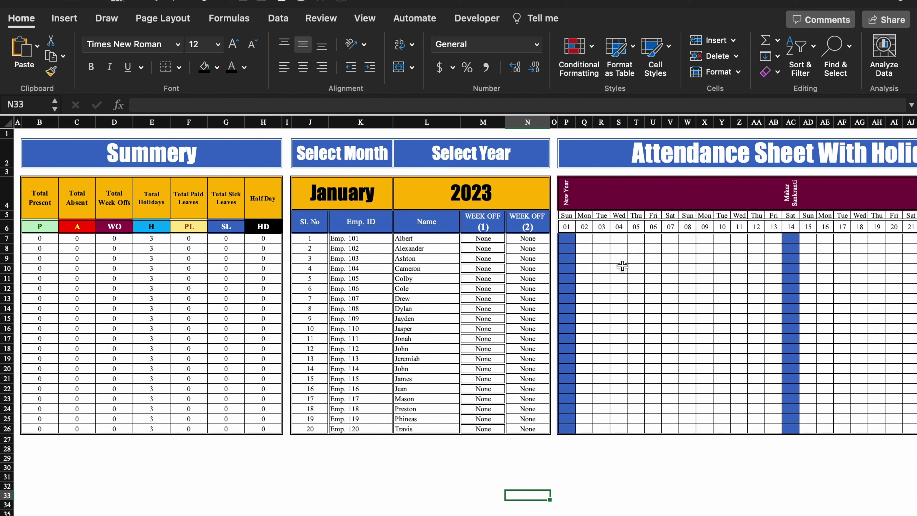
Set the first employee's Week Off (1) to Sat and Week Off (2) to Sun.
click(486, 283)
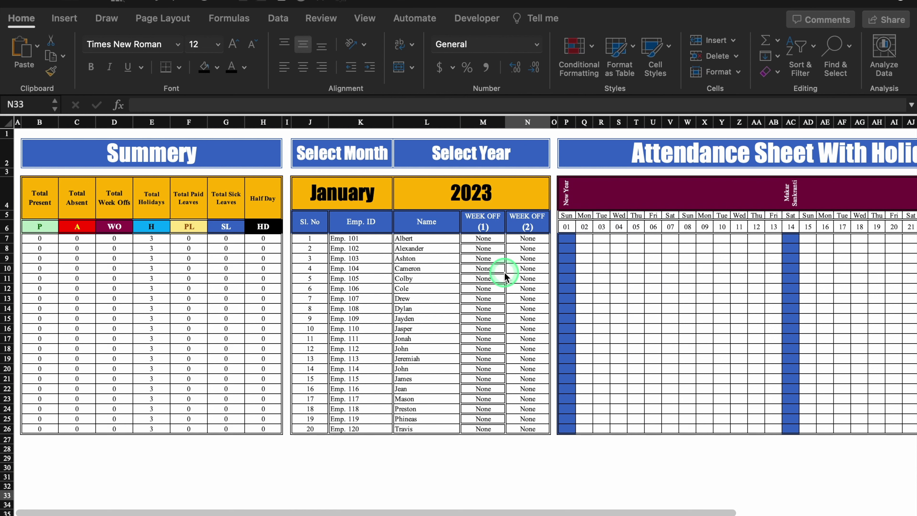
click(485, 238)
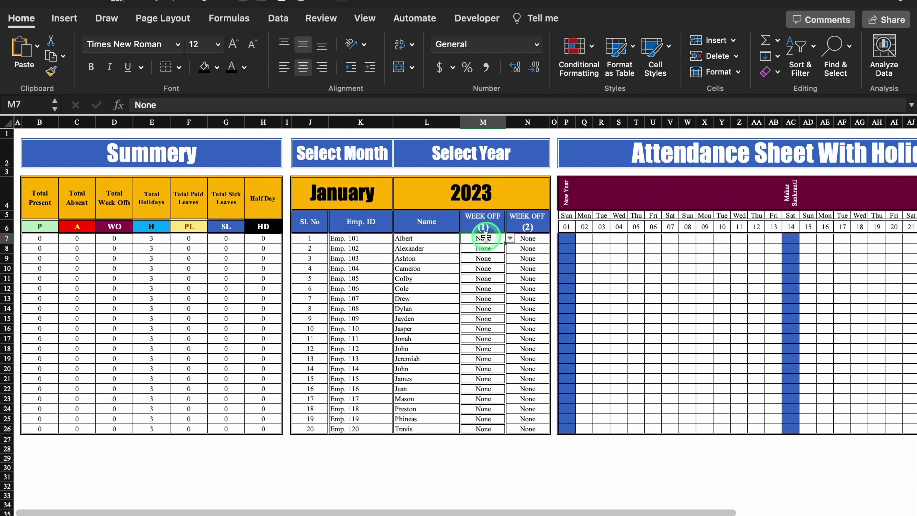
click(509, 238)
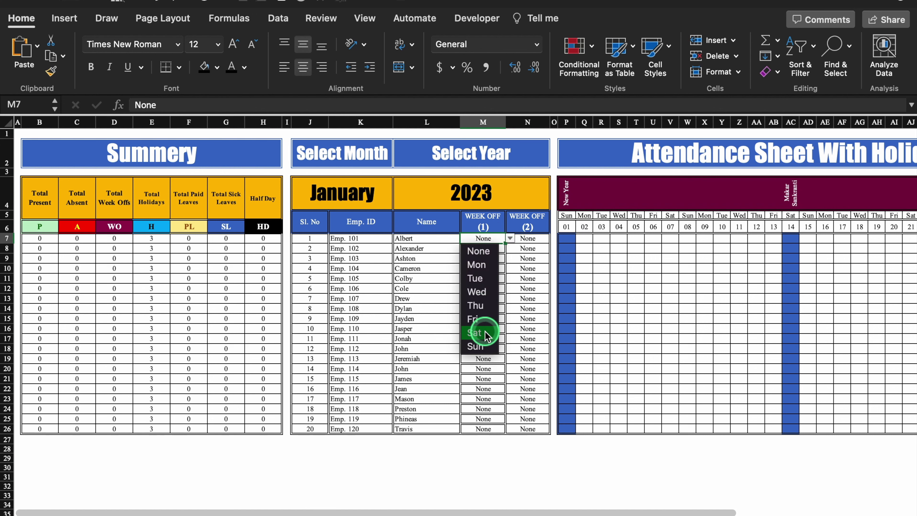
click(476, 332)
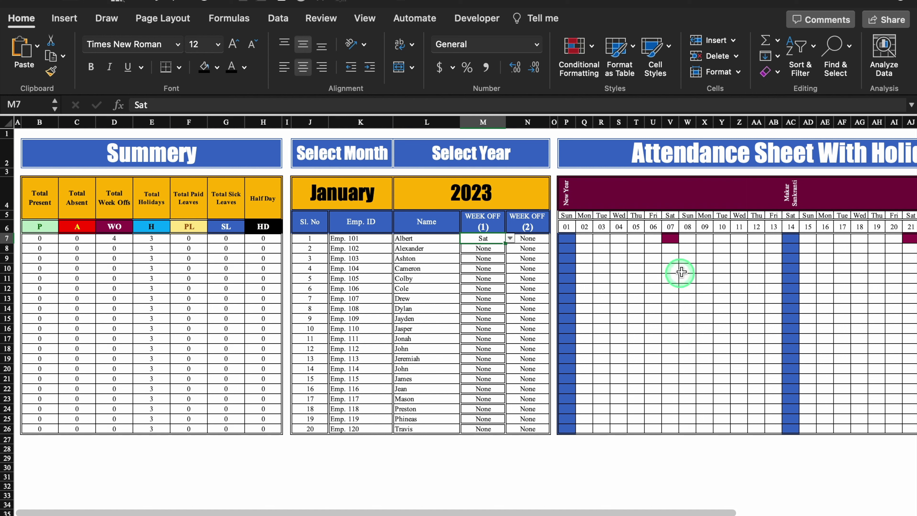
click(529, 239)
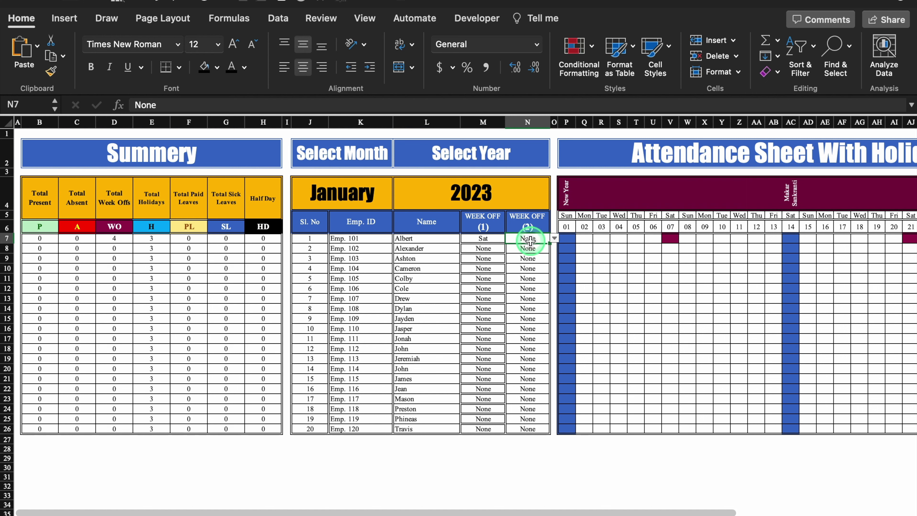
click(554, 238)
click(532, 349)
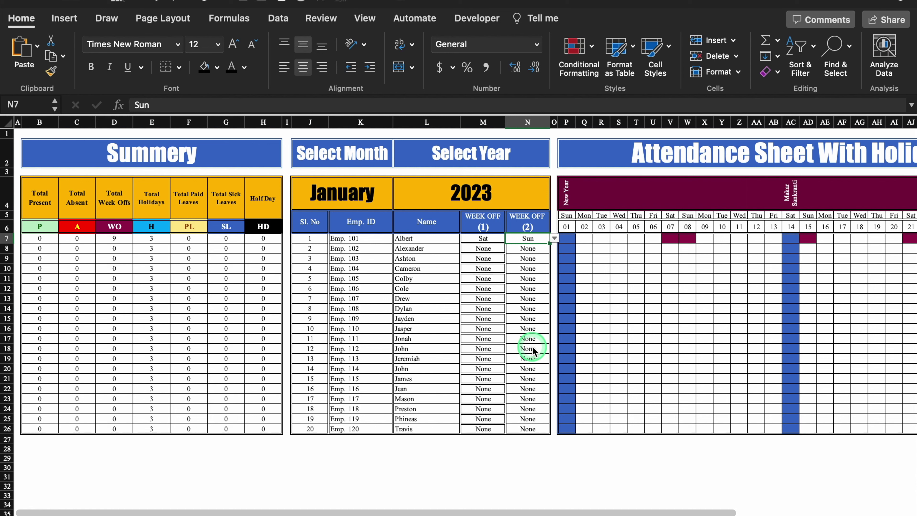
Copy the Sat week off from the first employee down the whole Week Off (1) column without incrementing the day.
click(486, 237)
drag(504, 242, 510, 433)
click(490, 443)
click(513, 464)
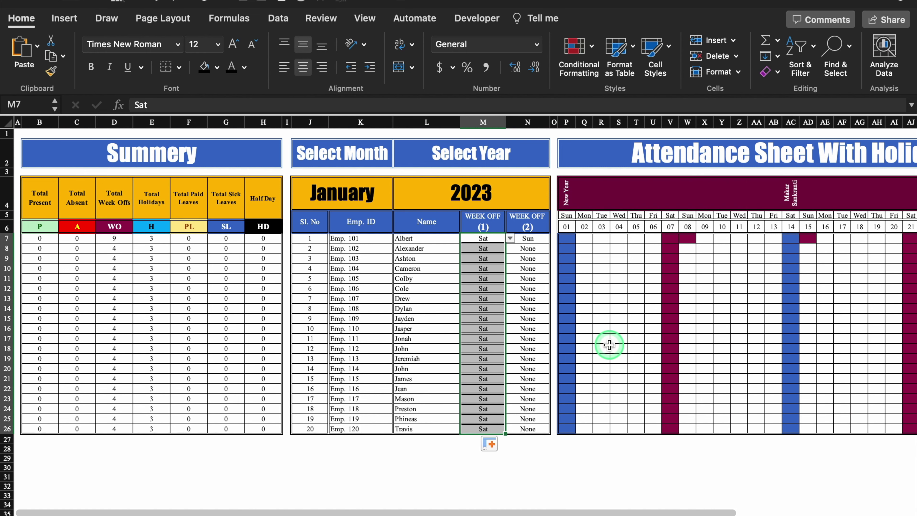
Copy the Sun week off from the first employee to all 20 rows of the Week Off (2) column.
click(537, 239)
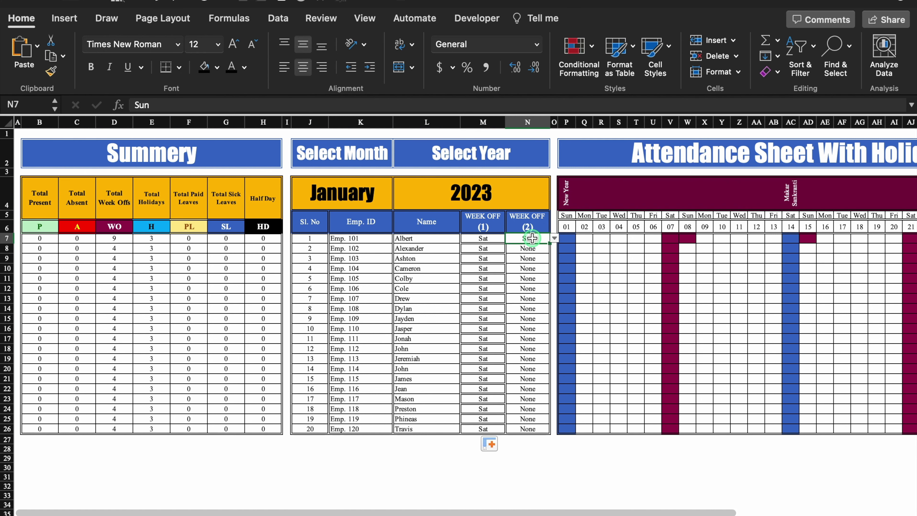
drag(547, 243, 554, 434)
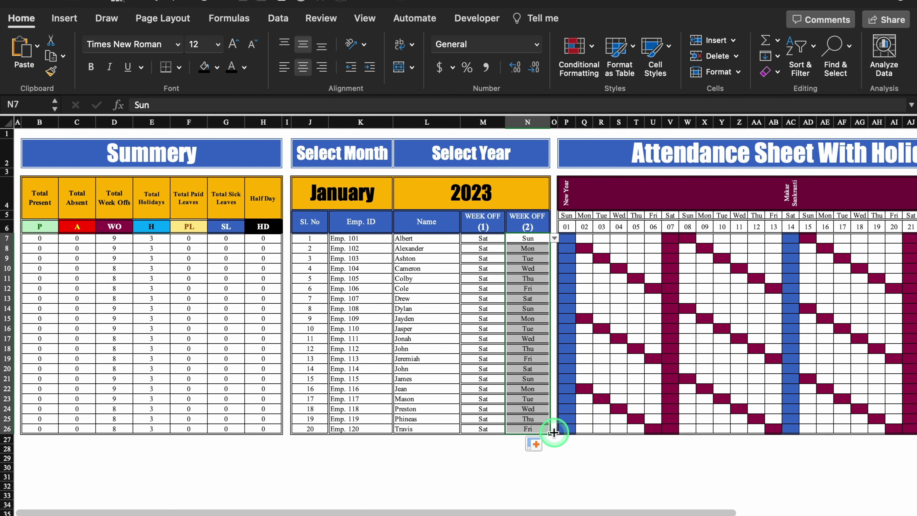
click(542, 442)
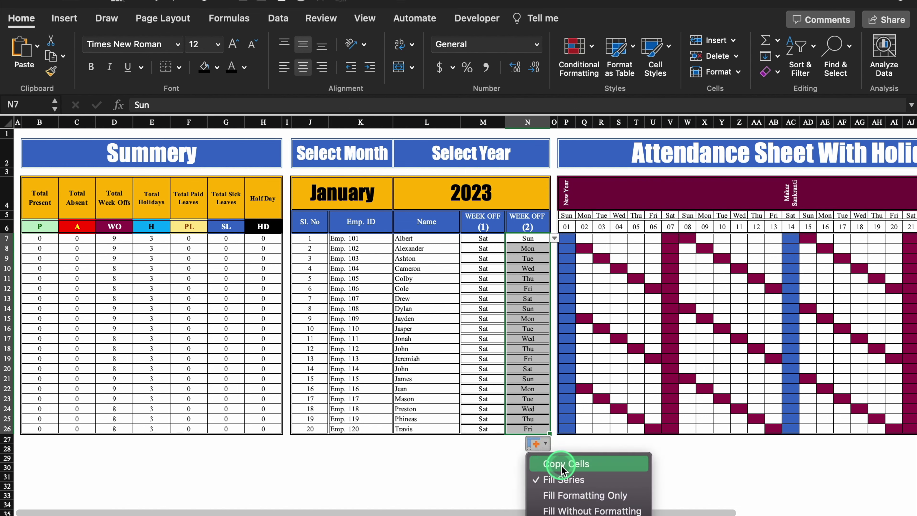
click(553, 465)
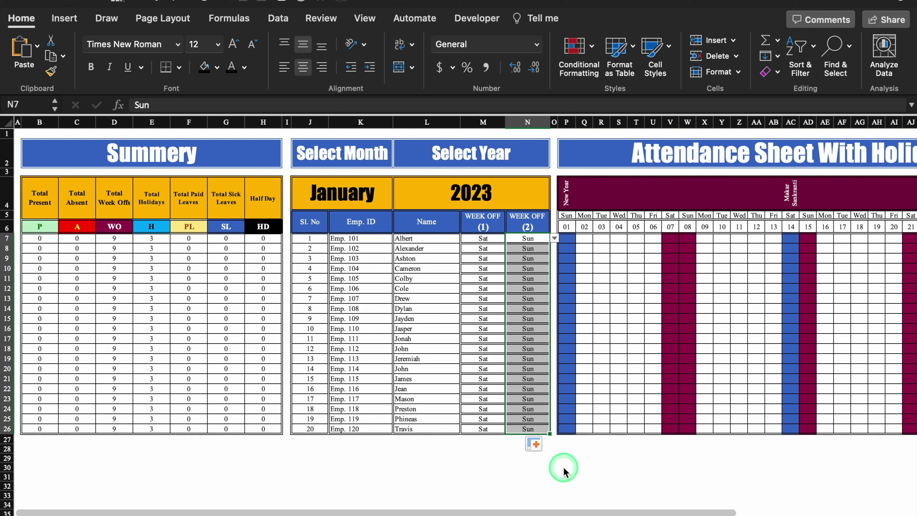
Set Week Off (1) to Mon for the first employee and Tue for the second, continuing the day series down to the last employee.
click(489, 240)
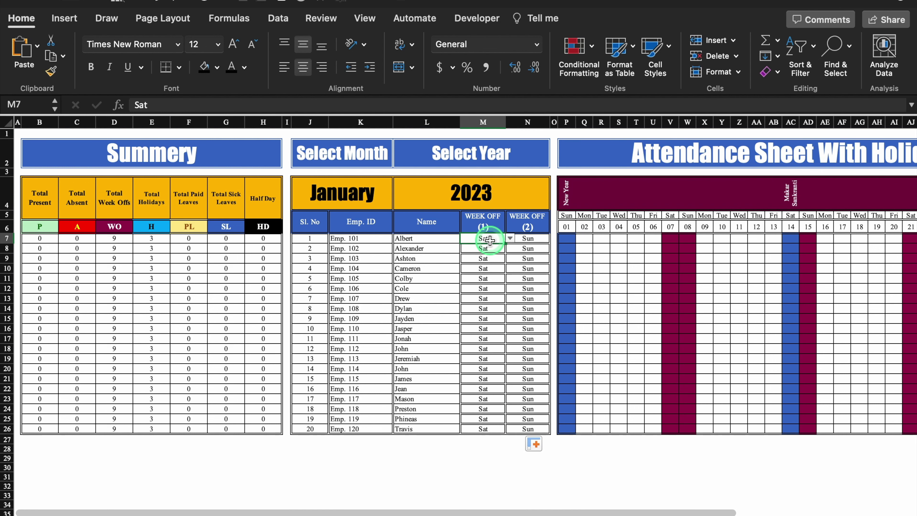
click(509, 238)
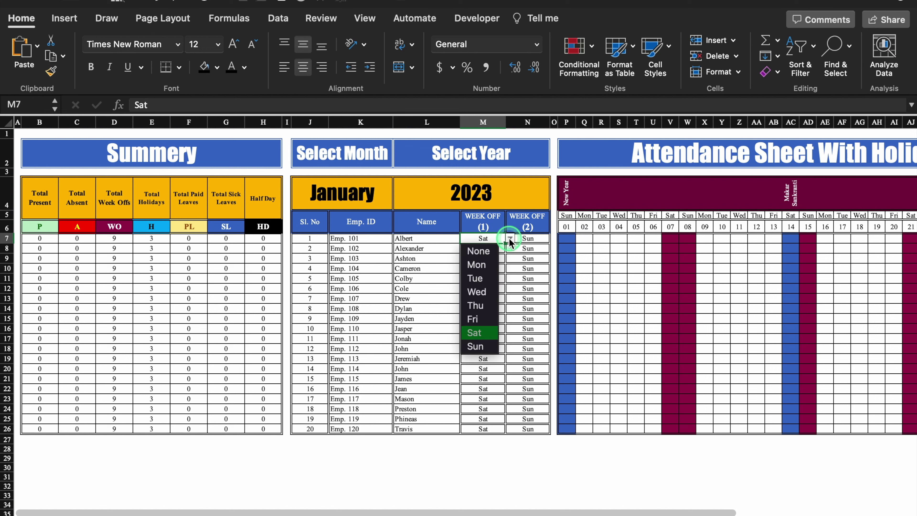
click(483, 265)
click(504, 250)
click(504, 249)
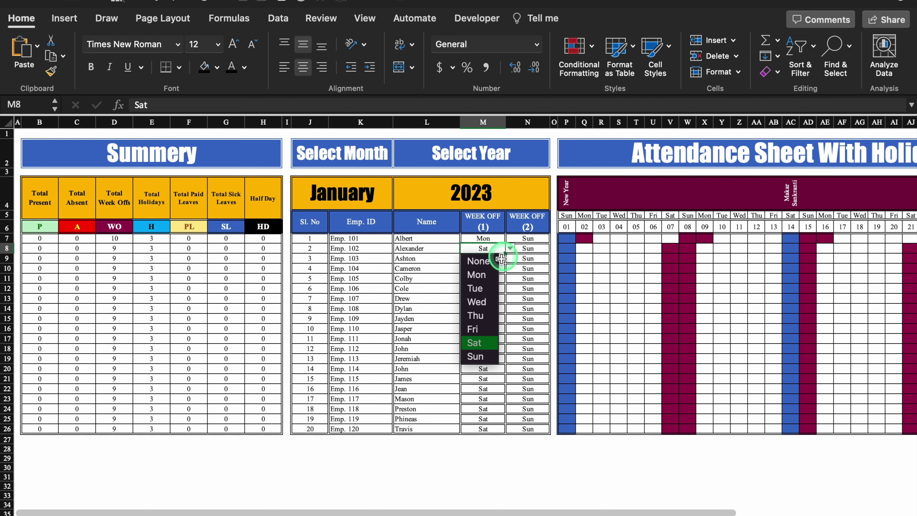
click(486, 290)
drag(504, 255, 492, 429)
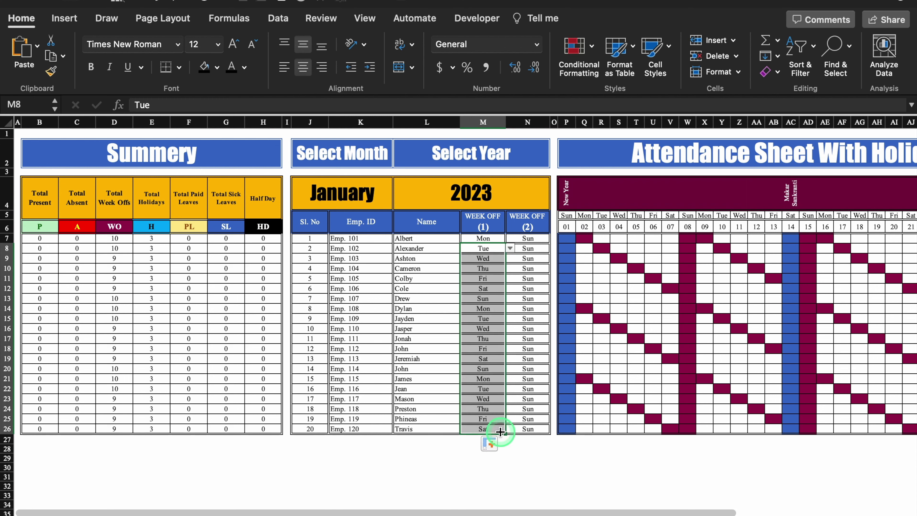
Set Week Off (2) to None for all 20 employees.
click(528, 240)
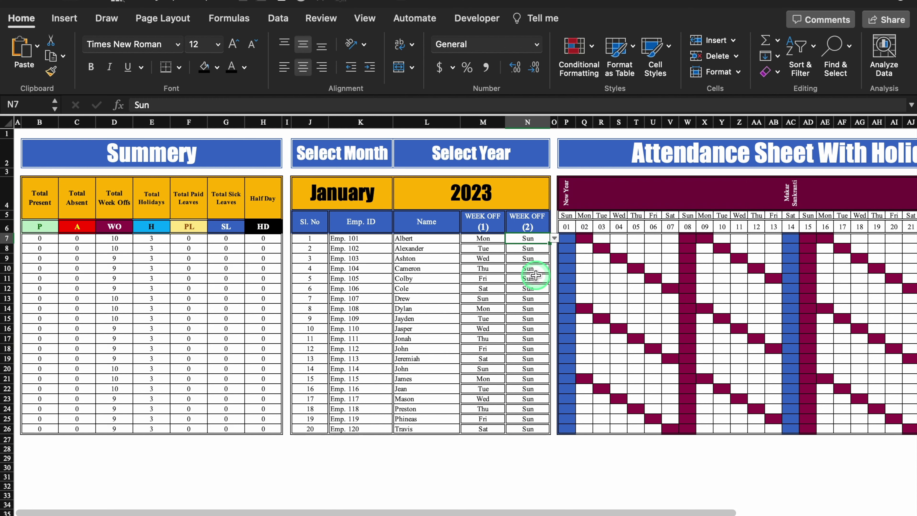
click(554, 238)
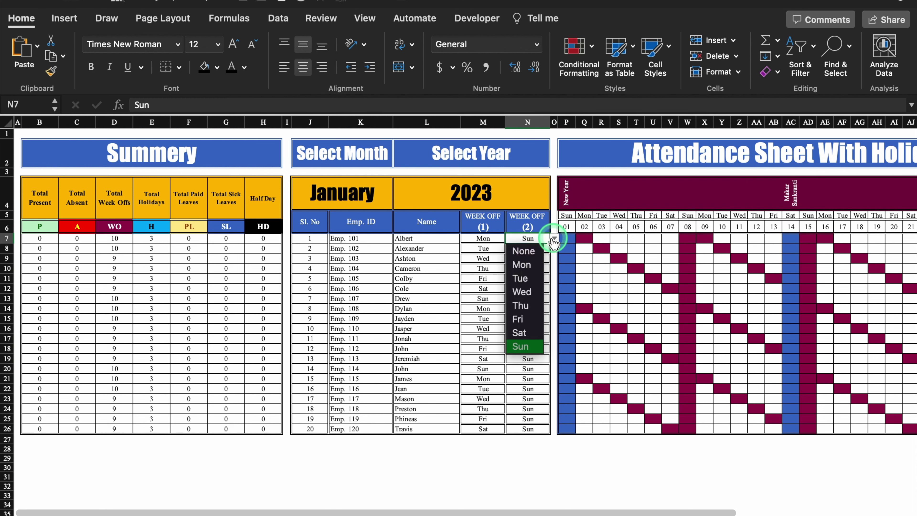
click(531, 254)
drag(549, 243, 537, 433)
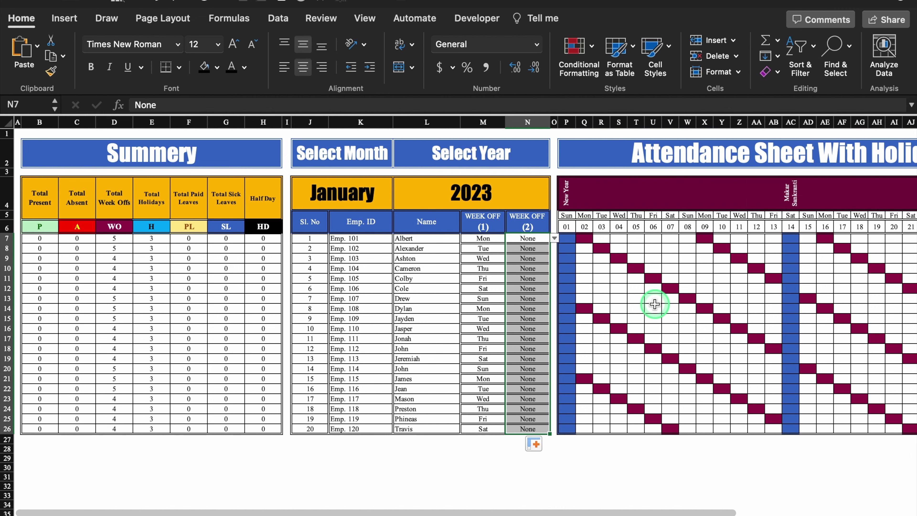
Check the week-off and holiday cells in the attendance grid and switch the selected month to February.
scroll(655, 305, right, 10)
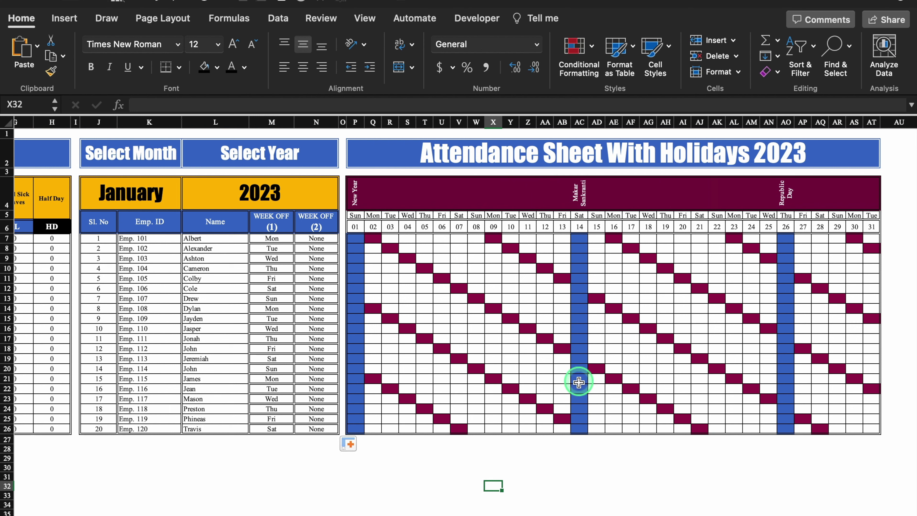
click(579, 262)
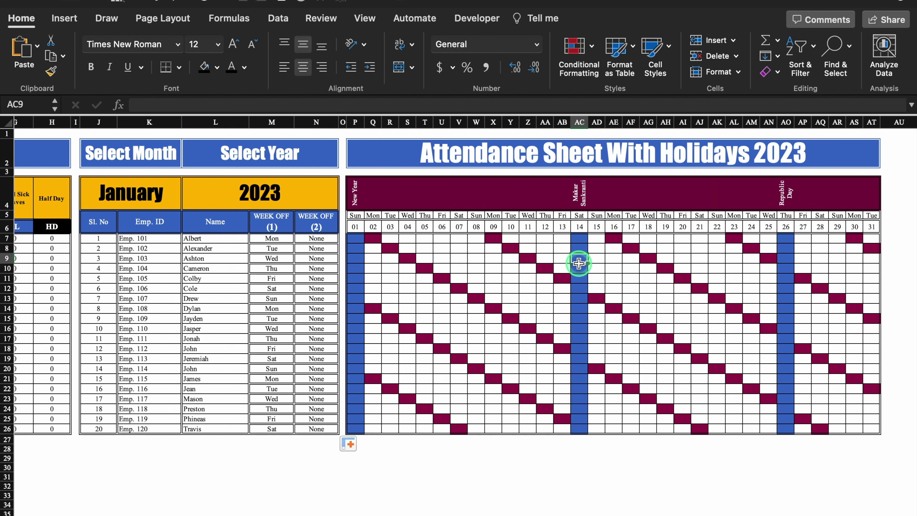
click(541, 267)
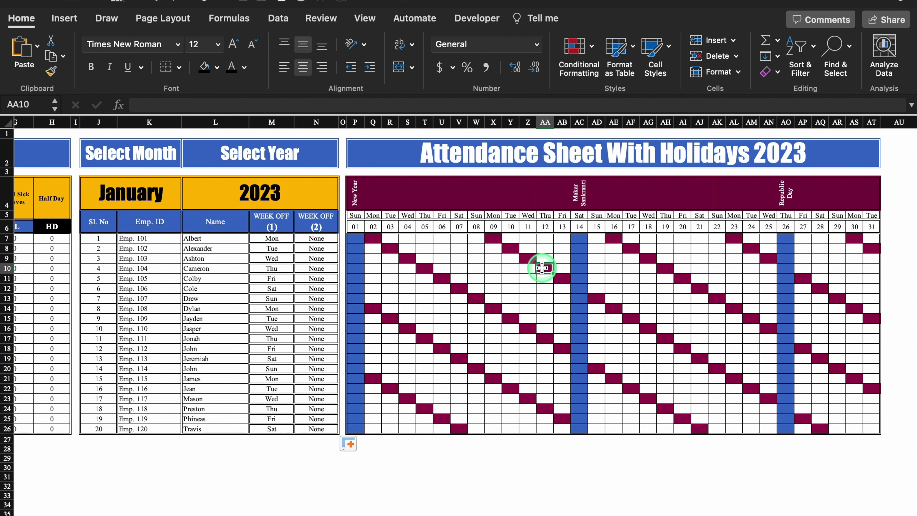
click(139, 193)
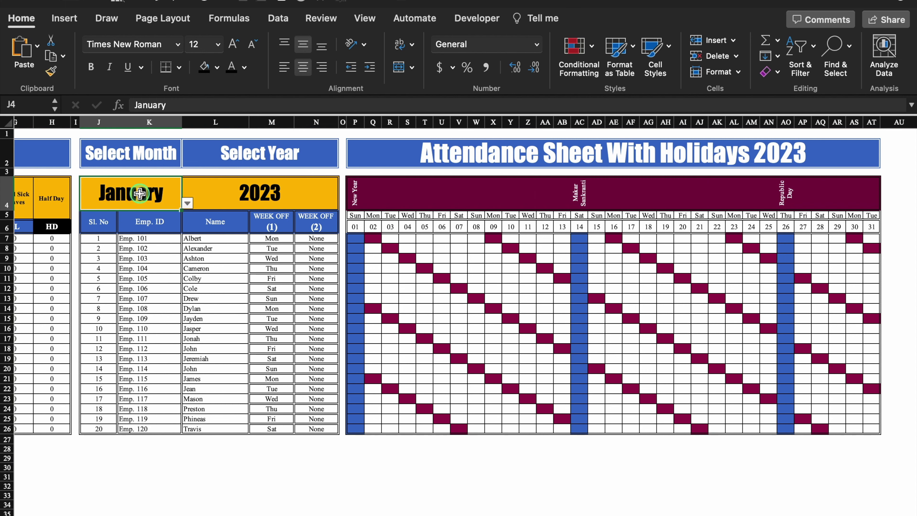
click(187, 203)
click(124, 232)
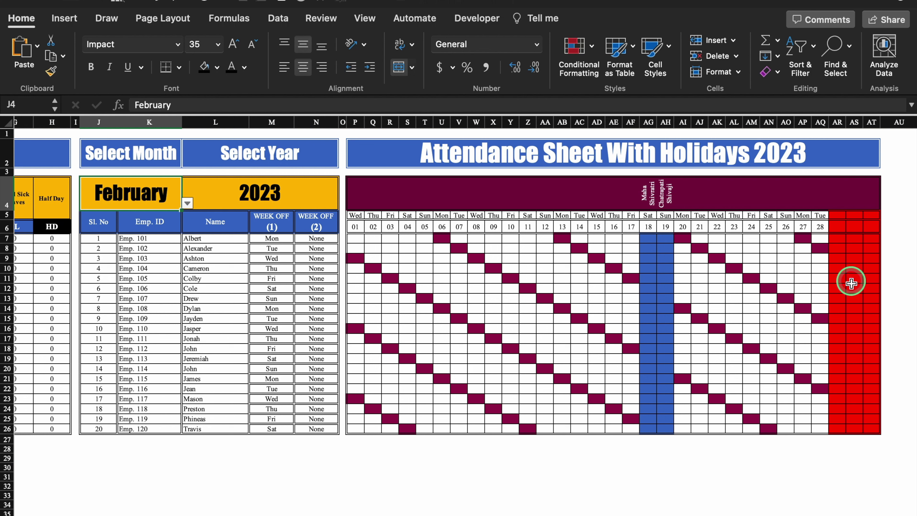
Try to enter P in cell AR12, in the red area beyond the last day of February.
click(837, 288)
text(P)
key(Return)
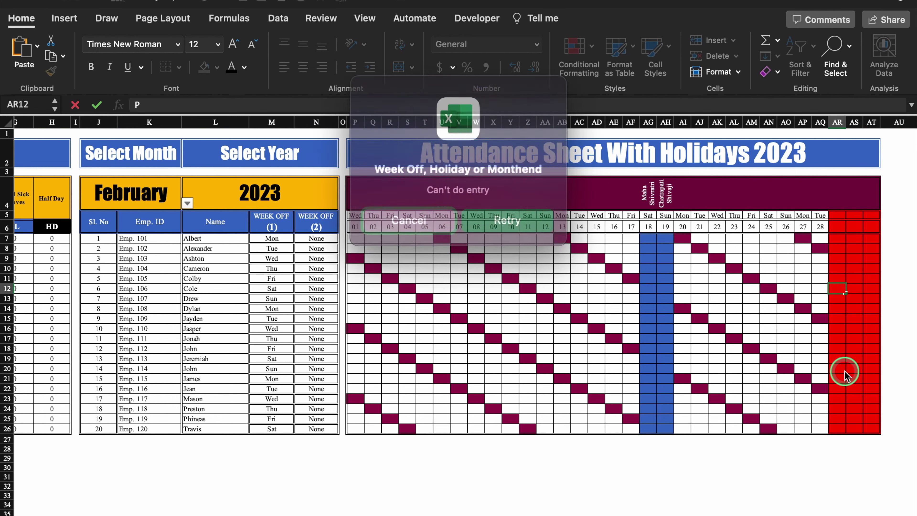
click(438, 214)
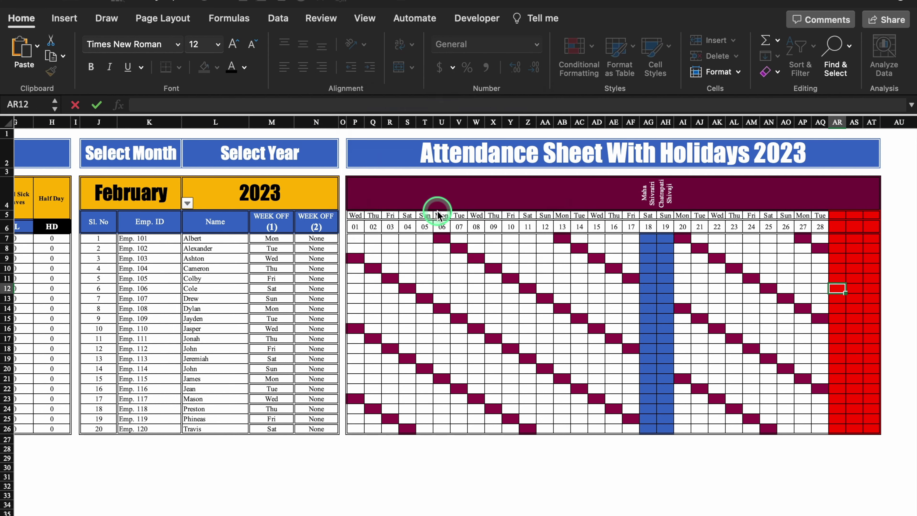
Change the attendance sheet's selected month to April and its year to 2024.
scroll(364, 196, left, 3)
click(381, 193)
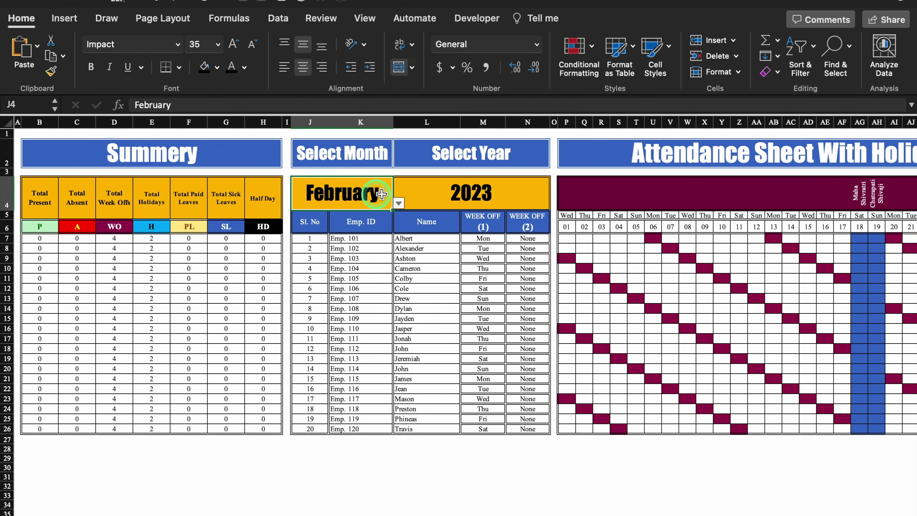
click(399, 203)
click(327, 259)
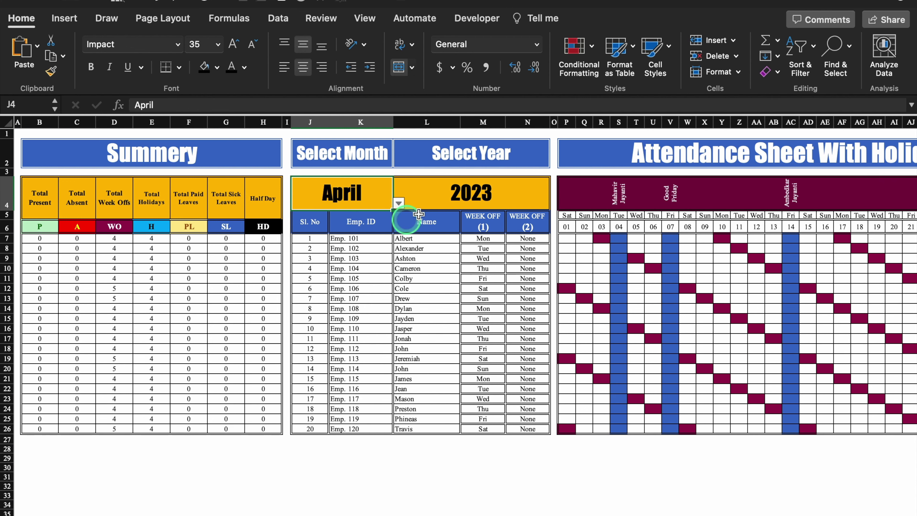
click(465, 194)
click(556, 203)
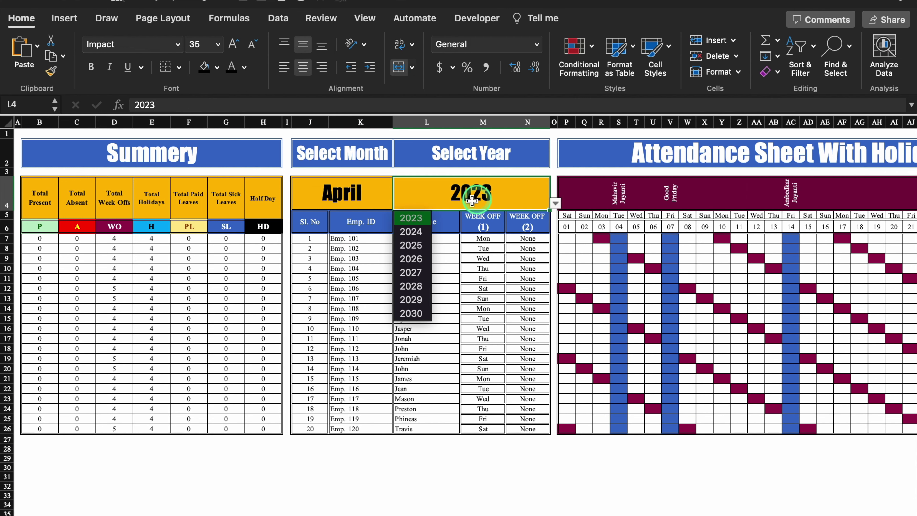
click(425, 233)
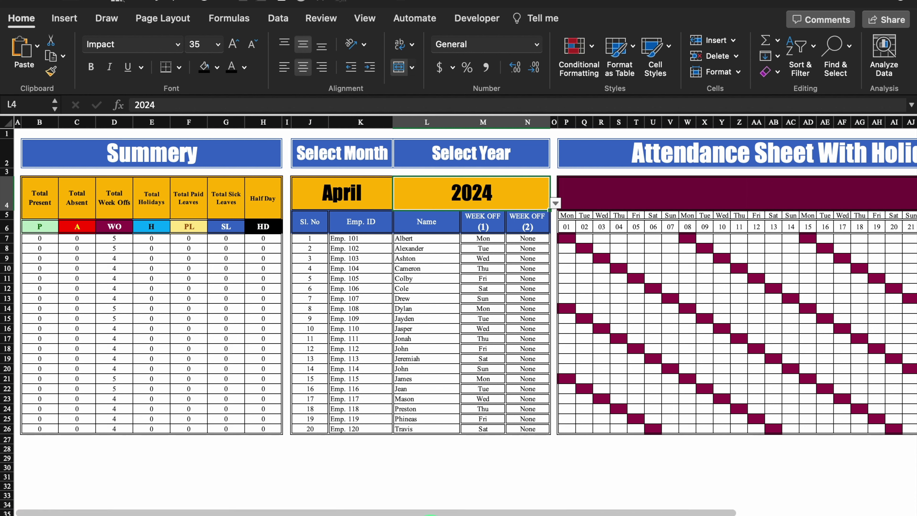
Review the filled-in May attendance sheet and view individual employees' totals on the Summery sheet by choosing different employee IDs.
click(444, 510)
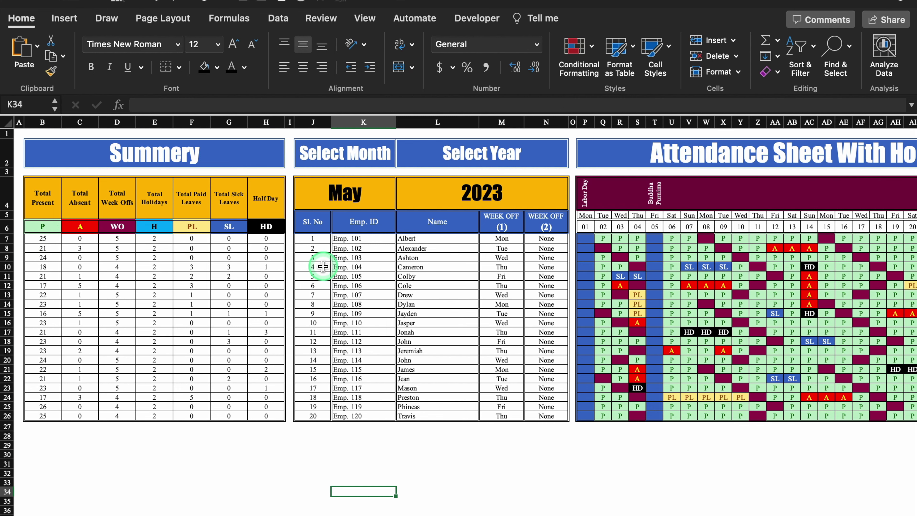
scroll(581, 396, right, 4)
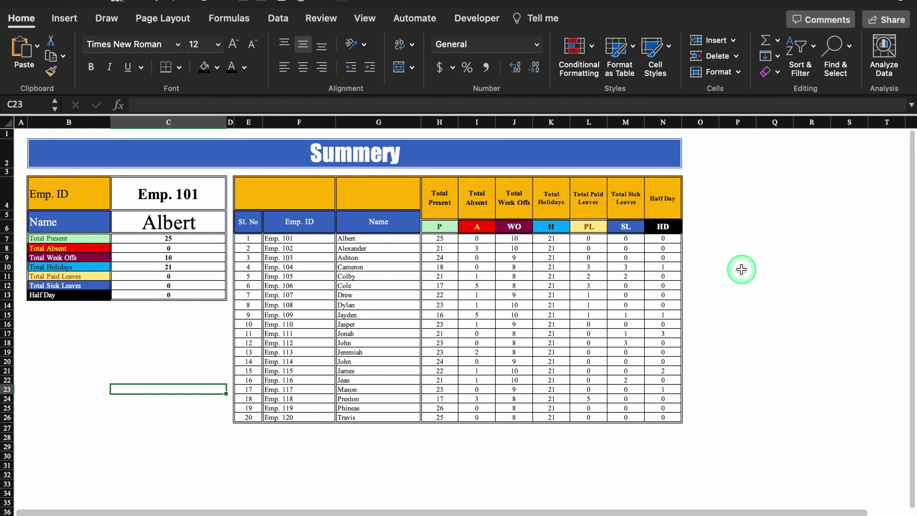
click(166, 362)
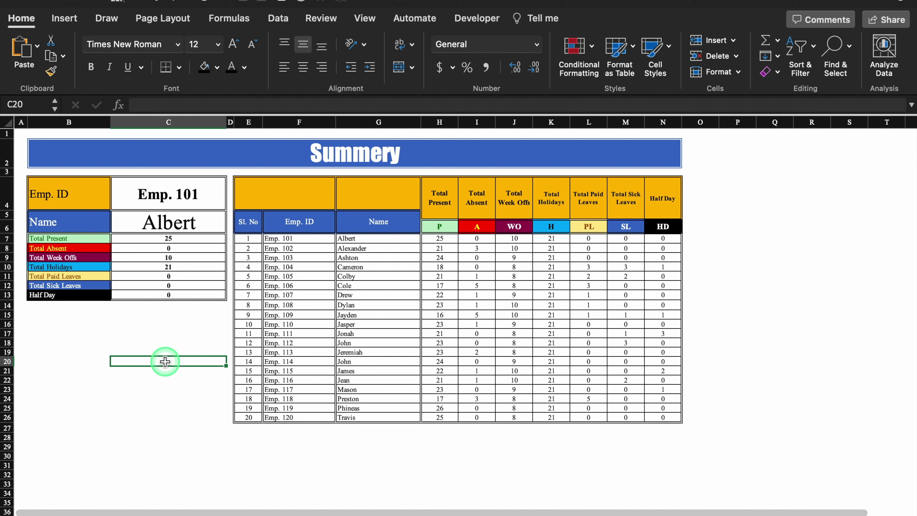
click(182, 196)
click(226, 203)
click(137, 246)
click(231, 201)
click(146, 328)
click(165, 358)
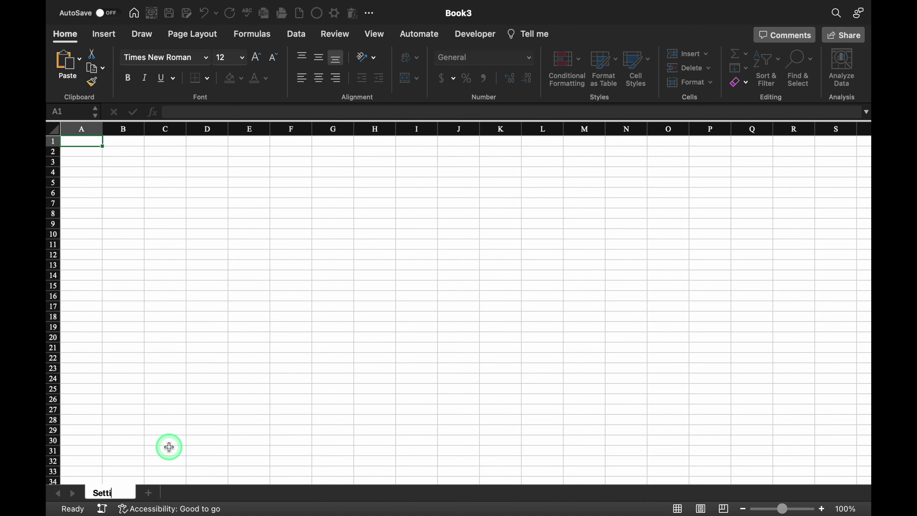
Rename the new workbook's sheet as Setting.
click(226, 424)
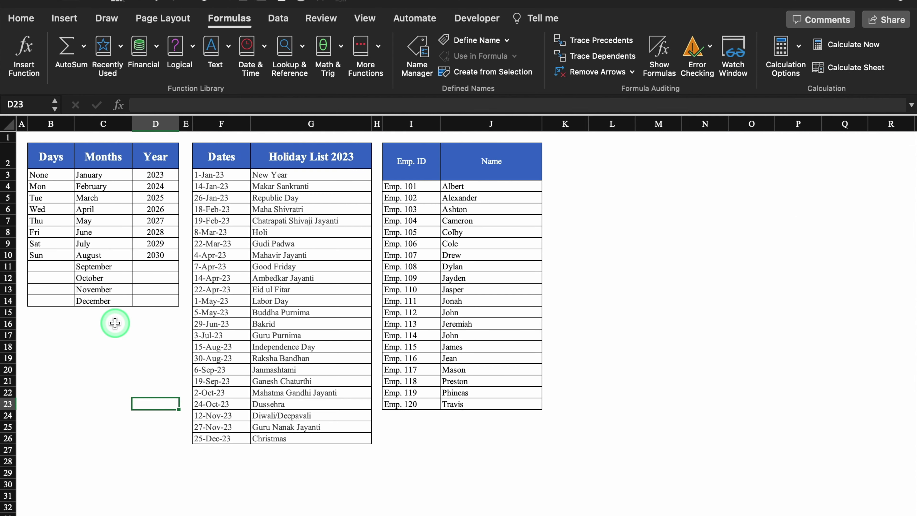
Examine the Days, Months, Year, Dates, Holiday List 2023, Emp. ID and Name columns on the Setting sheet.
click(51, 124)
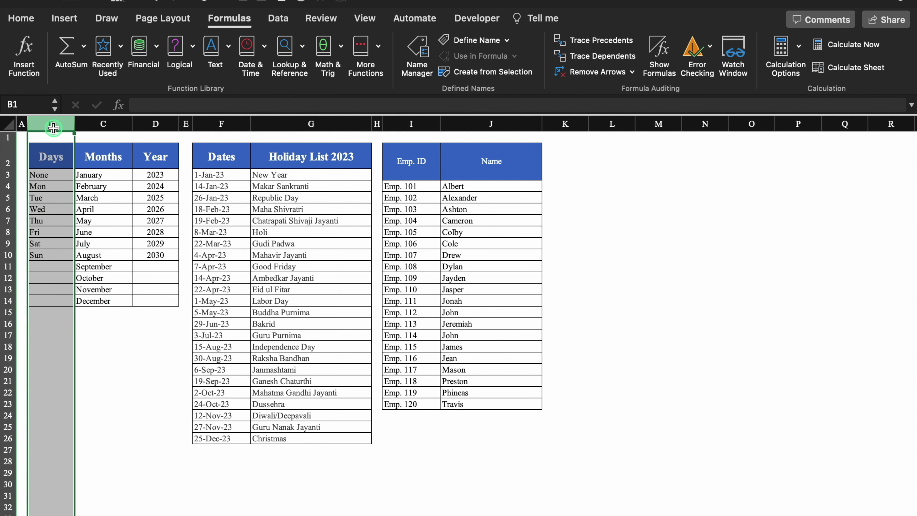
click(103, 125)
click(155, 124)
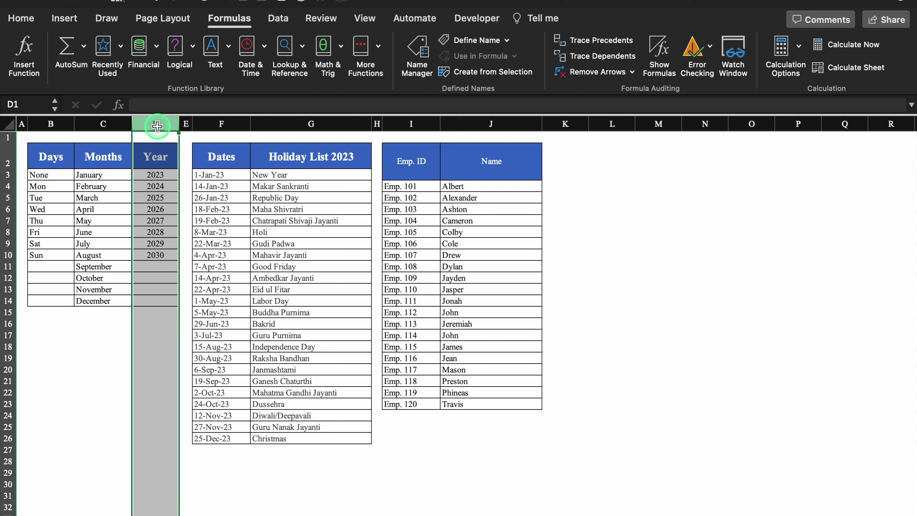
click(304, 124)
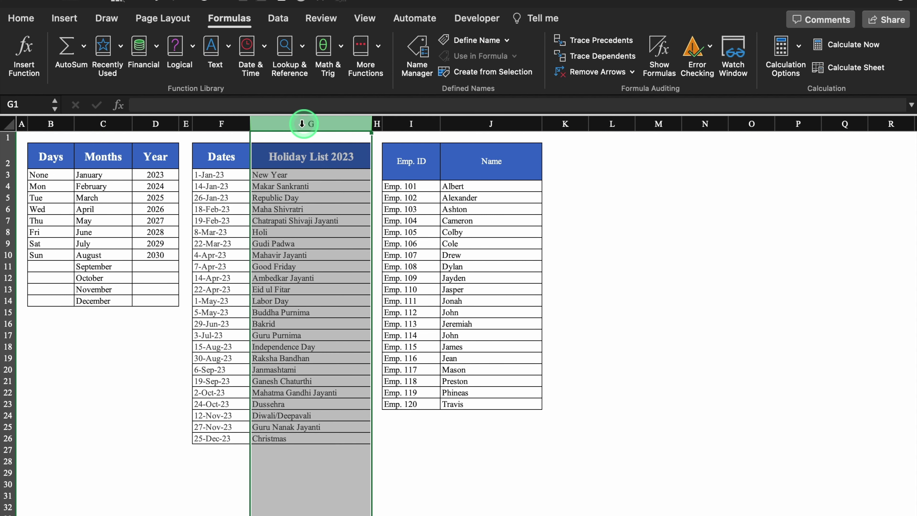
click(227, 123)
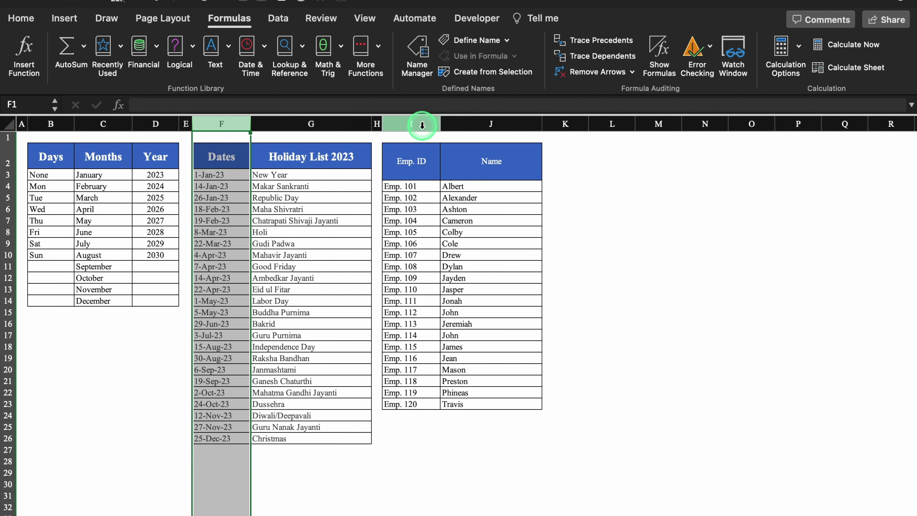
click(422, 125)
click(487, 123)
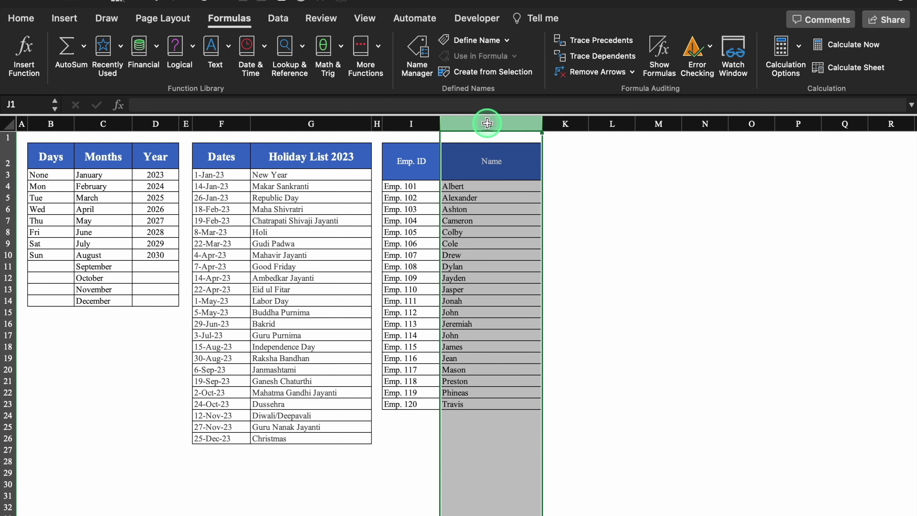
click(585, 175)
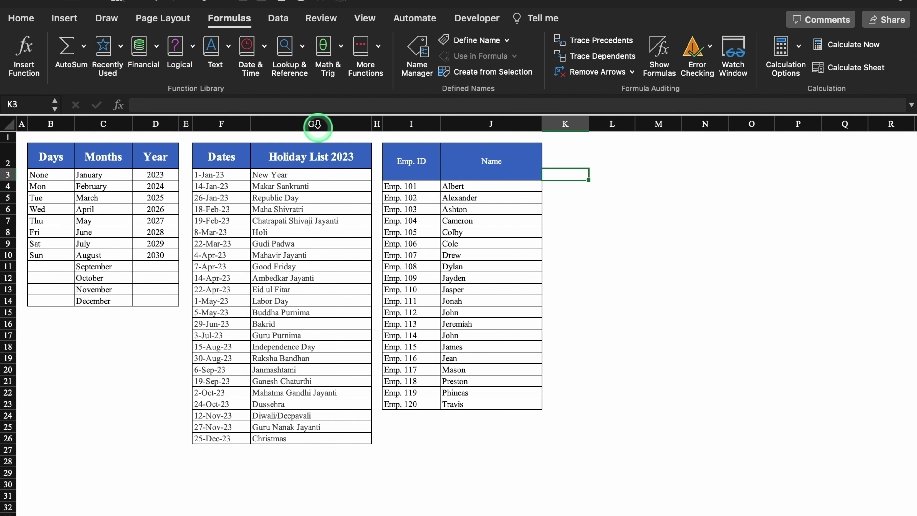
Define the workbook-wide name Holidays for column G of the Setting sheet, and switch to the blank worksheet.
click(315, 123)
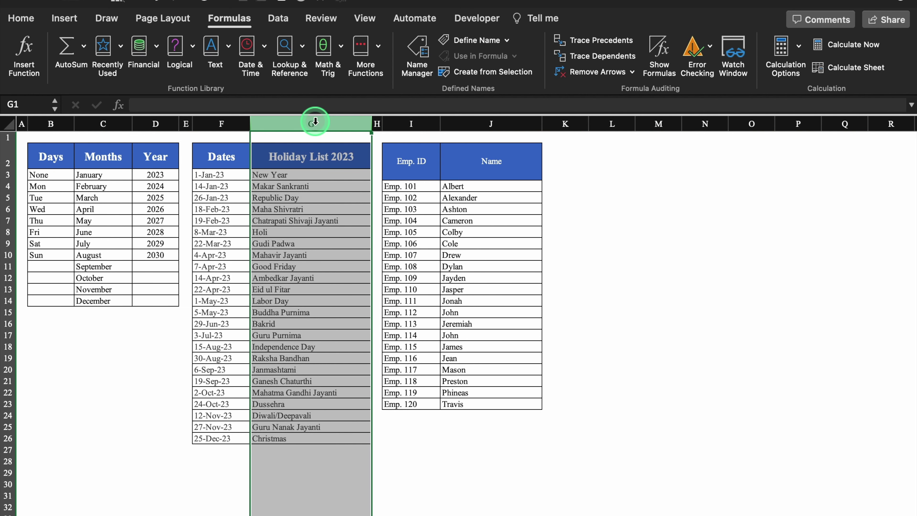
click(484, 40)
click(454, 107)
text(Holidays)
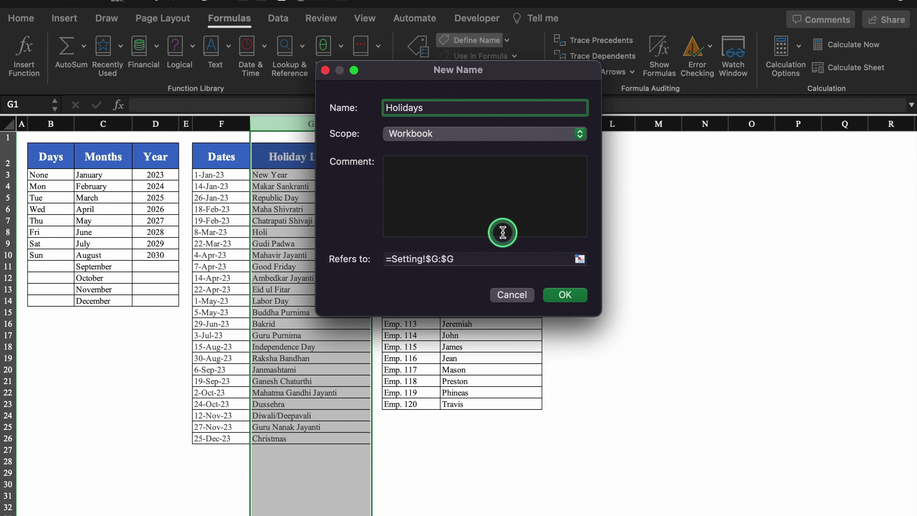
click(578, 295)
click(116, 515)
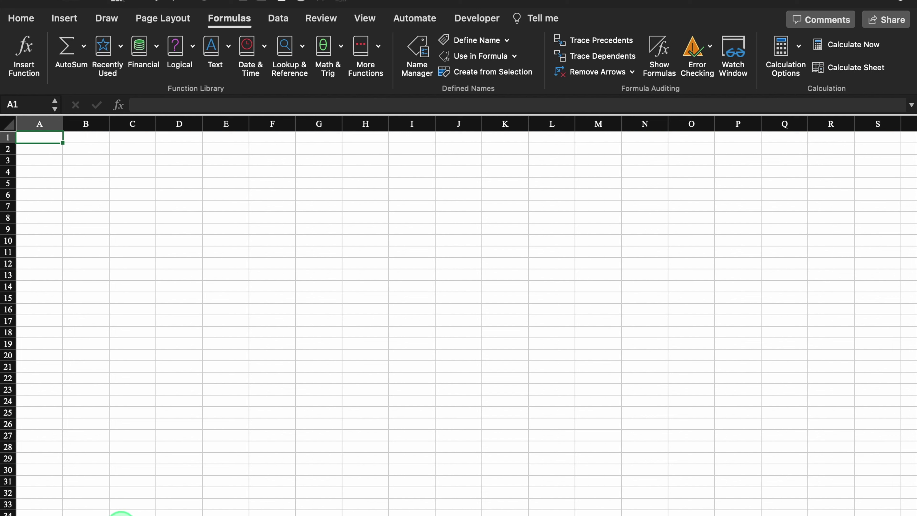
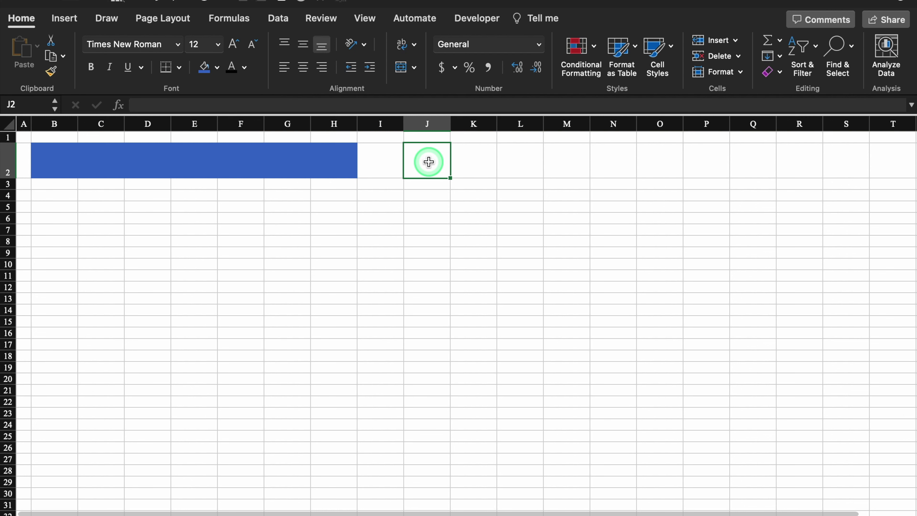
Fill cells J2:K2 and L2:M2 with the same blue as the B2:H2 banner.
drag(428, 162, 470, 165)
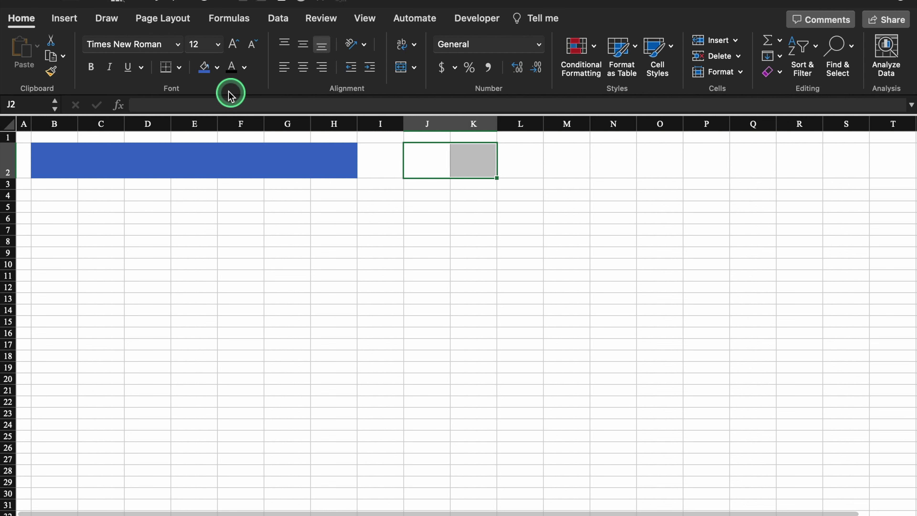
click(205, 68)
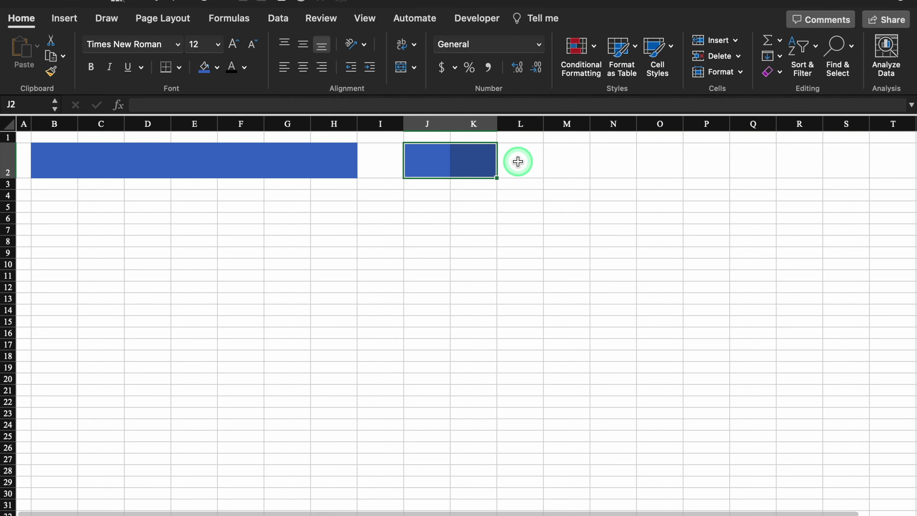
drag(517, 161, 552, 164)
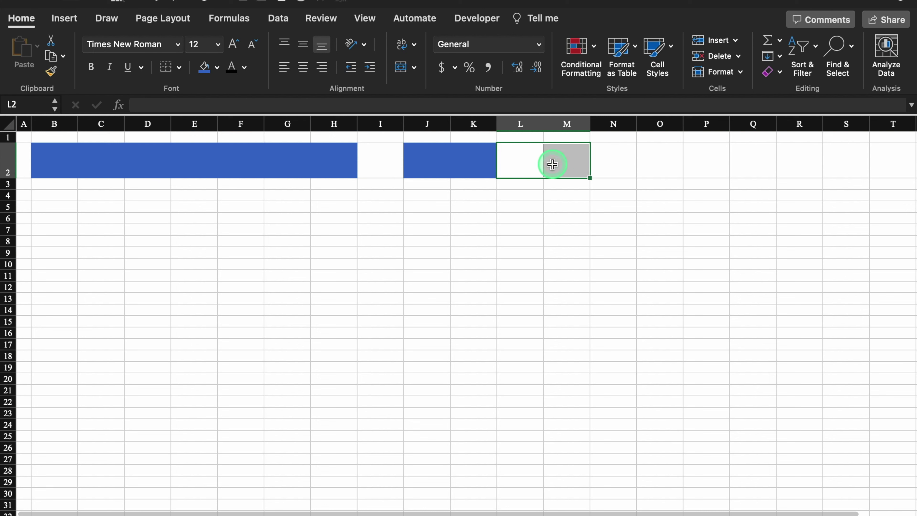
click(204, 70)
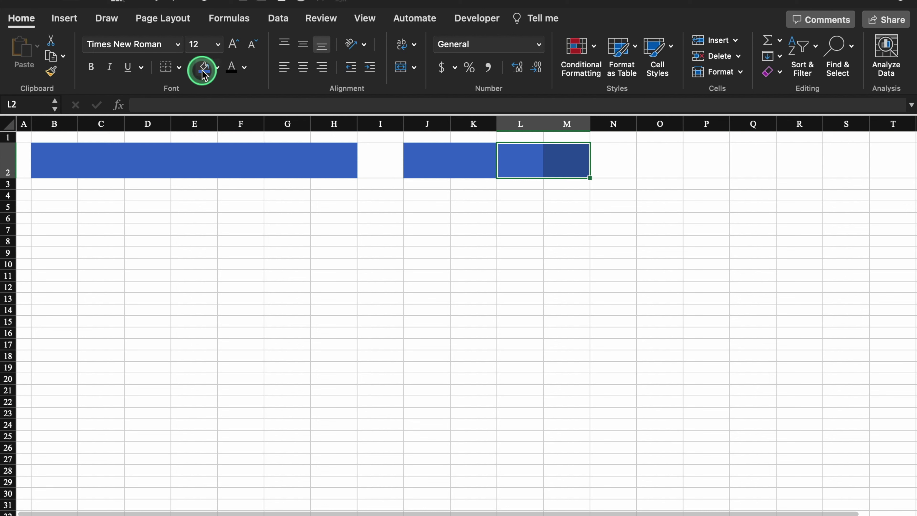
Enter the header Total Present in cell B4 and make row 4 about twice as tall.
click(60, 185)
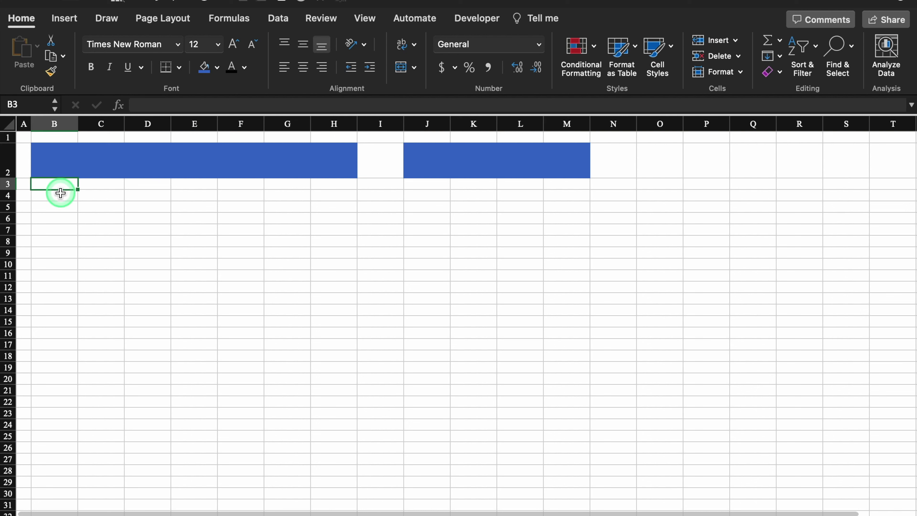
click(61, 195)
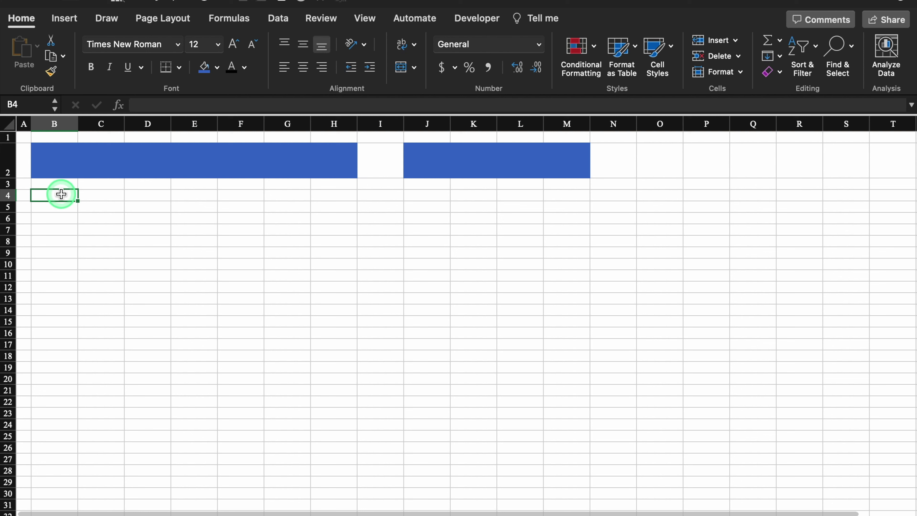
text(Total Pres)
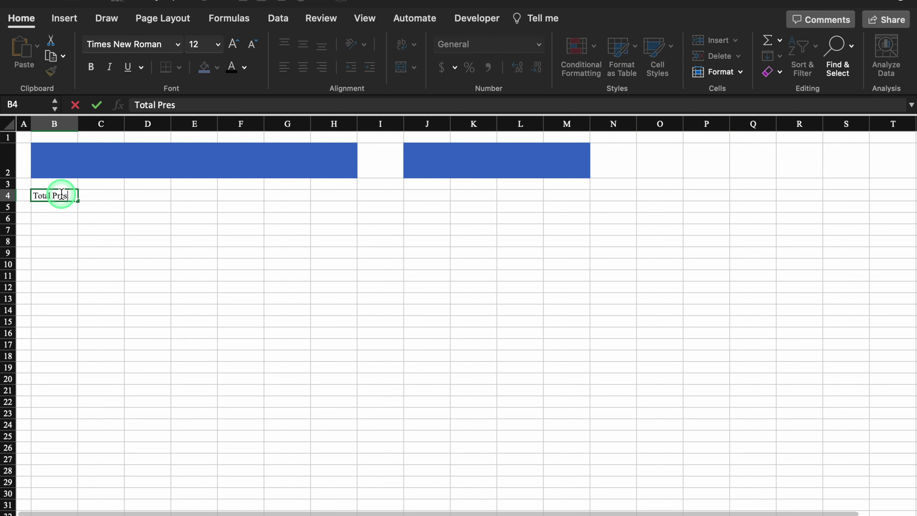
text(ent Value)
click(77, 235)
drag(8, 200, 8, 213)
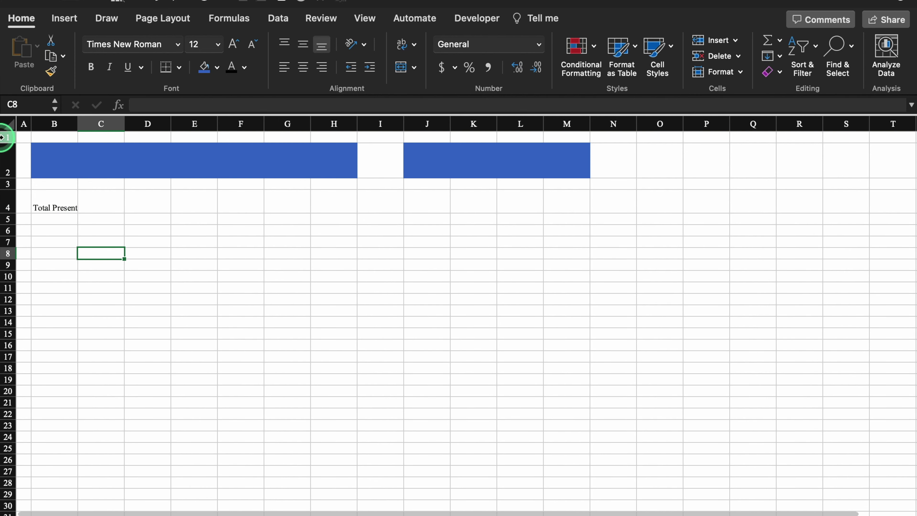
Vertically centre the content of all cells in the worksheet.
click(5, 125)
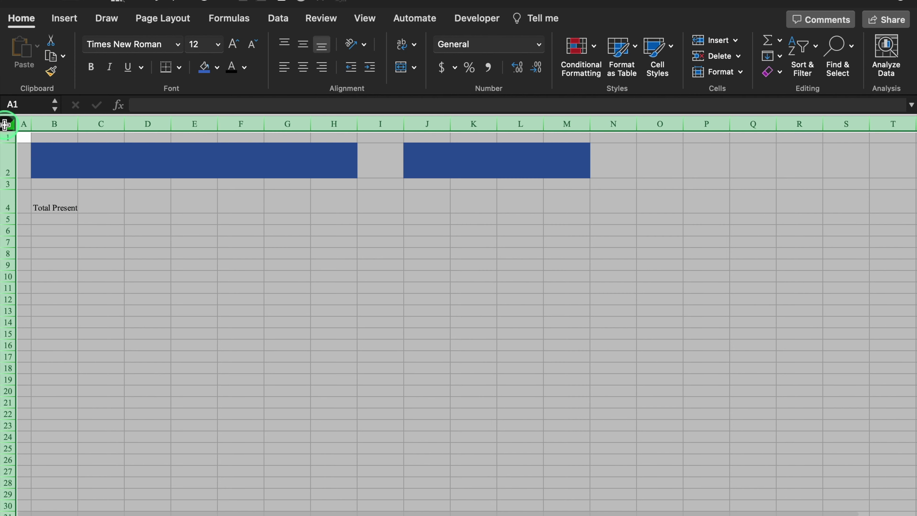
click(304, 46)
click(158, 230)
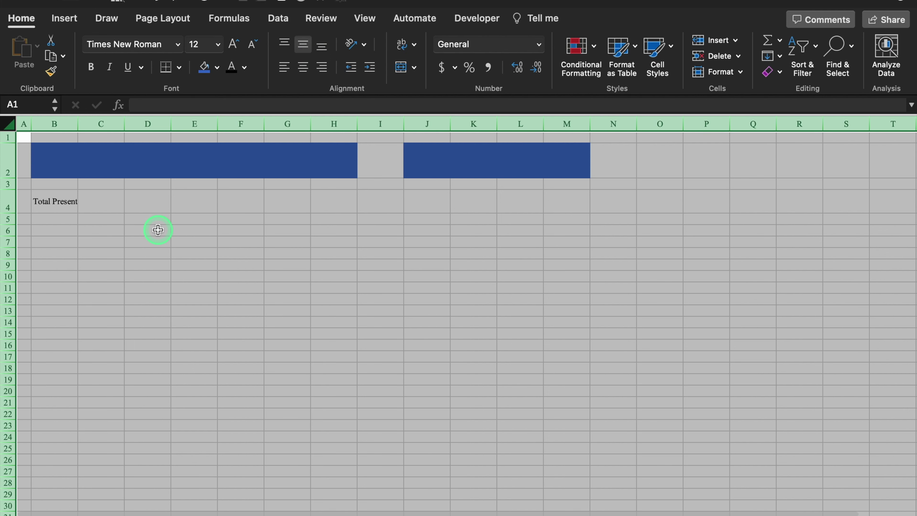
Wrap the text in cells B4:H4 and centre it horizontally.
click(58, 202)
drag(56, 202, 316, 197)
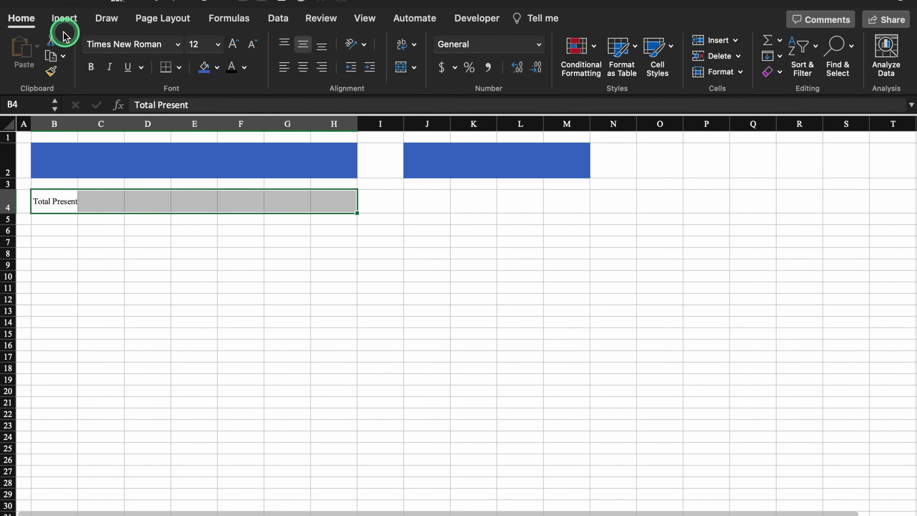
click(402, 46)
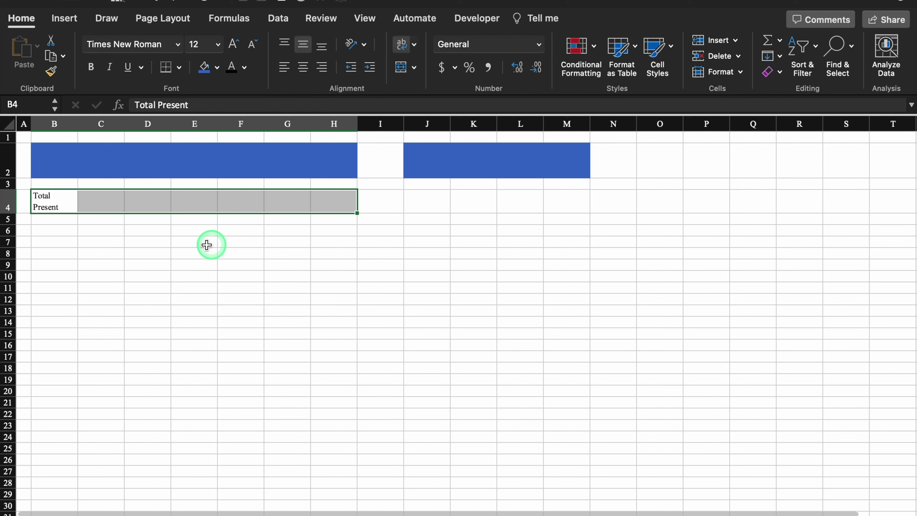
click(303, 72)
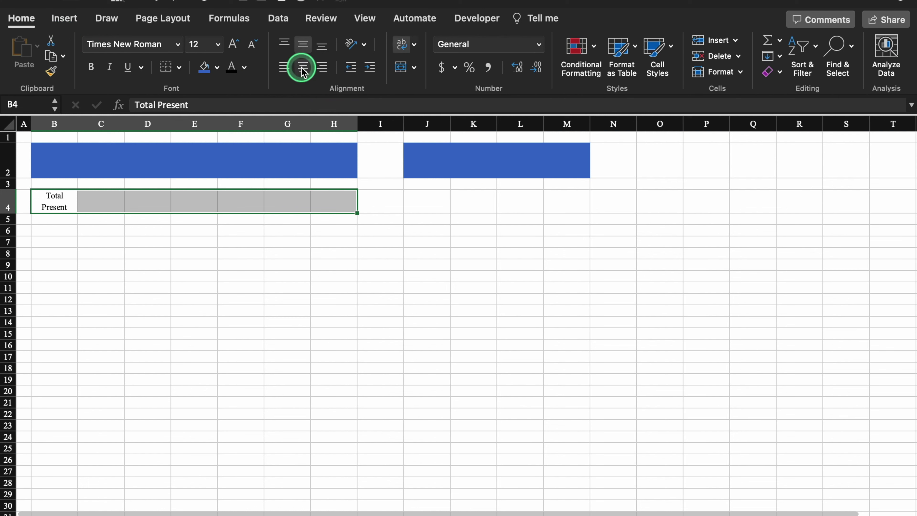
Fill the header cells B4:H4 with standard orange and put borders around every cell.
click(98, 199)
click(57, 200)
drag(57, 200, 334, 201)
click(223, 73)
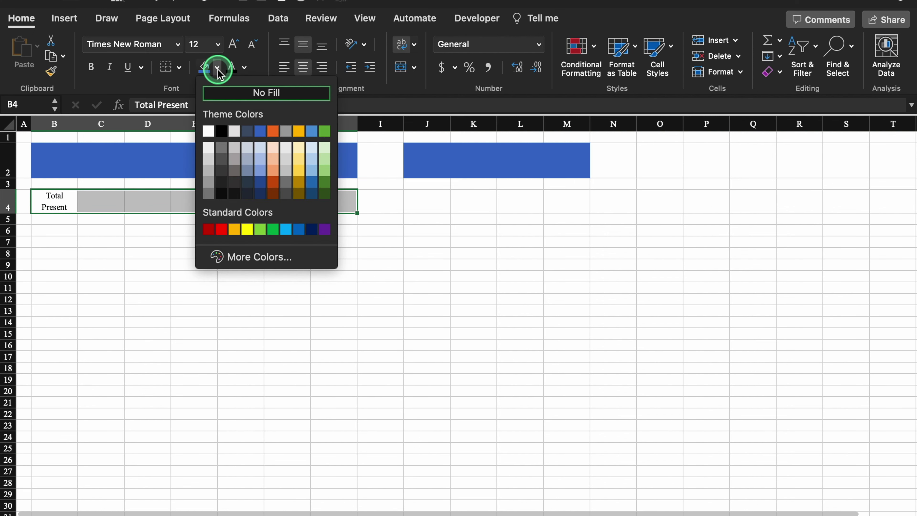
click(231, 229)
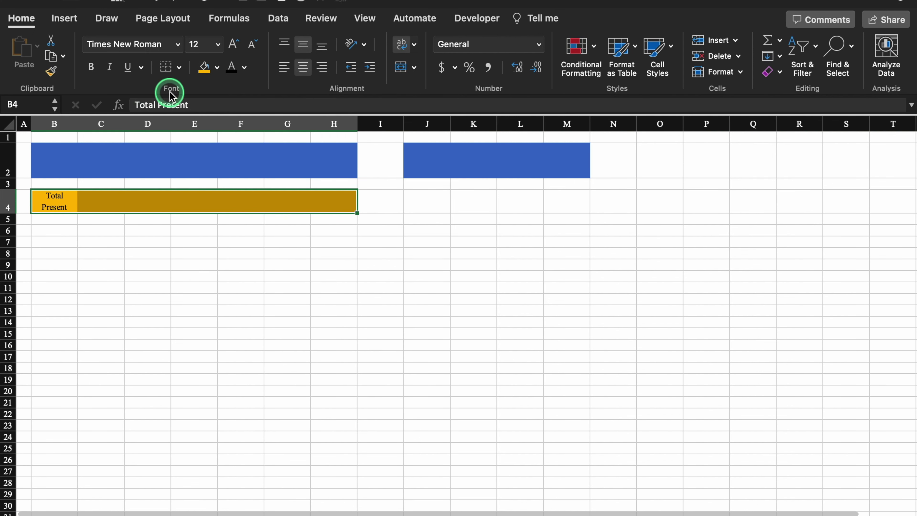
click(179, 67)
click(225, 200)
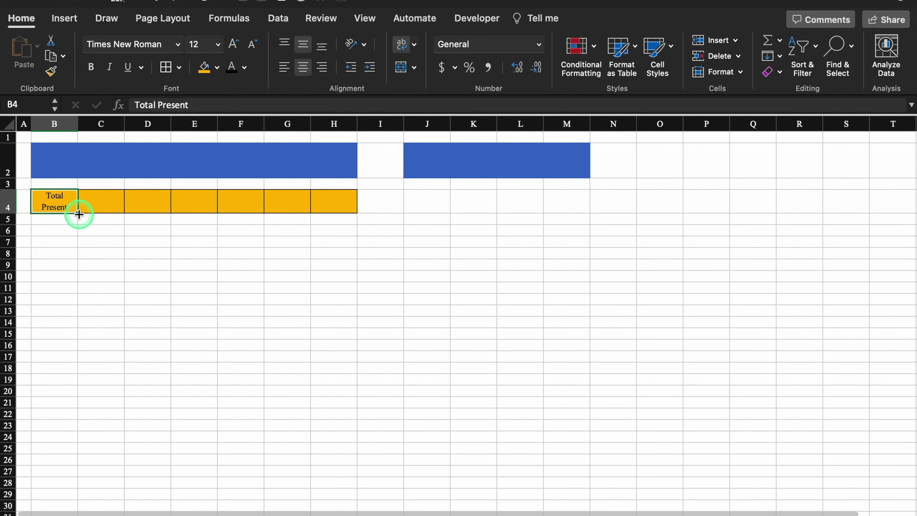
Copy the Total Present header across to H4 and change the text in C4 to Total Absent.
drag(78, 213, 355, 218)
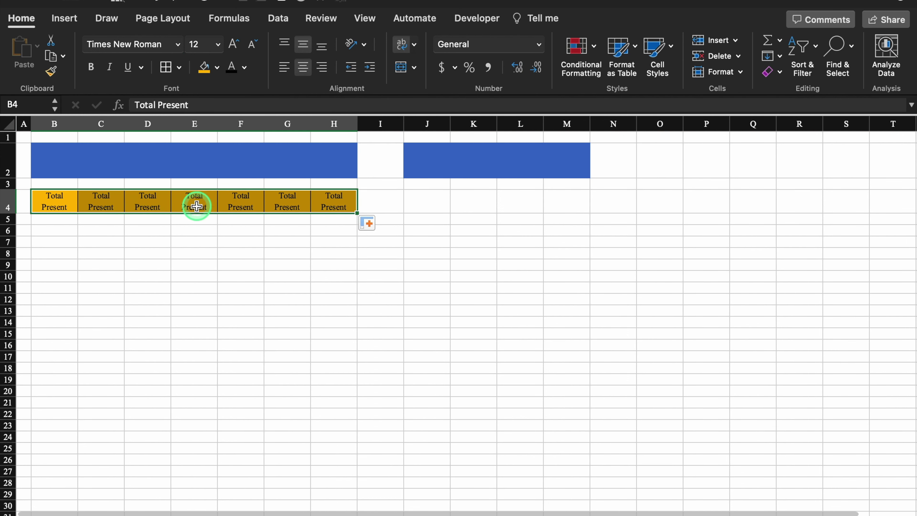
click(101, 198)
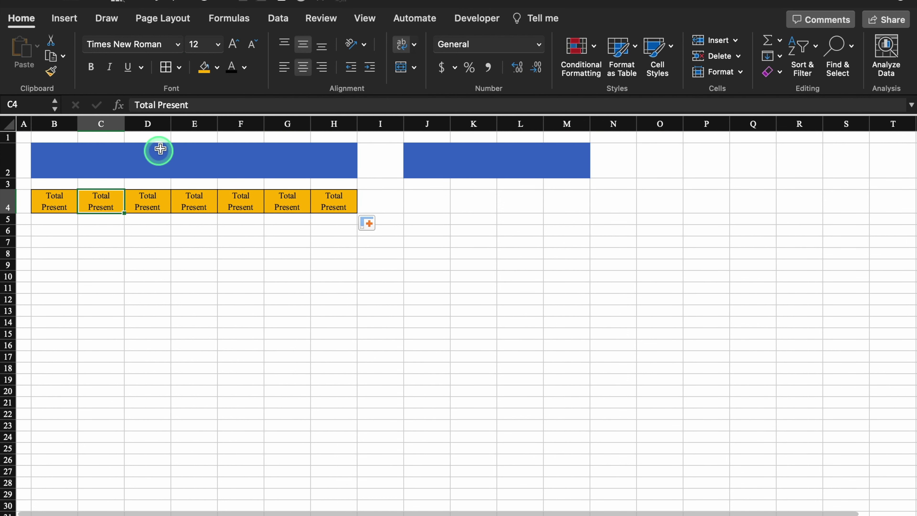
click(203, 105)
key(BackSpace)
key(BackSpace)
key(BackSpace)
key(BackSpace)
key(BackSpace)
key(BackSpace)
key(BackSpace)
text(Absent)
key(Tab)
Change the header in D4 to Total Week Offs.
click(231, 107)
key(BackSpace)
key(BackSpace)
key(BackSpace)
key(BackSpace)
key(BackSpace)
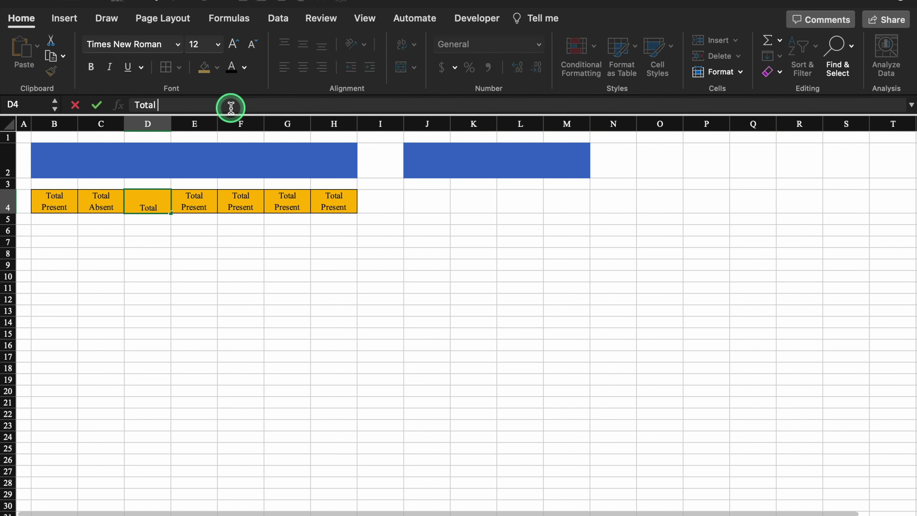
text(Week Offs)
key(Tab)
Change the header in E4 to Total Holidays.
click(247, 105)
key(BackSpace)
key(BackSpace)
key(BackSpace)
key(BackSpace)
key(BackSpace)
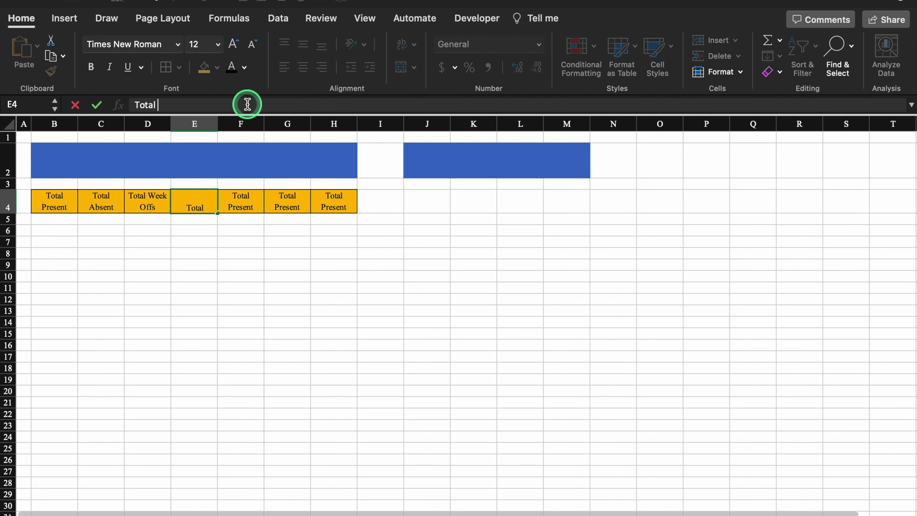
text(Holidays)
key(Tab)
Change the header in F4 to Total Paid Leaves.
click(232, 104)
key(BackSpace)
key(BackSpace)
key(BackSpace)
key(BackSpace)
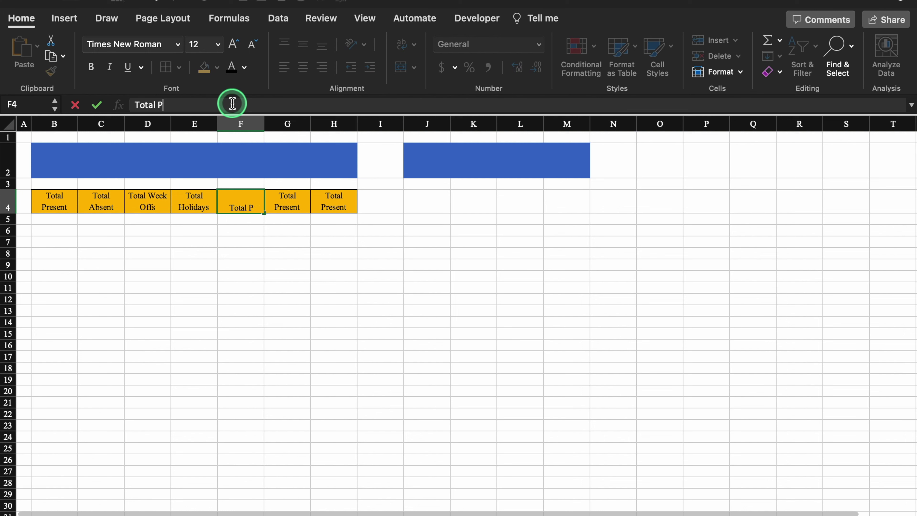
text(aid Leaves)
key(Tab)
Change the header in G4 to Total Sick Leaves.
click(238, 105)
key(BackSpace)
key(BackSpace)
key(BackSpace)
key(BackSpace)
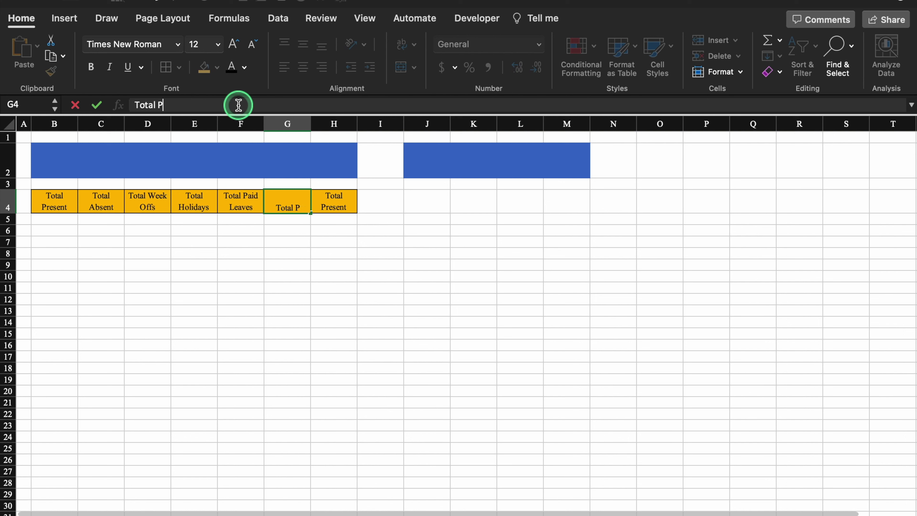
text(Sick Leaves)
key(Tab)
Change the header in H4 to Total Half Days.
click(233, 106)
key(BackSpace)
key(BackSpace)
text(Half Days)
click(288, 321)
Make the headers in B4:H4 bold.
drag(61, 204, 202, 201)
drag(263, 198, 328, 200)
click(93, 68)
Enter the code P under the Total Present header in cell B5.
click(70, 219)
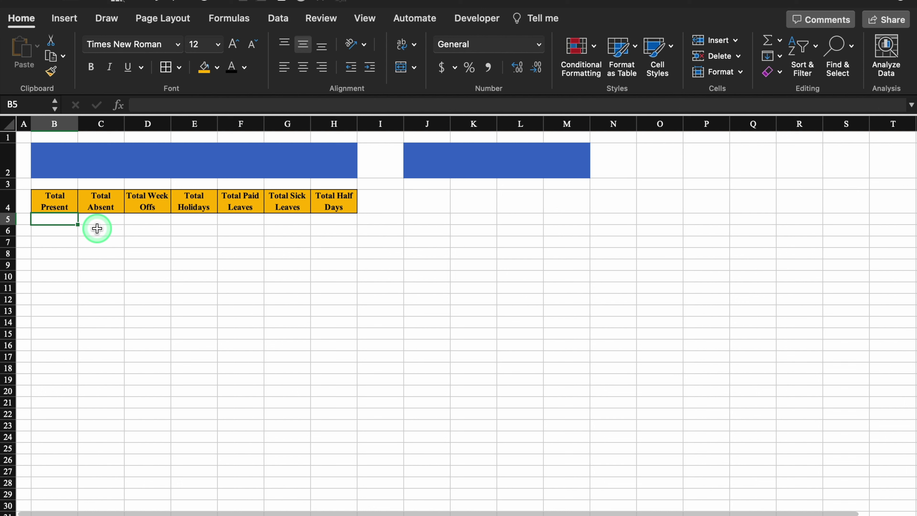
text(P)
click(96, 224)
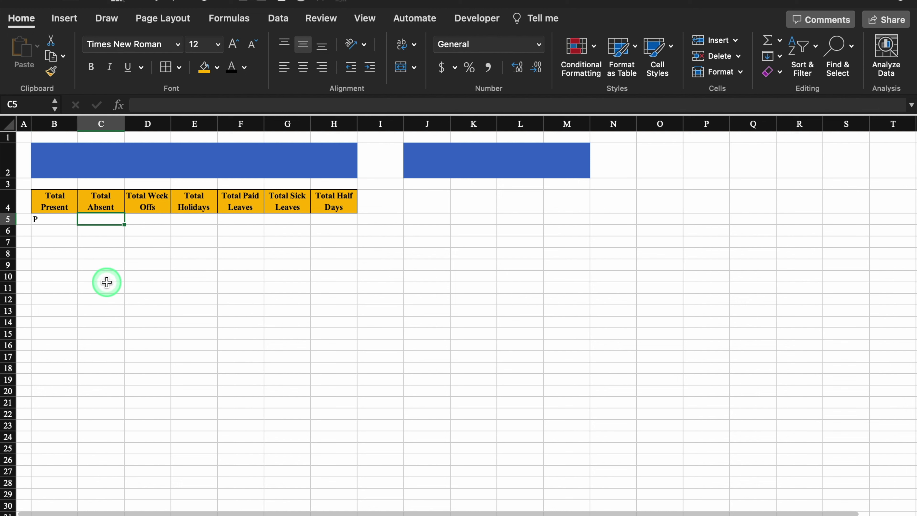
Enter the codes A, WO, H, PL, SL and HD under the remaining total headers in C5:H5.
key(Tab)
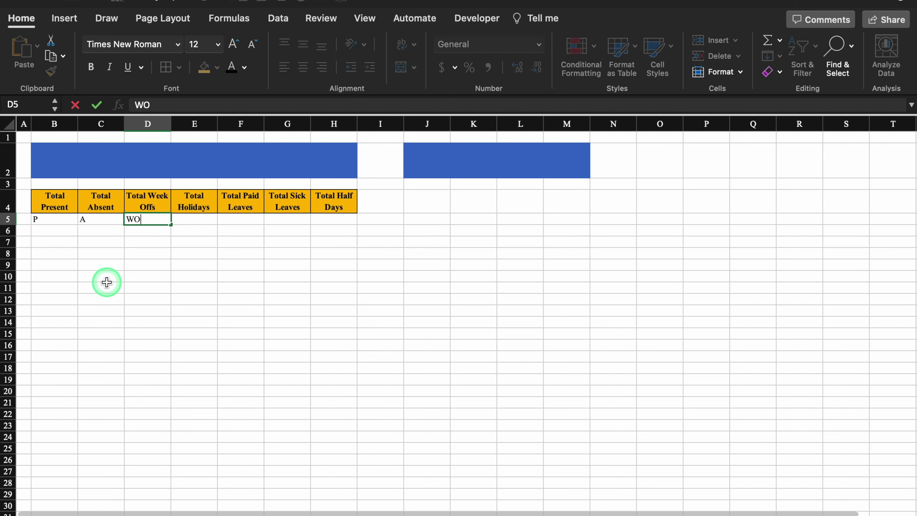
key(Tab)
key(Tab)
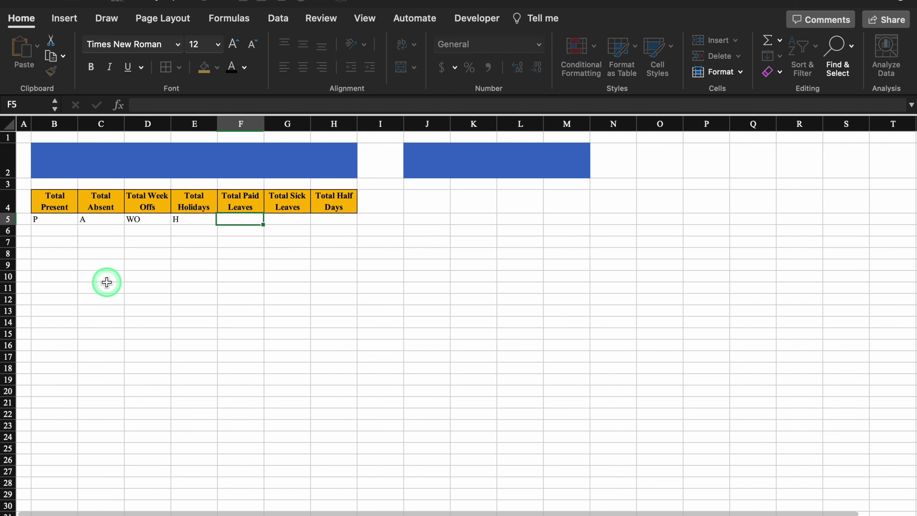
key(Tab)
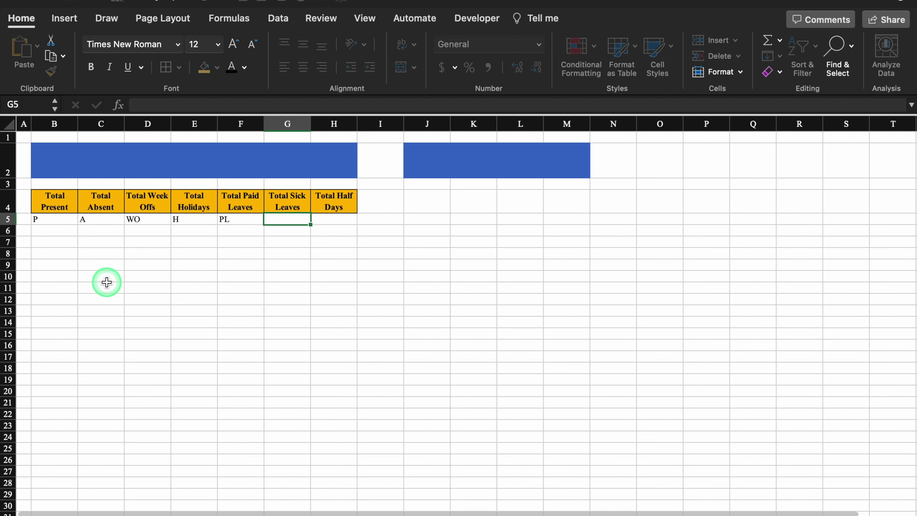
key(Tab)
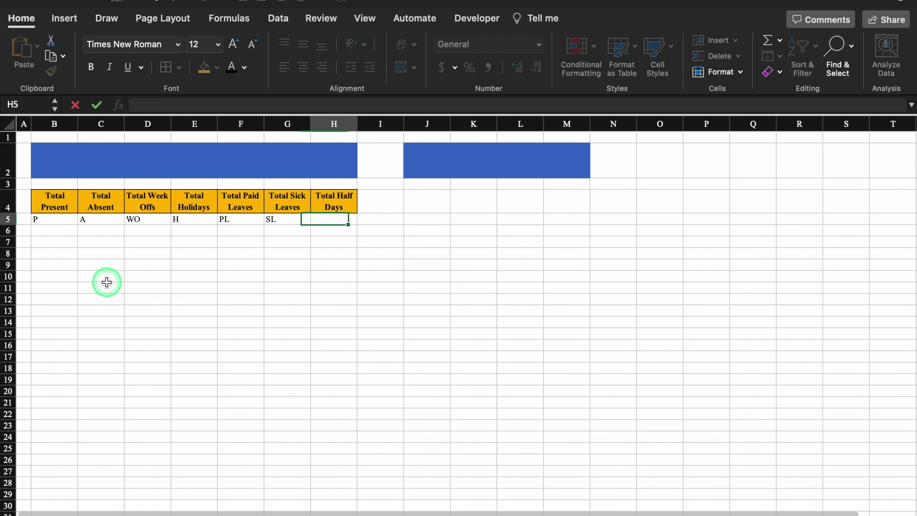
text(HD)
key(Tab)
Centre the attendance codes in B5:H5 horizontally.
drag(45, 216, 321, 222)
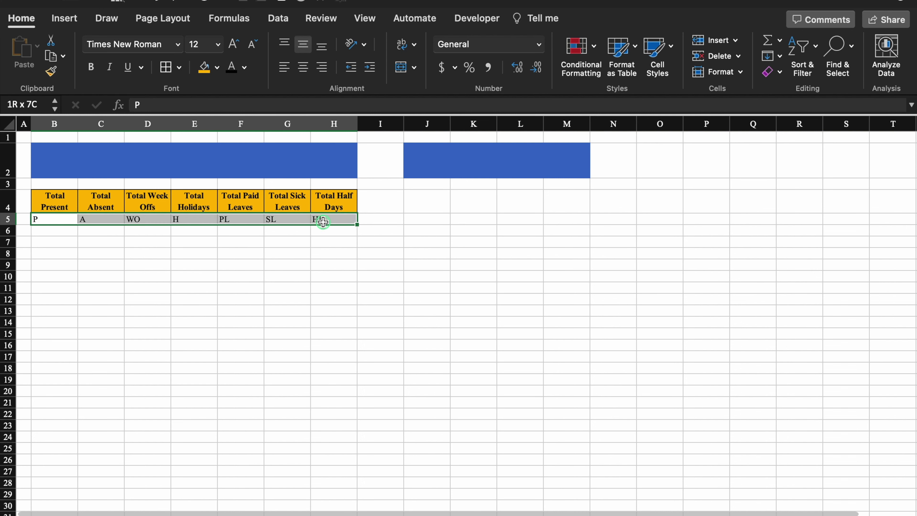
click(304, 69)
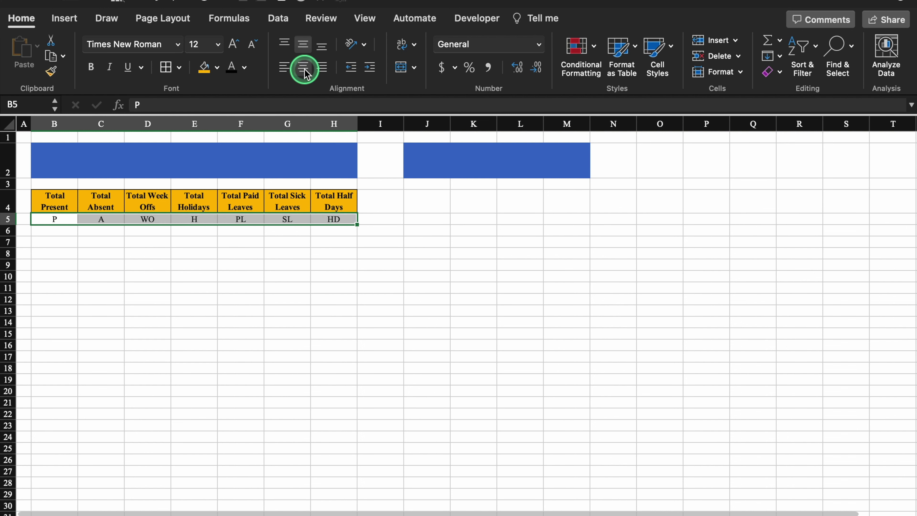
click(240, 276)
Enter the headers Sl. No., Emp. ID, Name and Week Off 1 in J5:M5, with the 1 on a second line.
click(429, 218)
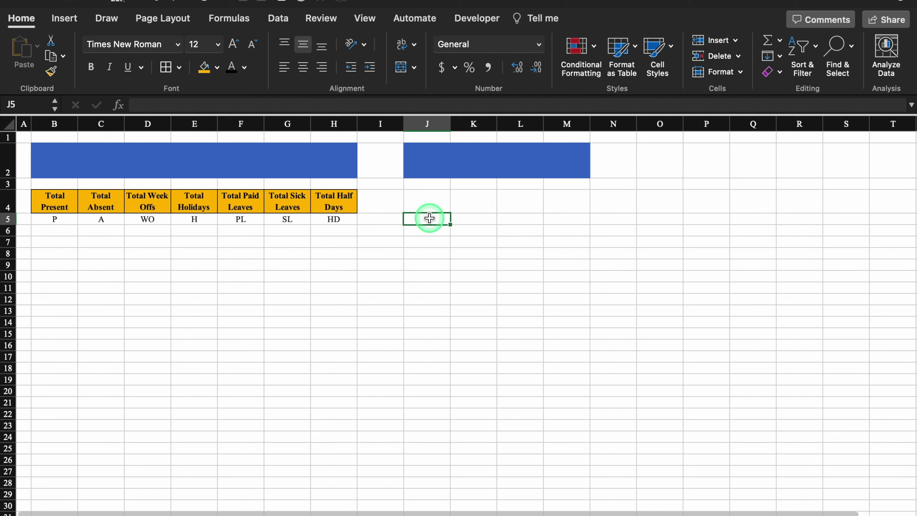
text(S)
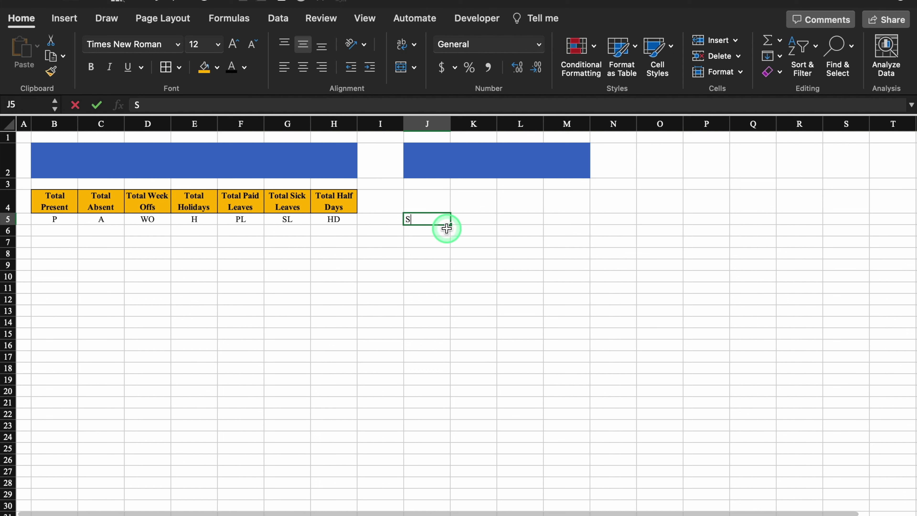
text(l. No.)
key(Tab)
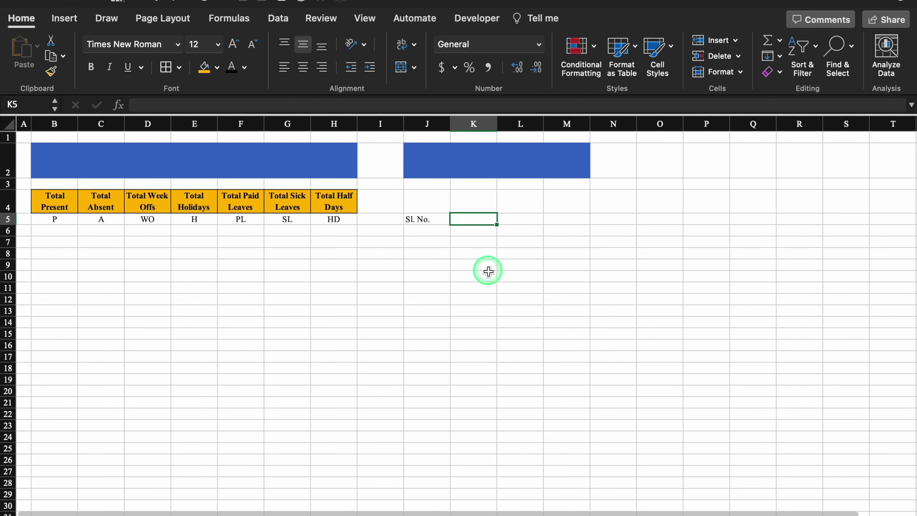
text(Emp. ID)
key(Tab)
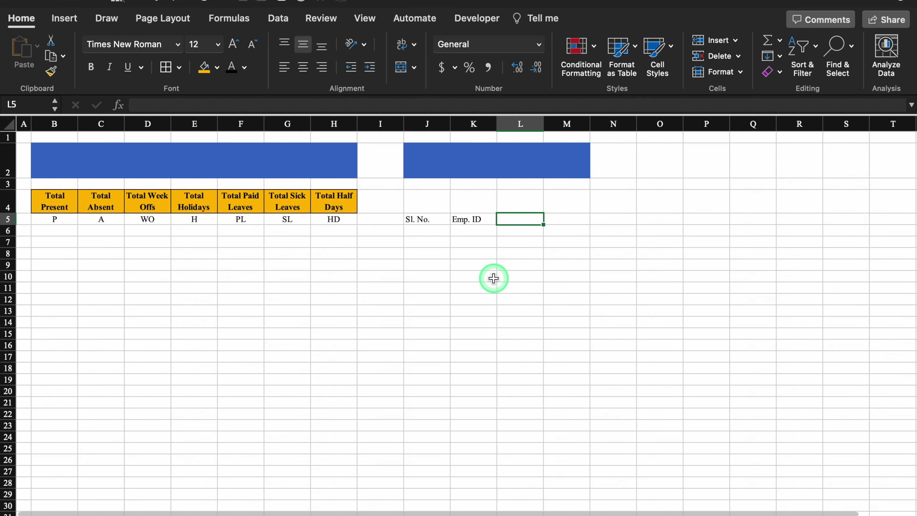
text(Name)
key(Tab)
text(Wee)
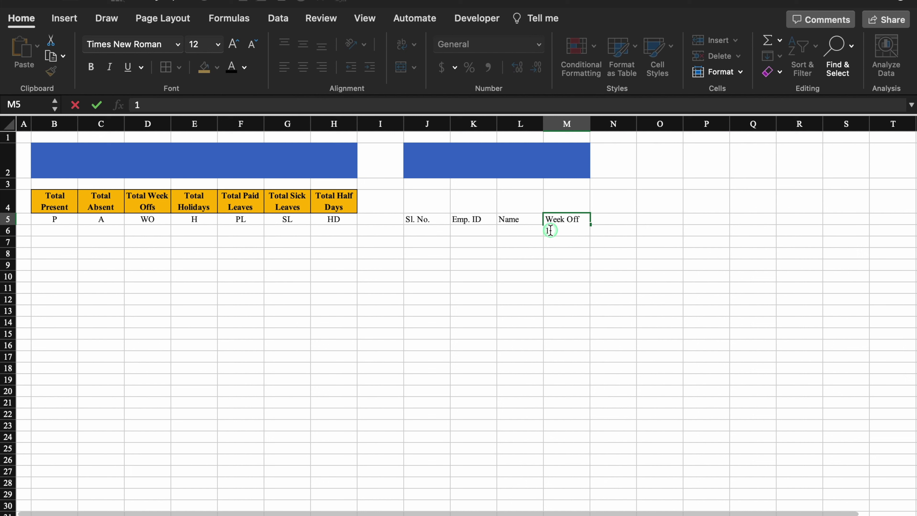
Format the 1 in the M5 header as bold, size 16, and centre the cell horizontally.
click(91, 67)
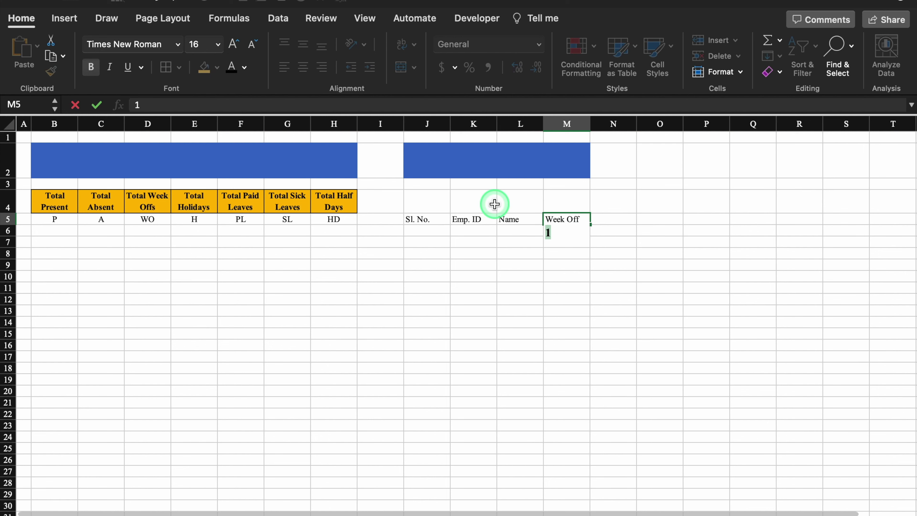
key(Return)
click(572, 232)
click(302, 72)
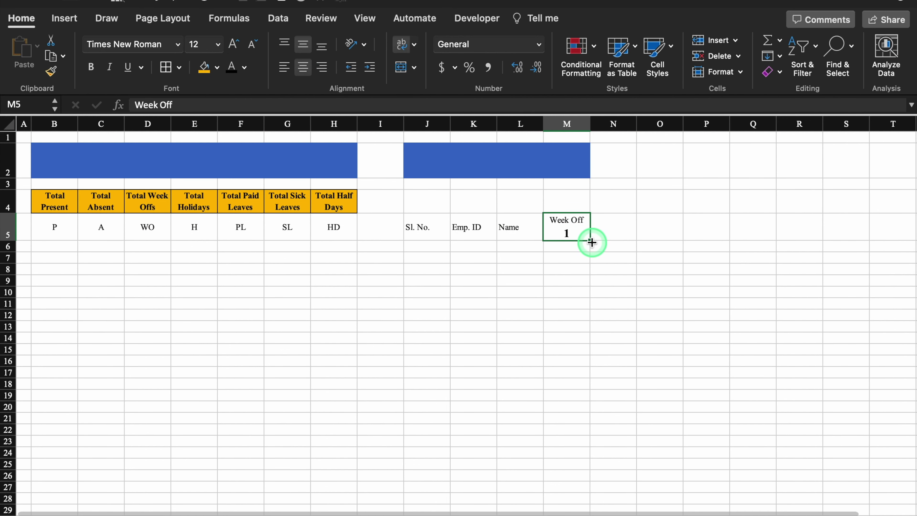
Fill the M5 header across to N5 as Week Off 2 and extend the blue banner fill to N2.
drag(605, 241, 621, 246)
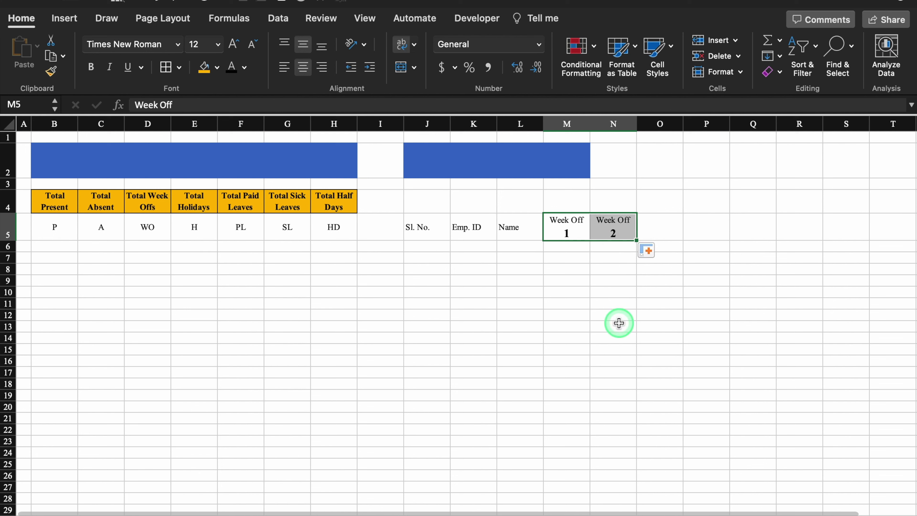
click(607, 158)
click(216, 67)
click(260, 131)
click(566, 337)
Give the headers in J5:N5 a blue fill, white text, borders and centred alignment, and narrow the spacer column I.
drag(423, 227, 616, 225)
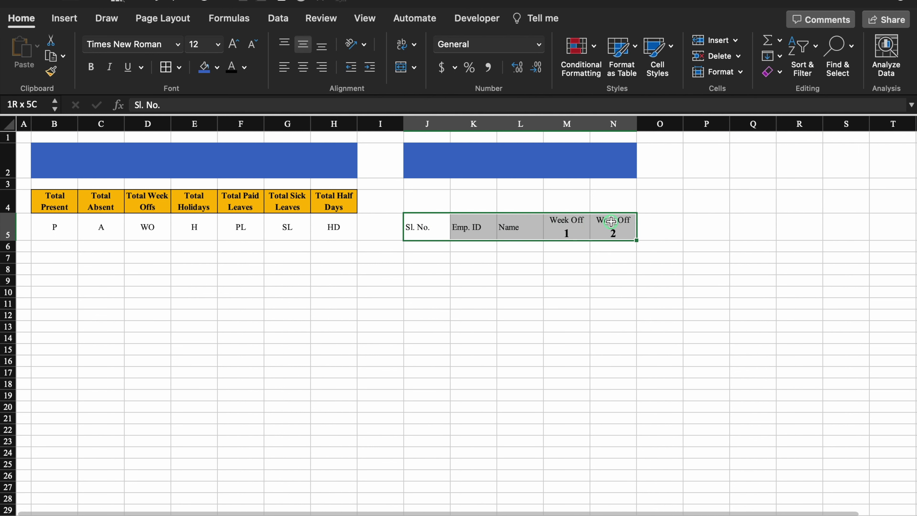
click(201, 70)
click(244, 67)
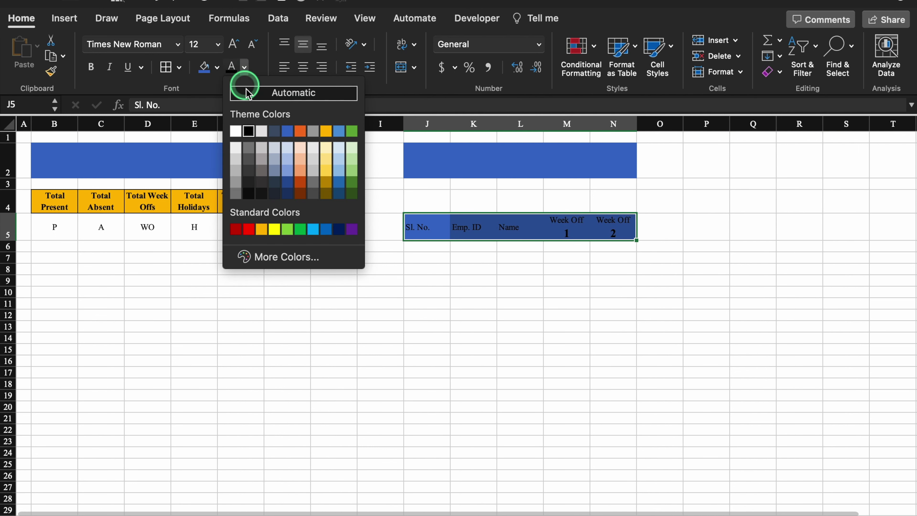
click(235, 131)
click(165, 69)
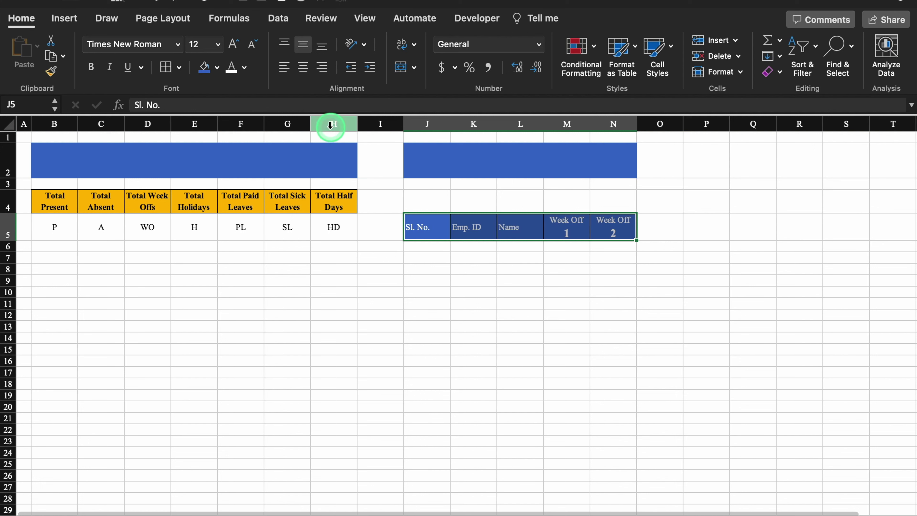
click(304, 68)
click(520, 326)
drag(402, 124, 367, 125)
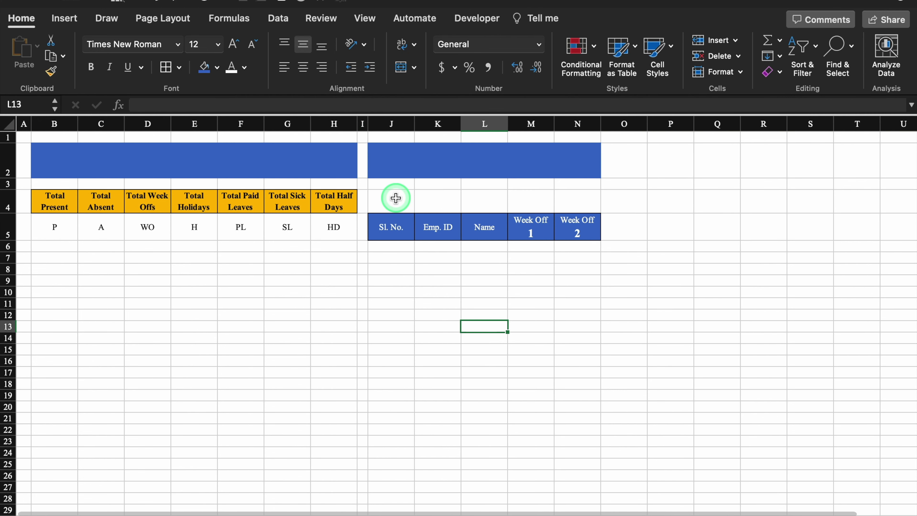
Enter Month in J4 and merge and centre it across J4:K4.
click(396, 198)
text(Month)
key(Tab)
drag(390, 199, 421, 199)
click(401, 68)
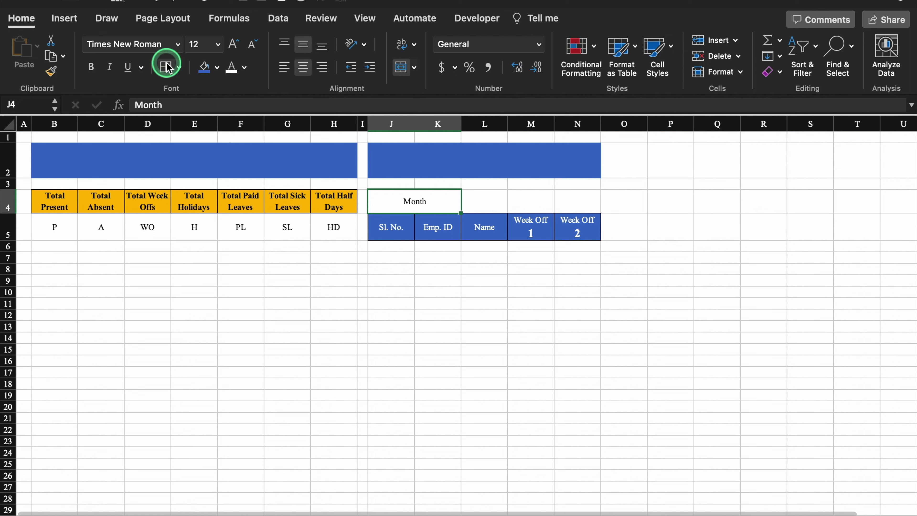
Merge and centre the empty cells L4:N4 and give them a border.
click(477, 195)
drag(499, 195, 565, 200)
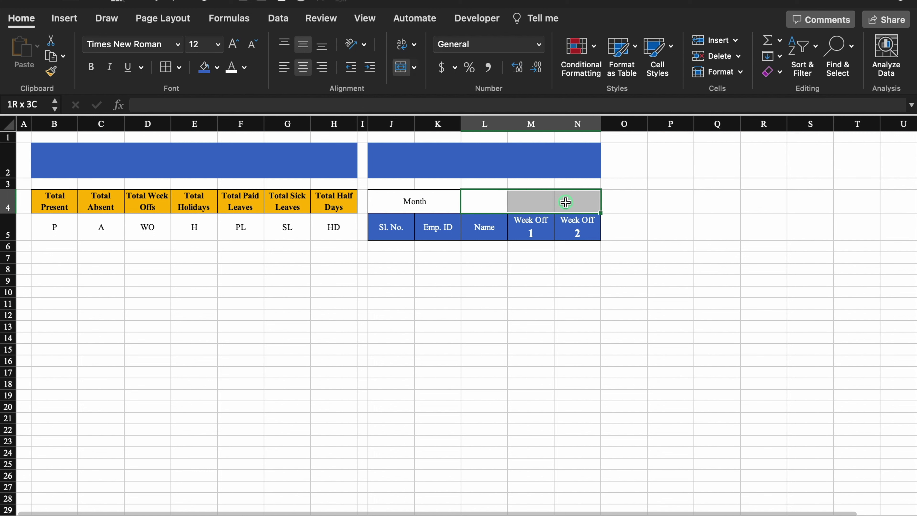
click(402, 68)
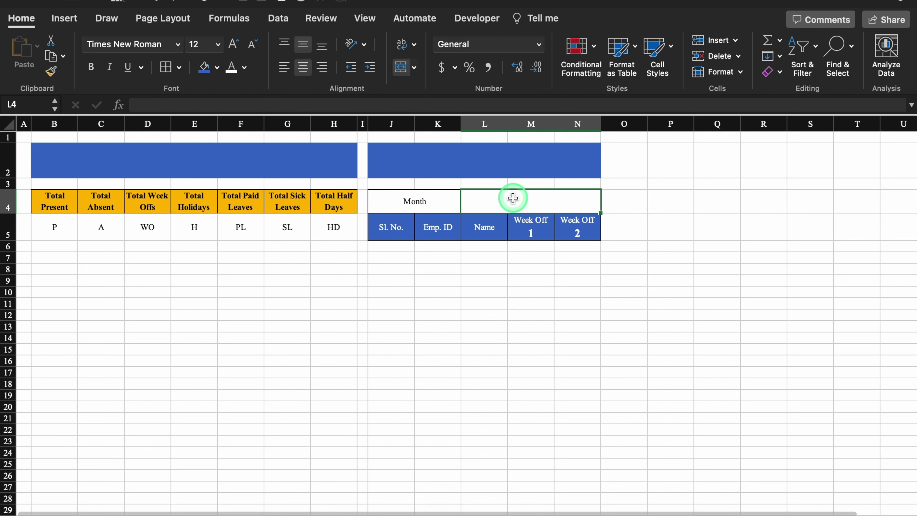
Replace the Month label in J4 with a validation dropdown list sourced from the months in =Setting!$C$3:$C$14.
click(420, 201)
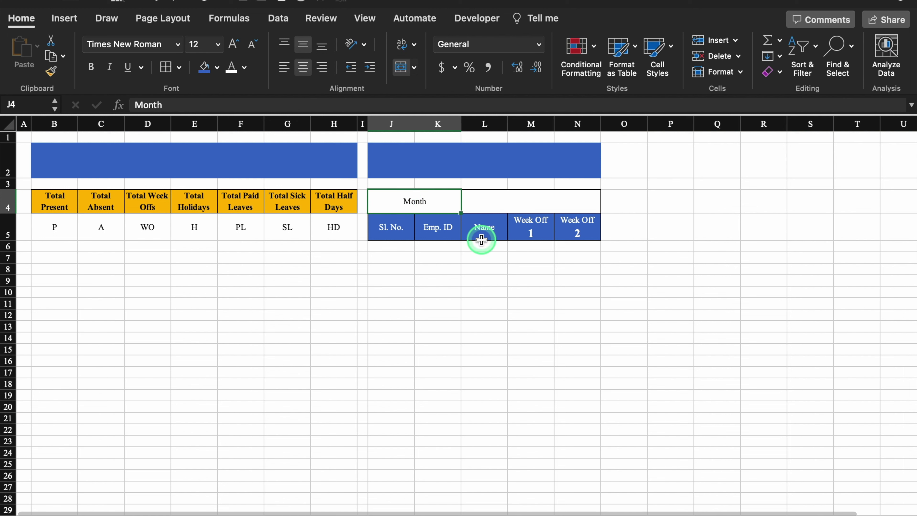
click(434, 201)
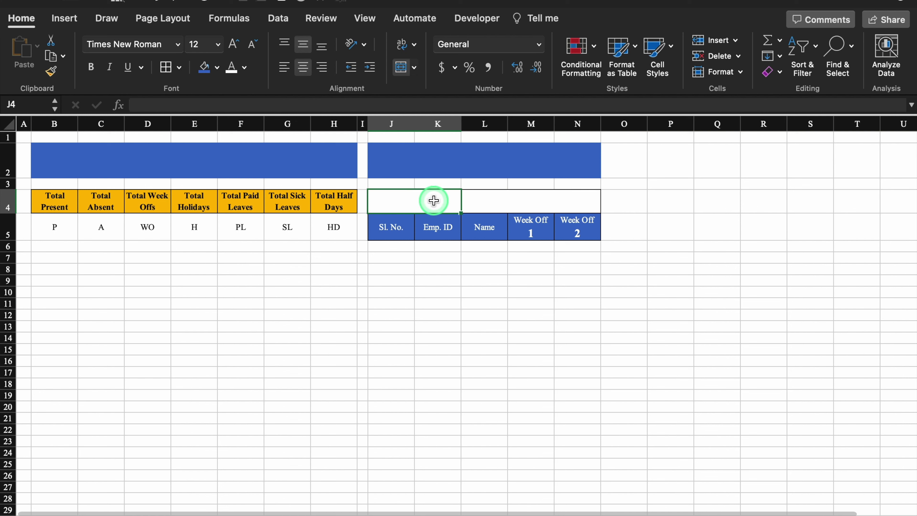
click(277, 18)
click(343, 31)
click(635, 47)
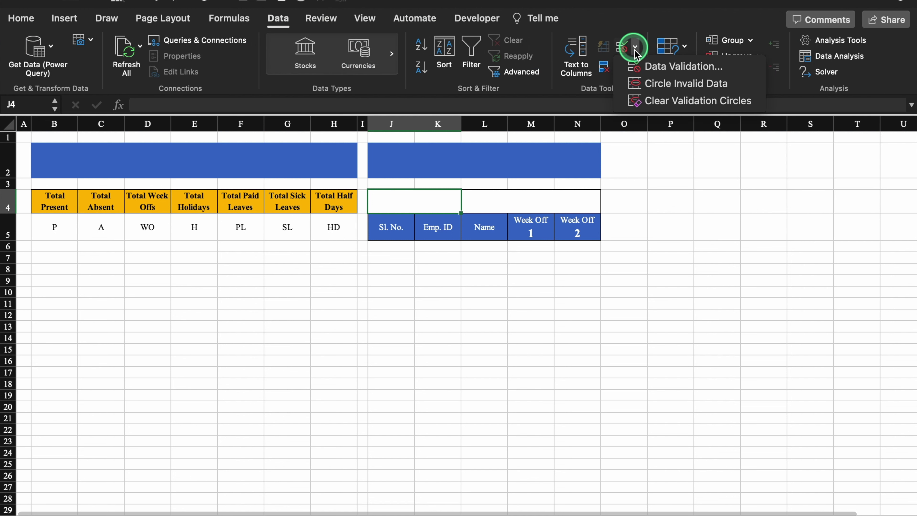
click(672, 66)
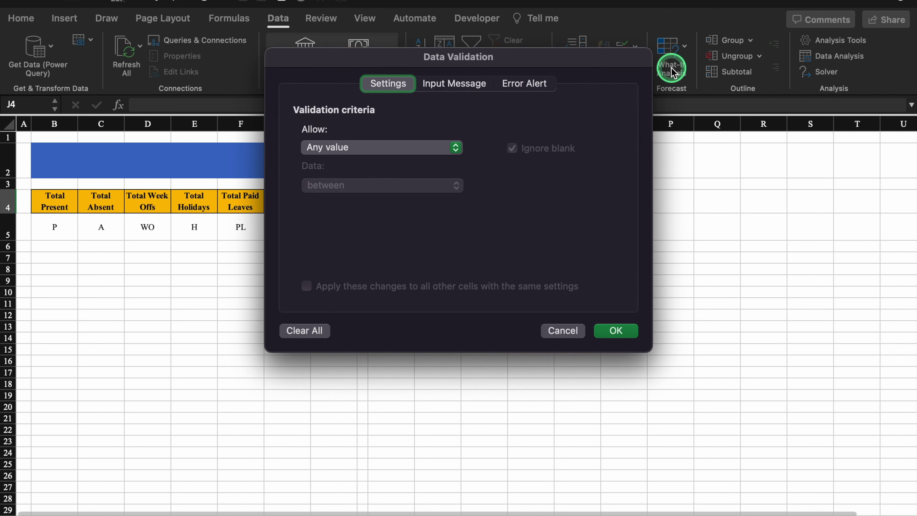
click(457, 148)
click(389, 196)
click(419, 221)
click(119, 424)
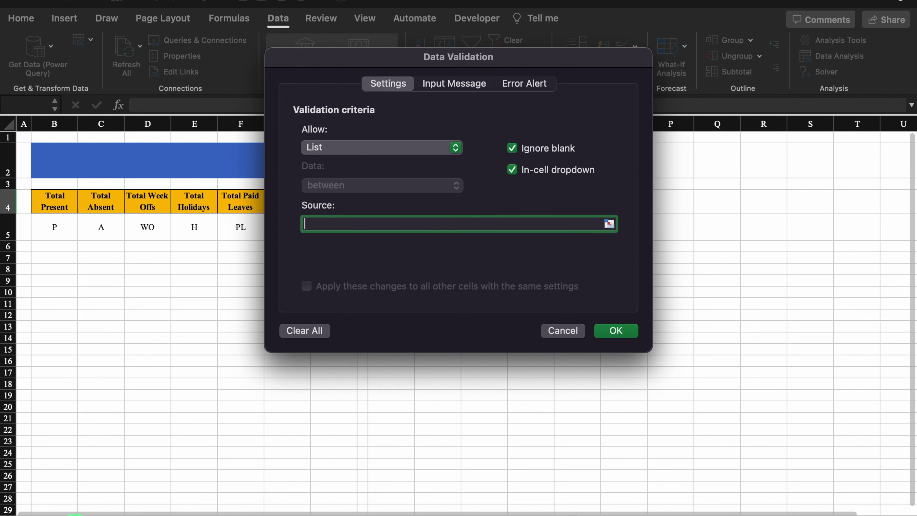
click(111, 178)
drag(112, 177, 113, 299)
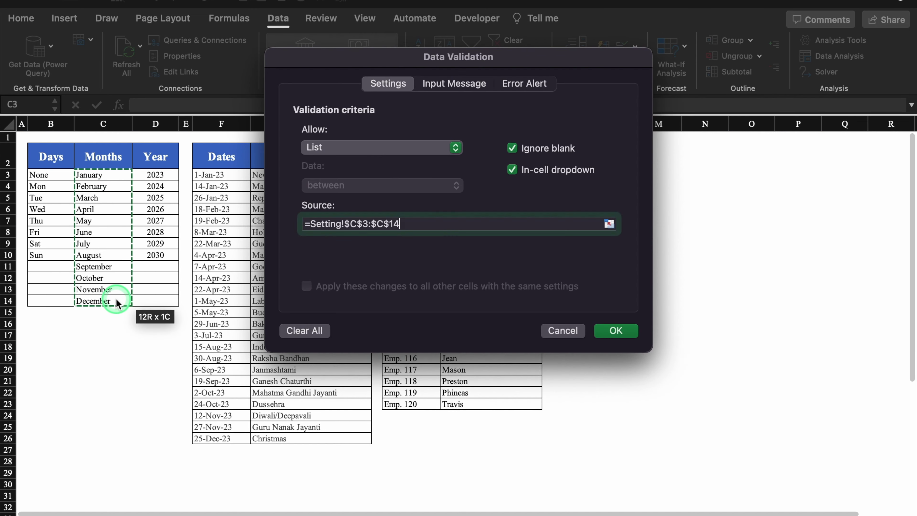
click(624, 330)
Choose January from the month dropdown in J4.
click(467, 206)
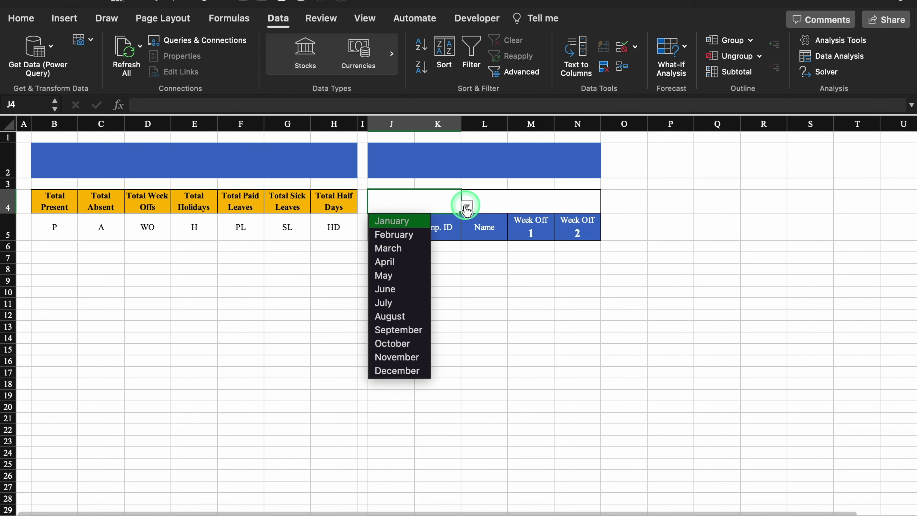
click(407, 221)
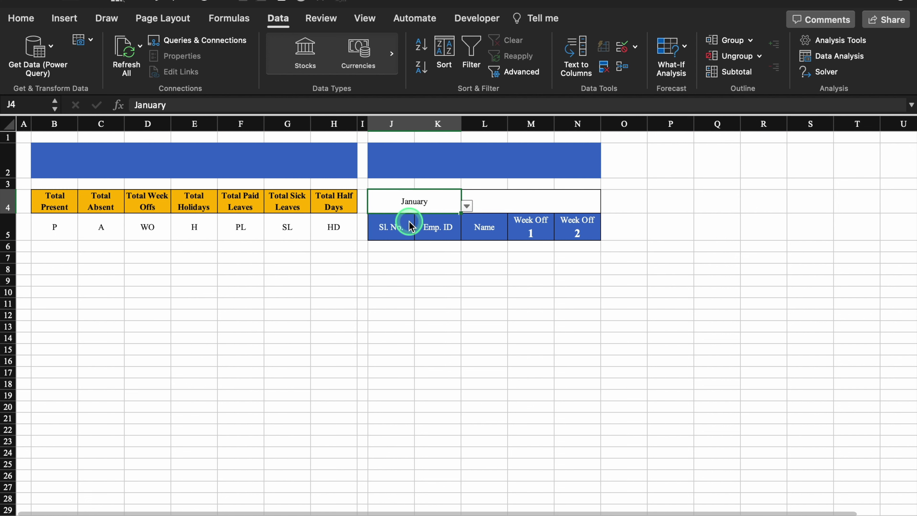
Add a validation dropdown list to merged cell L4, sourced from the years in =Setting!$D$3:$D$10.
click(516, 197)
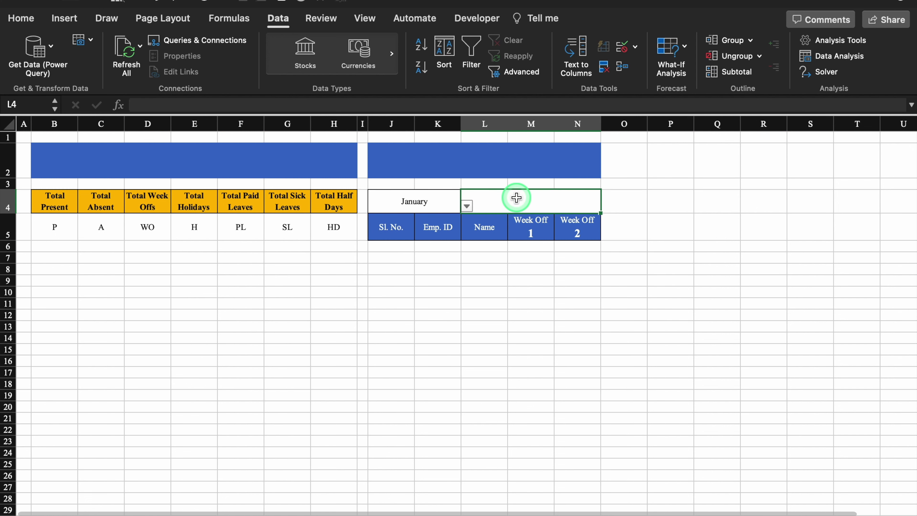
click(634, 46)
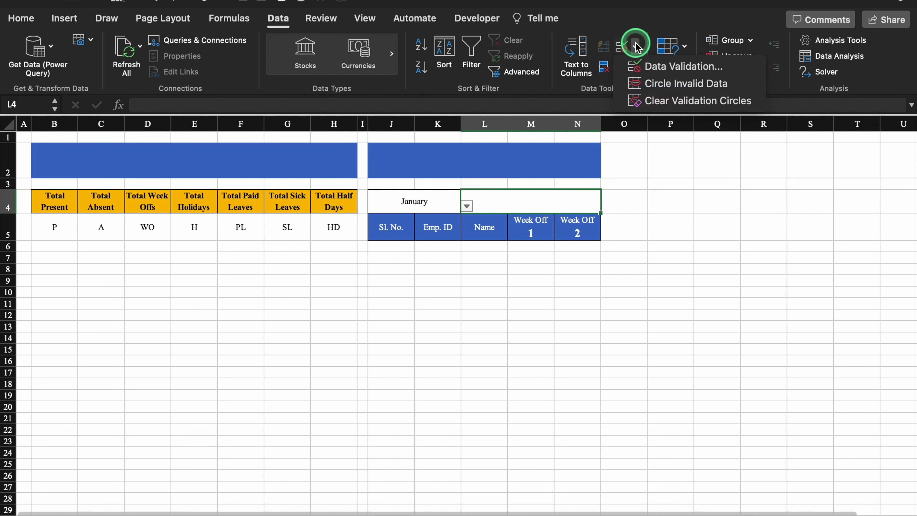
click(676, 66)
click(459, 148)
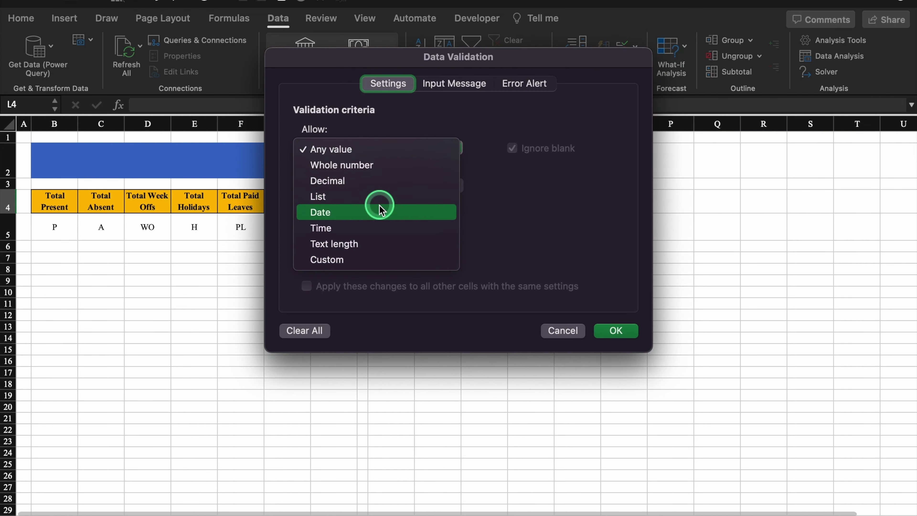
click(380, 198)
click(450, 228)
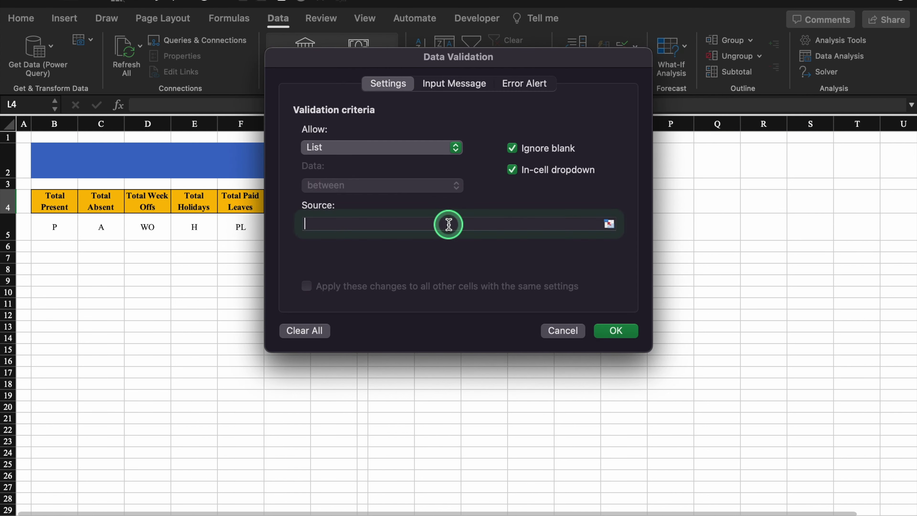
click(78, 434)
click(72, 507)
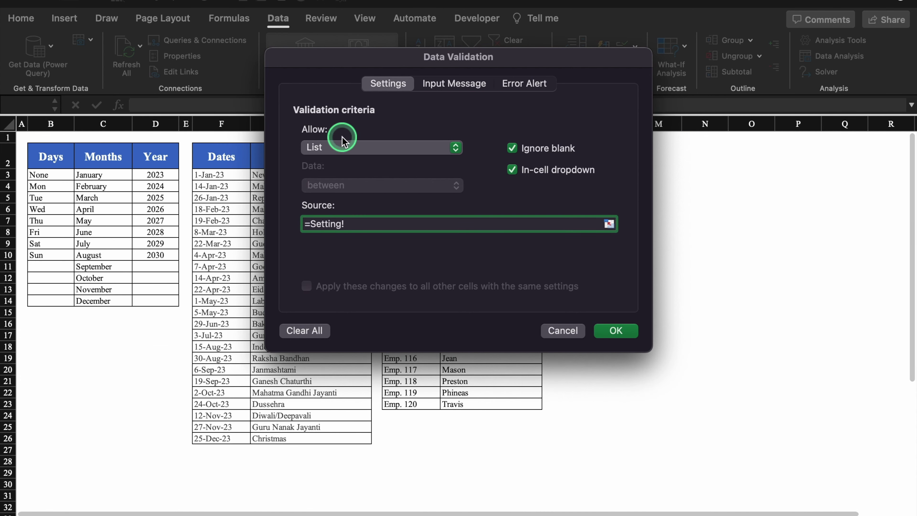
drag(159, 176, 163, 256)
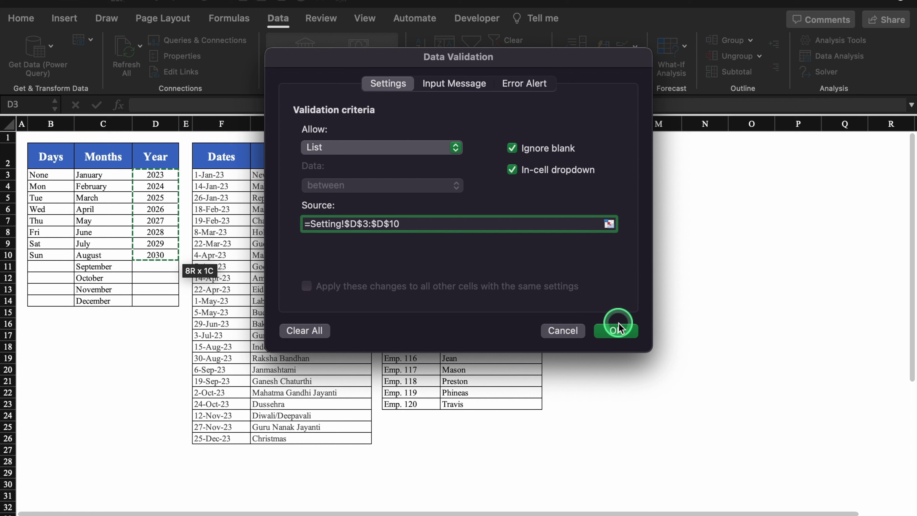
click(619, 331)
Format J4:N4 with a gold fill and bold text at font size 20.
drag(419, 202, 489, 201)
click(19, 18)
click(217, 67)
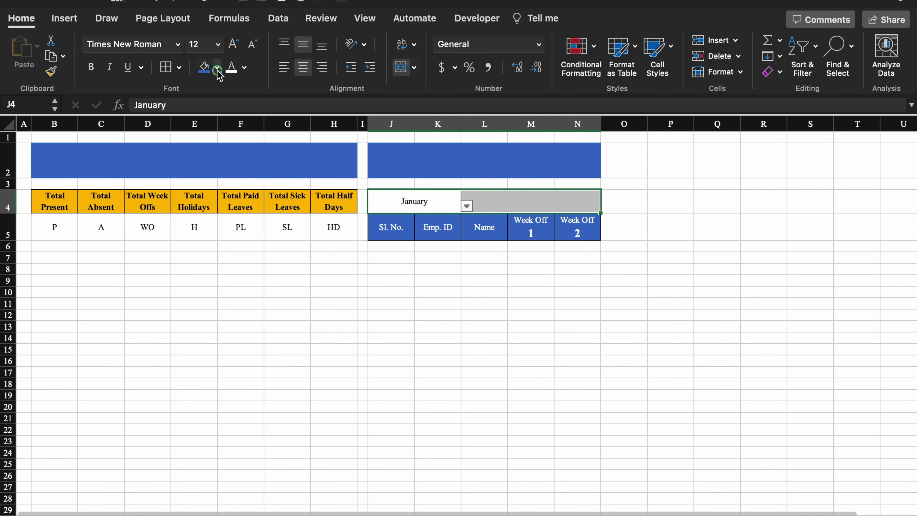
click(236, 229)
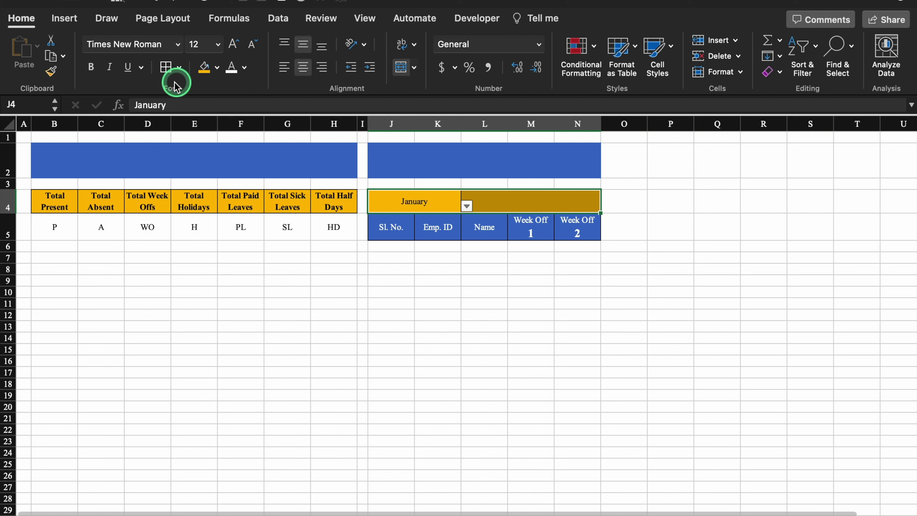
click(90, 67)
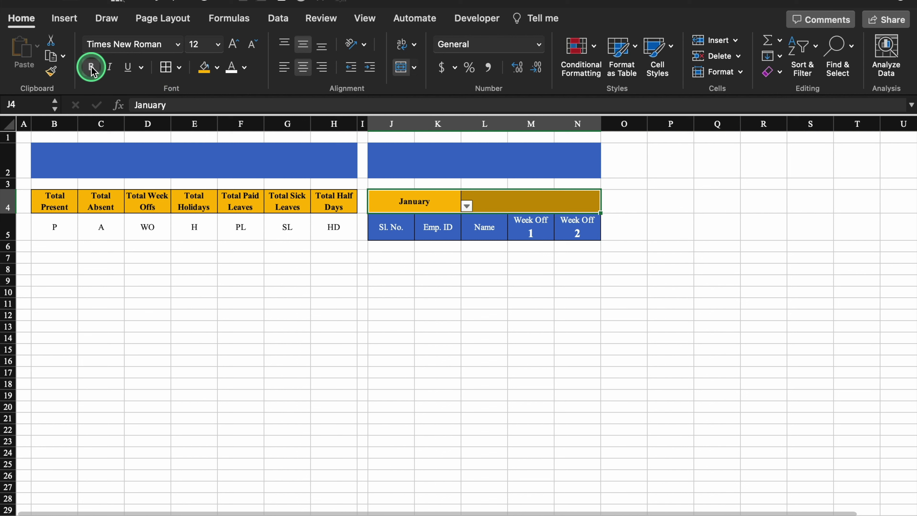
click(232, 45)
click(233, 45)
click(233, 45)
click(233, 44)
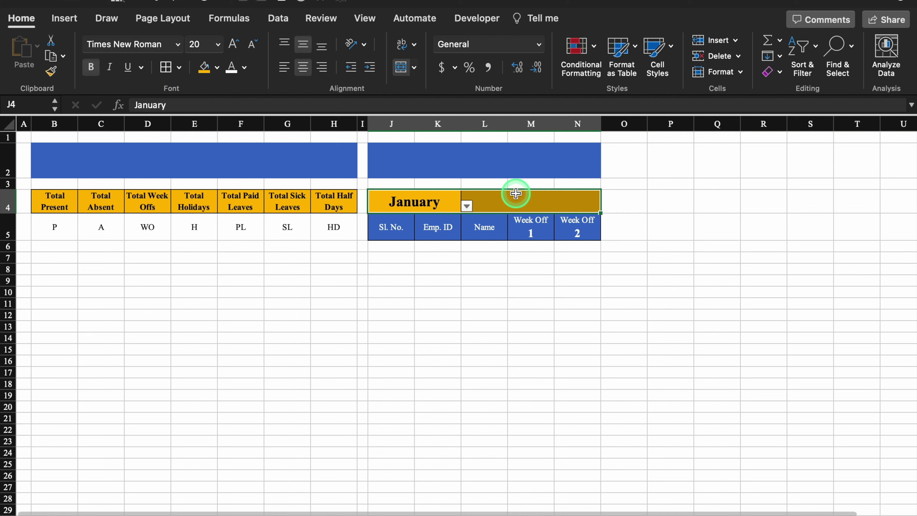
Choose 2023 from the year dropdown in L4.
click(566, 195)
click(607, 206)
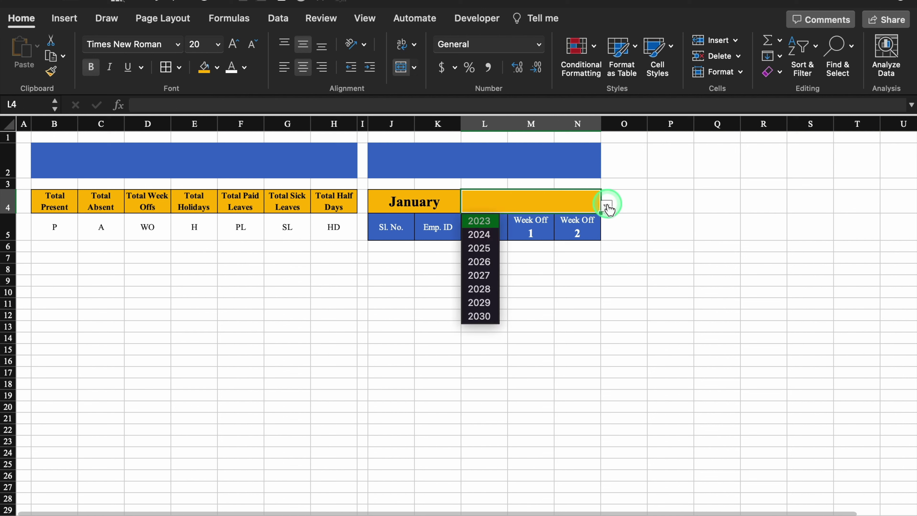
click(491, 220)
click(577, 303)
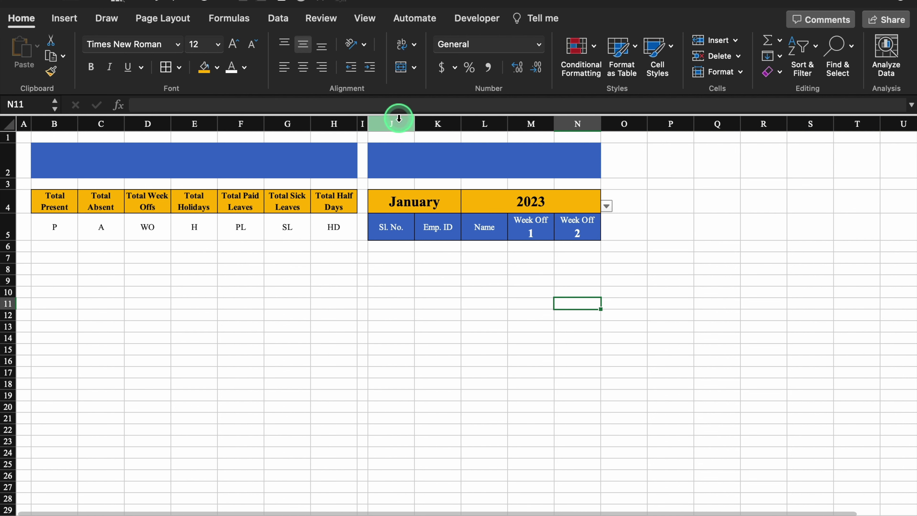
Centre column J and fill the serial numbers 1 to 20 down J6:J25.
click(391, 123)
click(302, 67)
click(403, 247)
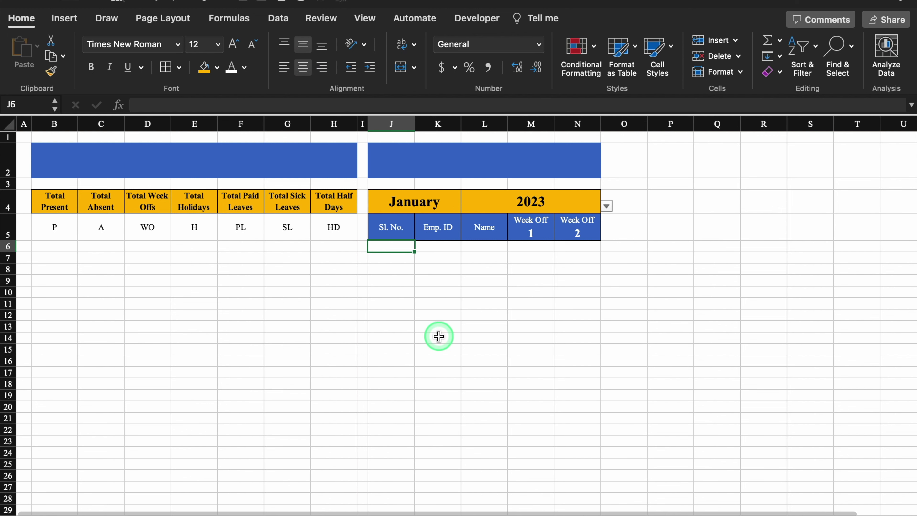
click(439, 336)
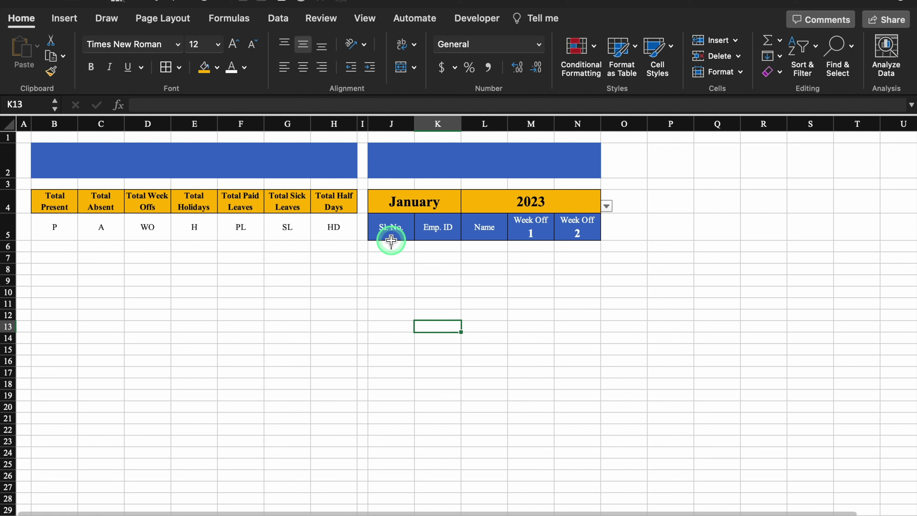
click(390, 246)
drag(414, 251, 415, 423)
click(428, 433)
Apply all borders to the employee table J4:N25 and the totals table B4:H25.
drag(393, 196, 546, 463)
click(166, 66)
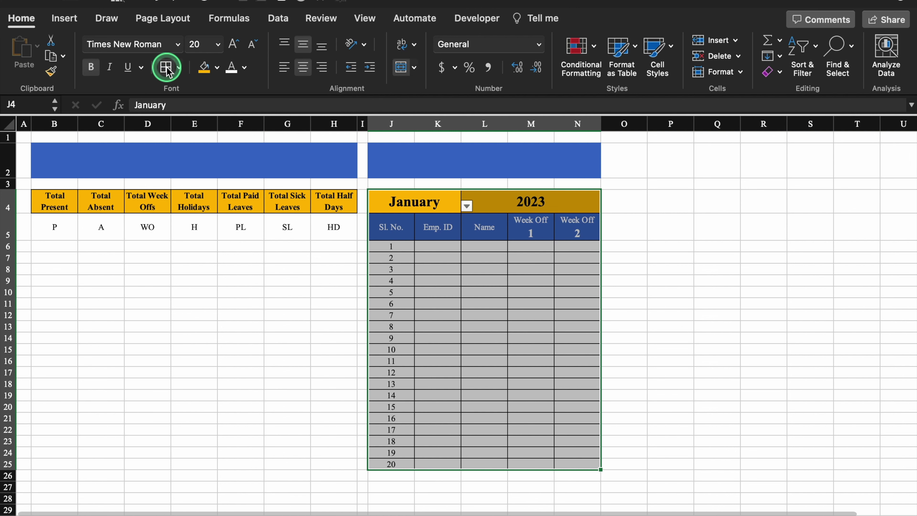
drag(54, 198, 346, 461)
click(166, 67)
click(197, 226)
click(199, 337)
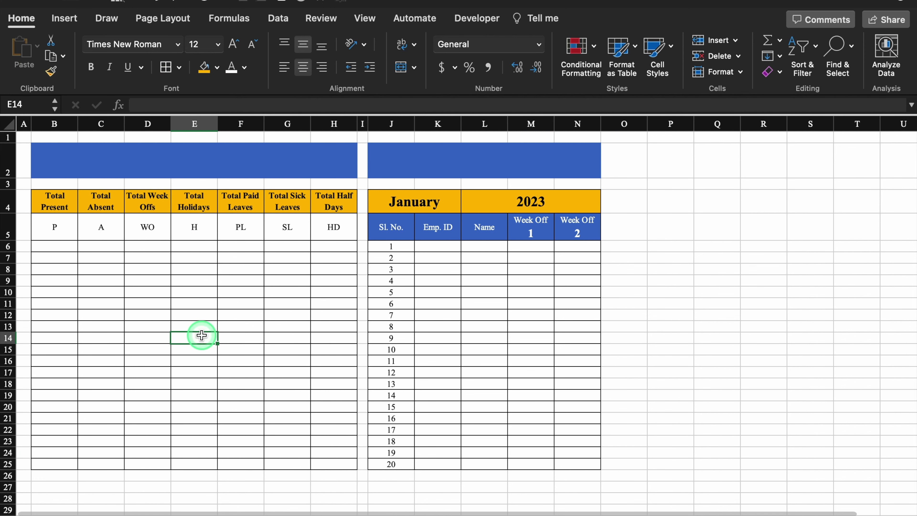
click(51, 224)
click(99, 226)
click(147, 227)
click(194, 227)
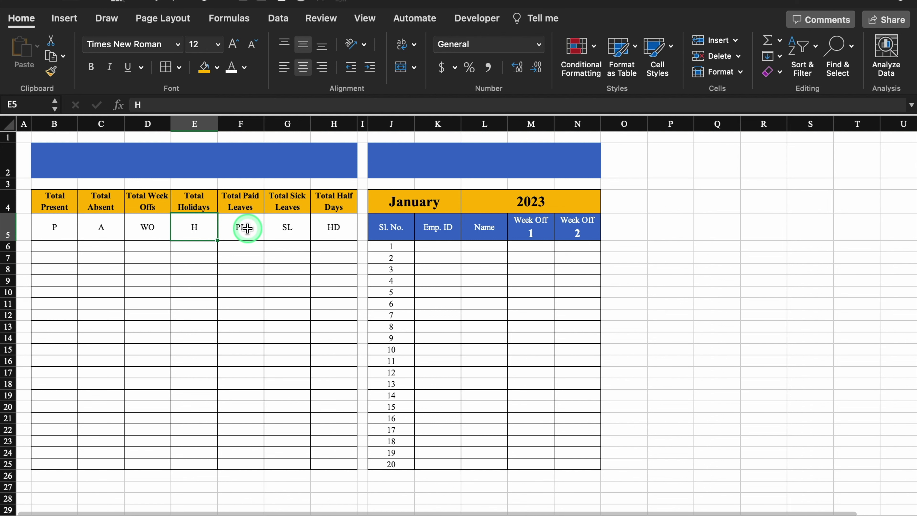
click(246, 227)
click(287, 326)
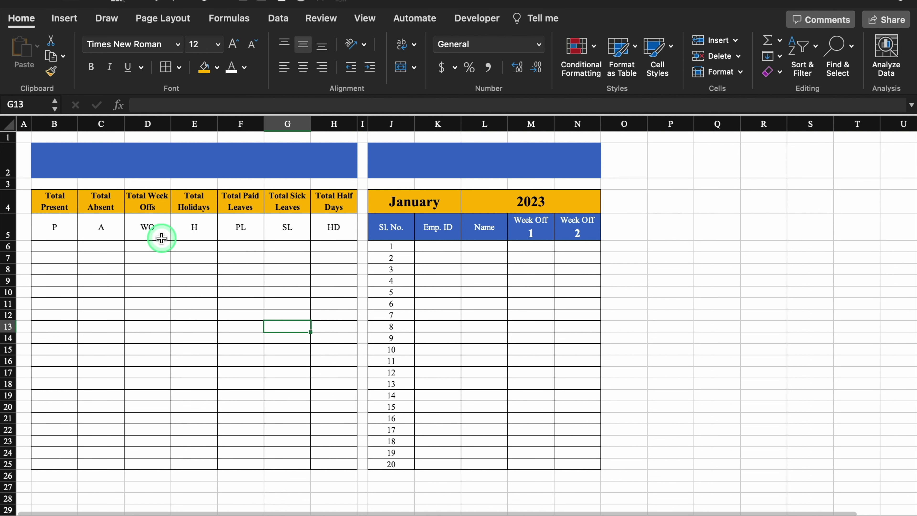
Add a conditional formatting rule to the whole sheet giving cells equal to P a Green Fill with Dark Green Text.
click(8, 122)
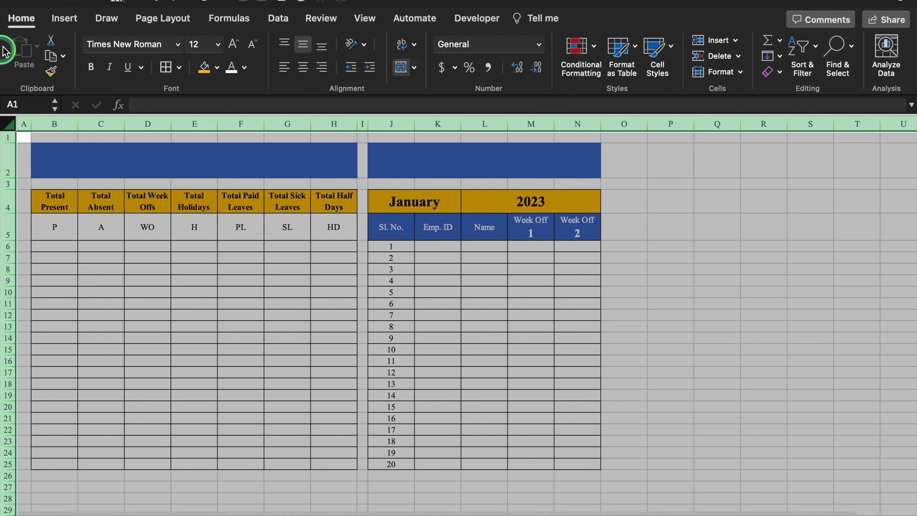
click(594, 45)
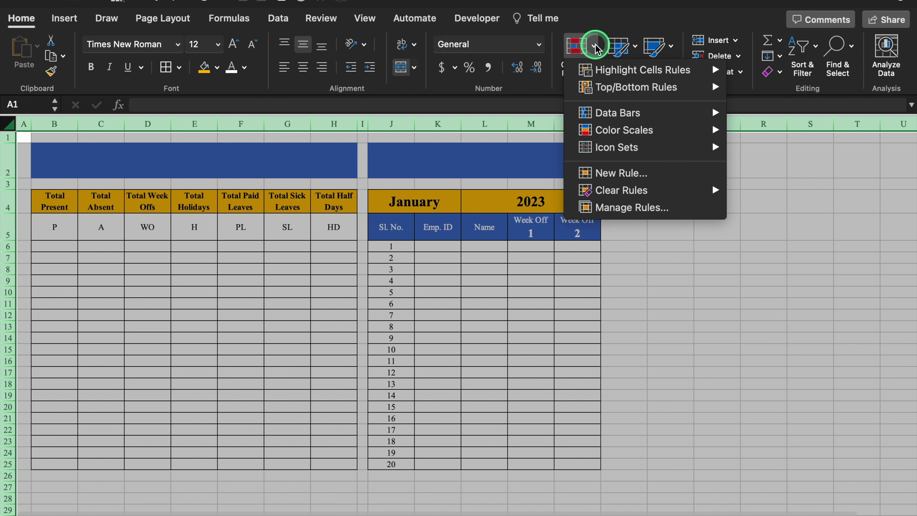
mouse_move(661, 68)
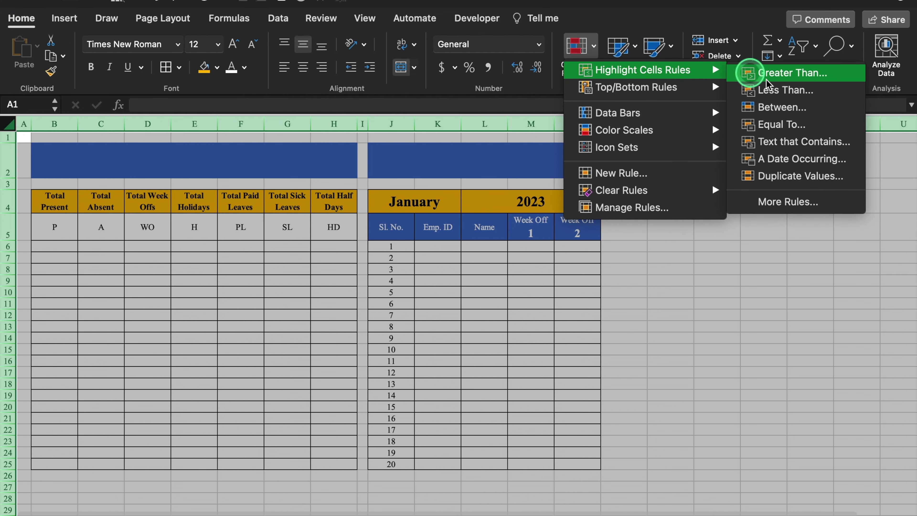
click(799, 127)
click(542, 180)
text(P)
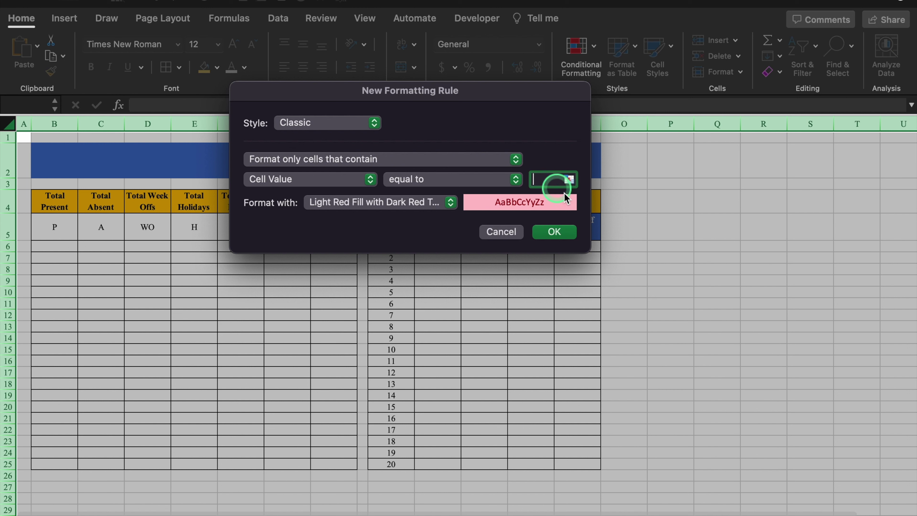
click(559, 274)
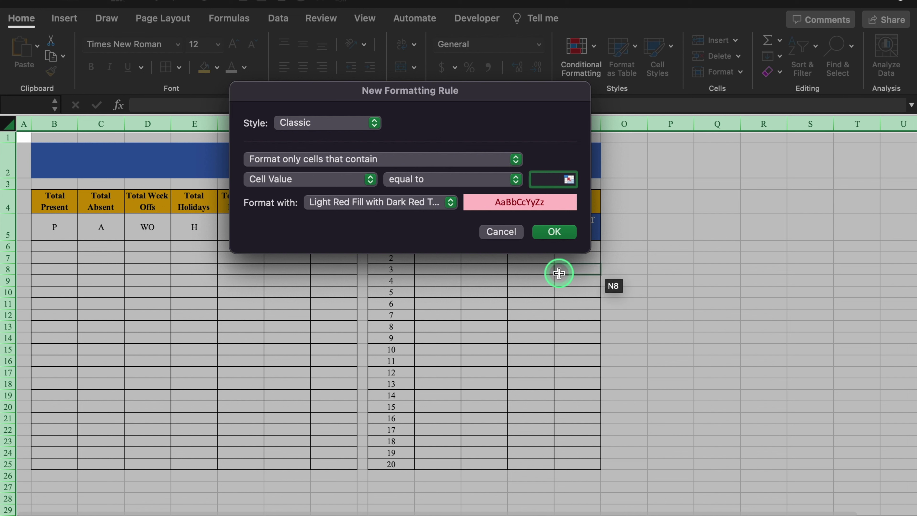
click(450, 202)
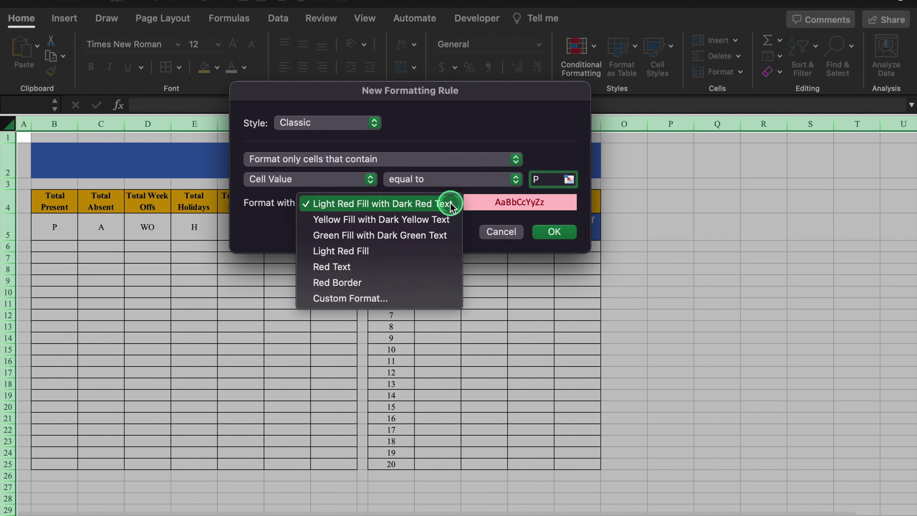
click(423, 238)
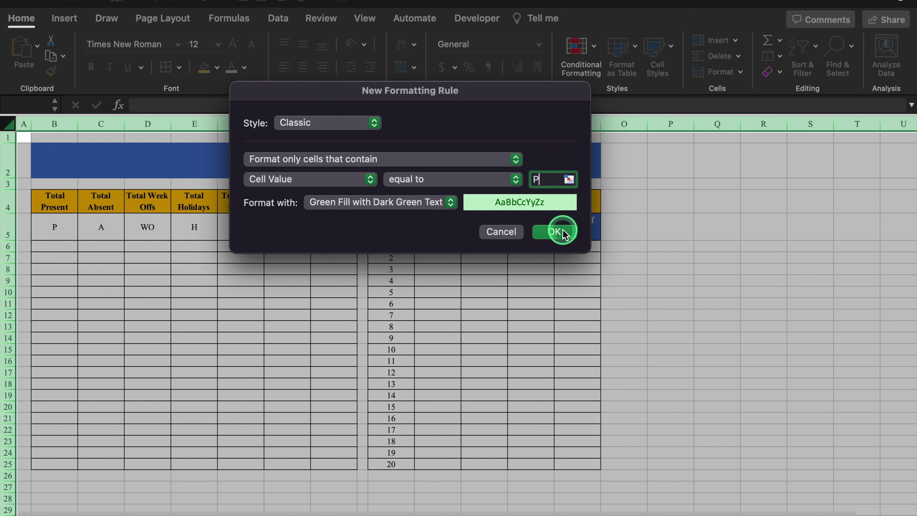
click(556, 232)
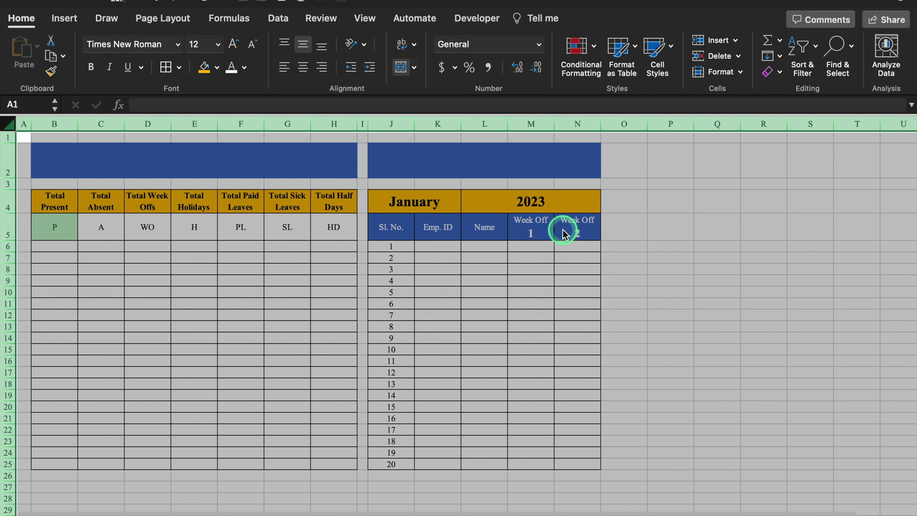
Start a second Equal To highlight rule on the whole sheet for cells with the value A.
click(592, 45)
mouse_move(639, 71)
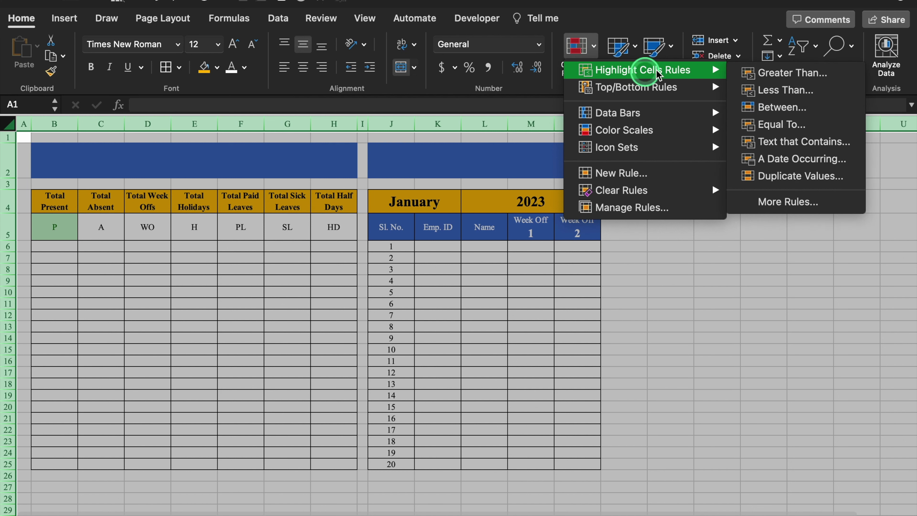
click(788, 125)
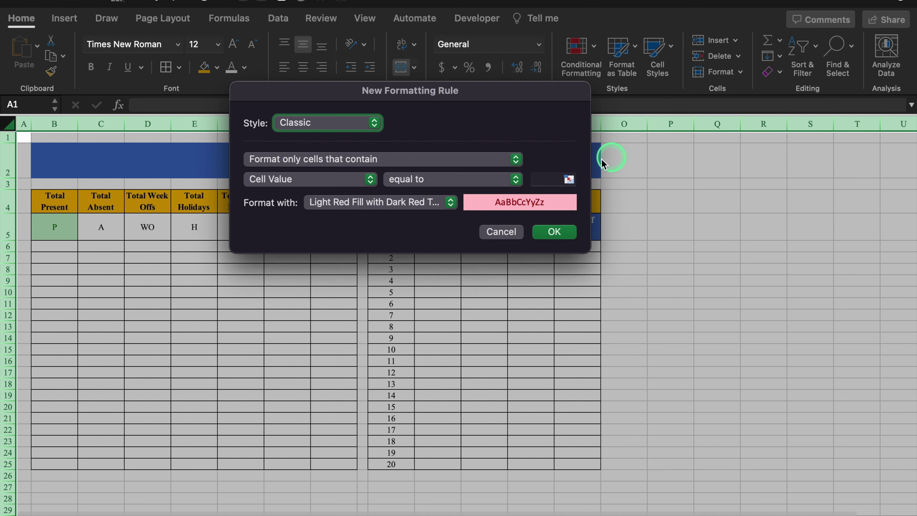
click(552, 178)
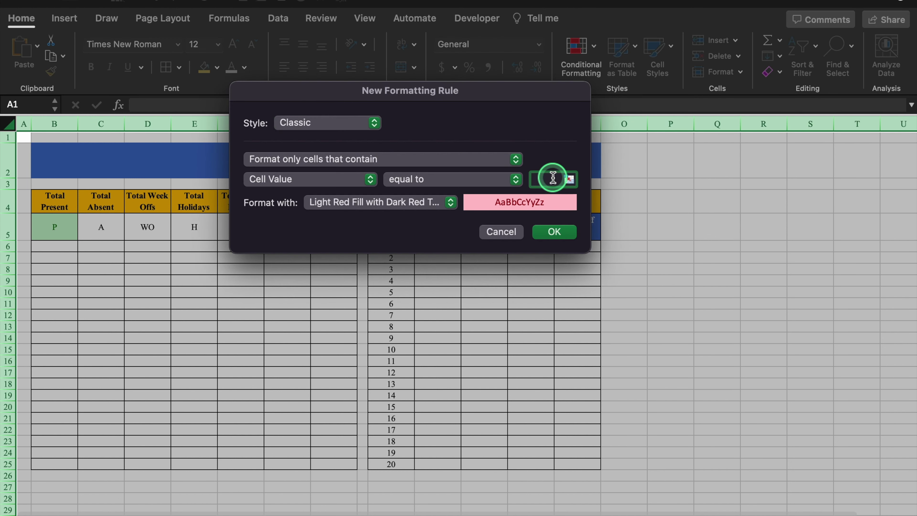
click(445, 207)
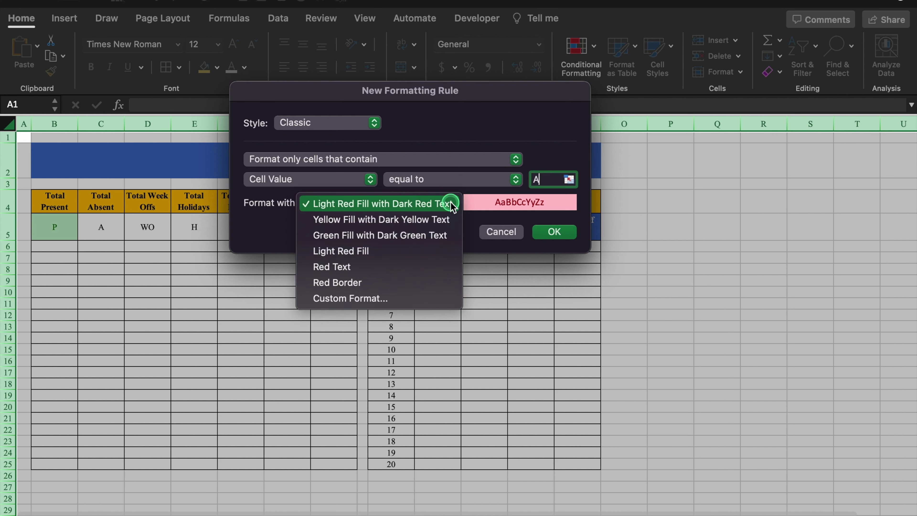
Give the rule for A a custom format with a red background and yellow font colour.
click(410, 293)
click(525, 52)
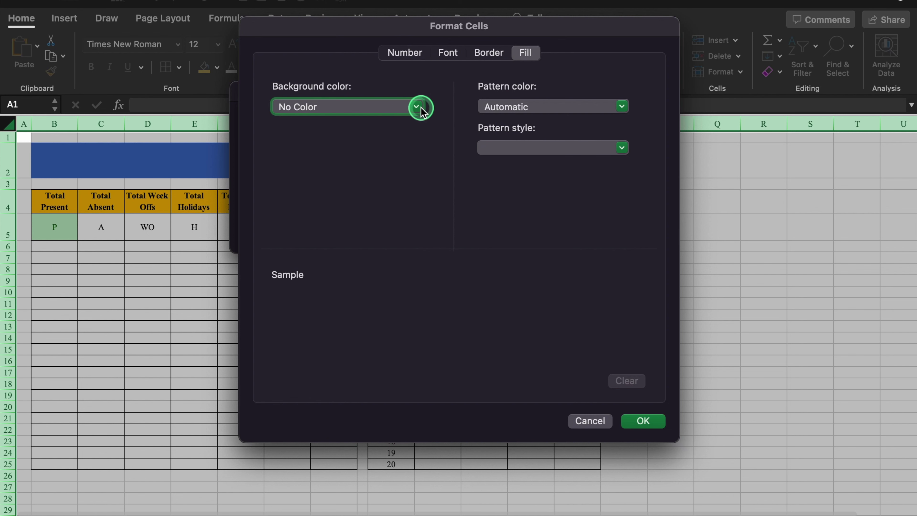
click(422, 109)
click(299, 266)
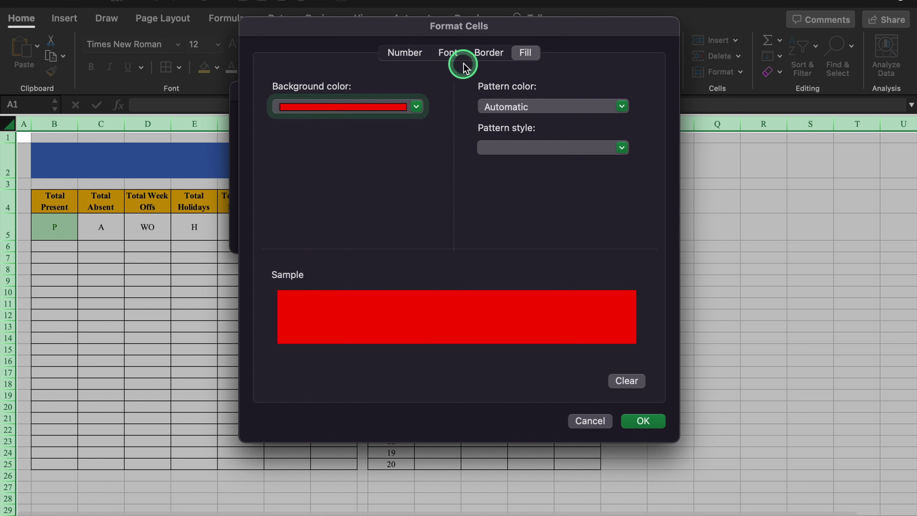
click(448, 52)
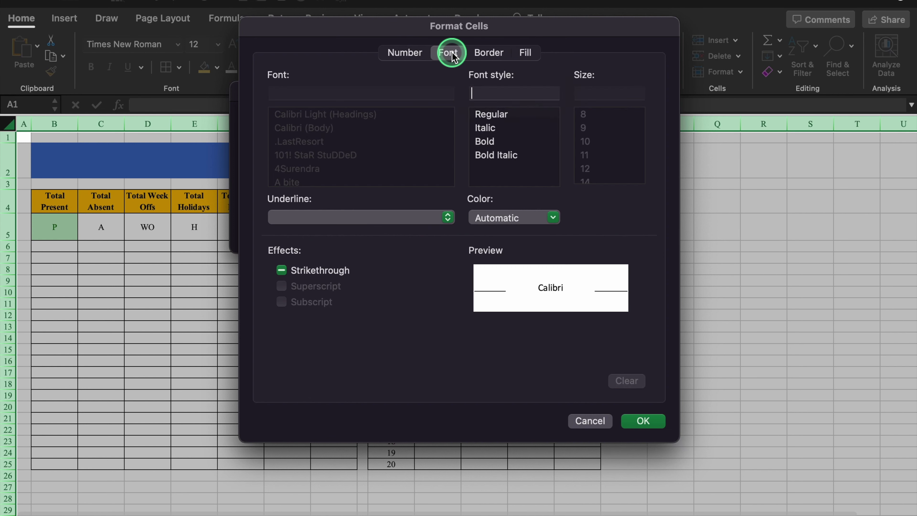
click(552, 217)
click(520, 379)
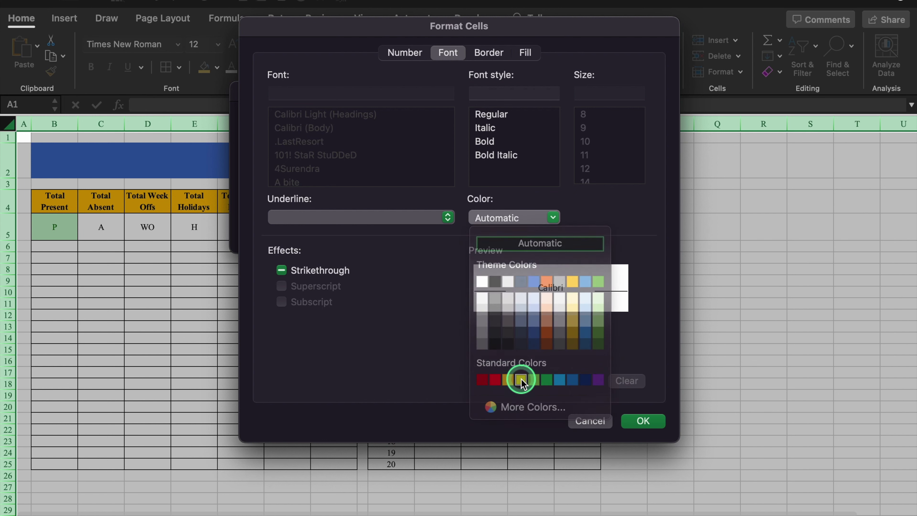
click(641, 421)
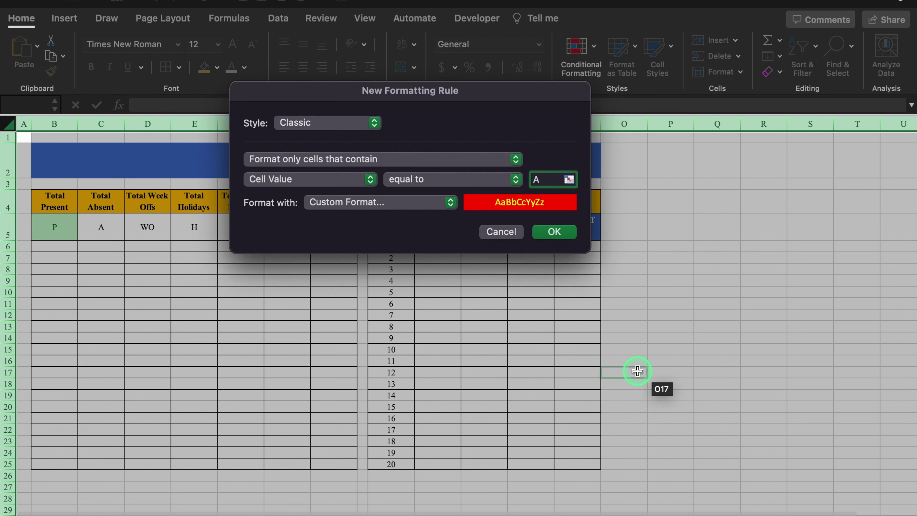
Confirm the rule for A and start another Equal To highlight rule on the whole sheet for the value WO.
click(555, 232)
click(589, 50)
mouse_move(650, 70)
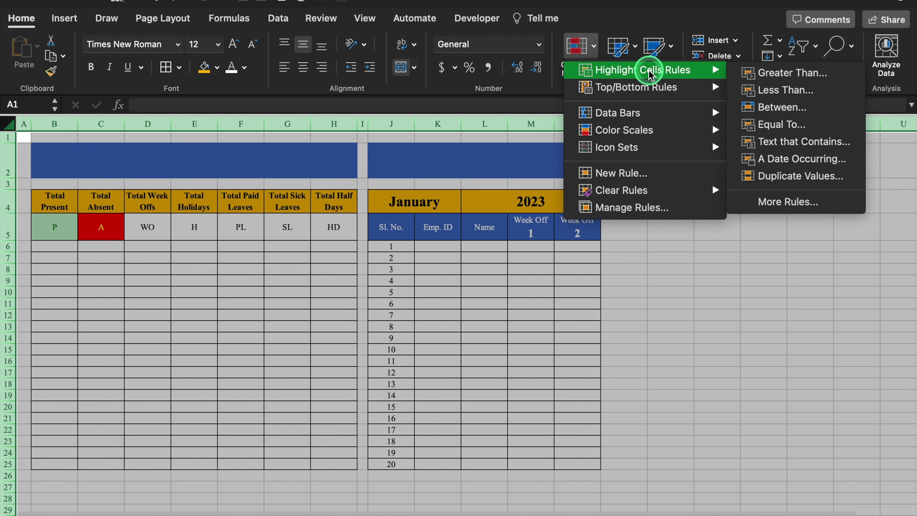
click(826, 125)
click(538, 179)
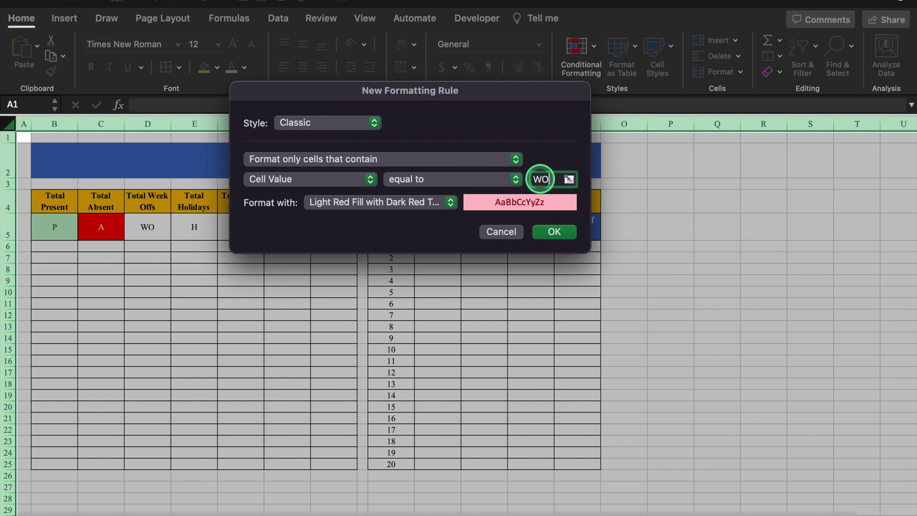
Choose a custom format for the WO rule and set its background colour to Maroon.
click(451, 203)
click(389, 299)
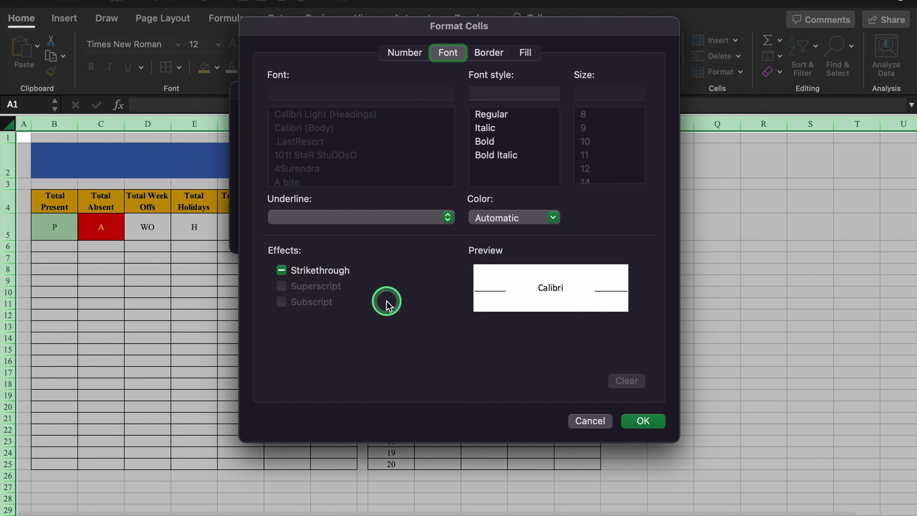
click(525, 52)
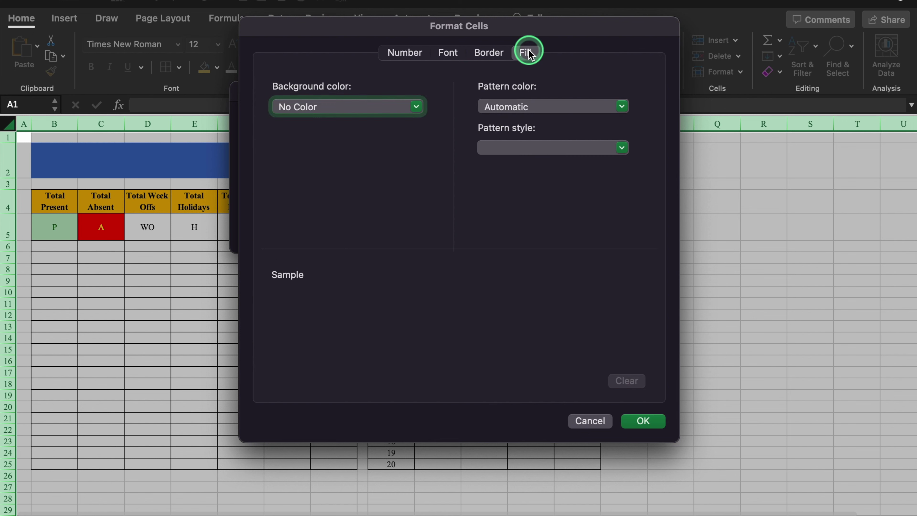
click(415, 108)
click(331, 298)
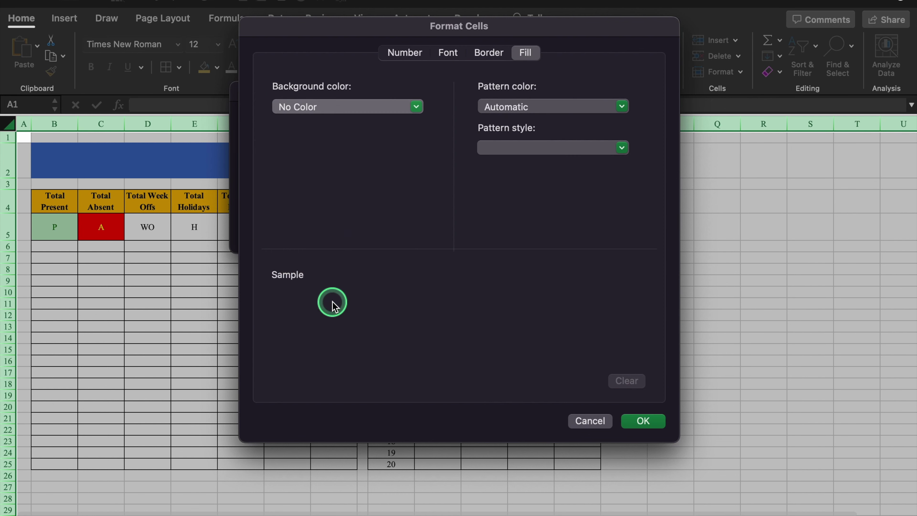
click(391, 87)
click(447, 190)
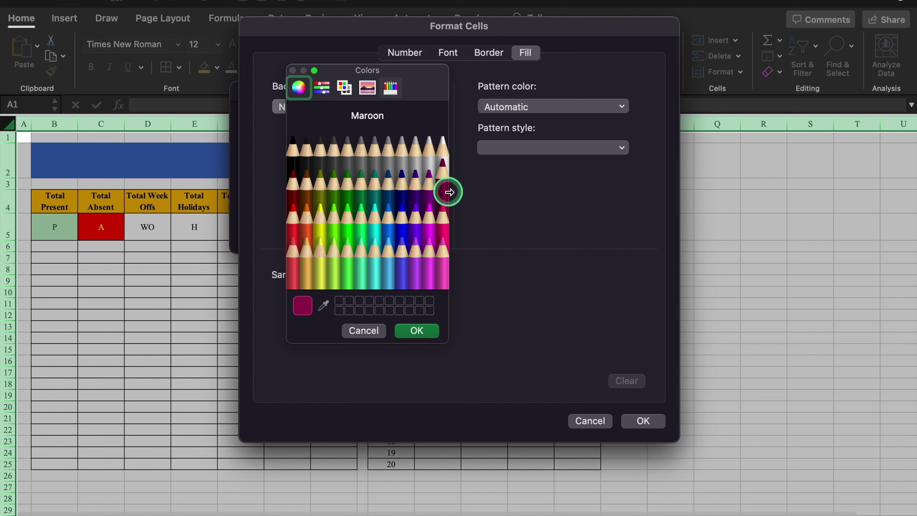
click(426, 330)
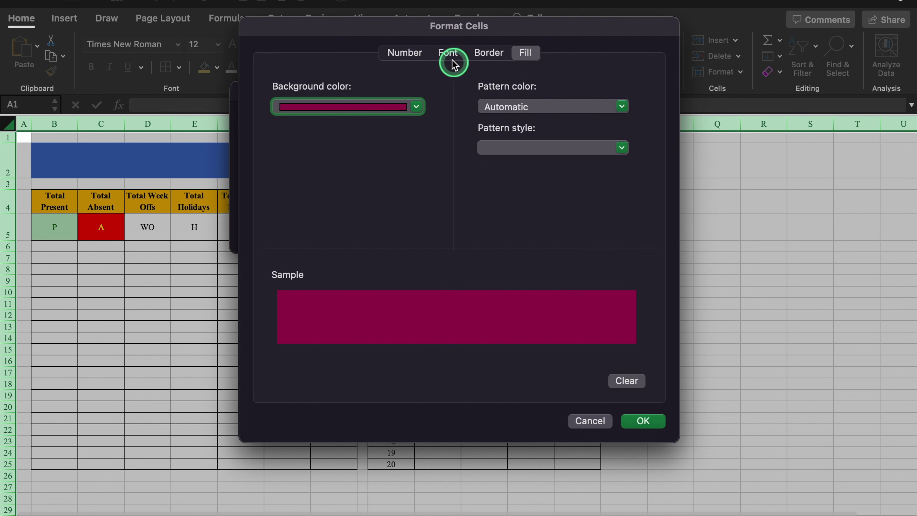
Set the WO rule's font colour to white and apply the rule to the sheet.
click(447, 53)
click(551, 217)
click(587, 352)
click(649, 420)
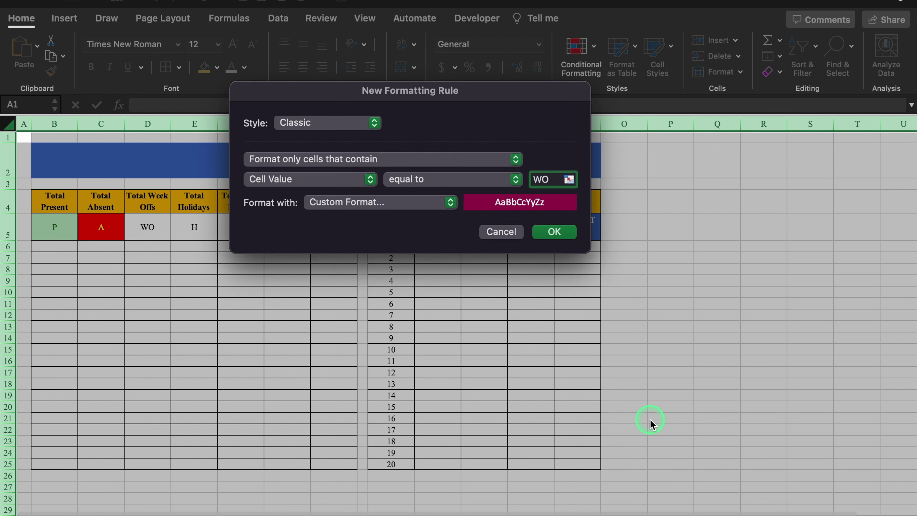
click(549, 229)
Start an Equal To highlight rule on the whole sheet for cells with the value H.
click(633, 60)
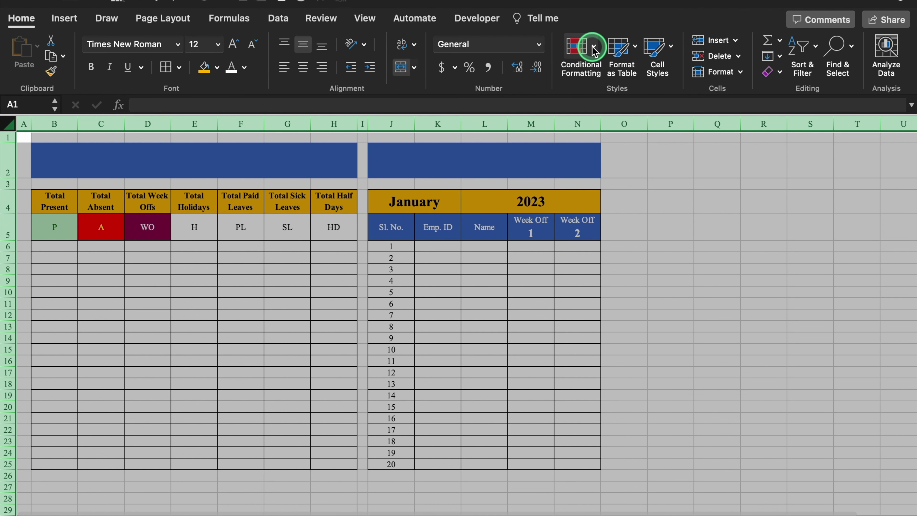
click(587, 47)
mouse_move(647, 70)
click(788, 124)
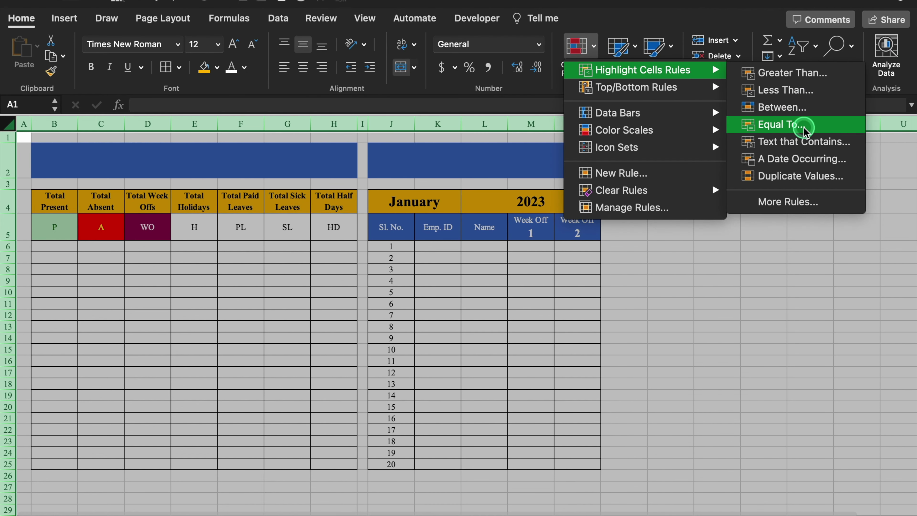
click(543, 179)
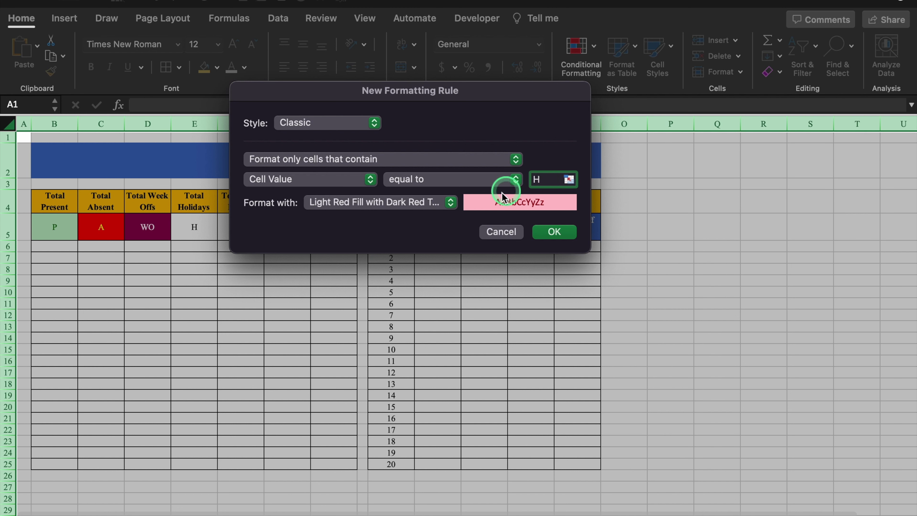
Give the rule for H a custom format with a blue background and white font colour, and apply it.
click(450, 203)
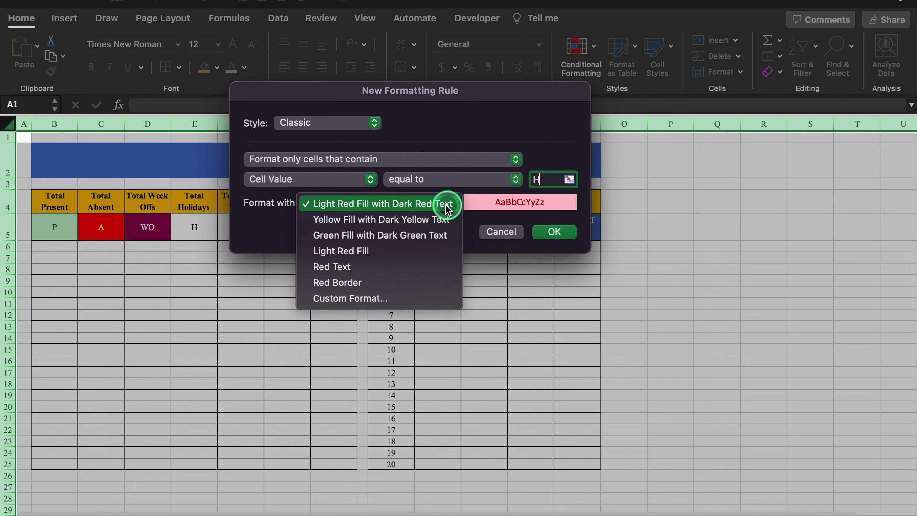
click(389, 298)
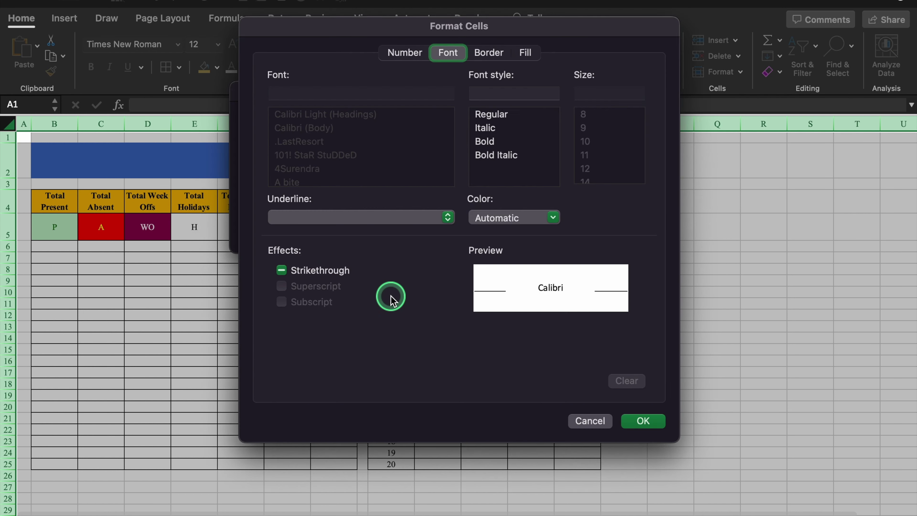
click(527, 52)
click(416, 106)
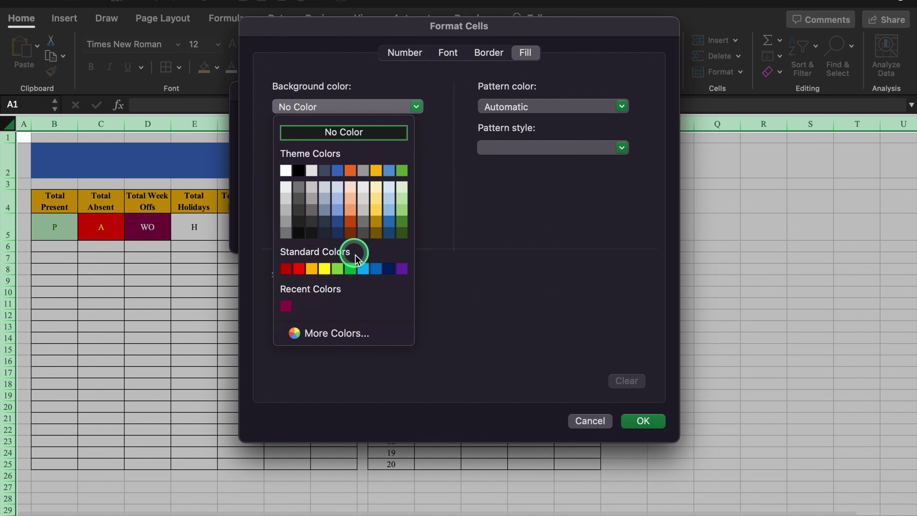
click(335, 175)
click(446, 55)
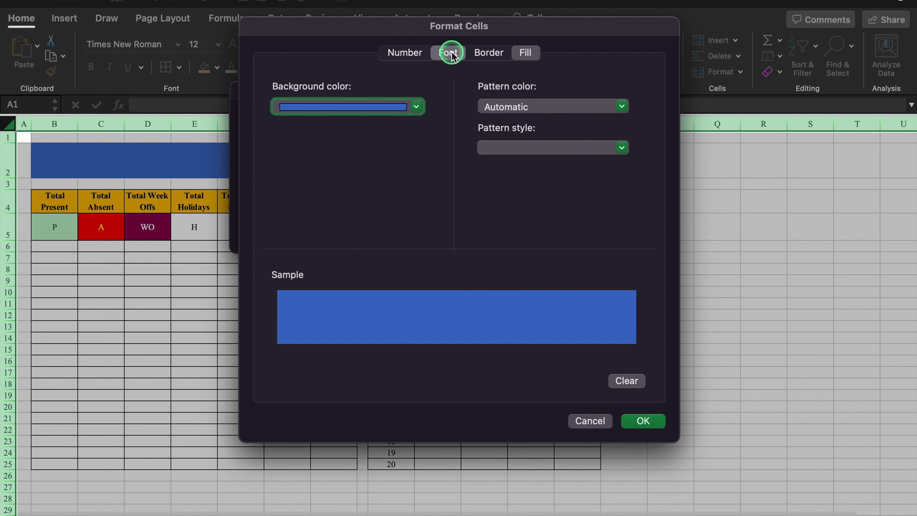
click(551, 216)
click(482, 282)
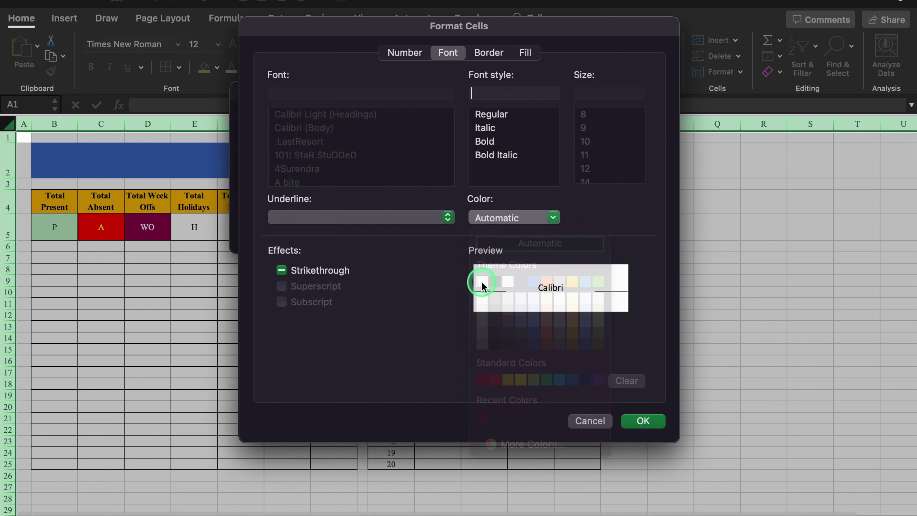
click(652, 425)
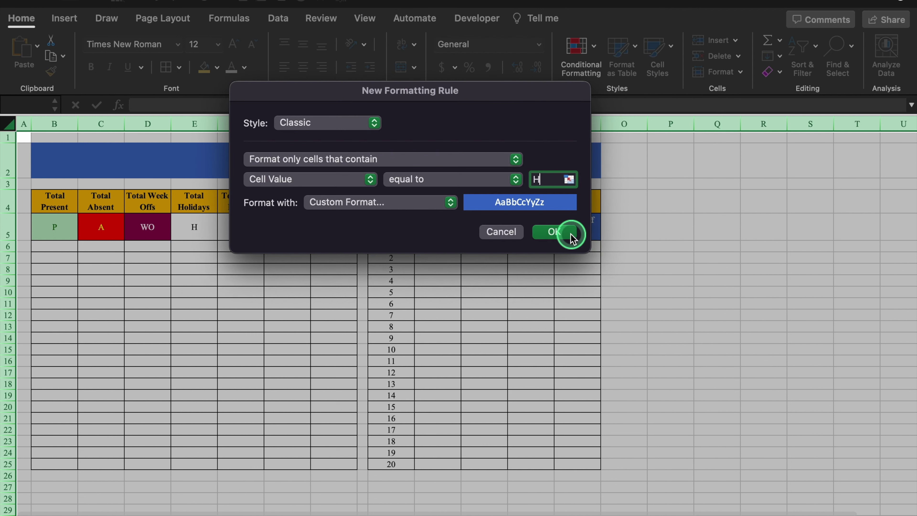
click(568, 234)
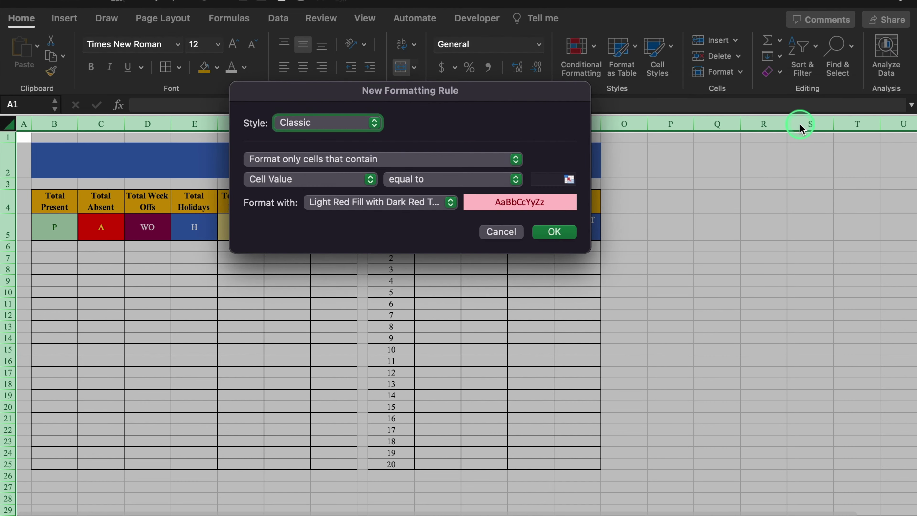
Add custom-format rules giving SL a brown background and HD a black background, both with white text, and deselect the sheet.
click(408, 202)
click(406, 300)
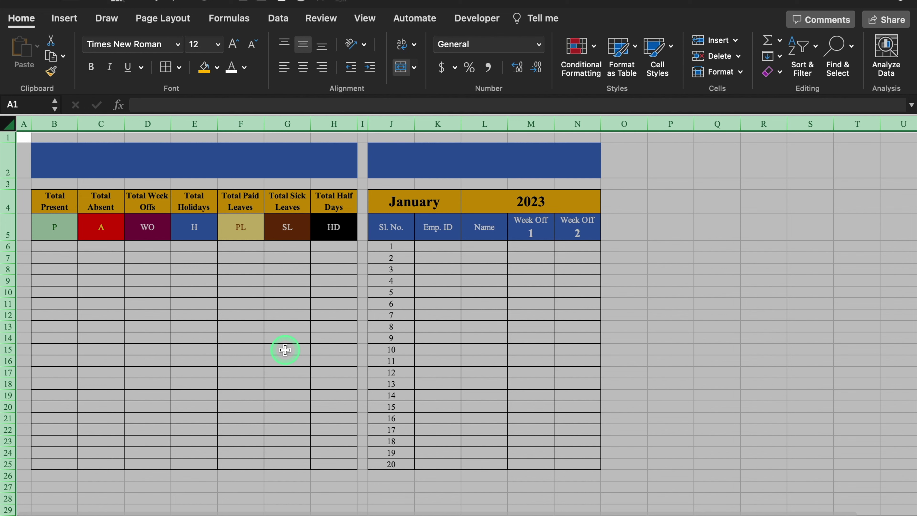
click(702, 278)
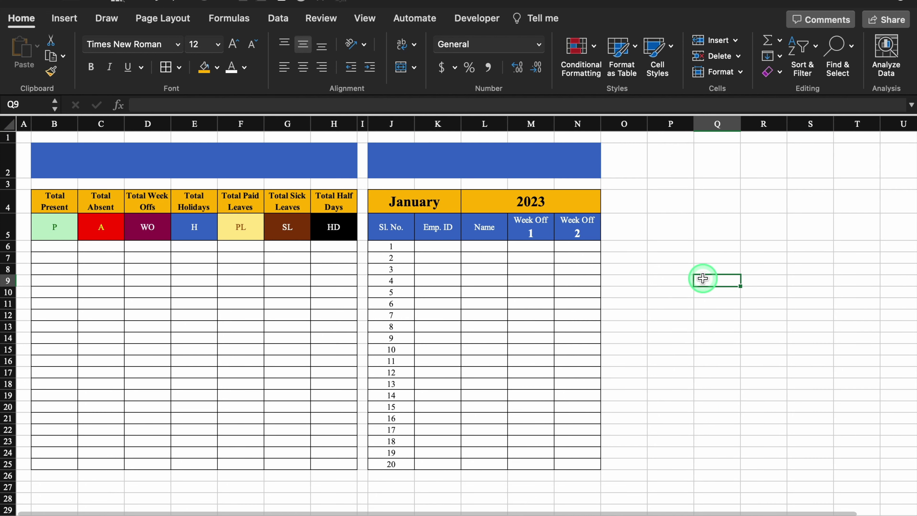
Enter the codes P, A, WO, H, PL, SL and HD in cells O7 to O13 to test the colour rules.
click(631, 257)
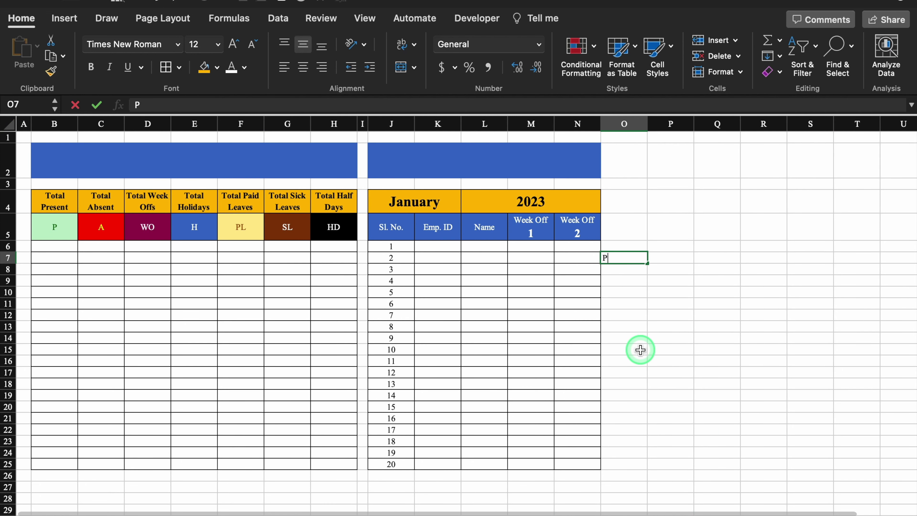
key(Return)
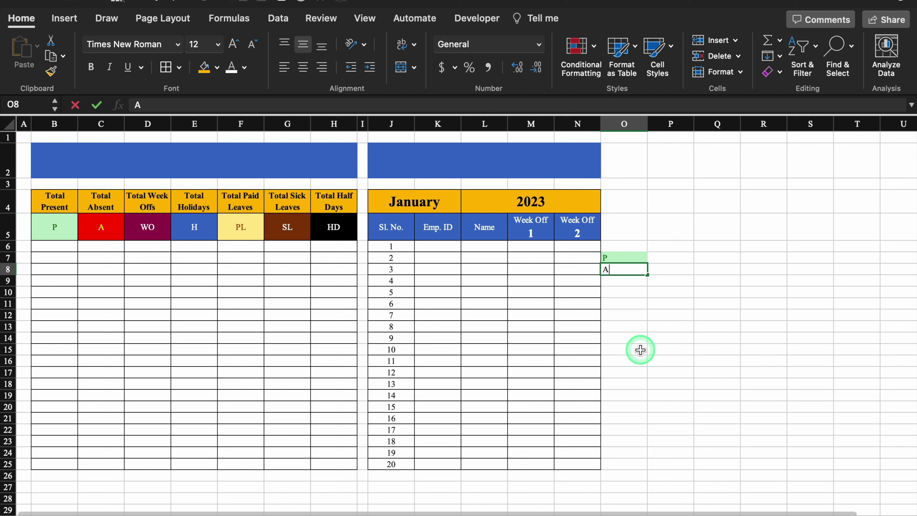
key(Return)
text(WO)
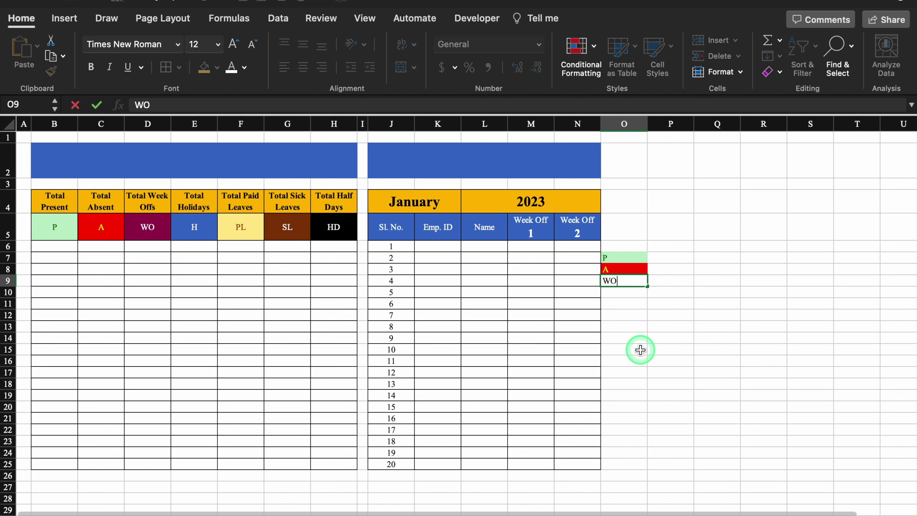
key(Return)
text(H)
key(Return)
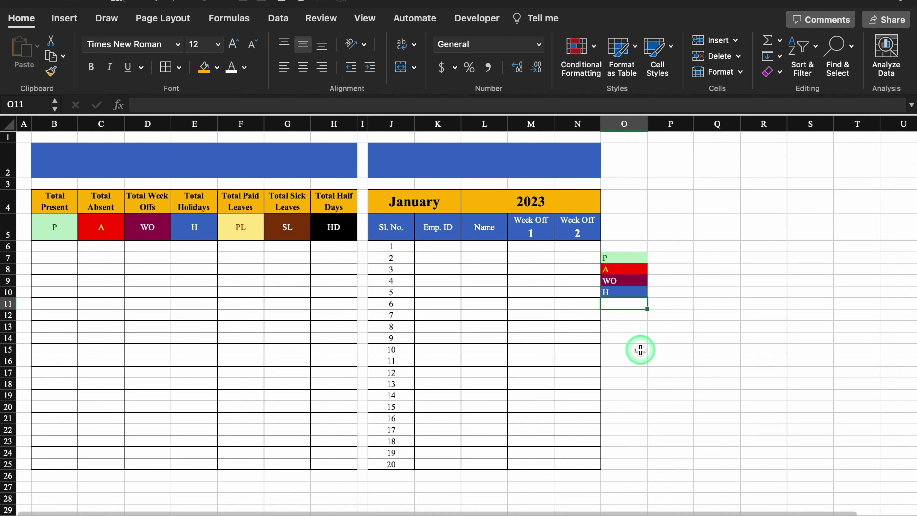
key(Return)
text(S)
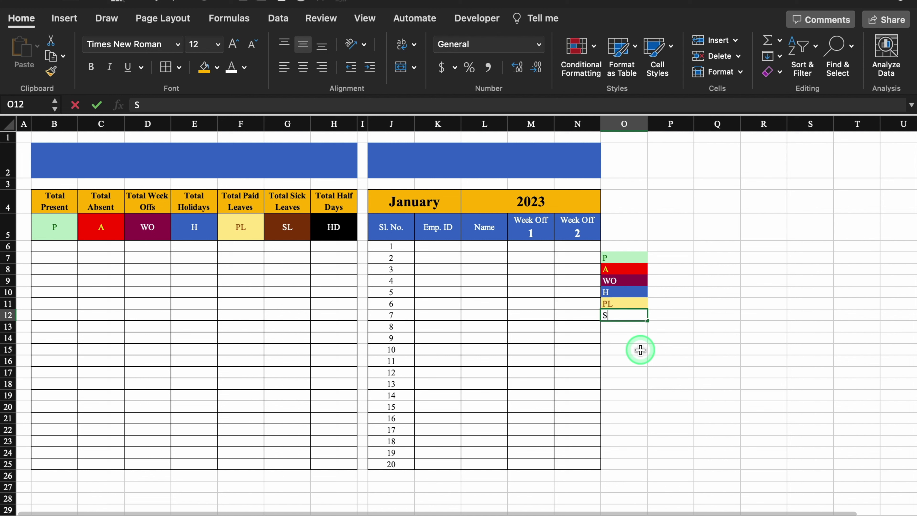
text(L)
key(Return)
text(HD)
key(Return)
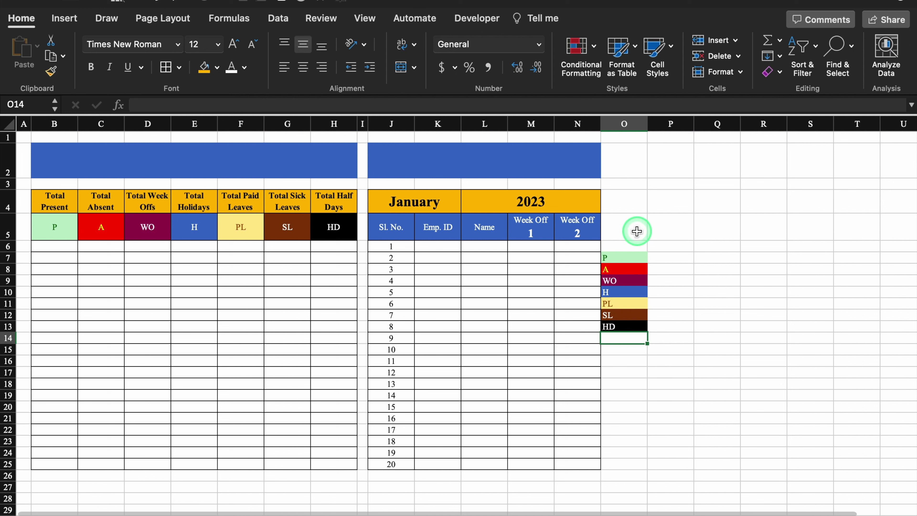
Clear the test codes from column O.
drag(631, 226, 636, 336)
key(Delete)
click(717, 326)
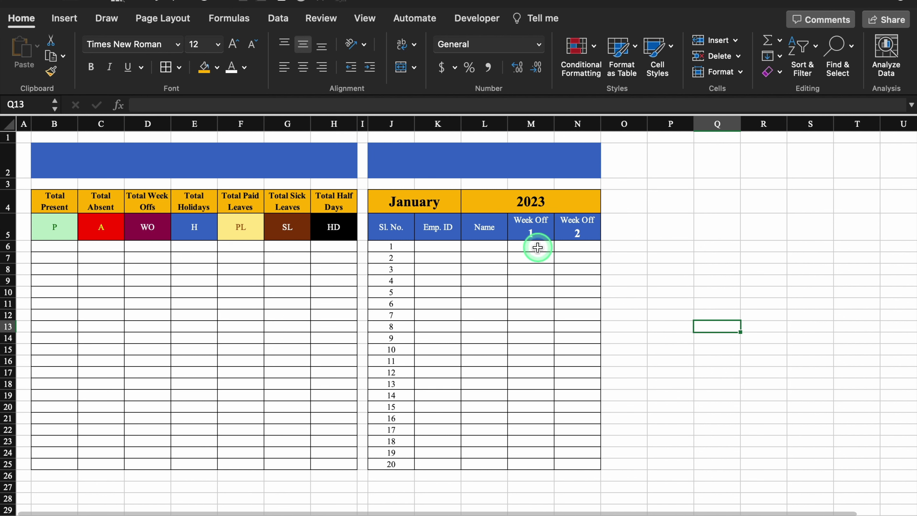
Add a List data validation to the Week Off cells M6:N25 with the days in B3:B10 of the Setting sheet as source.
drag(538, 247, 577, 464)
click(438, 69)
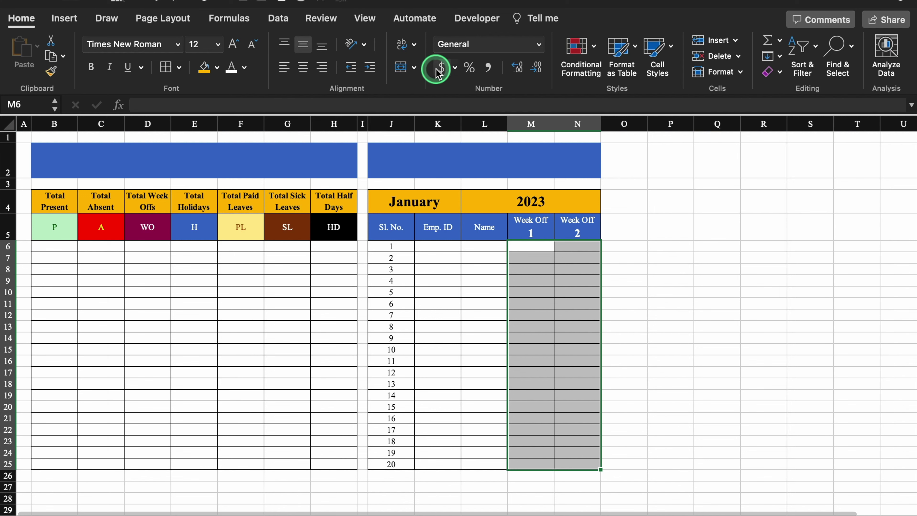
click(279, 19)
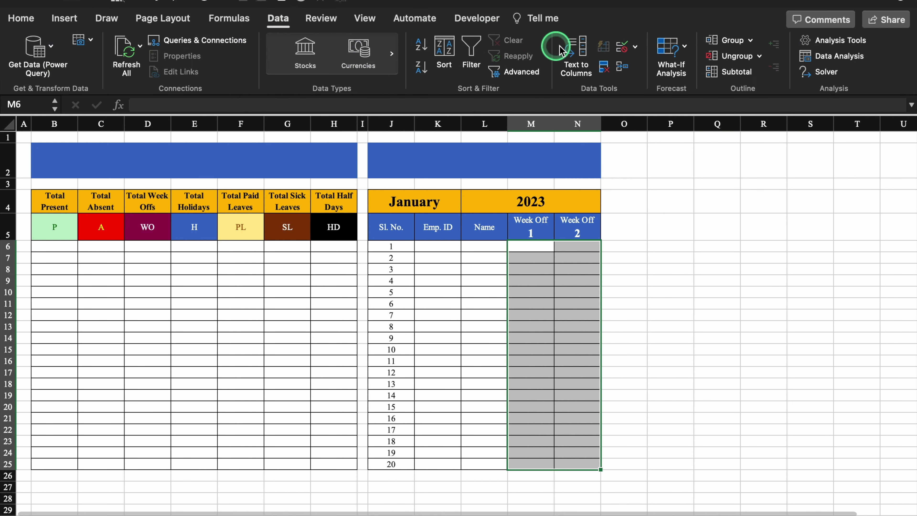
click(635, 49)
click(670, 65)
click(459, 144)
click(385, 197)
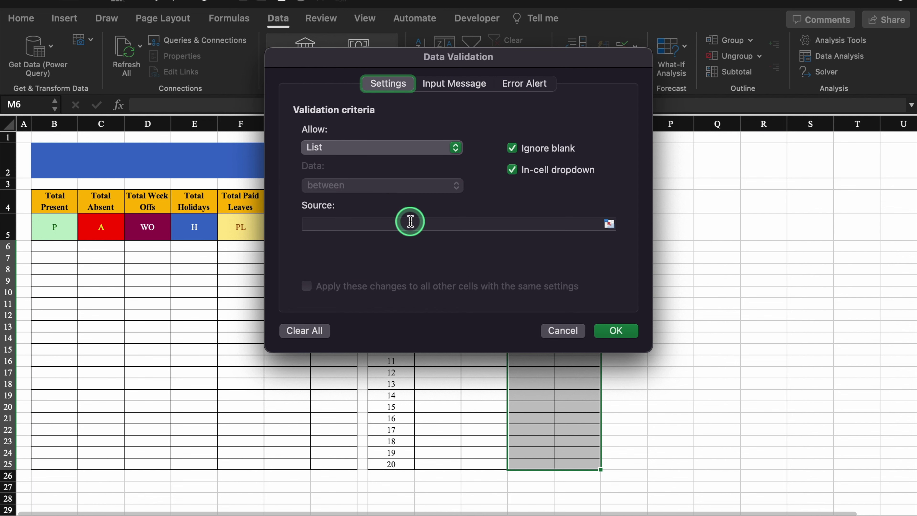
click(410, 219)
click(45, 507)
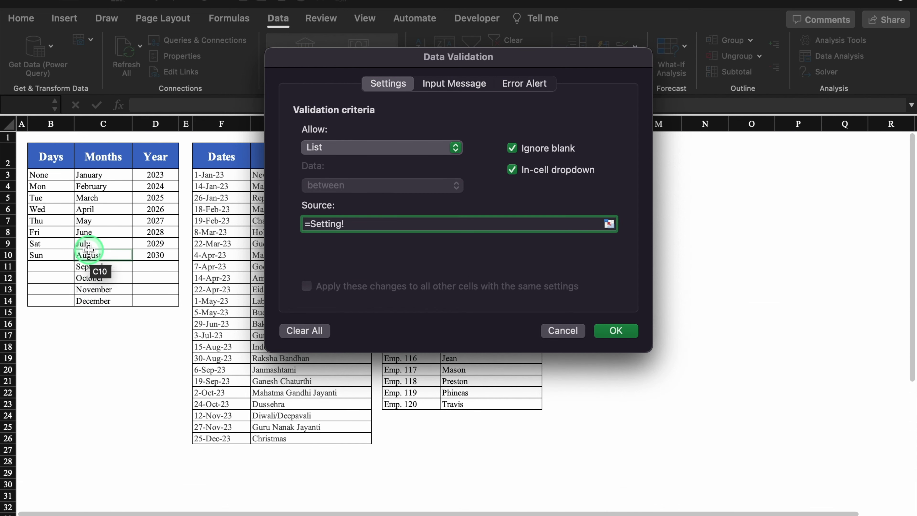
drag(51, 174, 54, 255)
click(616, 330)
Choose Sat as Week Off 1 and Sun as Week Off 2 for the first employee in row 6.
click(547, 257)
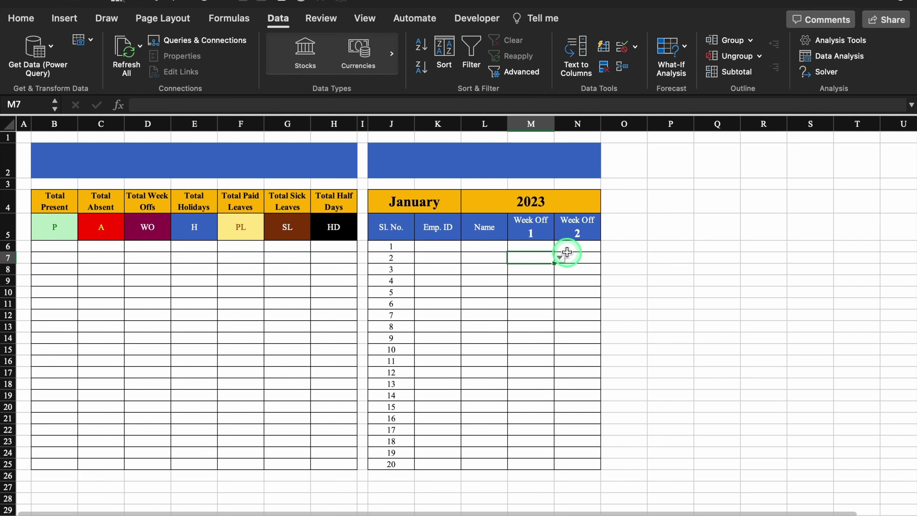
click(559, 247)
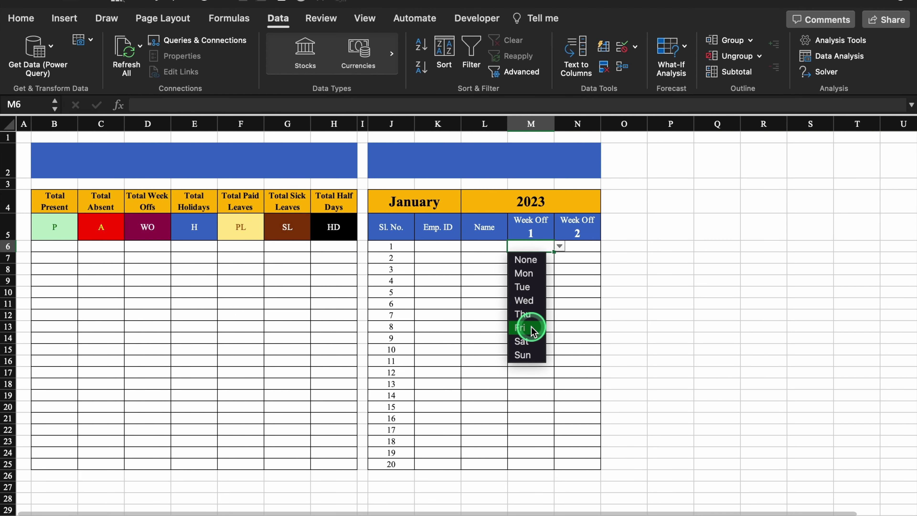
click(547, 260)
click(521, 341)
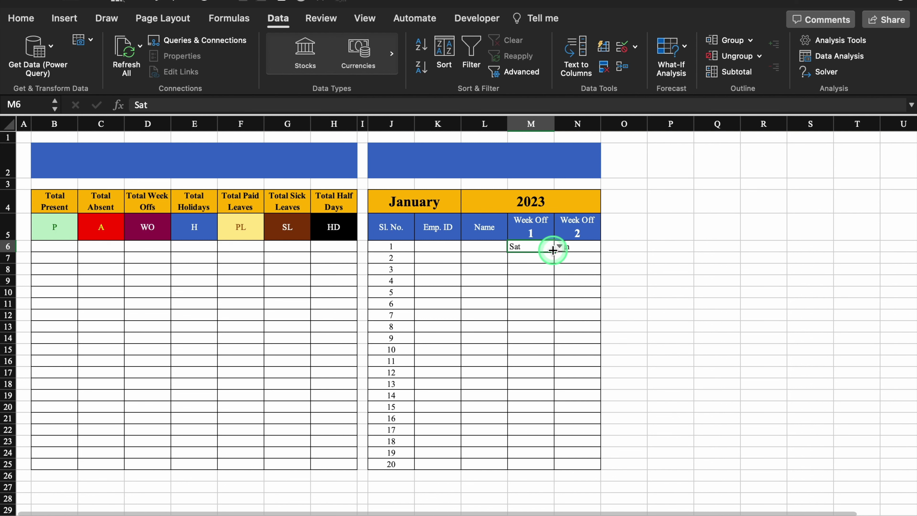
Fill Sat from M6 down to M25 as copied cells.
drag(554, 254, 563, 465)
click(538, 480)
click(569, 365)
Fill Sun from N6 down to N25 as copied cells.
click(598, 253)
drag(598, 254, 595, 466)
click(595, 476)
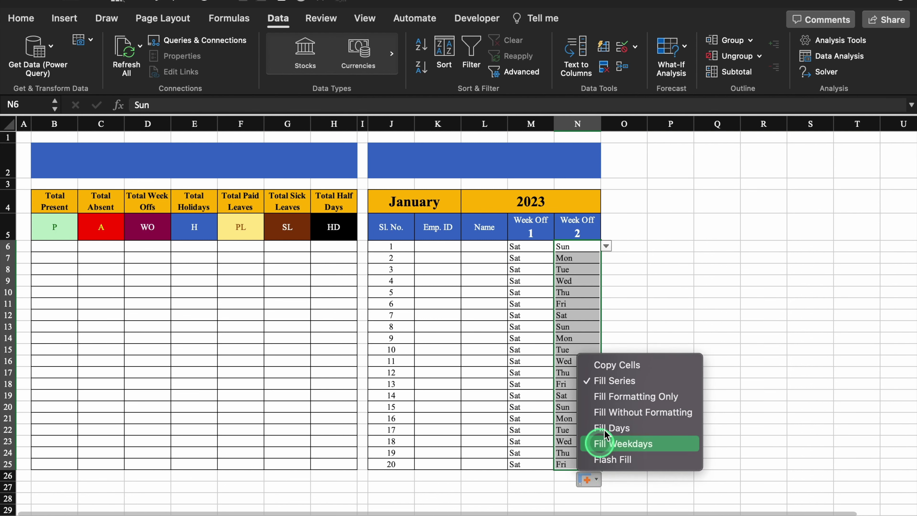
click(647, 362)
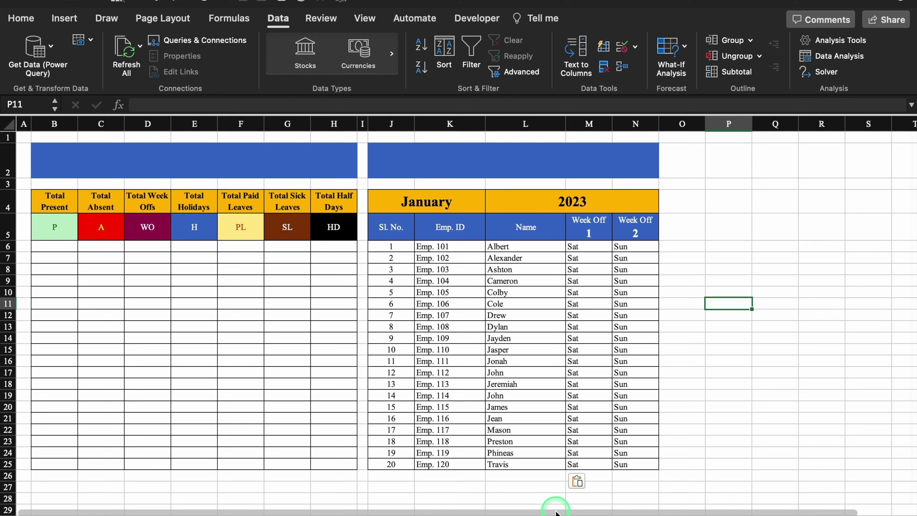
Insert a blank row above row 6, between the table headers and the first employee.
scroll(555, 513, right, 2)
click(7, 246)
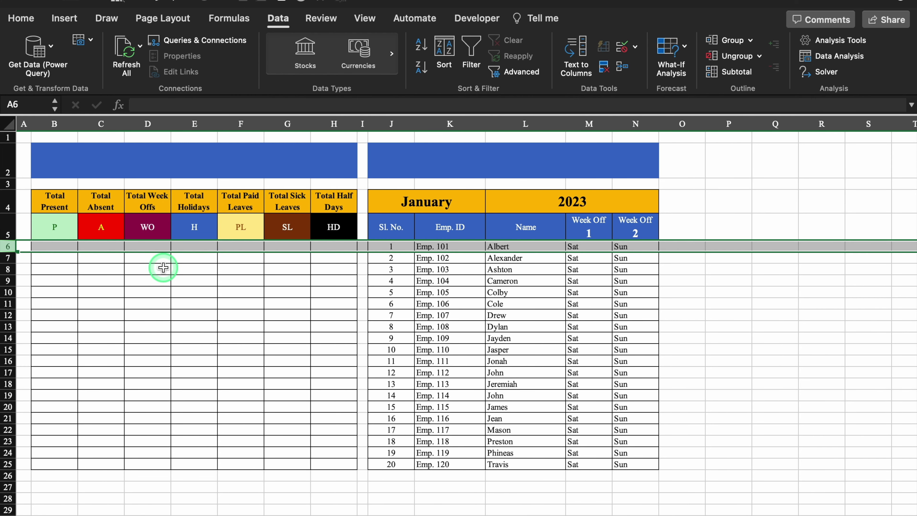
click(182, 308)
click(13, 246)
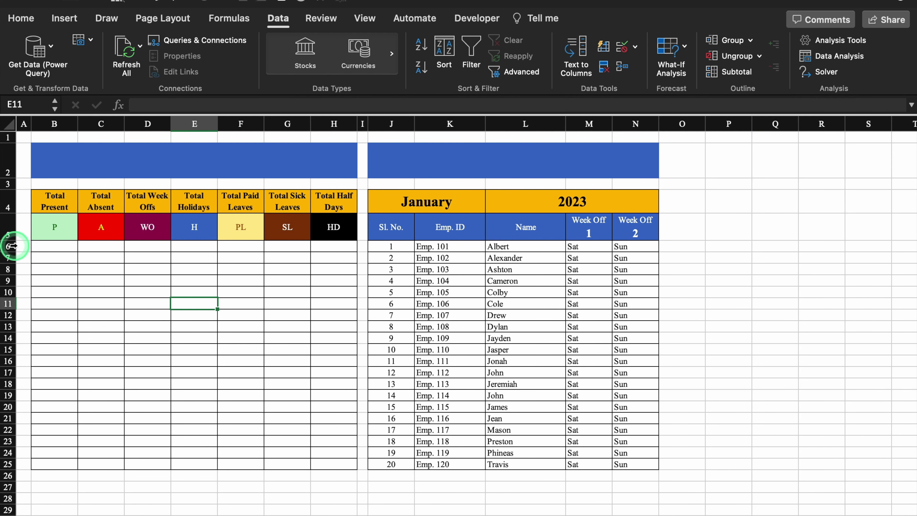
right_click(8, 246)
click(73, 323)
click(260, 305)
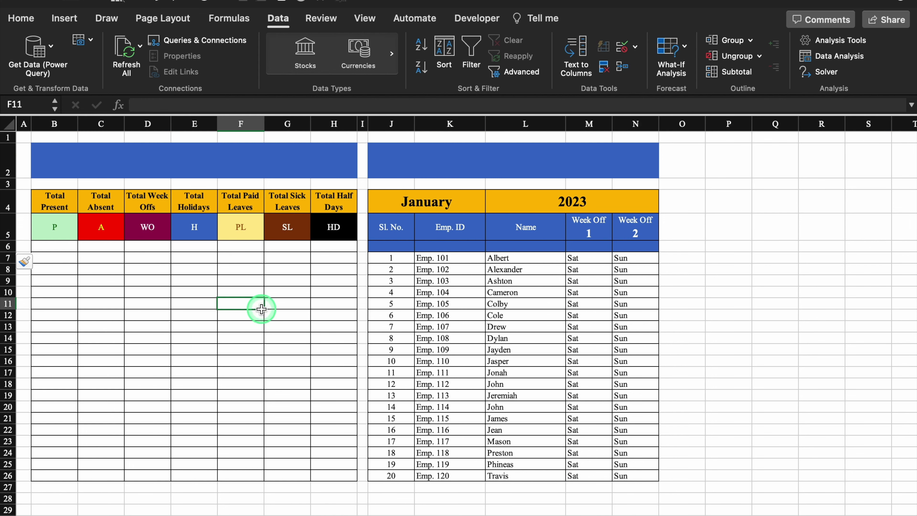
Merge and centre the Emp. ID, Name, Week Off 1 and Week Off 2 headers each across rows 5 and 6.
drag(414, 234, 414, 246)
click(400, 67)
drag(450, 221, 450, 245)
click(401, 67)
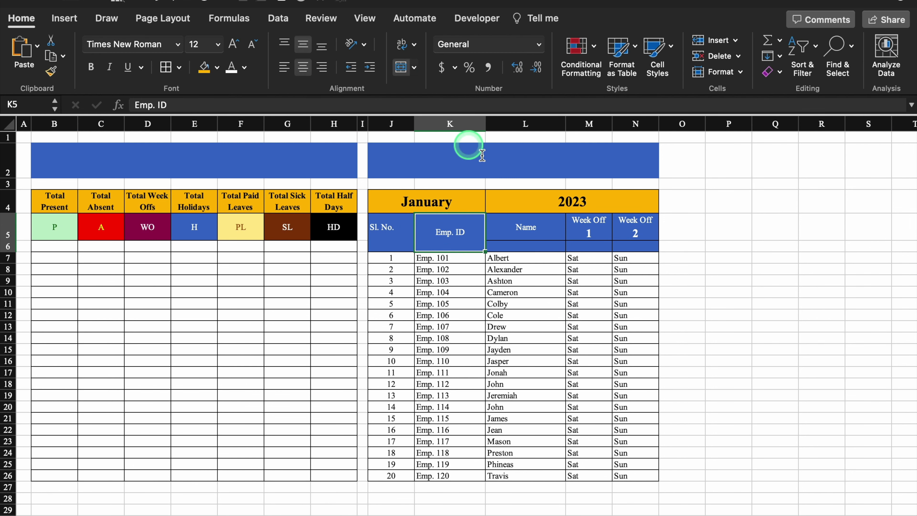
drag(526, 227, 525, 245)
click(402, 68)
drag(588, 221, 588, 246)
click(401, 67)
drag(635, 221, 636, 246)
click(401, 67)
click(738, 290)
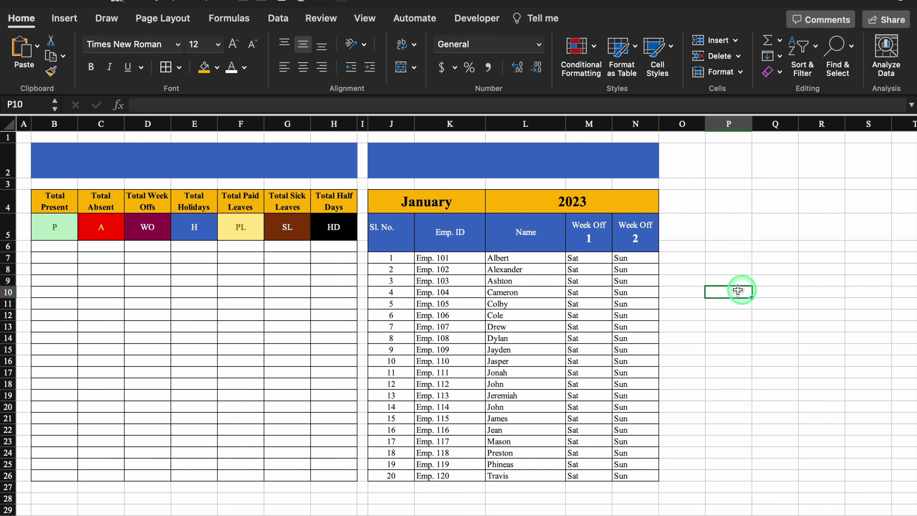
Enter the date 1/1/23 in cell P6.
click(731, 246)
text(1/1/23)
key(Return)
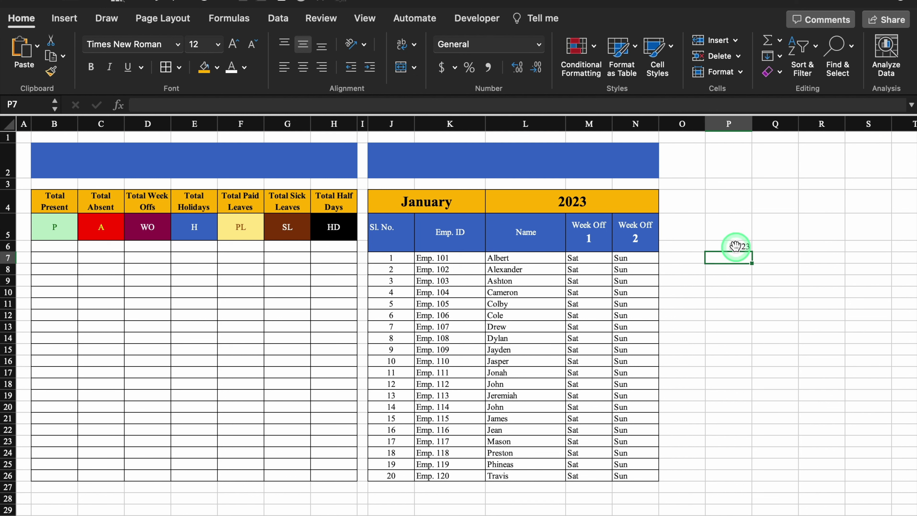
Apply the custom number format DD to the date in P6 and centre it.
click(735, 245)
right_click(734, 246)
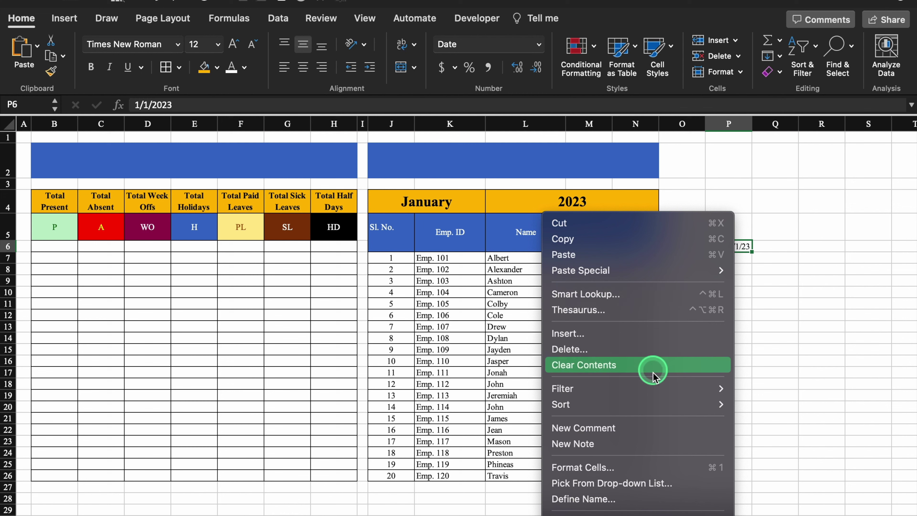
click(659, 468)
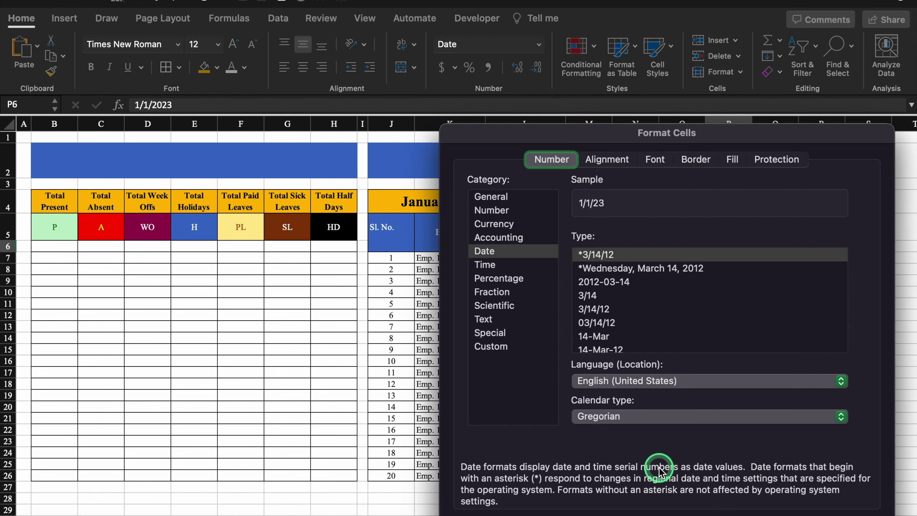
click(492, 347)
click(613, 271)
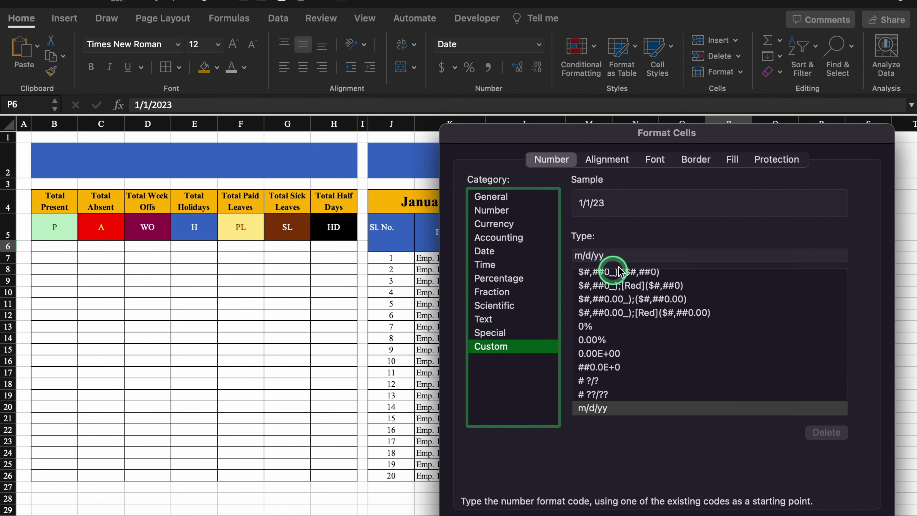
double_click(624, 252)
key(BackSpace)
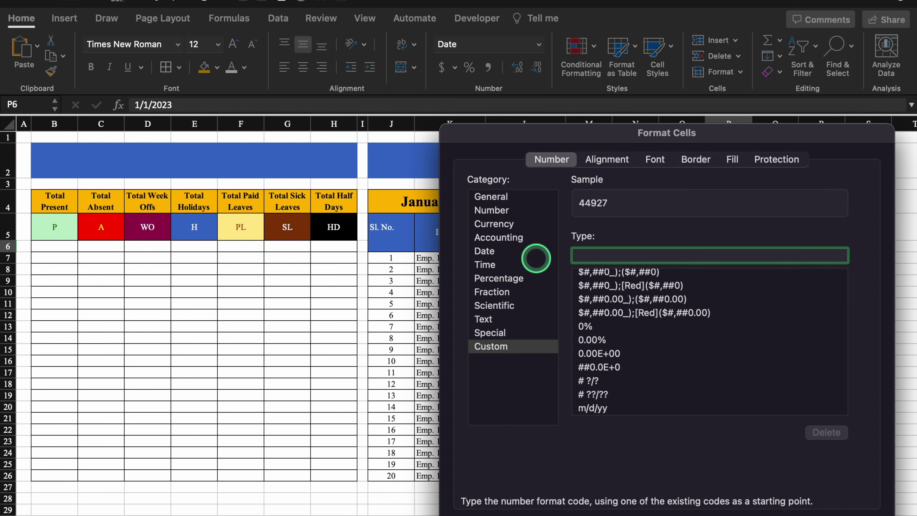
text(DD)
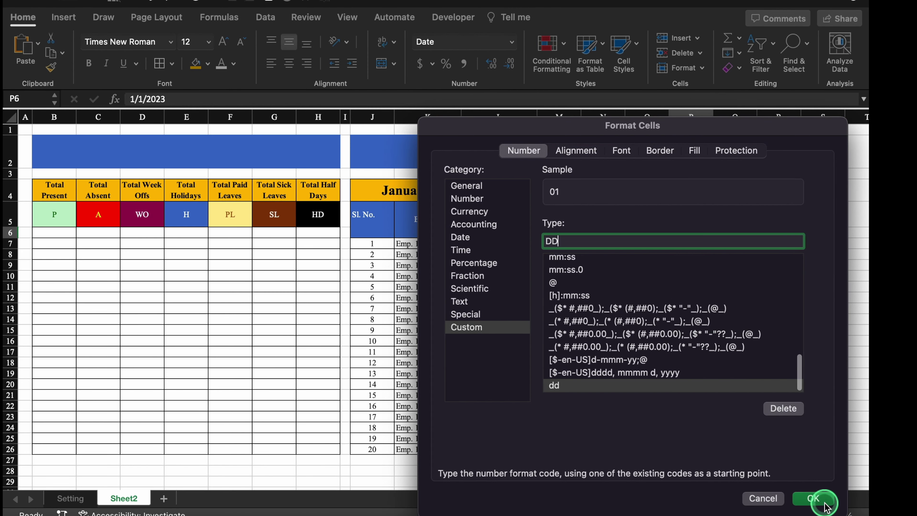
click(825, 506)
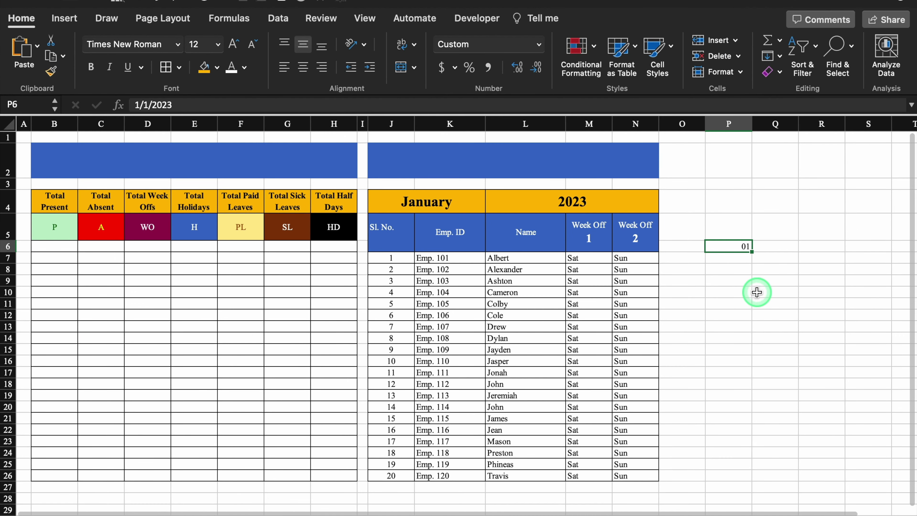
click(302, 67)
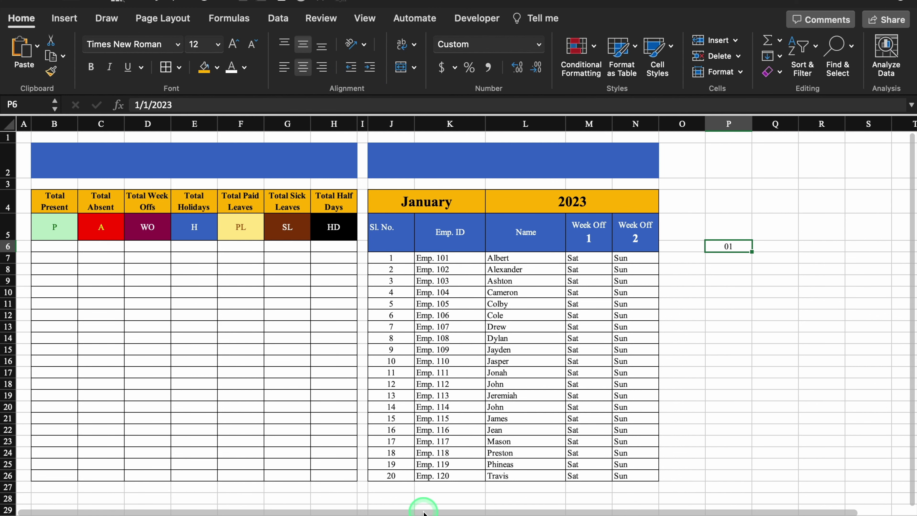
Fill the date series from P6 across to AT6, covering days 01 to 31.
scroll(426, 508, right, 1)
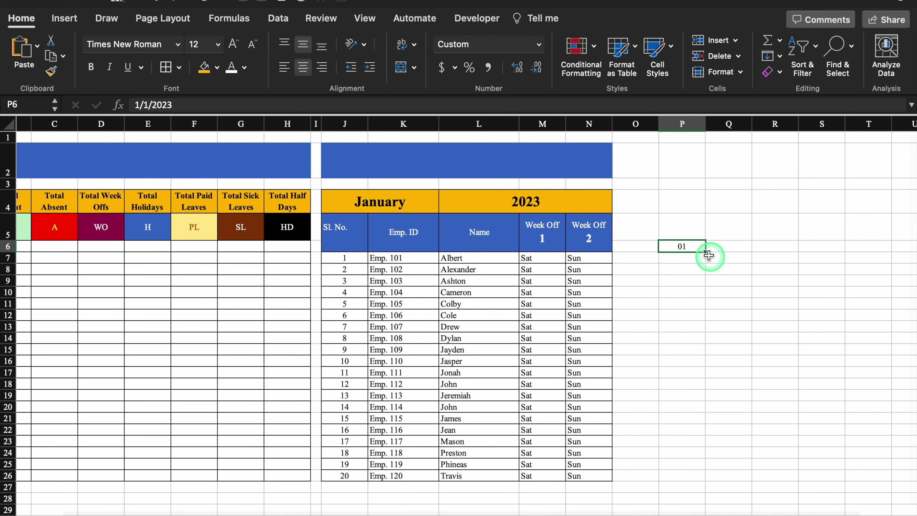
drag(707, 252, 841, 258)
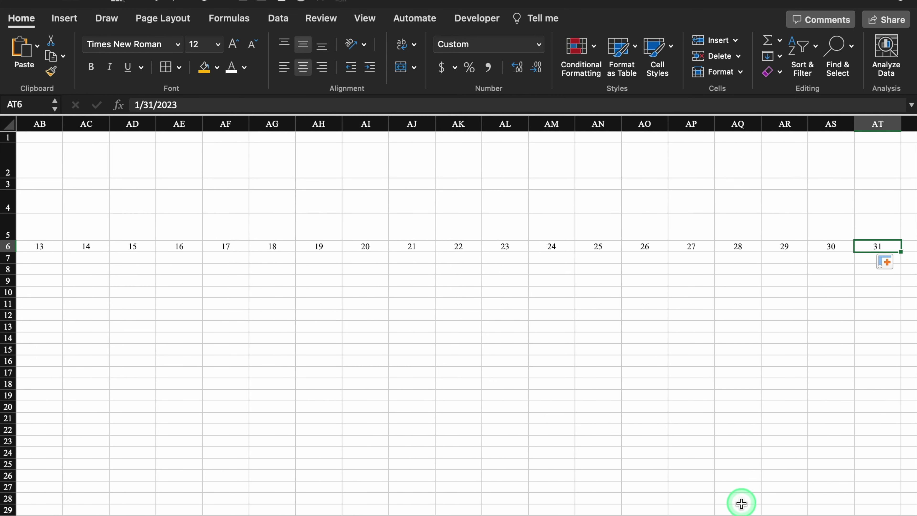
drag(741, 512, 383, 510)
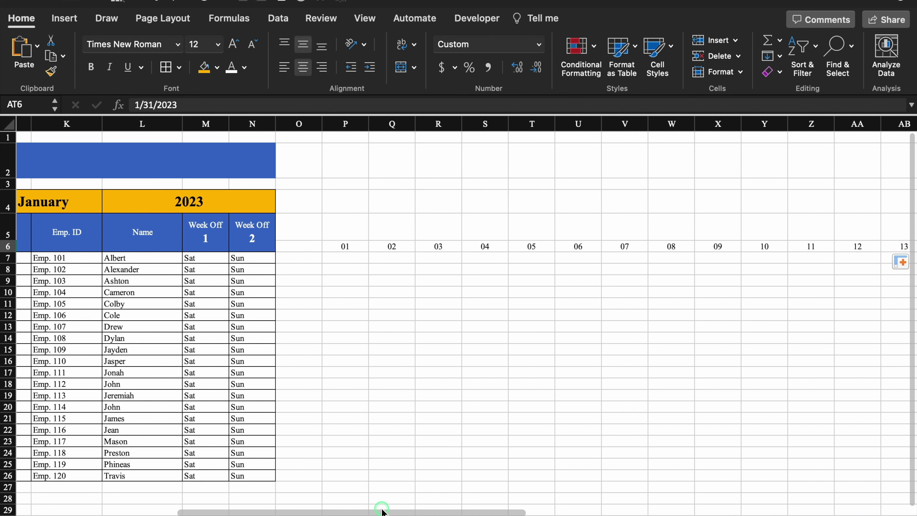
Enter the formula =TEXT(P6,"DDD") in P5 to get the weekday of the date below.
click(344, 235)
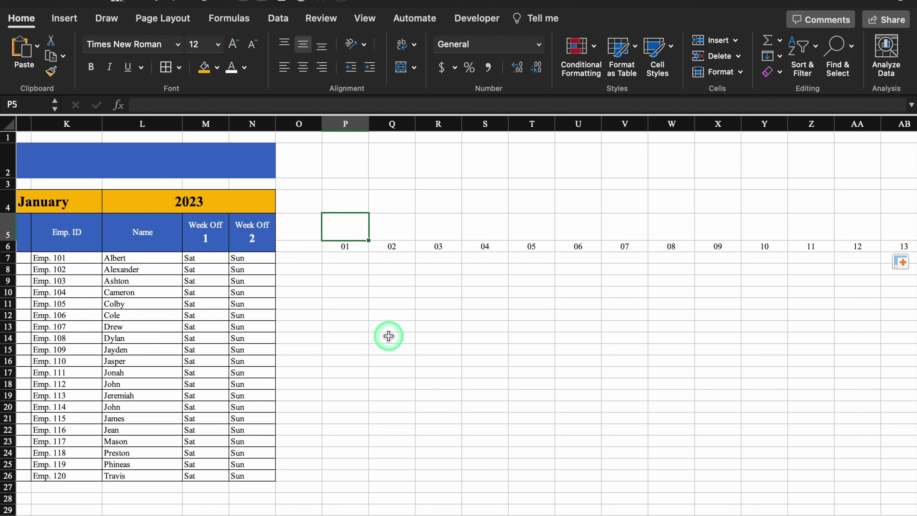
text(=Text)
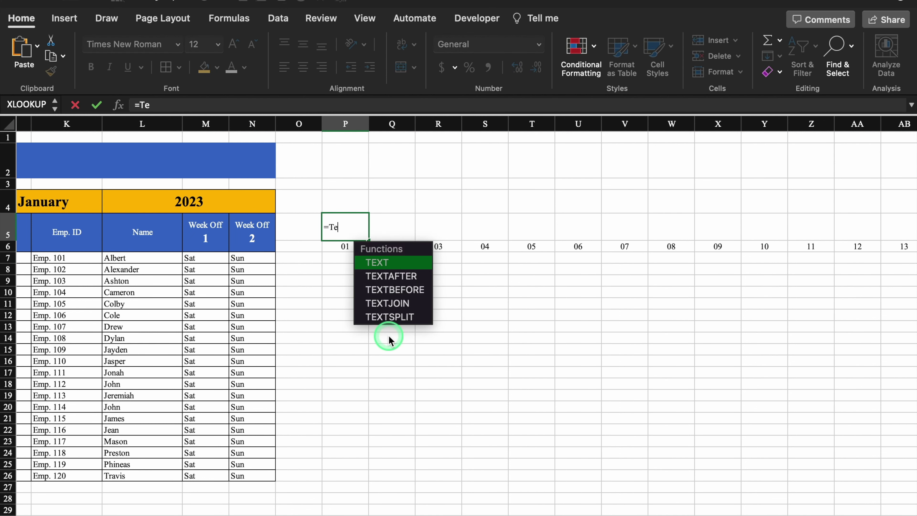
double_click(394, 266)
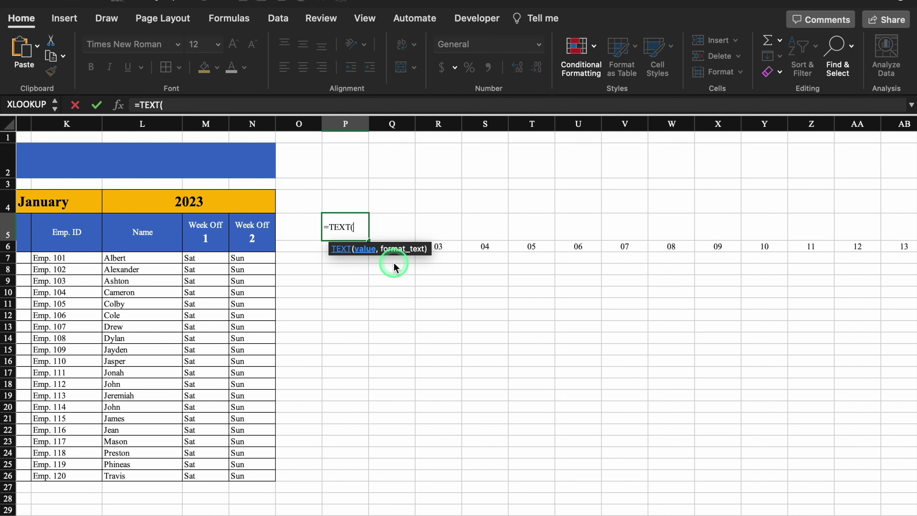
click(349, 261)
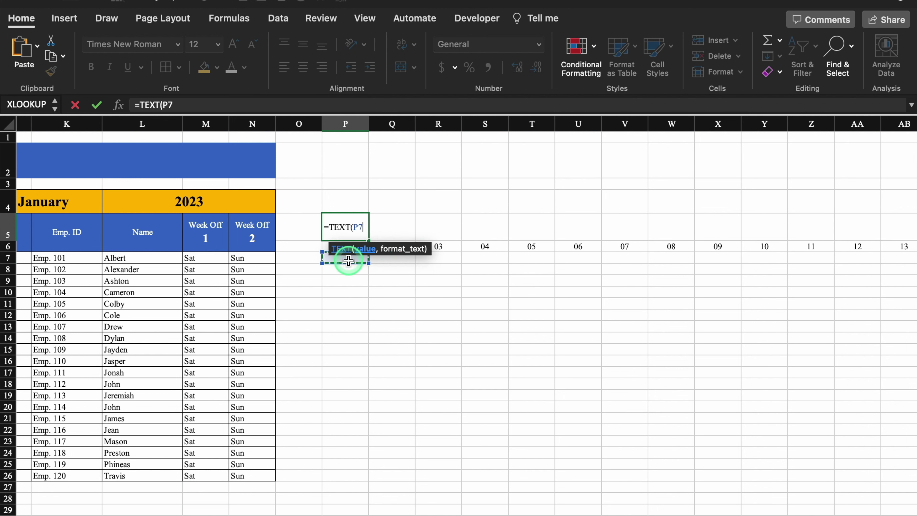
text(,"DD)
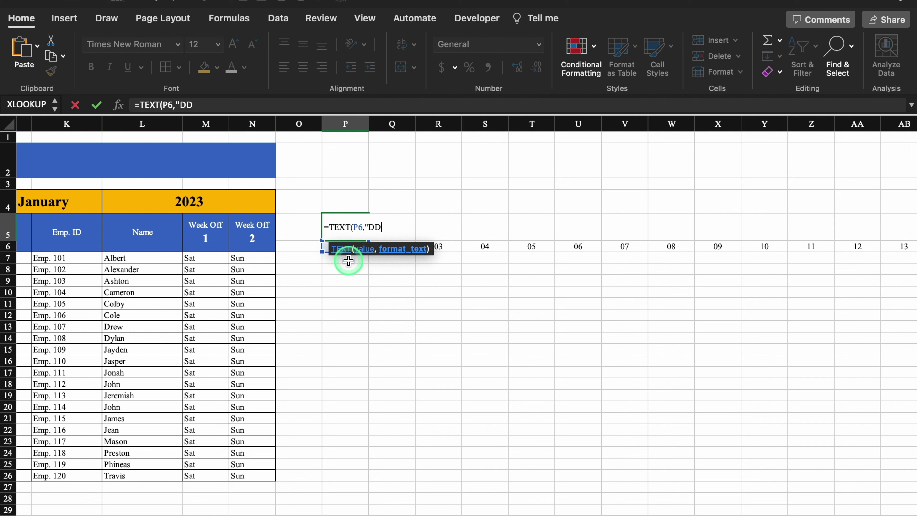
text())
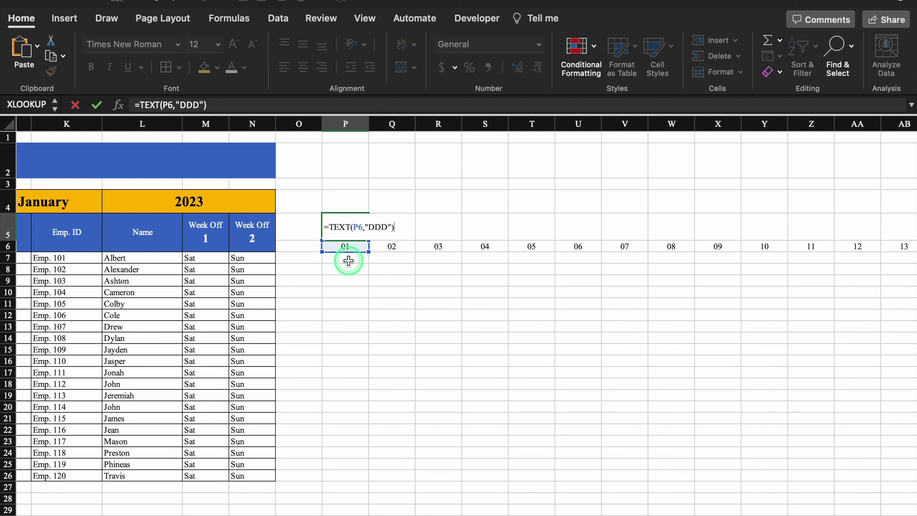
key(Return)
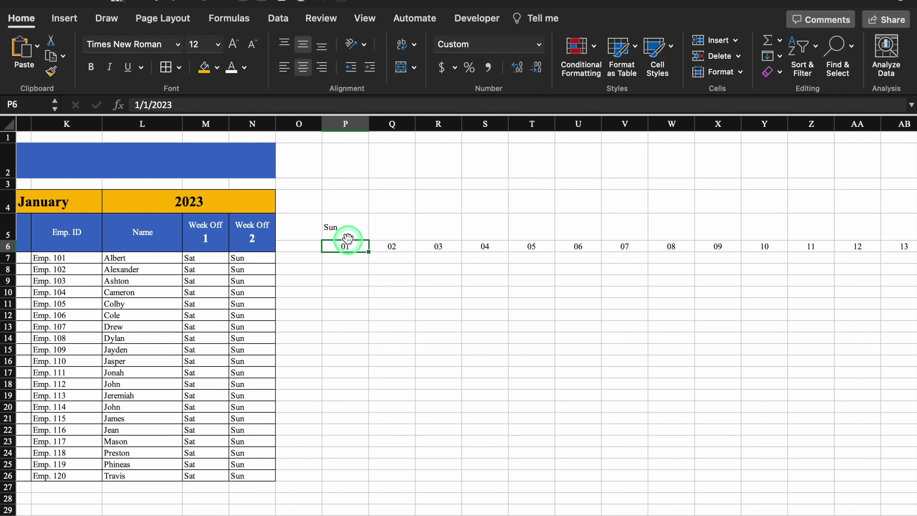
Centre the weekday in P5 and fill its formula across to AT5.
click(347, 226)
click(302, 66)
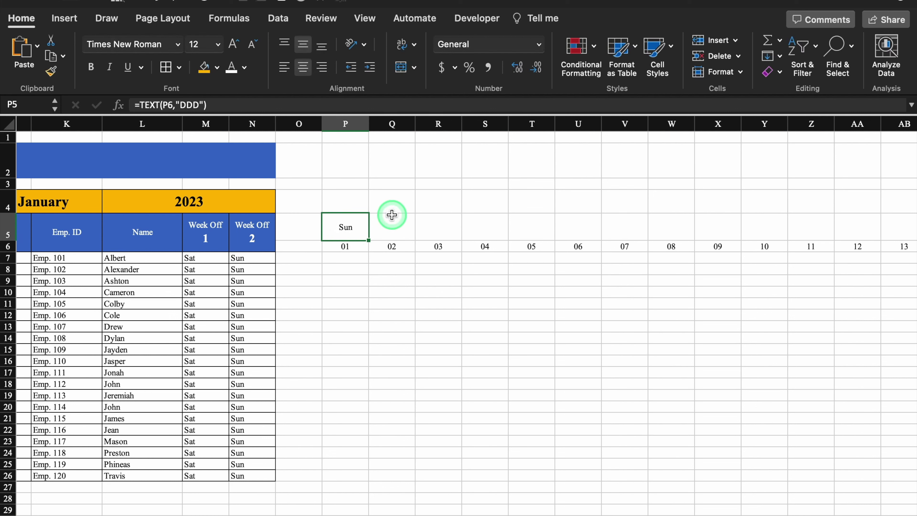
drag(370, 241, 845, 242)
Autofit the widths of day columns P to AT and narrow spacer column O to about 1.17.
drag(831, 123, 285, 125)
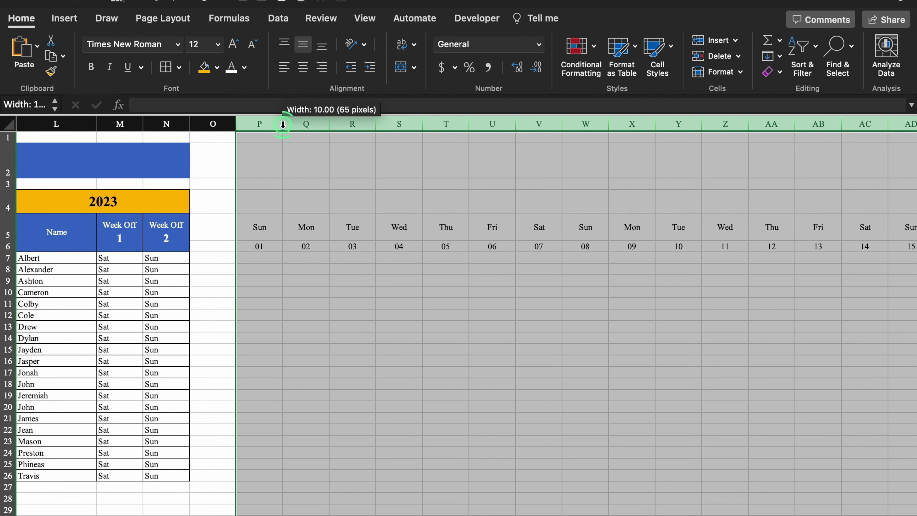
double_click(282, 124)
click(477, 374)
scroll(361, 434, left, 5)
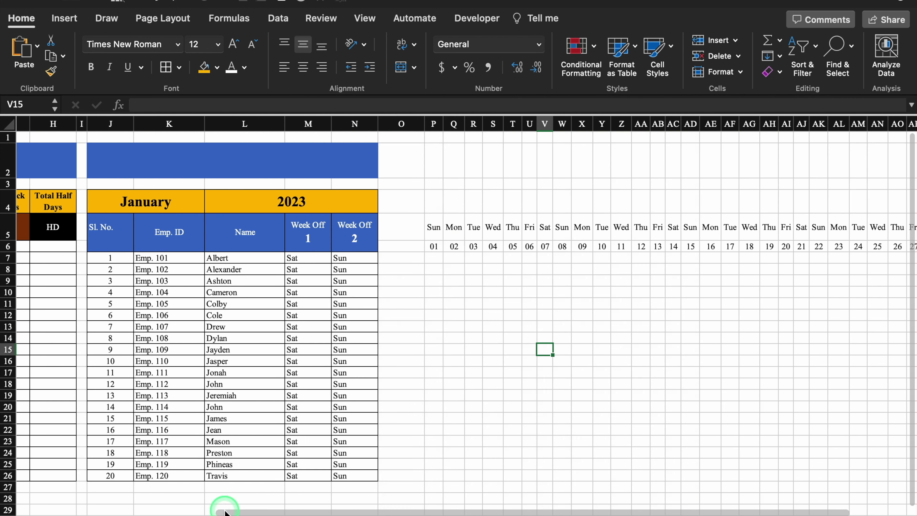
drag(425, 123, 387, 128)
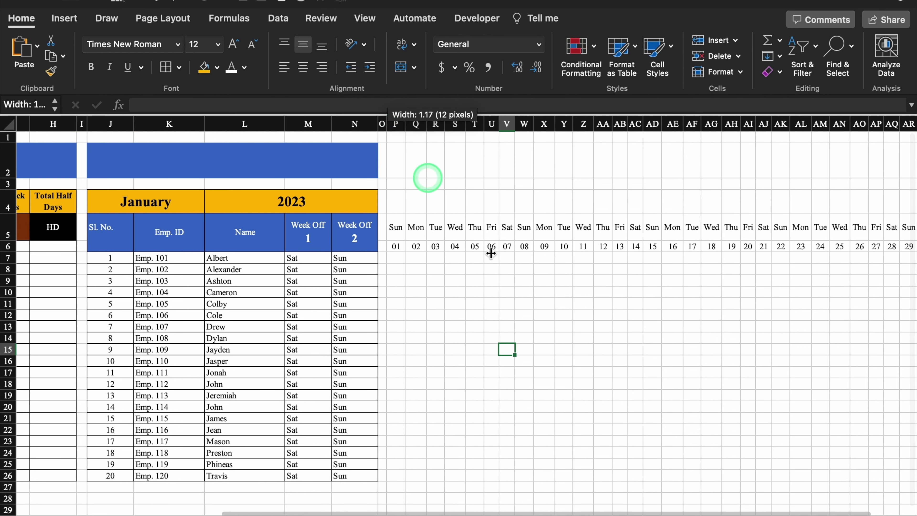
Fill P4:AT4 with the recent dark maroon colour and add all borders to P5:AT26.
scroll(397, 188, right, 3)
drag(350, 200, 904, 200)
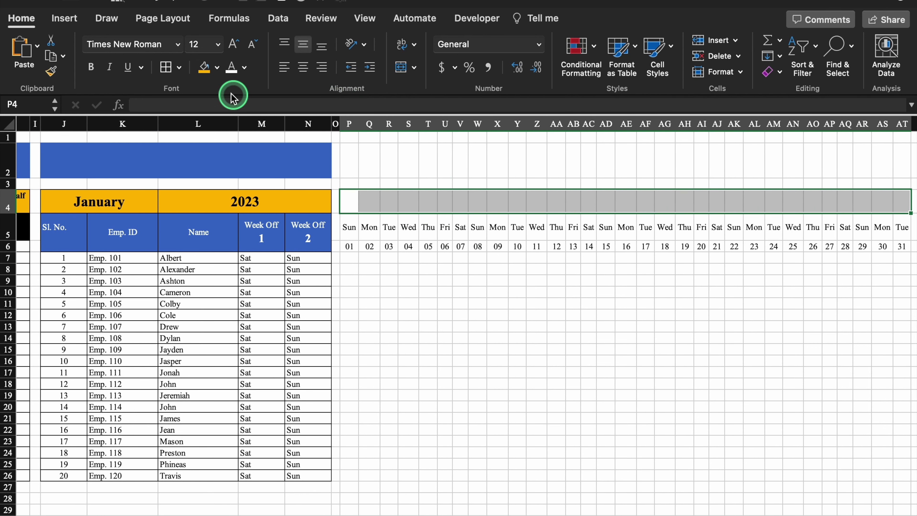
click(216, 67)
click(209, 268)
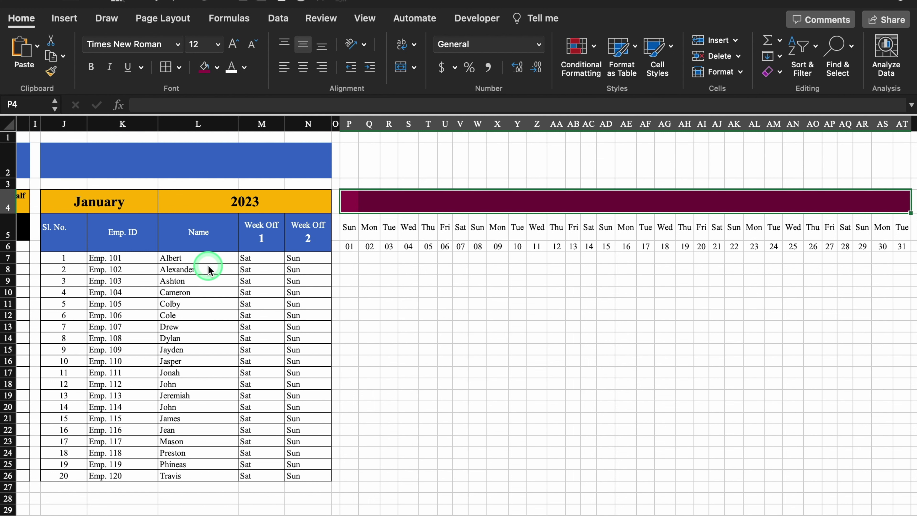
drag(349, 226, 906, 476)
click(166, 67)
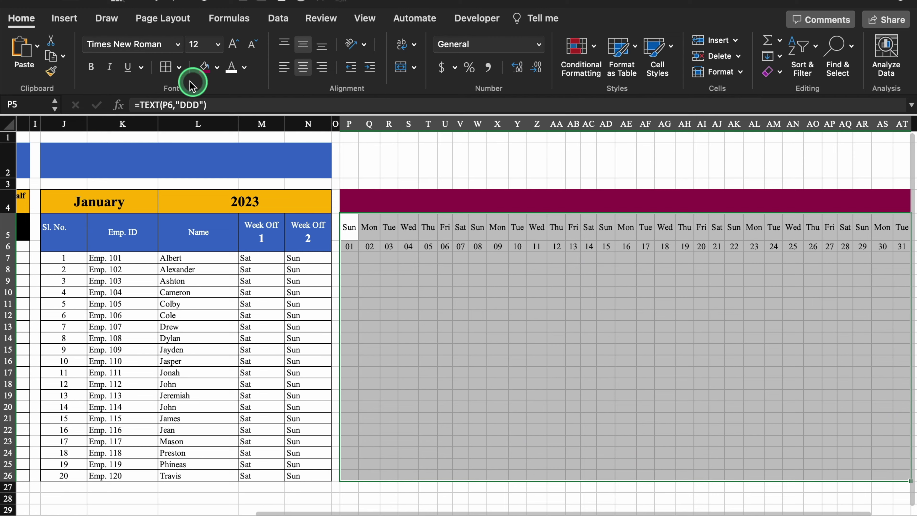
Fill the banner cells P2:AT2 with the blue theme colour.
click(350, 156)
drag(351, 156, 825, 156)
click(218, 68)
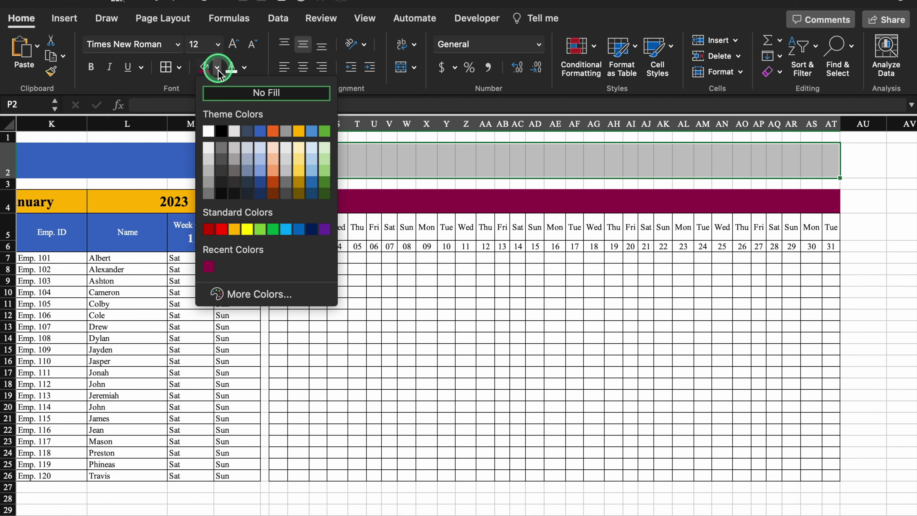
click(261, 131)
Hide the gridlines on the attendance sheet.
scroll(469, 289, left, 10)
click(673, 292)
click(362, 18)
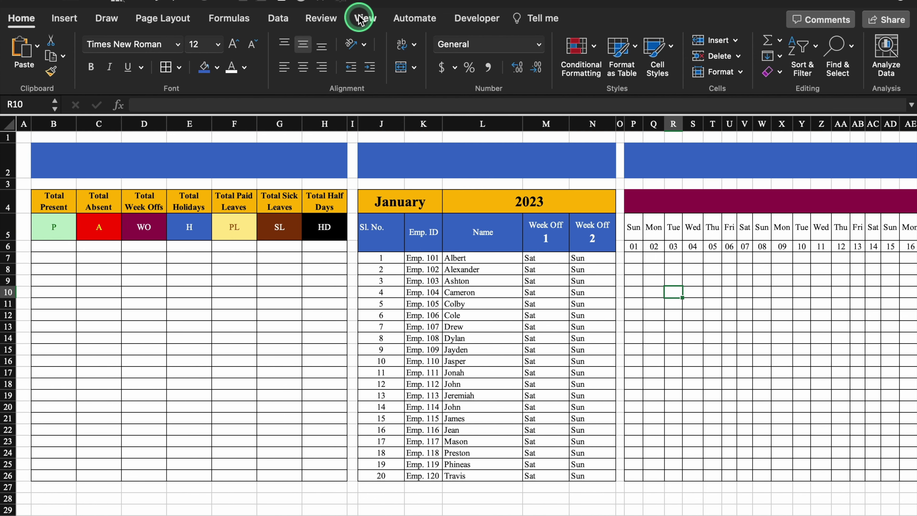
click(362, 47)
click(311, 112)
click(631, 277)
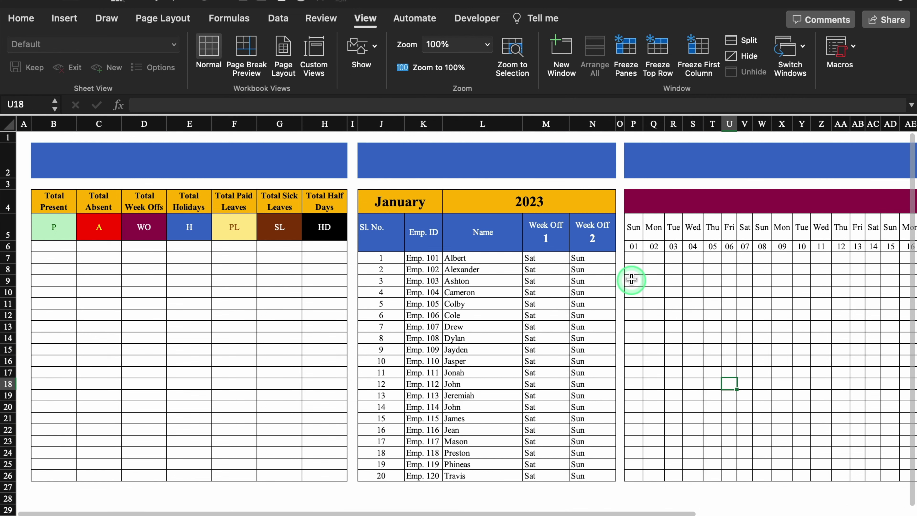
Fill the attendance grid P7:AT26 with the code P and centre the entries horizontally.
click(634, 257)
text(P)
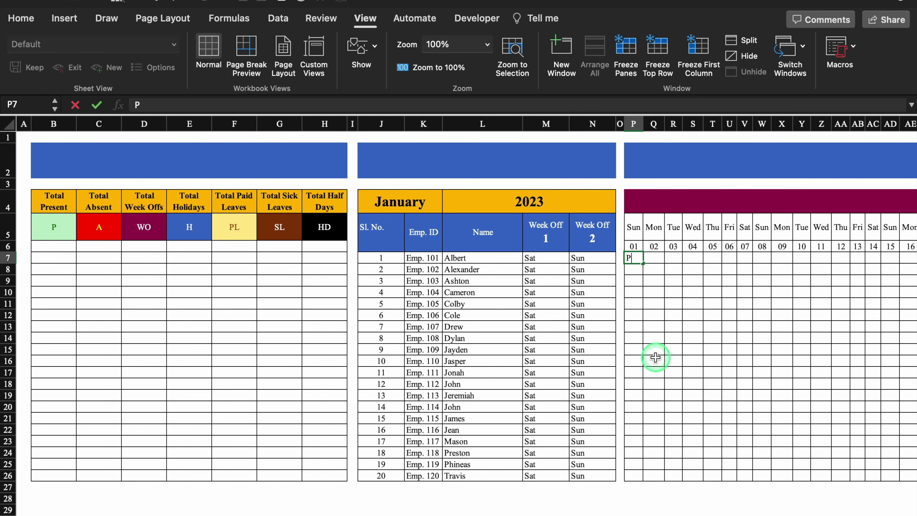
drag(642, 265, 863, 471)
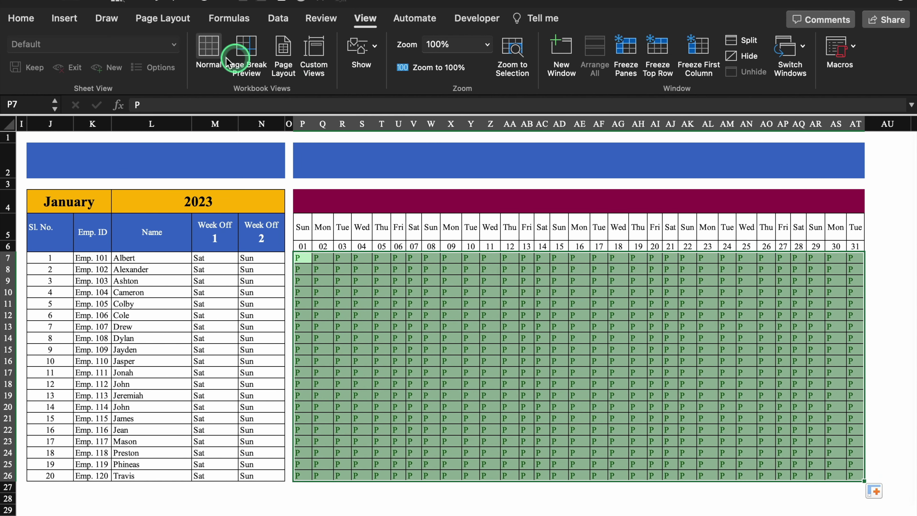
click(24, 18)
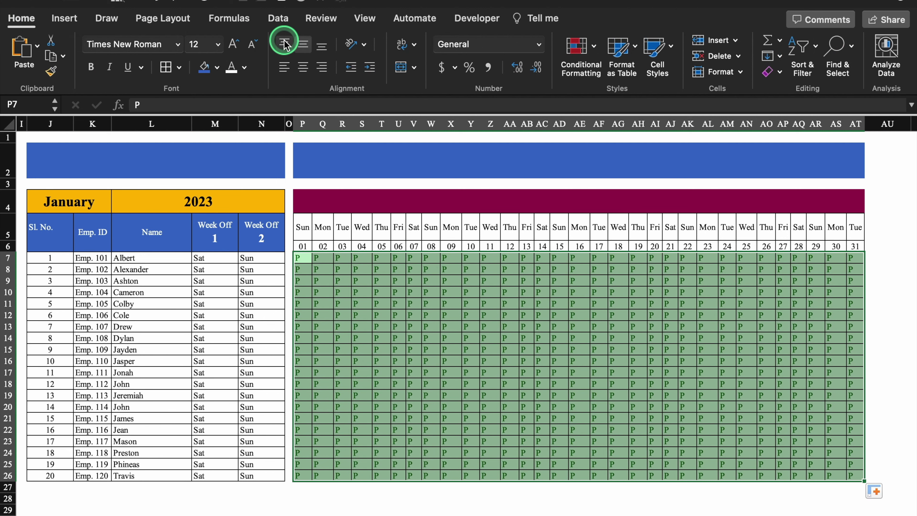
click(302, 67)
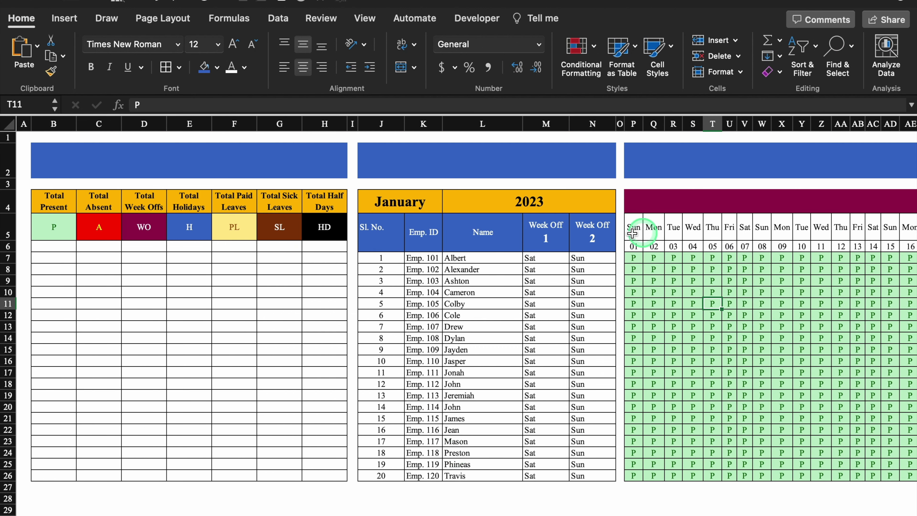
Enter the formula =DATEVALUE("1"&J4&L4) in P6 to derive the first date from the selected month and year.
click(619, 233)
click(634, 246)
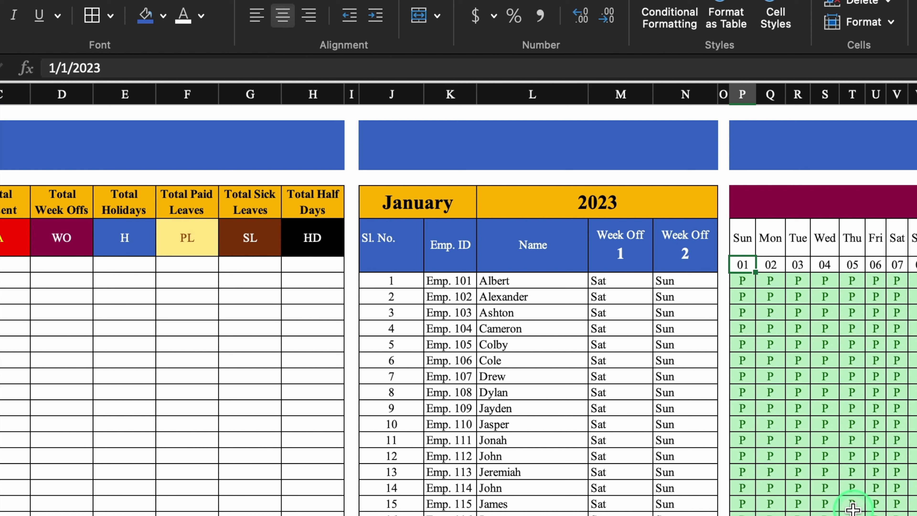
text(=)
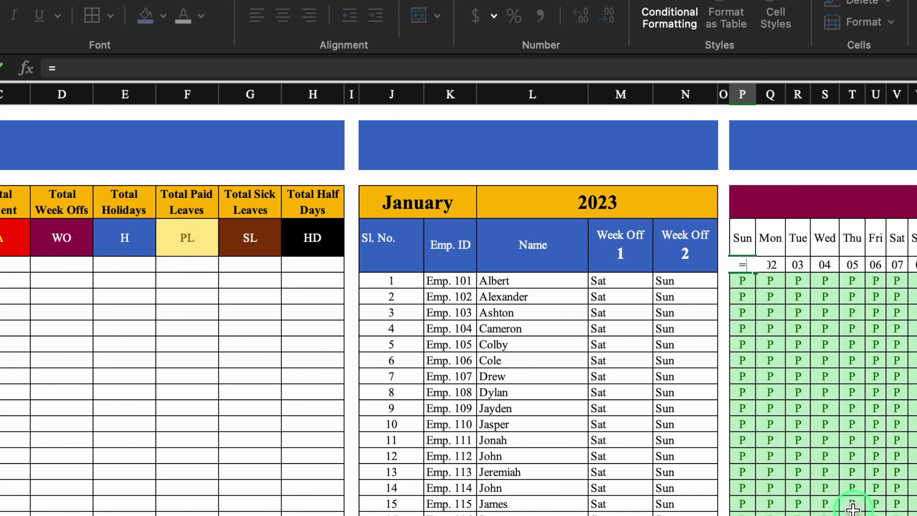
text(DATE)
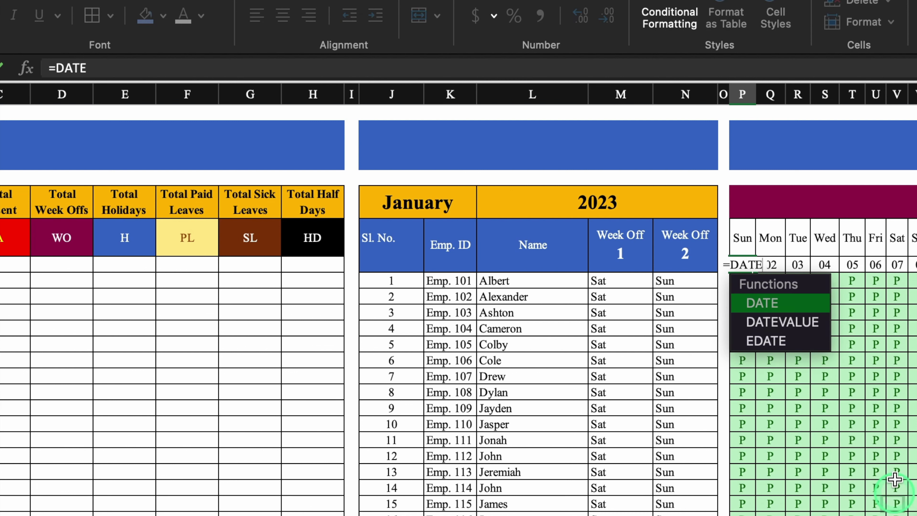
double_click(802, 324)
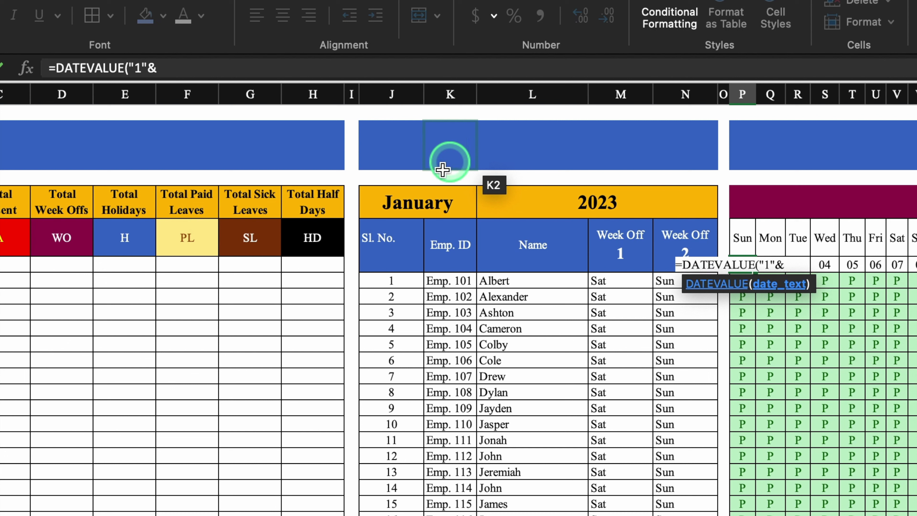
click(415, 201)
text(&)
click(581, 207)
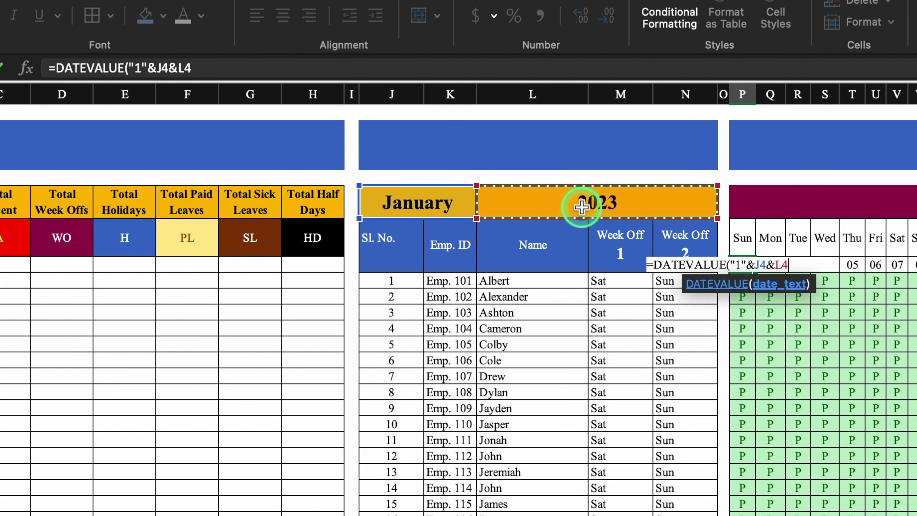
text())
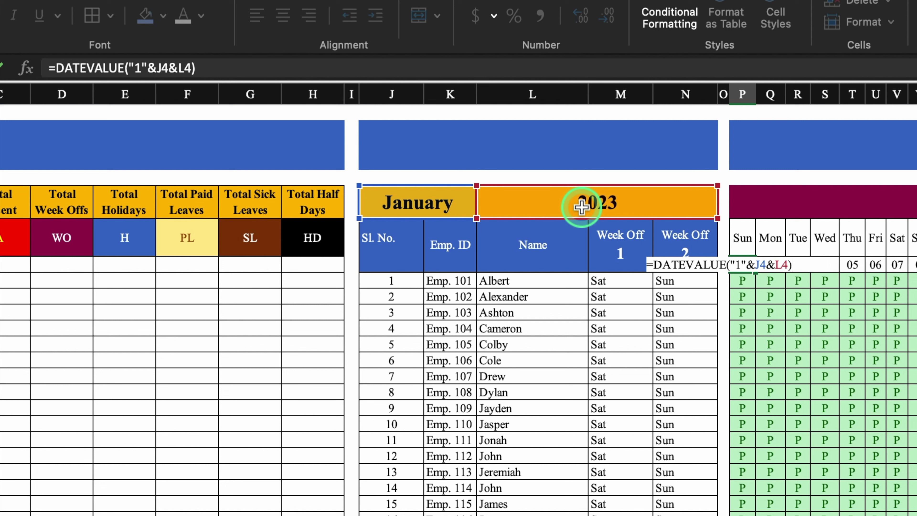
key(Return)
Begin an IF formula in Q6 with the logical test P$6<EOMONTH($P$6,0).
click(748, 264)
key(Right)
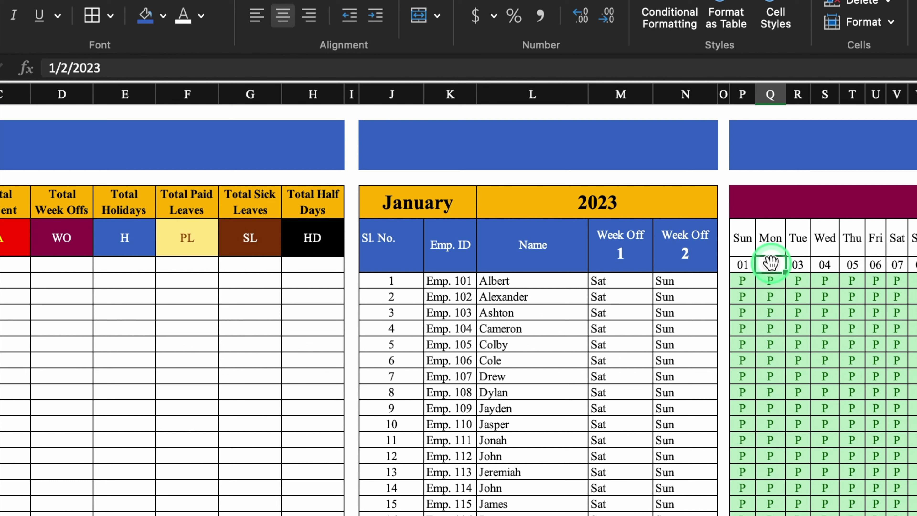
text(=)
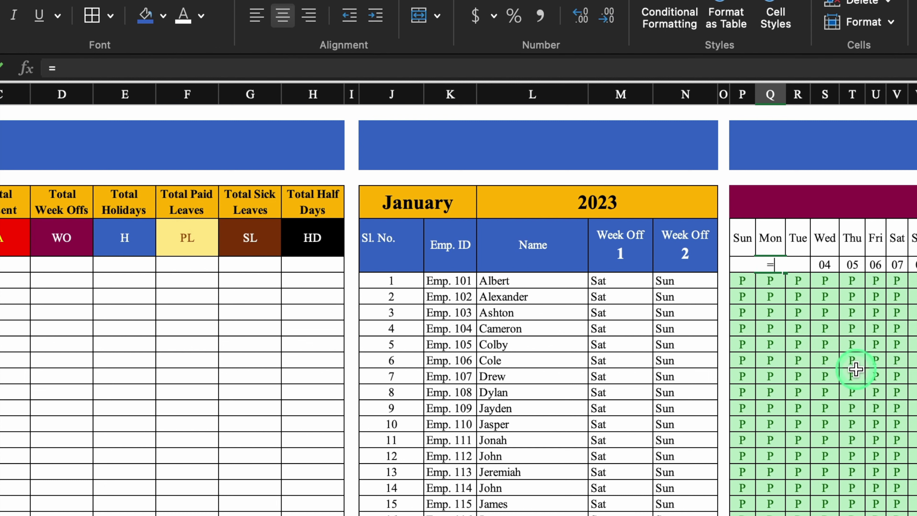
text(IF)
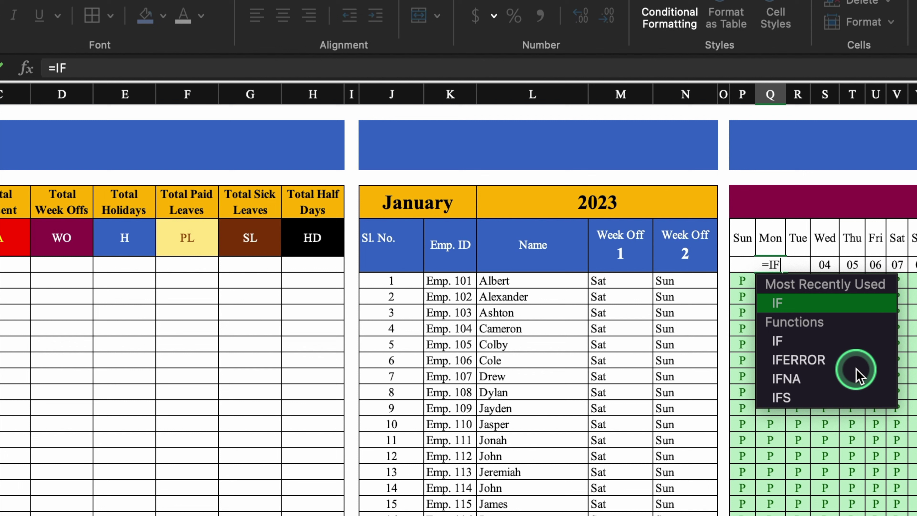
text(()
click(742, 281)
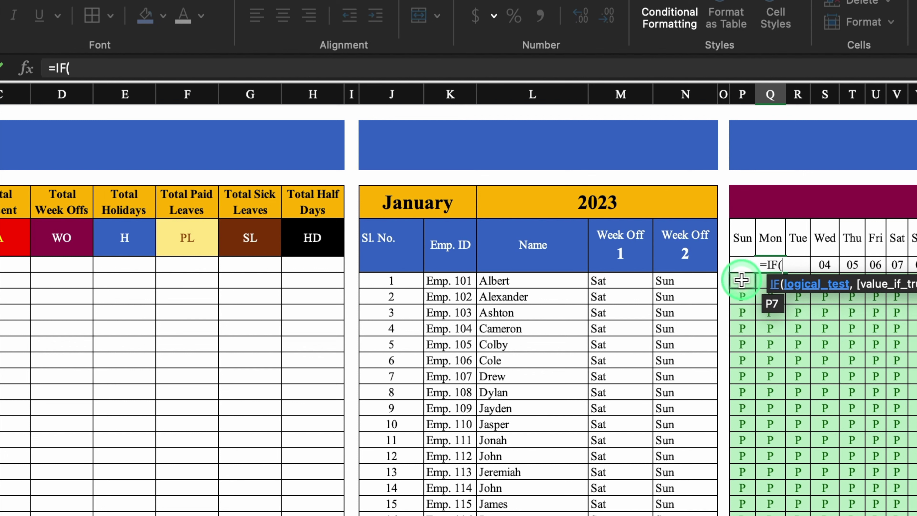
key(Up)
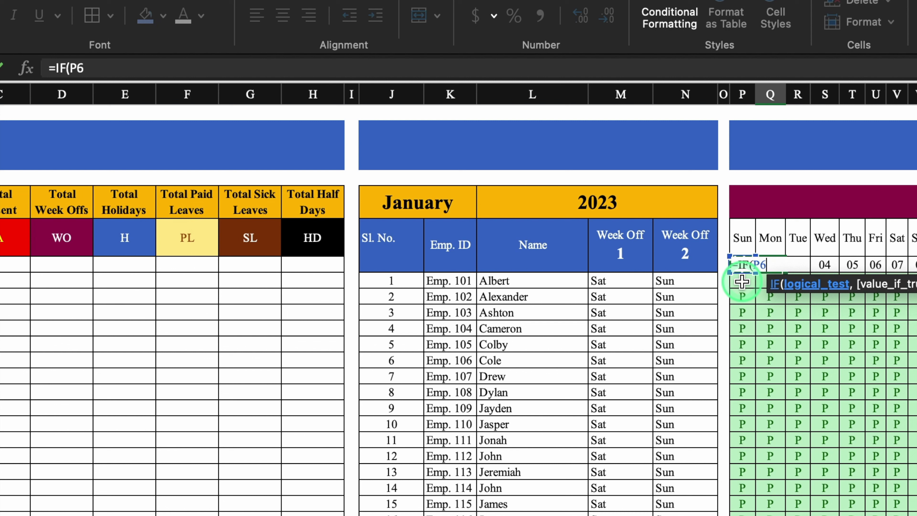
key(F4)
key(F4)
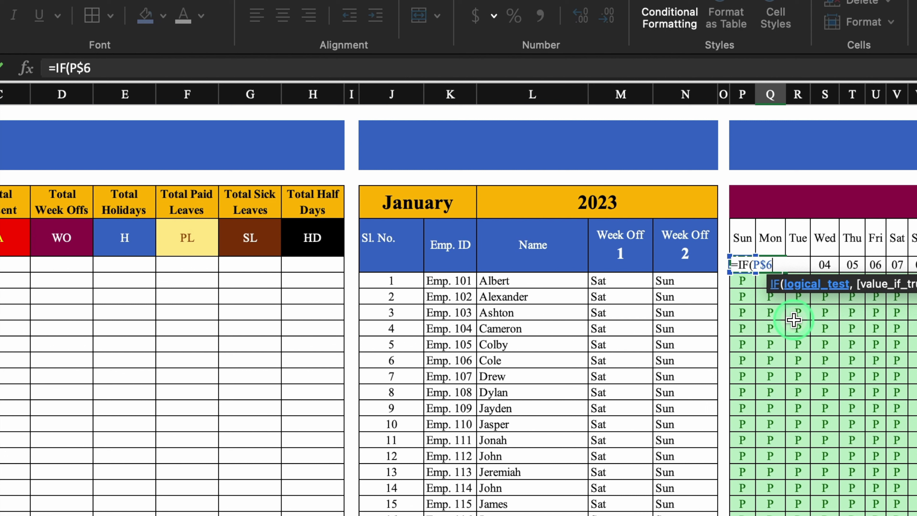
text(<)
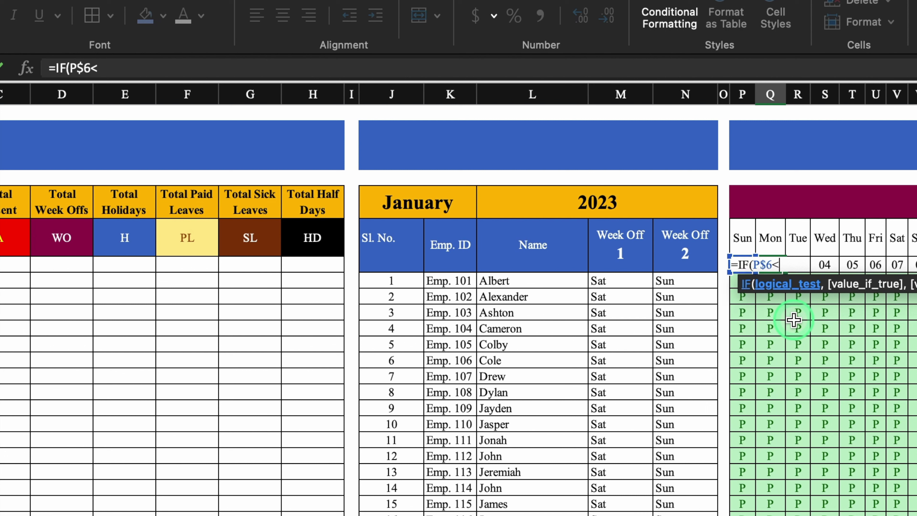
text(EO)
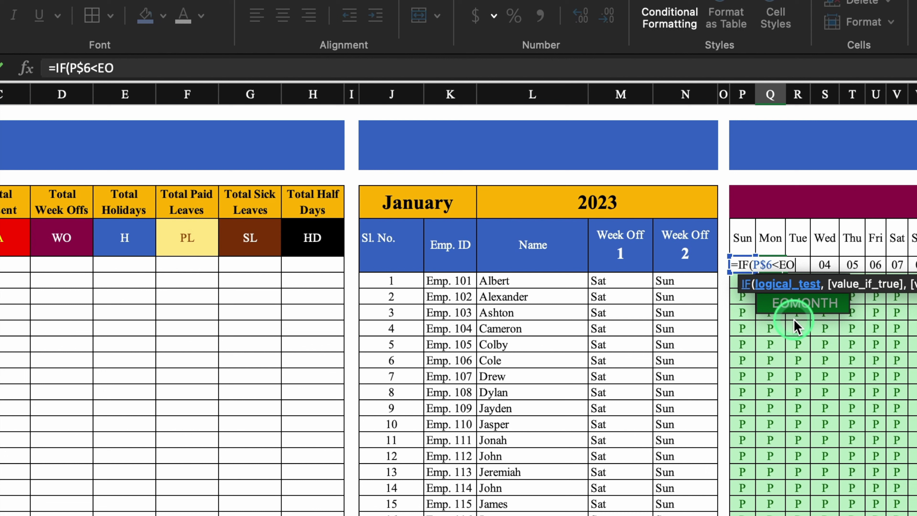
double_click(815, 305)
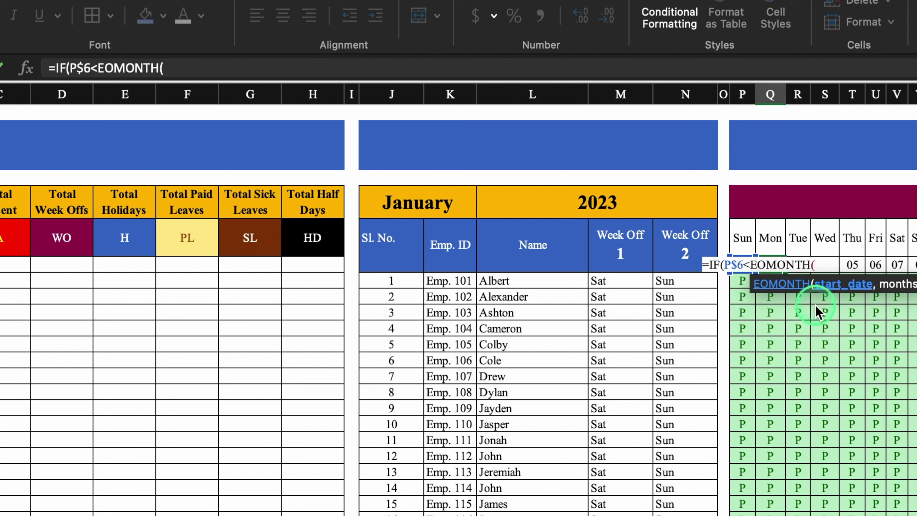
click(744, 282)
key(Up)
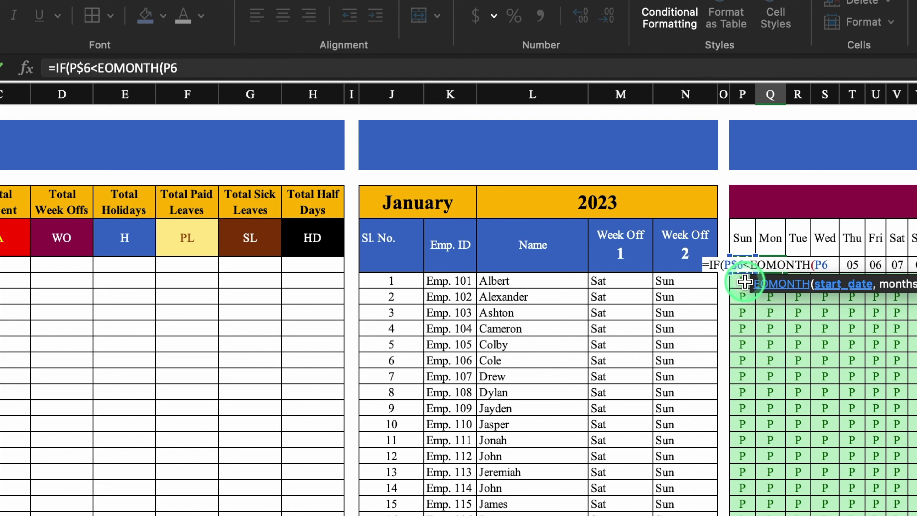
key(F4)
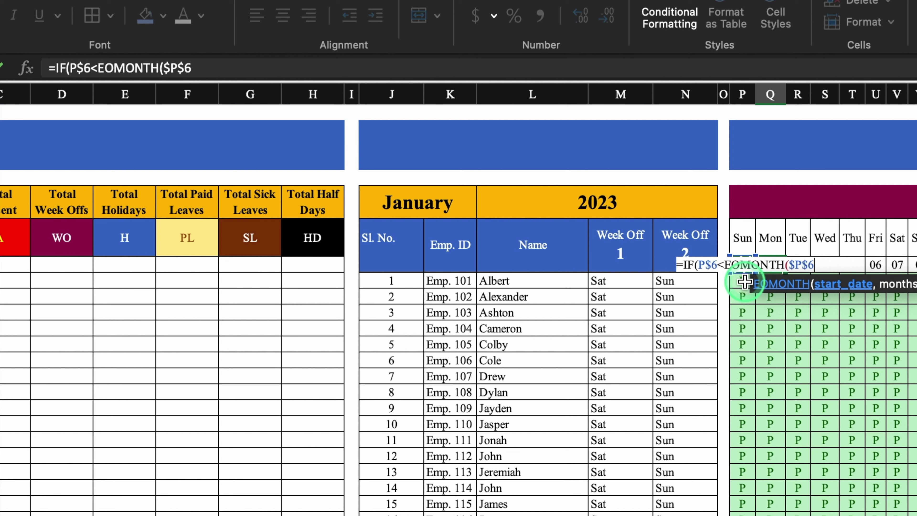
text(,0)
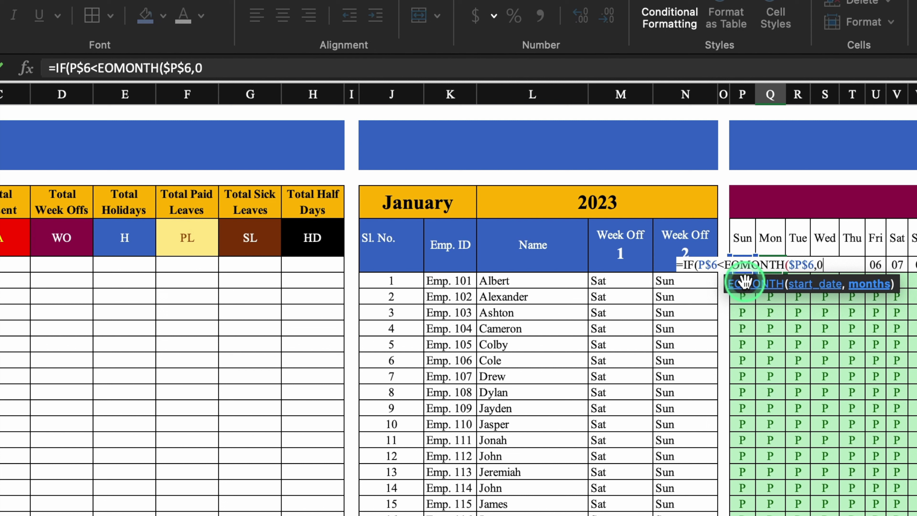
text())
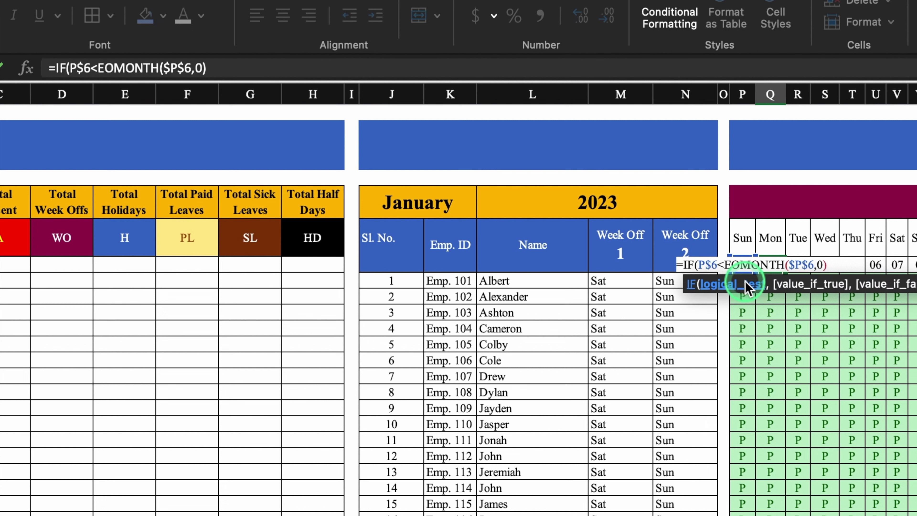
Complete the Q6 formula with P6+1 if true and "" if false, and fill it across to AT6.
text(,)
click(744, 311)
key(Up)
key(Up)
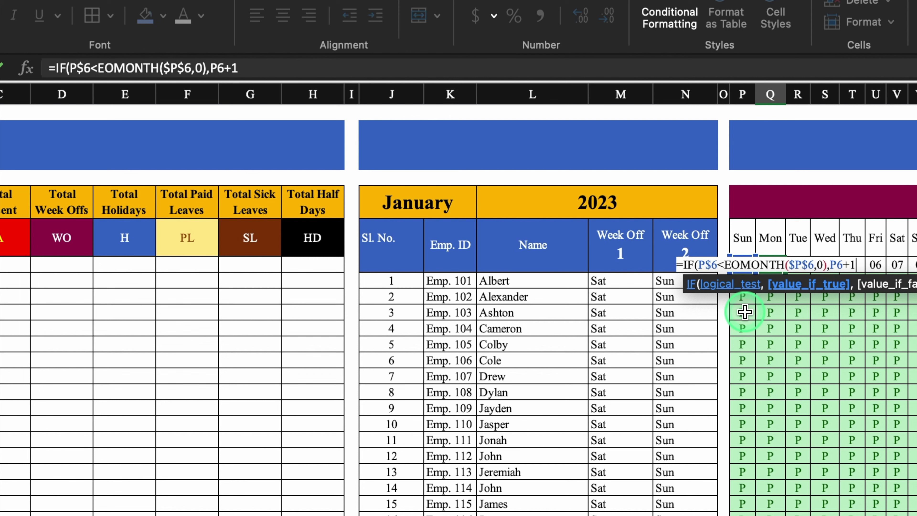
text(,)
text("")
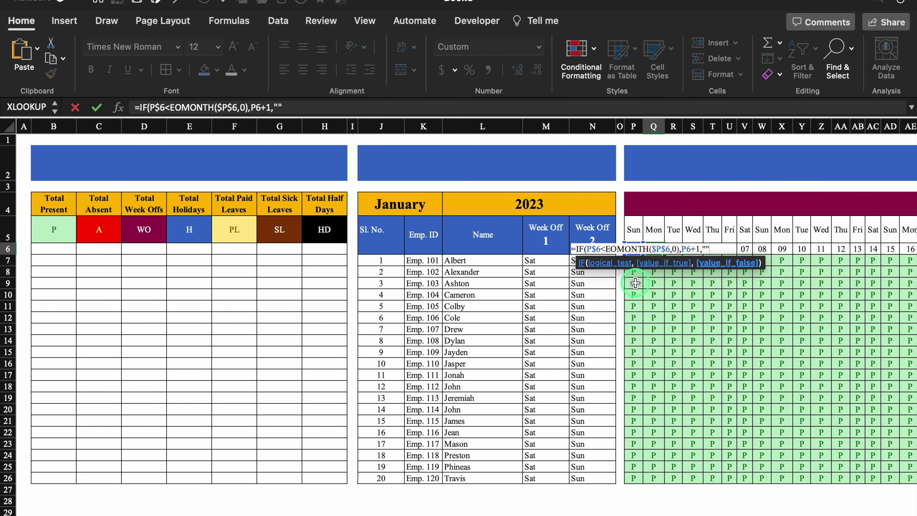
text())
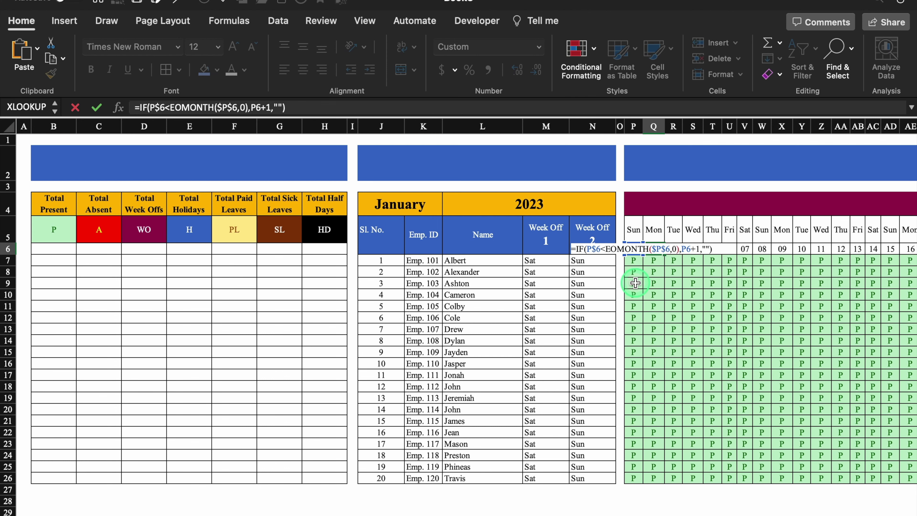
key(Return)
click(653, 249)
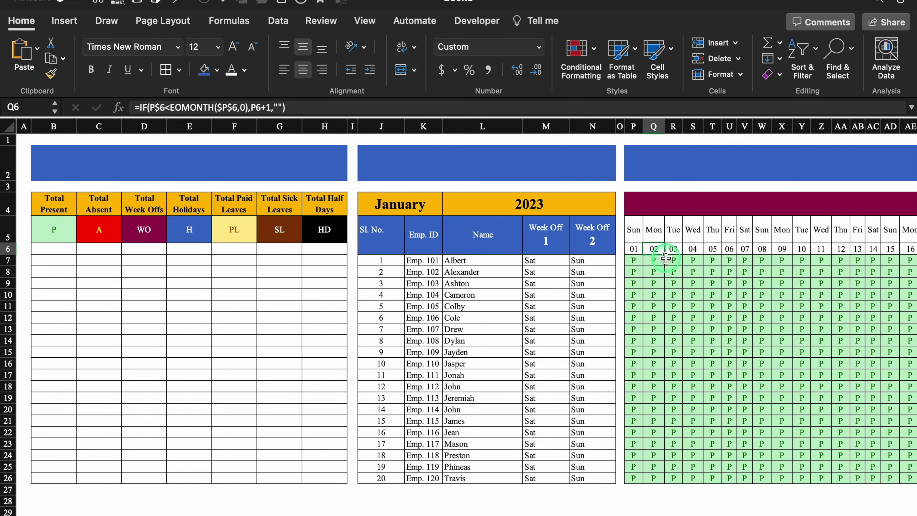
drag(665, 255, 870, 263)
Choose February as the month in J4.
key(ctrl+Home)
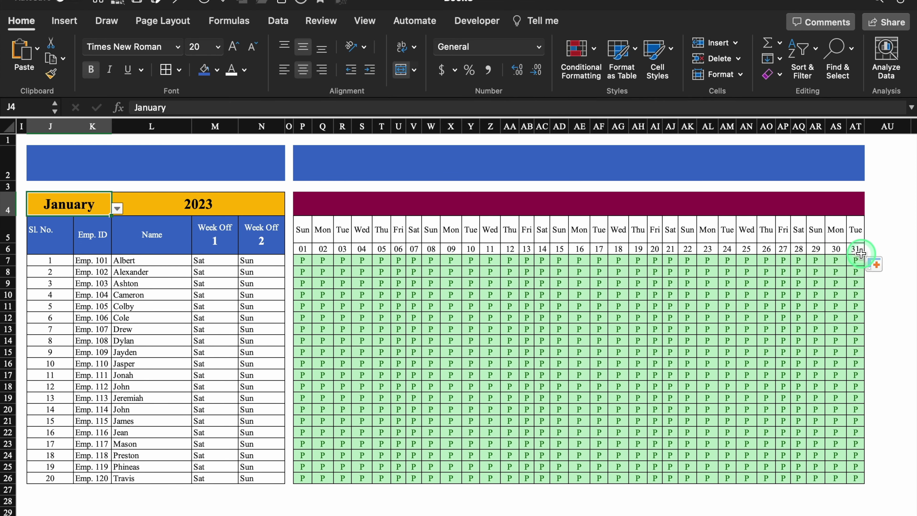
click(117, 208)
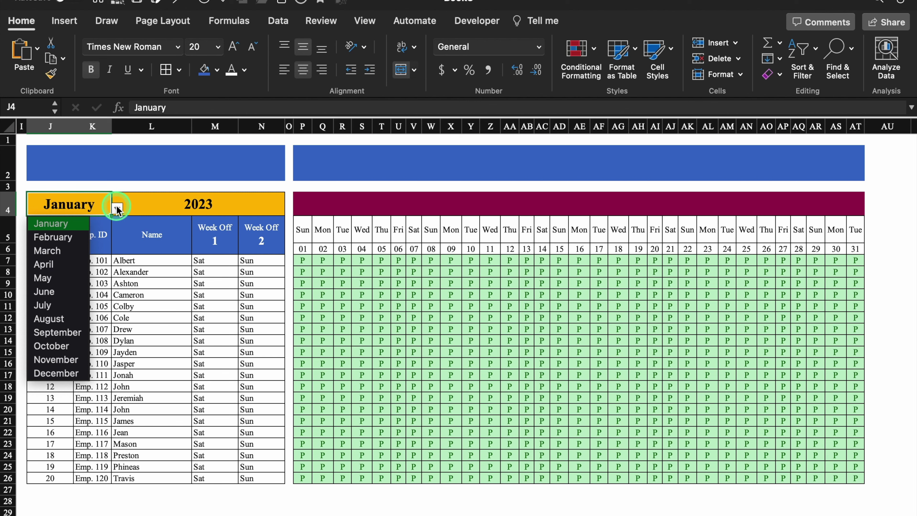
click(68, 238)
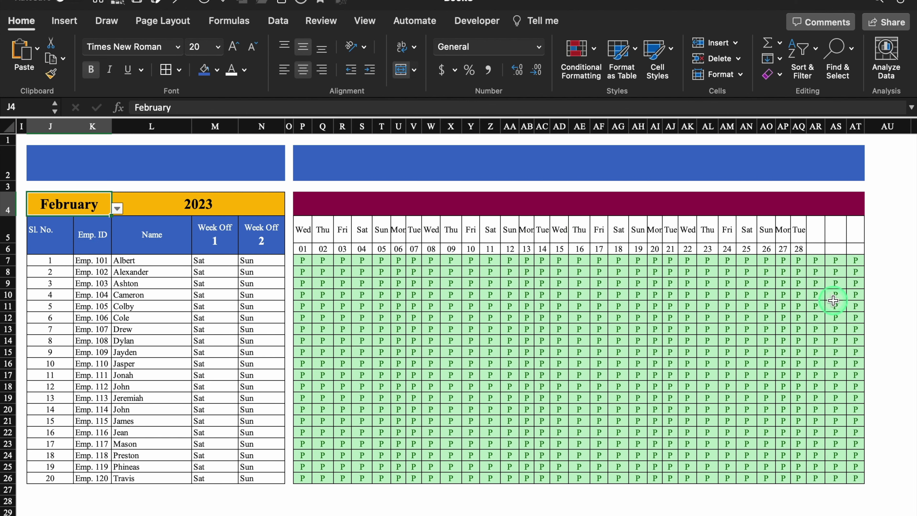
click(342, 306)
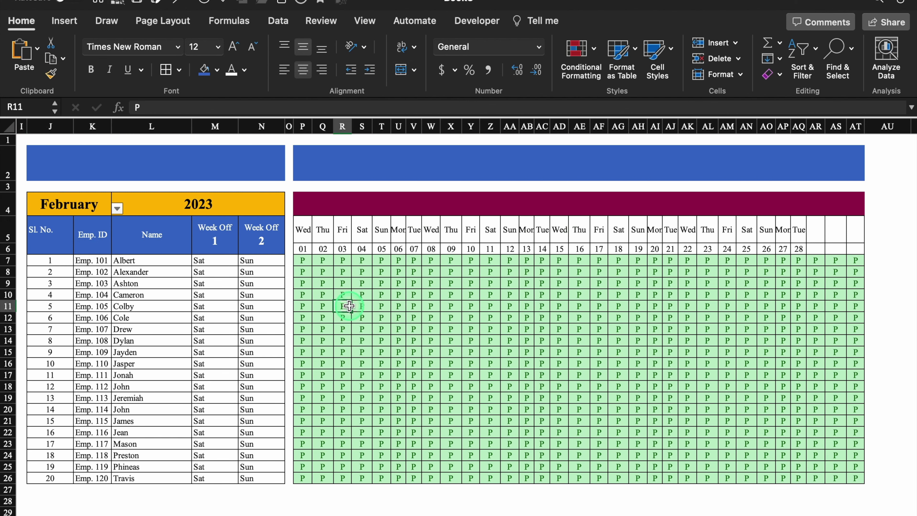
Change the Q6 formula's value-if-false to "ME" and fill the updated formula across to AT6.
double_click(325, 249)
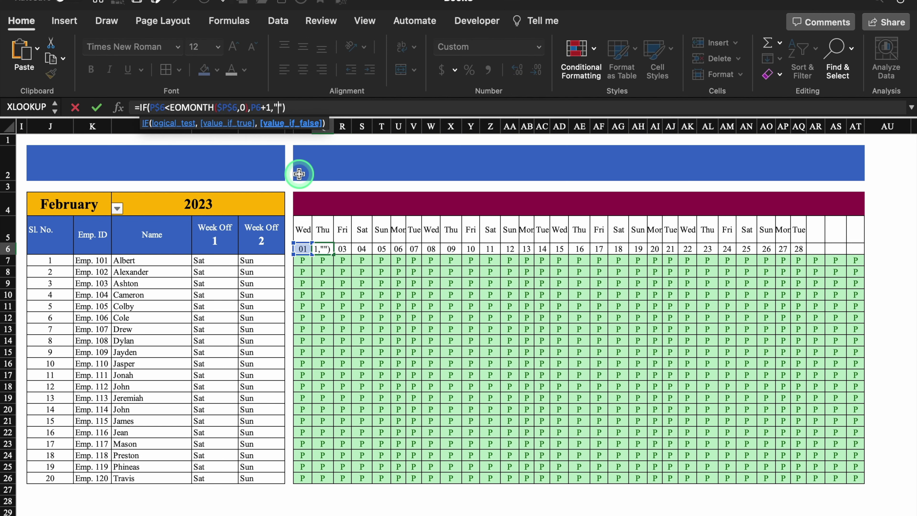
text(ME)
click(299, 174)
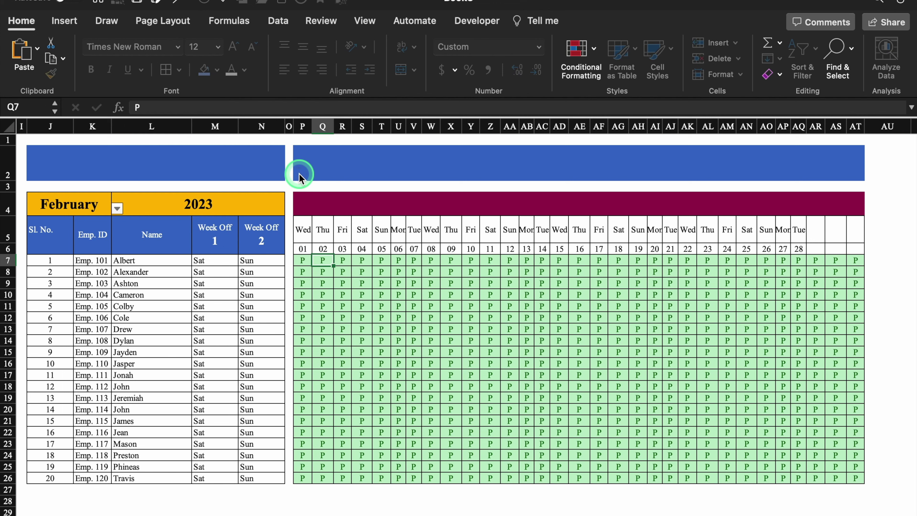
click(322, 251)
drag(339, 255, 863, 254)
click(877, 263)
click(874, 346)
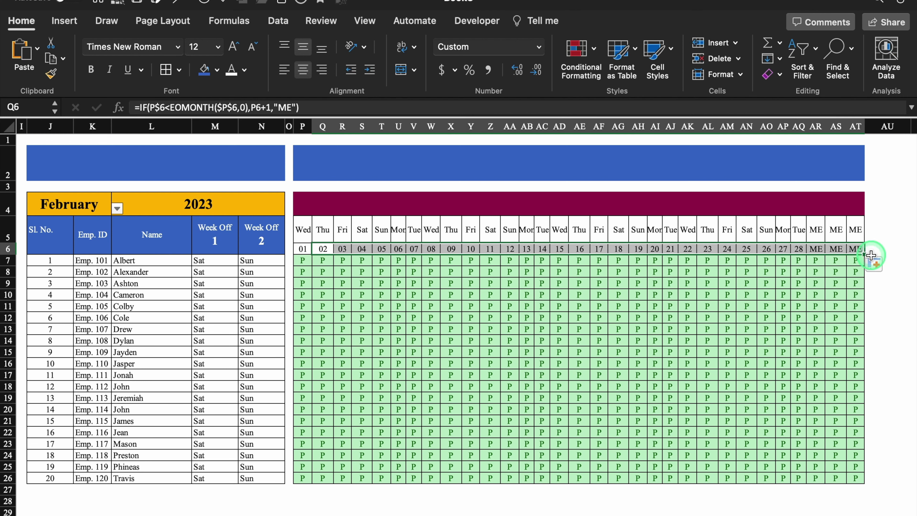
click(880, 363)
Copy the colour-coded attendance codes from B5:H5 into row 6 and clear the contents of B5:H5.
scroll(616, 511, left, 1)
drag(616, 511, 236, 508)
click(53, 248)
click(52, 231)
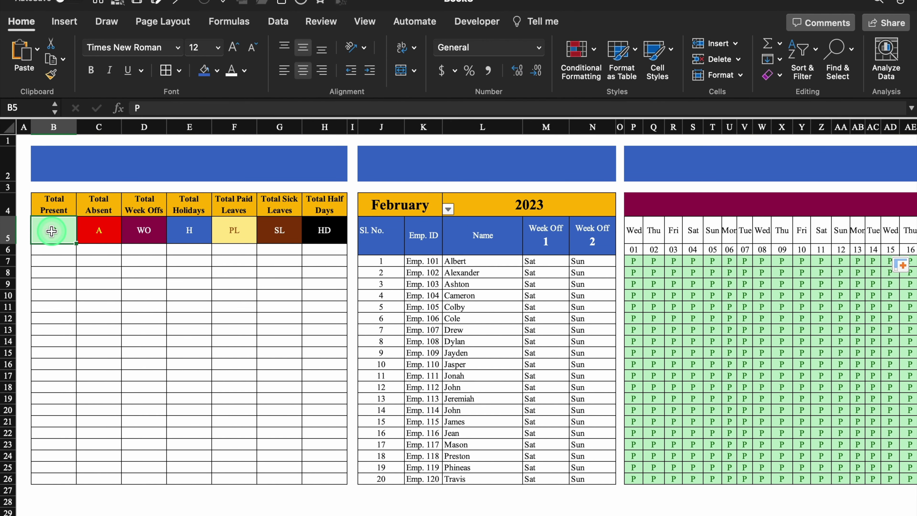
drag(52, 231, 337, 233)
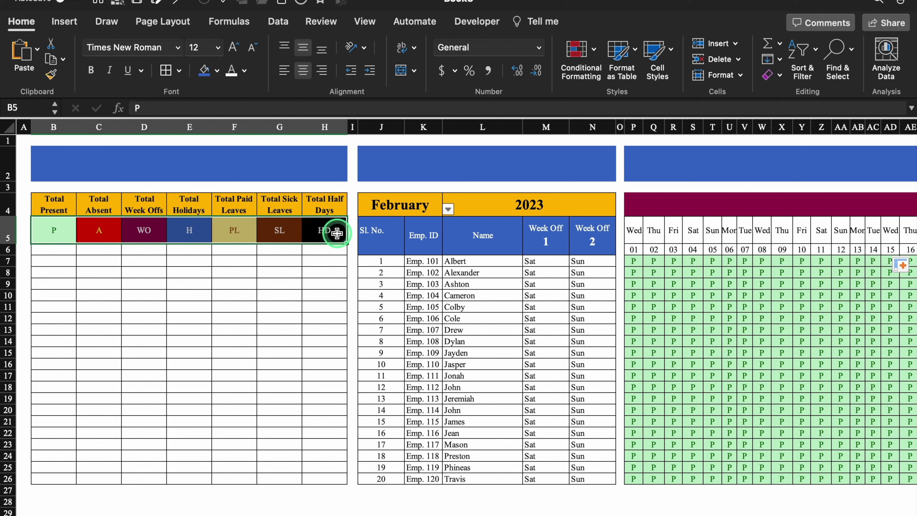
key(super+c)
click(54, 249)
key(super+v)
drag(53, 231, 322, 230)
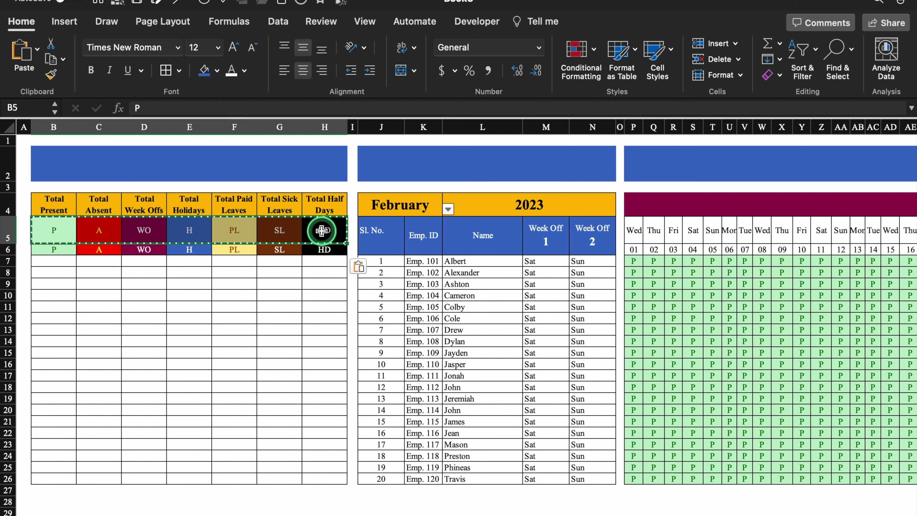
key(Delete)
Merge each totals heading in B4:H4 with the empty cell below it in row 5.
drag(51, 202, 51, 232)
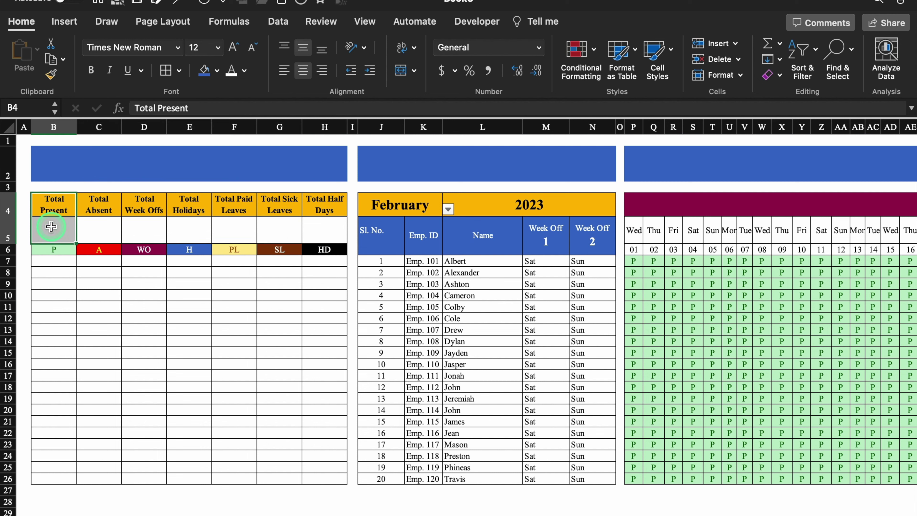
key(ctrl+m)
drag(99, 205, 107, 227)
key(ctrl+m)
drag(143, 204, 143, 228)
key(ctrl+m)
drag(189, 204, 234, 227)
key(ctrl+m)
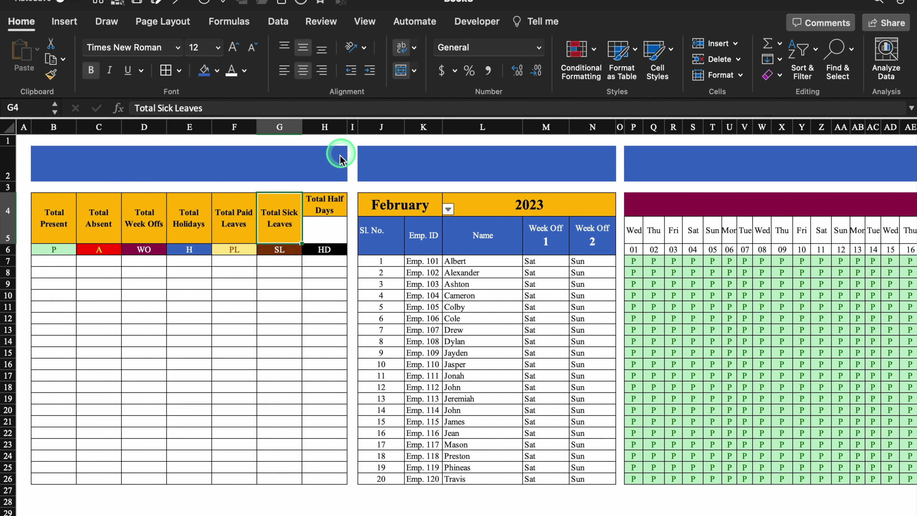
drag(279, 204, 324, 227)
key(ctrl+m)
Begin a COUNTIF formula in B7 with the range P7:AT7.
click(53, 261)
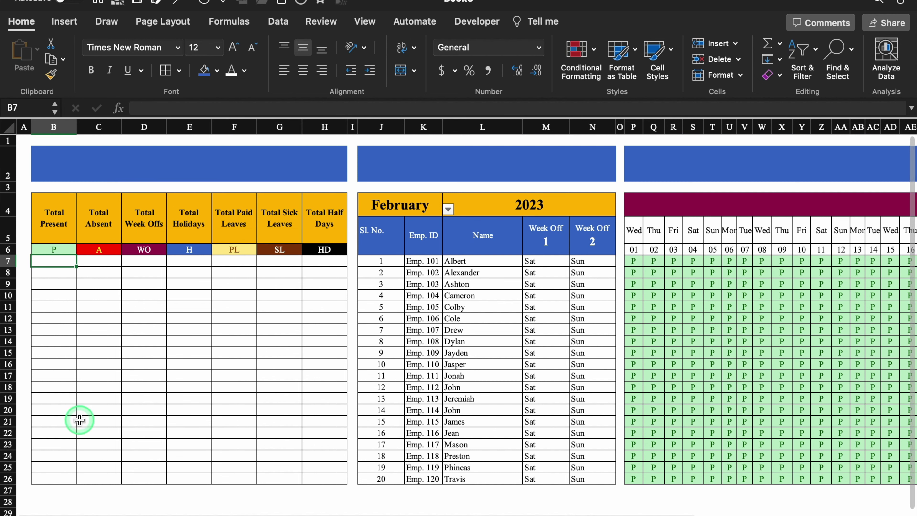
text(=)
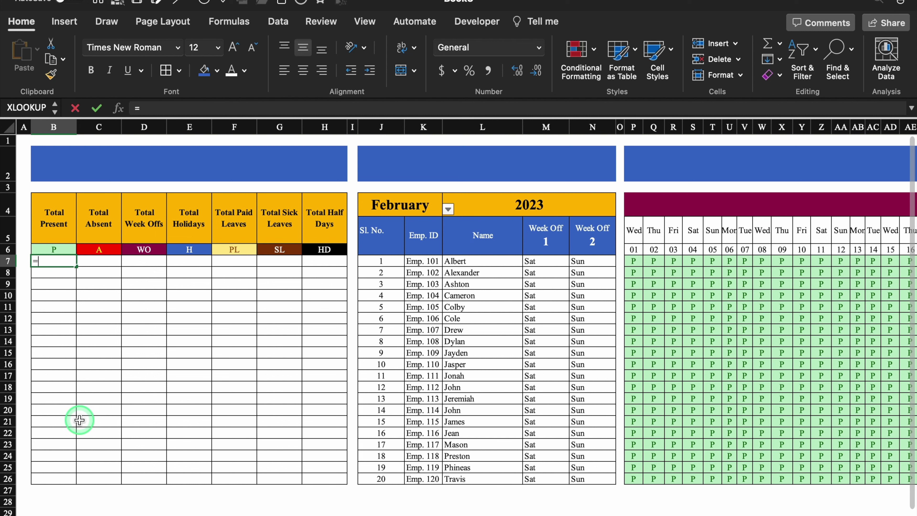
text(Count)
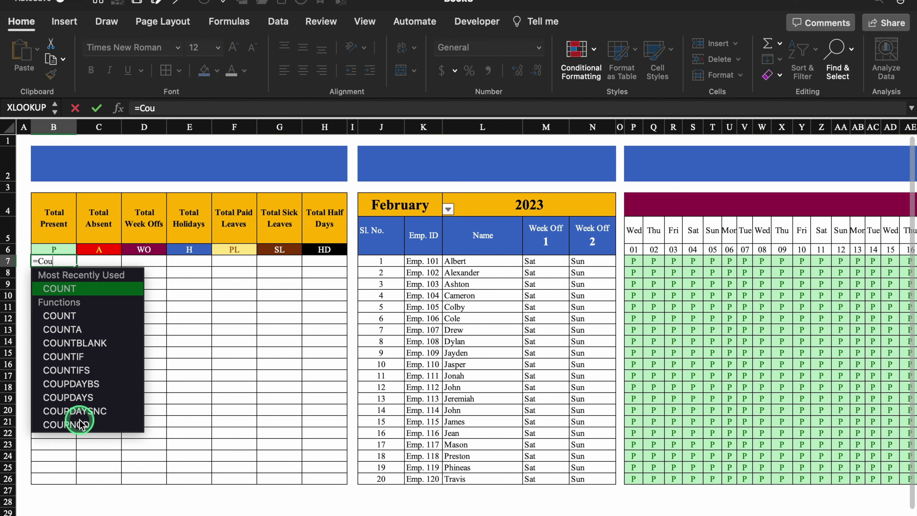
double_click(107, 357)
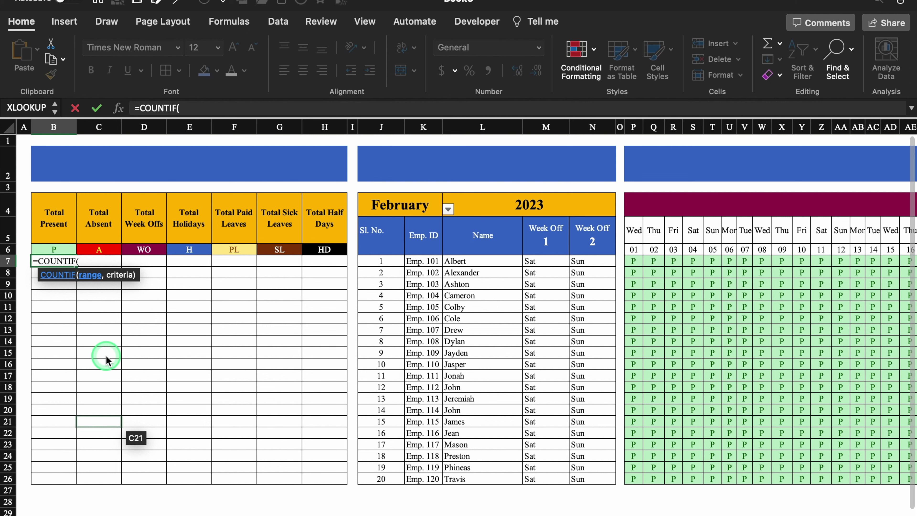
click(680, 256)
drag(633, 264, 855, 261)
Change the B7 formula's range to $P7:AT$7, add B$6 as the criteria and close the parenthesis.
click(182, 112)
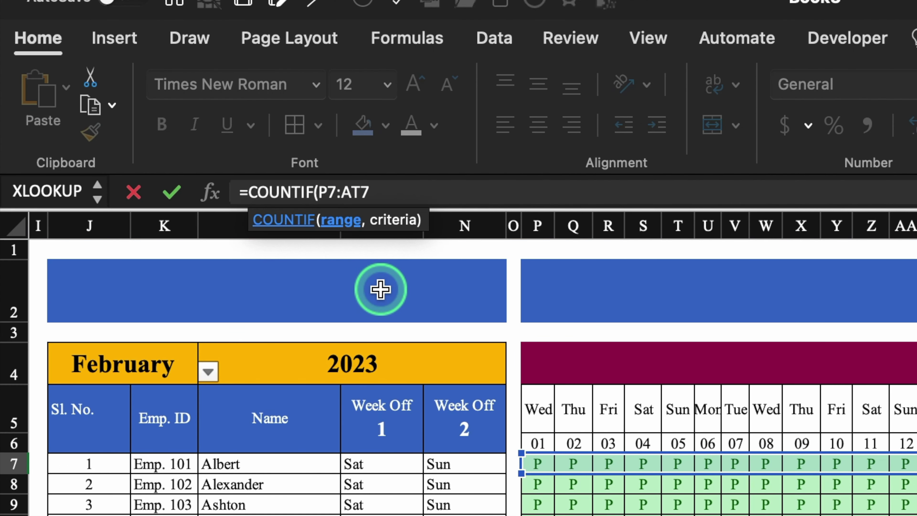
text($)
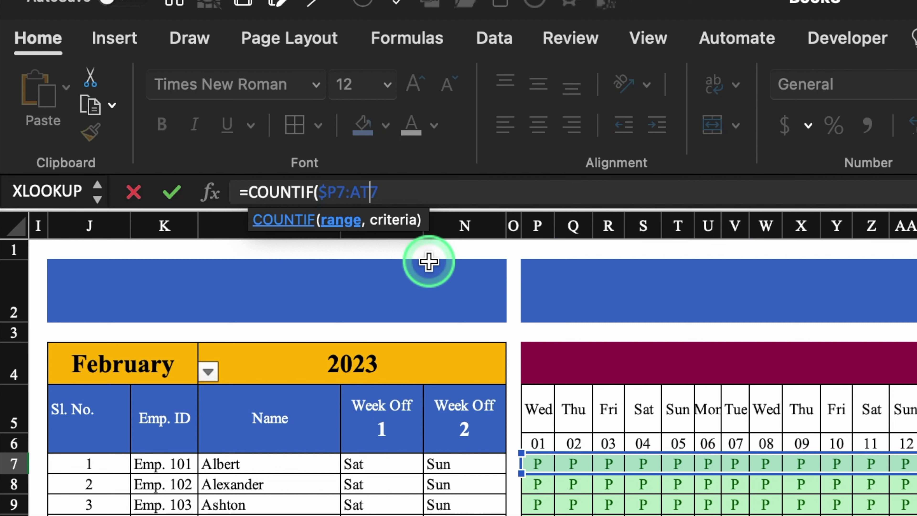
click(427, 196)
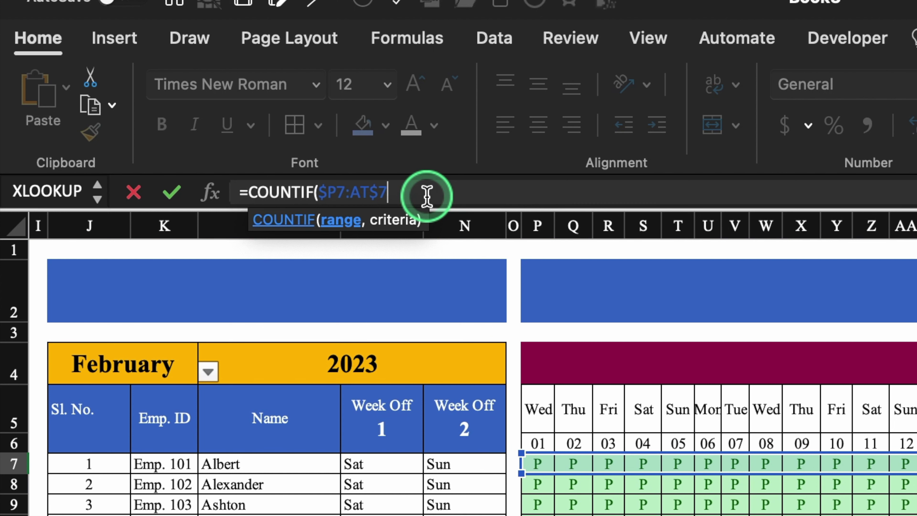
text(,)
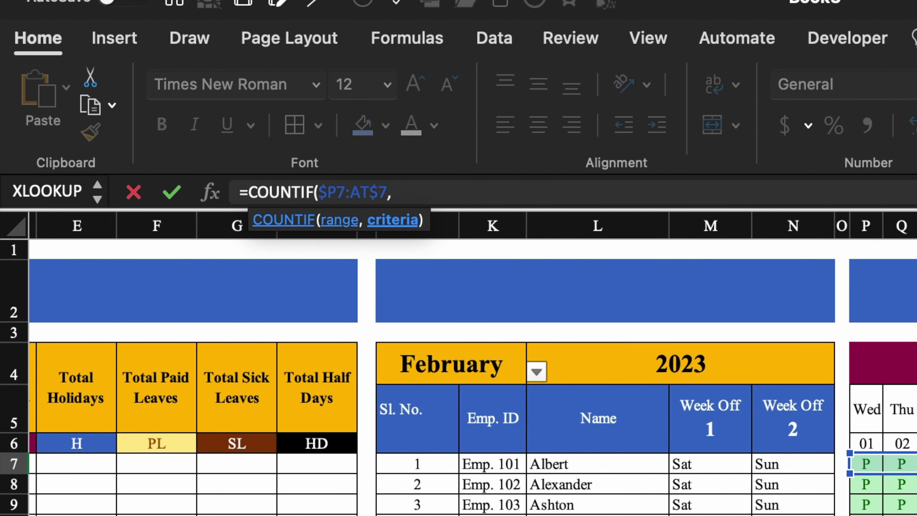
click(112, 440)
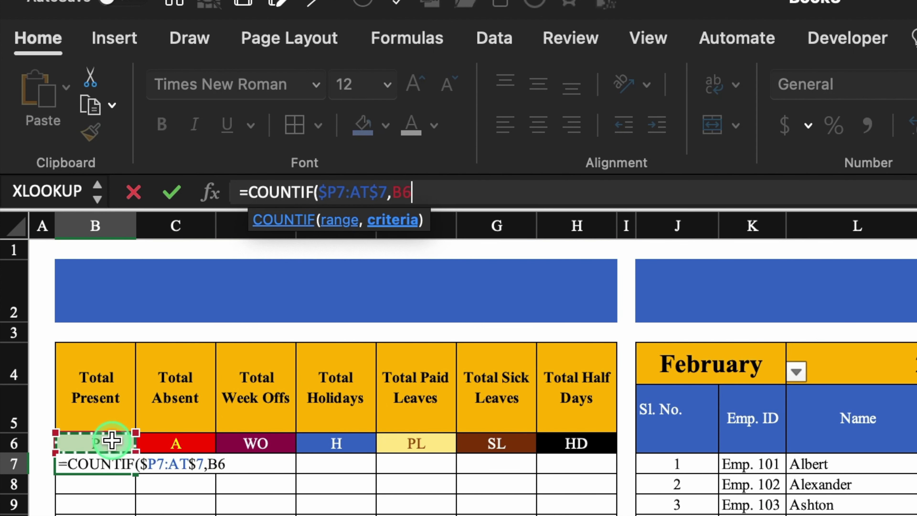
click(402, 192)
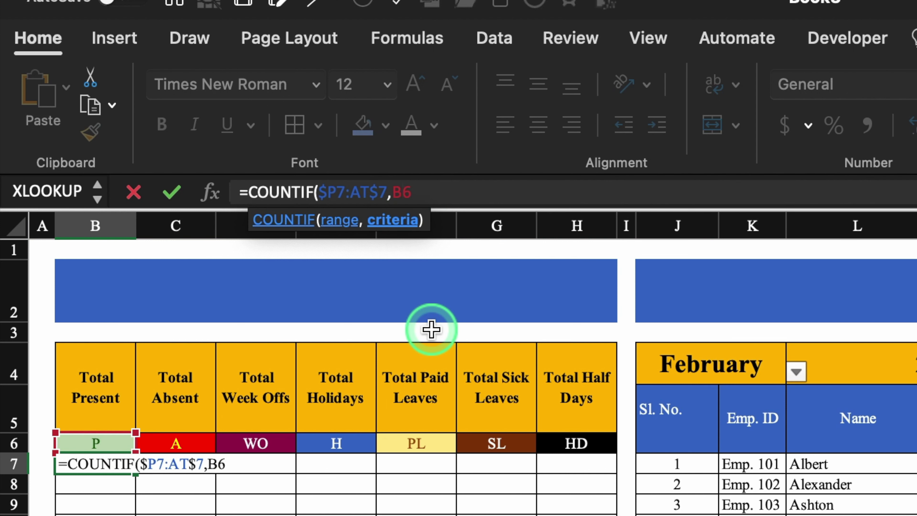
text($)
click(459, 193)
text())
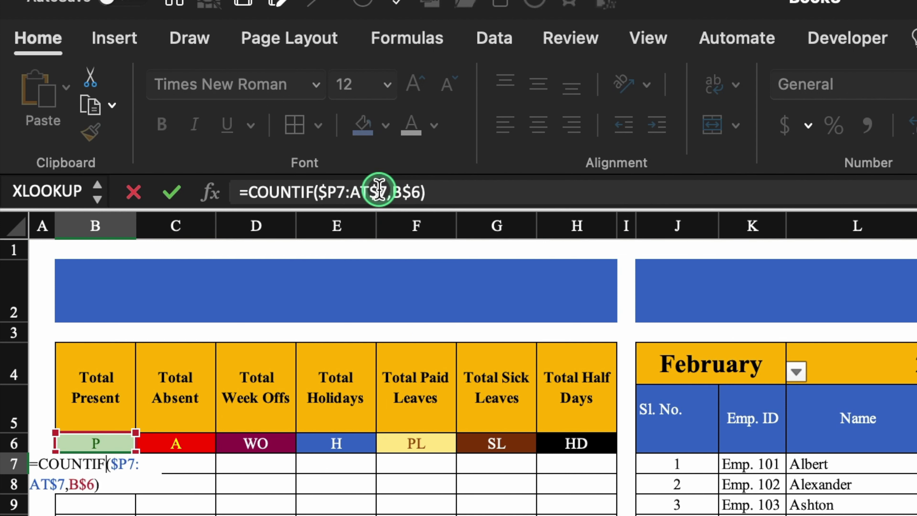
Correct the COUNTIF range to $P7:$AT7 and enter the formula in B7.
click(378, 192)
key(BackSpace)
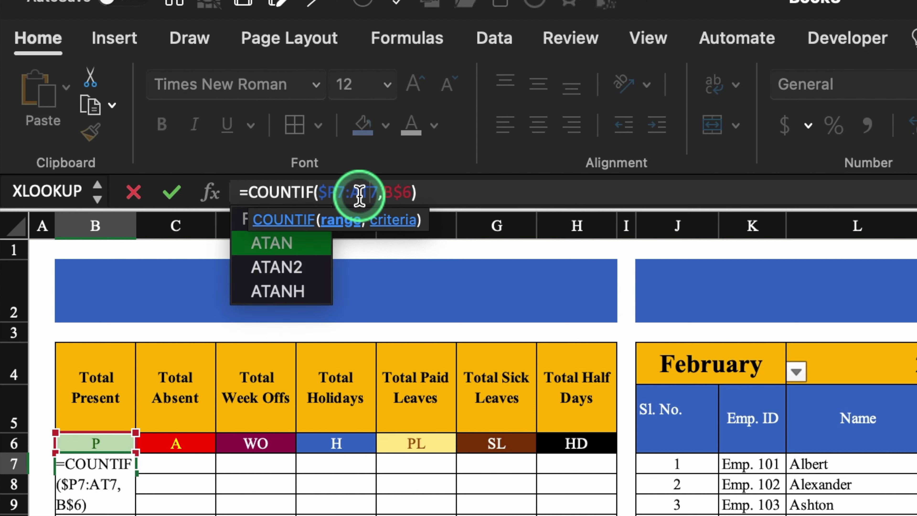
click(350, 193)
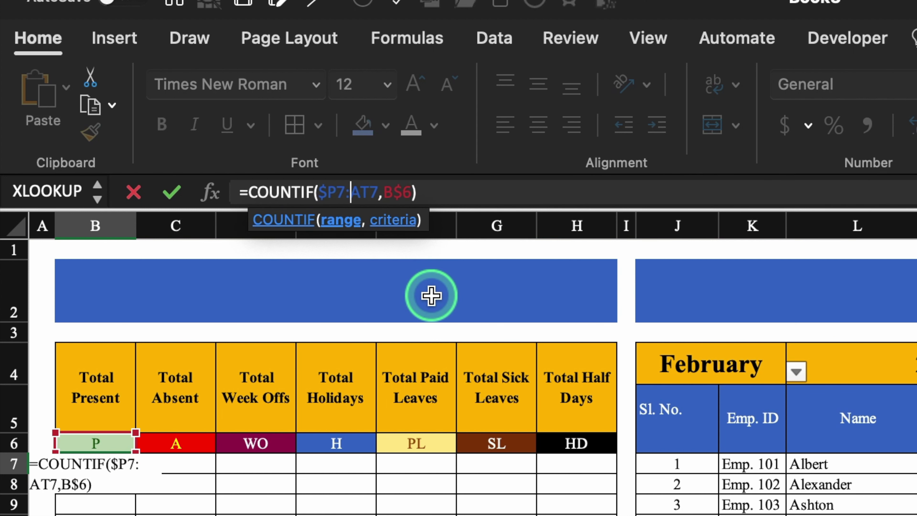
text($)
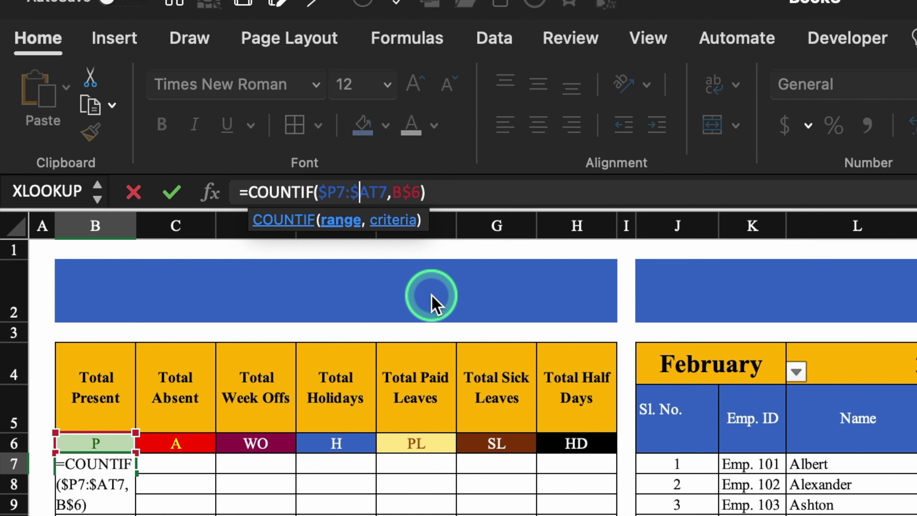
key(Return)
Fill the B7 formula down to row 26 and across to column H.
click(96, 458)
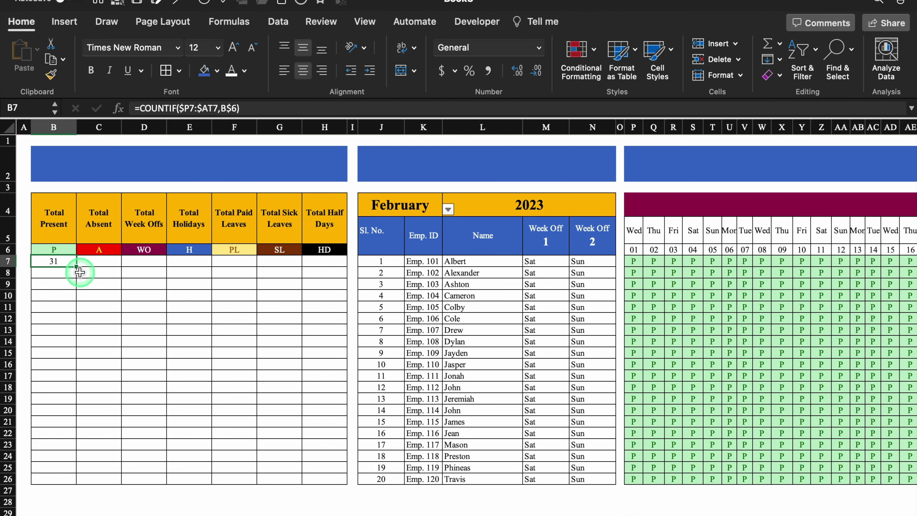
drag(77, 266, 78, 441)
drag(78, 480, 345, 484)
Test the absence count by entering a in Q8 and filling it through Q8:V24.
click(692, 318)
click(657, 274)
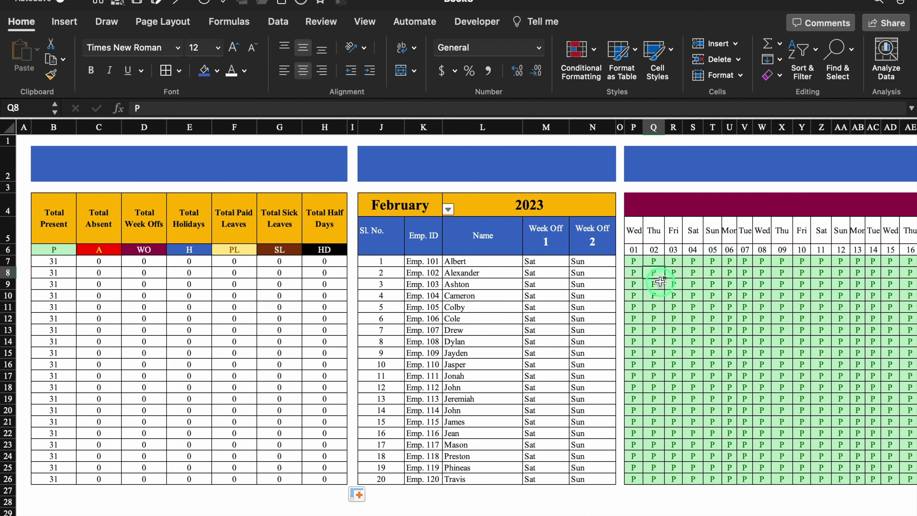
click(675, 308)
click(653, 272)
drag(665, 278, 752, 278)
drag(752, 278, 752, 462)
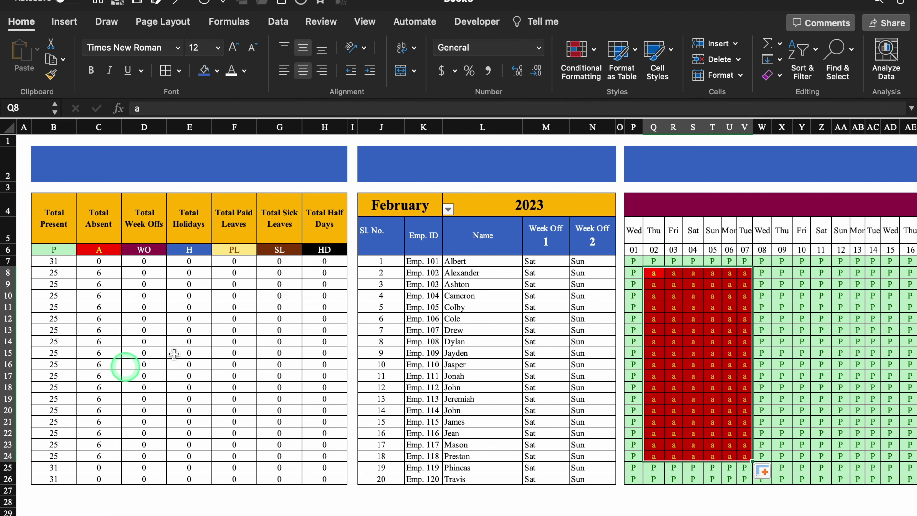
Test the paid leave count by entering PL in W8, filling it through W8:Y24 and checking the totals.
click(841, 342)
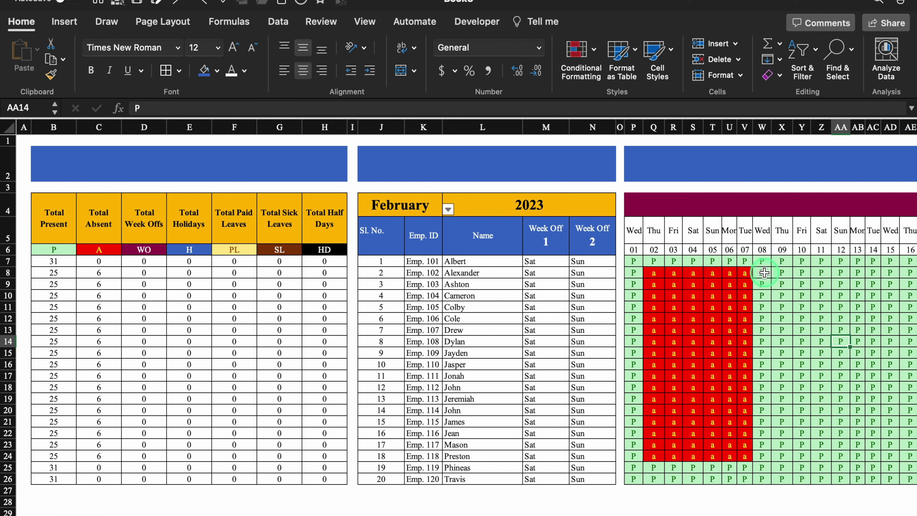
click(765, 274)
text(L)
key(Return)
click(761, 272)
drag(771, 278, 805, 458)
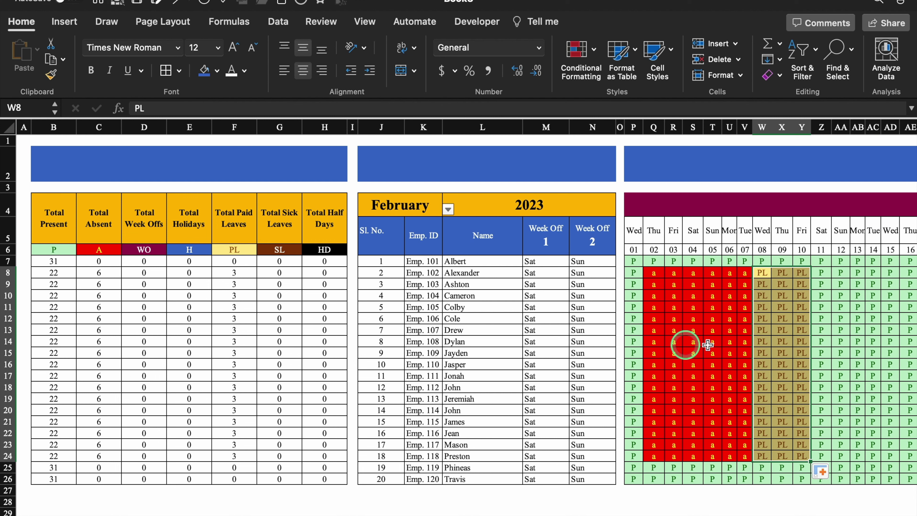
click(801, 353)
drag(143, 260, 187, 477)
click(234, 456)
Clear all attendance entries from P7:AT26.
scroll(375, 266, right, 5)
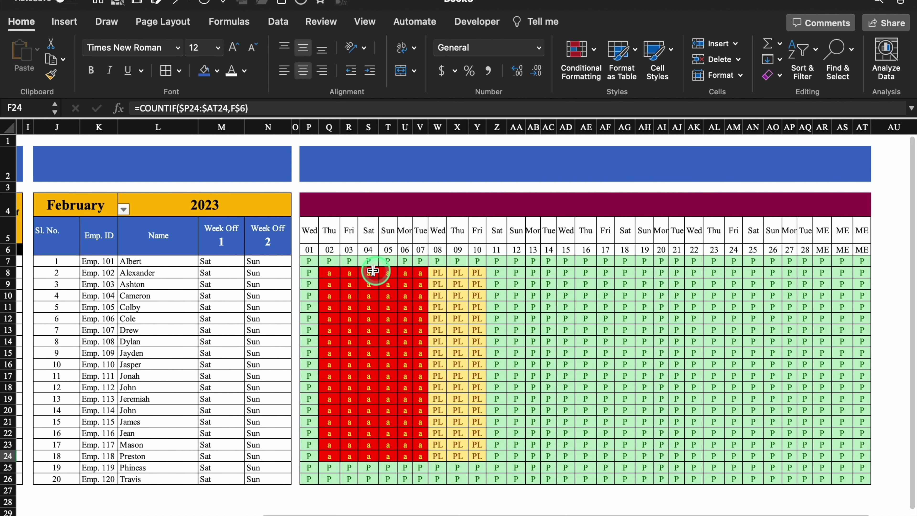
click(314, 261)
drag(321, 261, 864, 478)
key(Delete)
scroll(389, 333, left, 1)
click(388, 333)
Start a Classic conditional formatting rule for P7 that uses a formula to determine which cells to format.
click(329, 259)
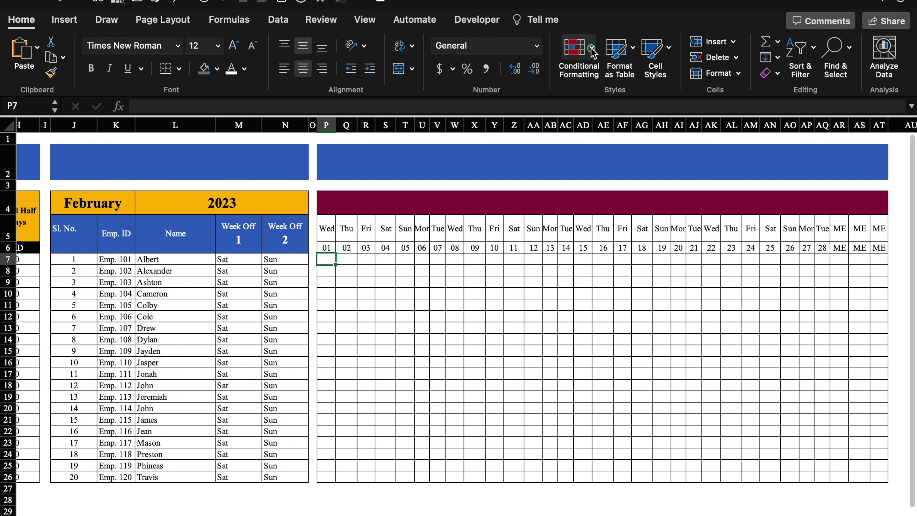
click(577, 54)
click(632, 173)
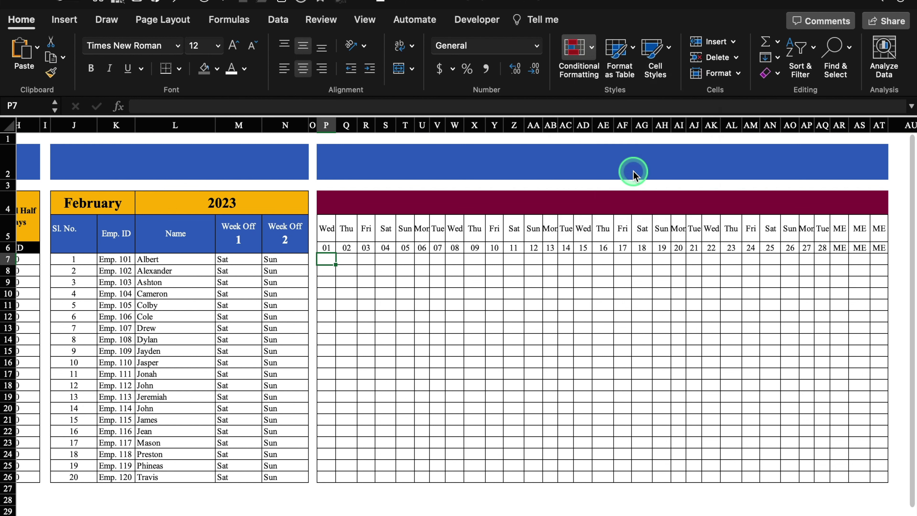
click(456, 120)
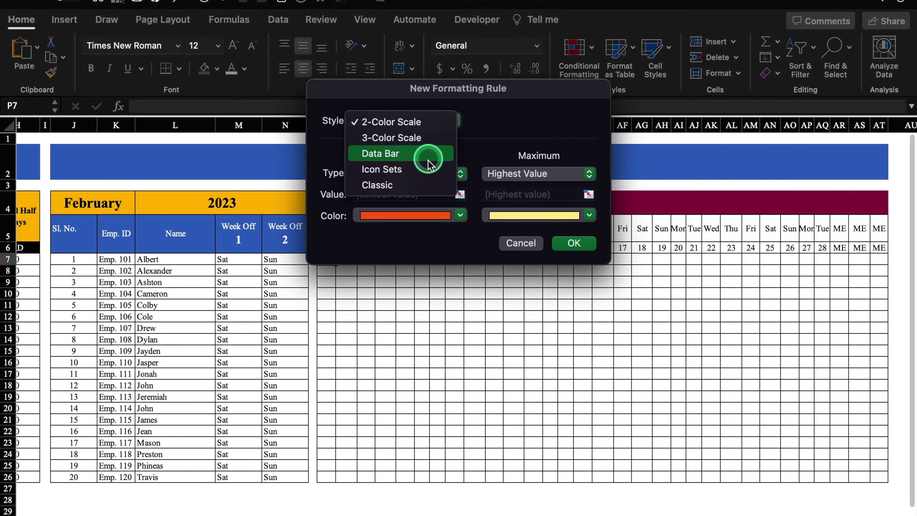
click(426, 184)
click(593, 157)
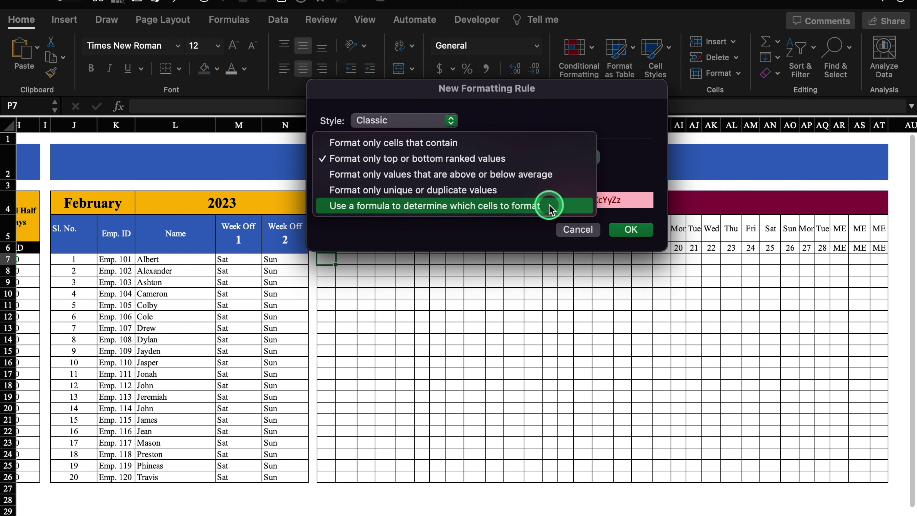
click(549, 206)
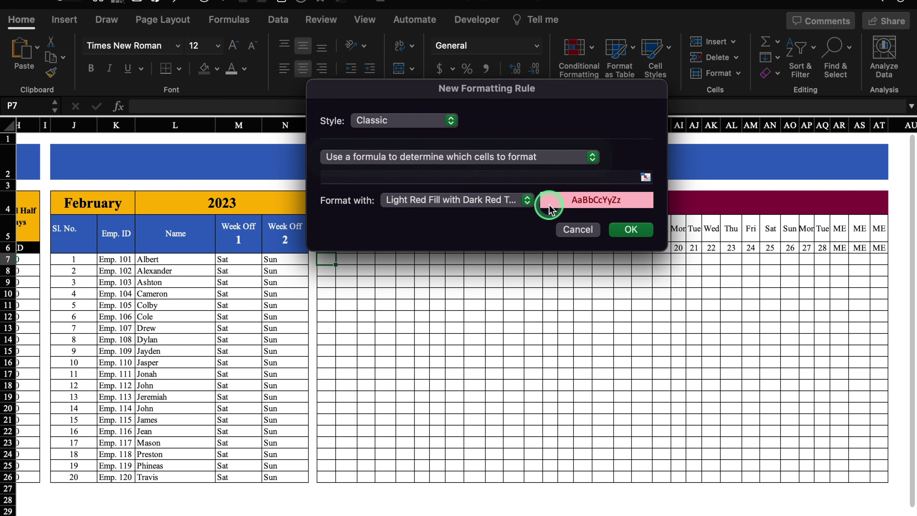
Enter =$M7=P$5 as the rule's formula so it compares the first week-off day with the weekday header.
click(507, 177)
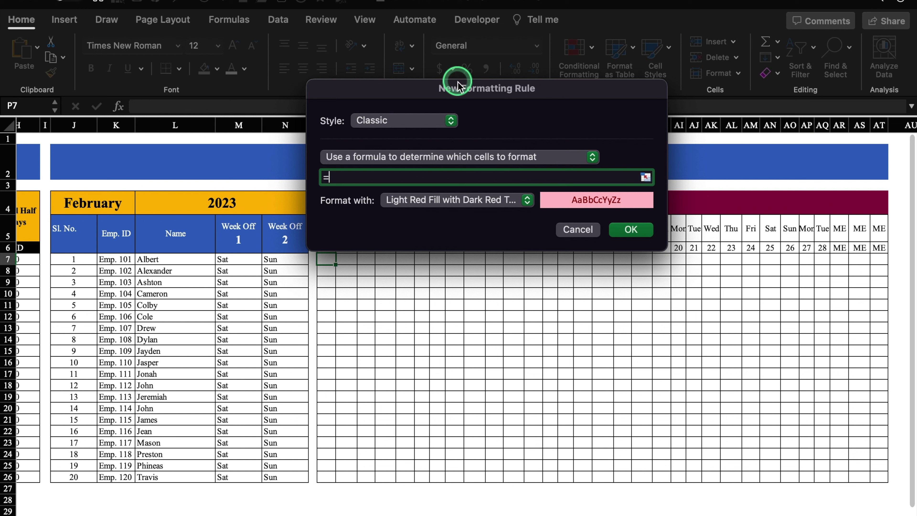
drag(460, 90, 559, 116)
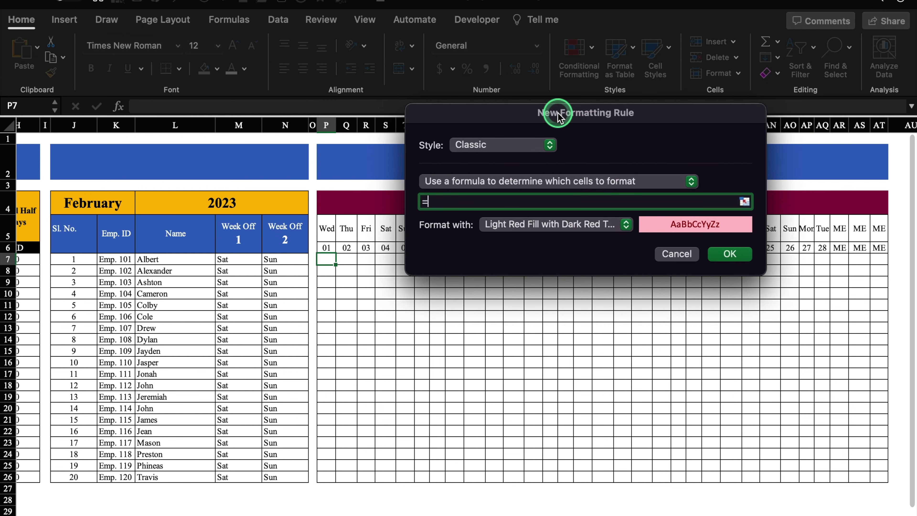
click(276, 257)
click(240, 262)
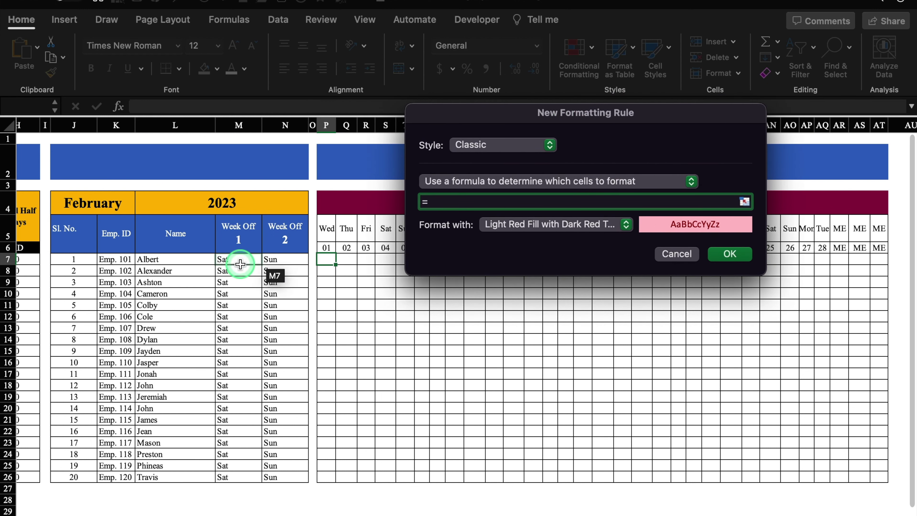
click(449, 202)
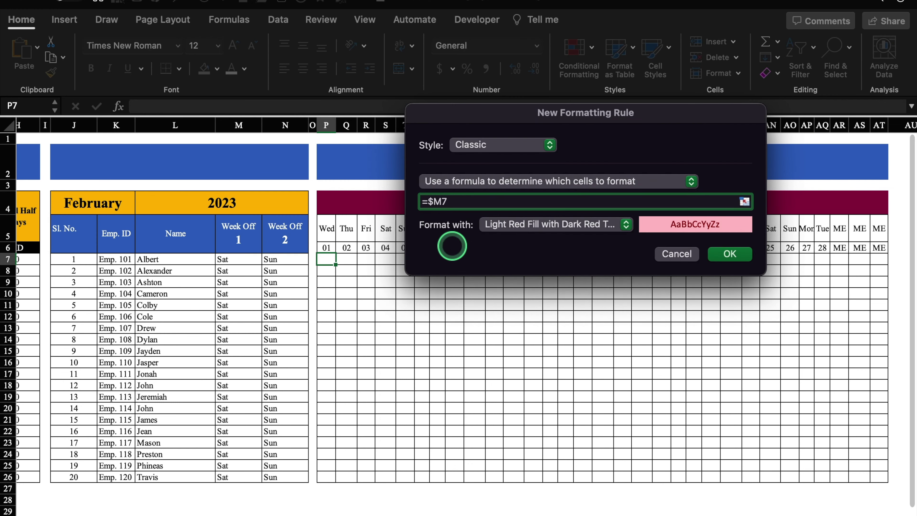
click(467, 202)
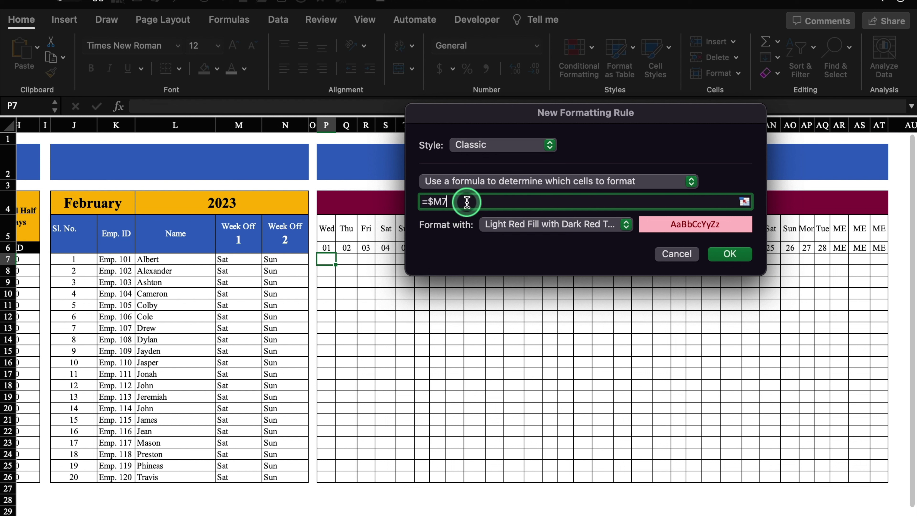
text(=)
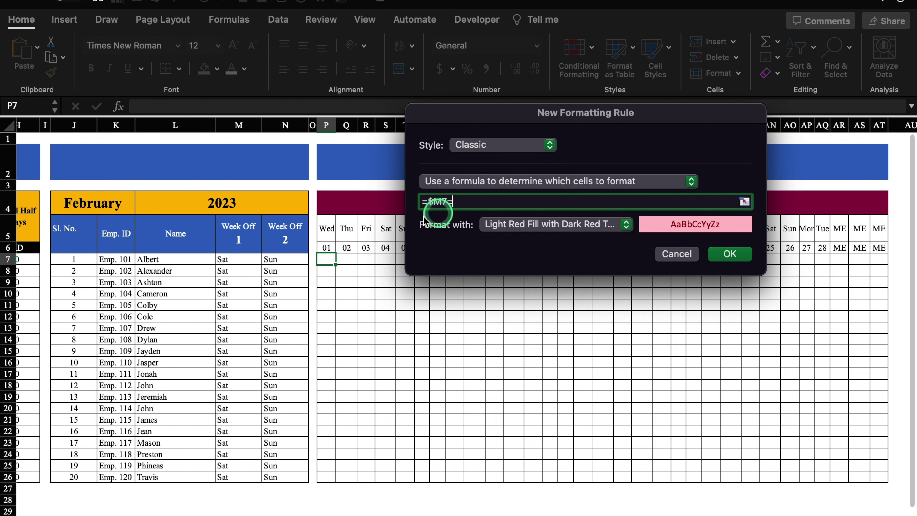
click(326, 228)
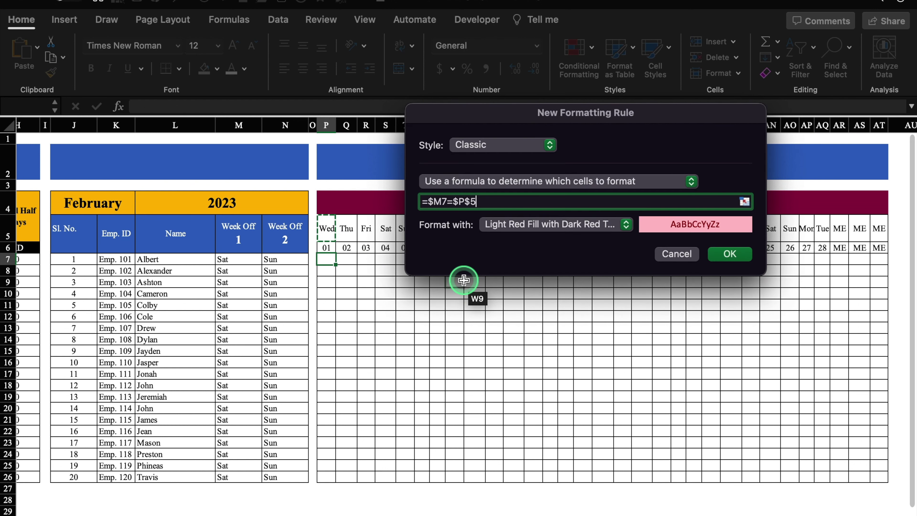
click(458, 201)
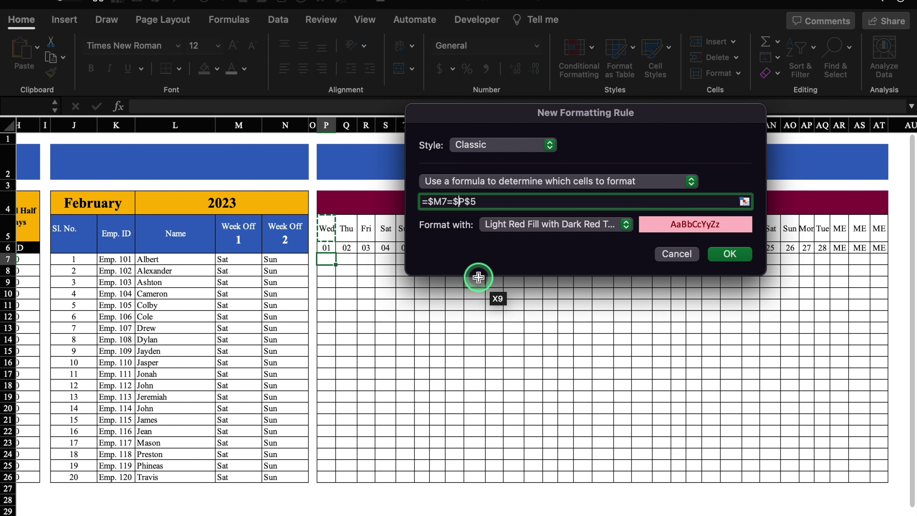
key(BackSpace)
Give the rule a custom fill in the recent maroon colour, apply it and fill P7's formatting through P7:AT26.
click(626, 224)
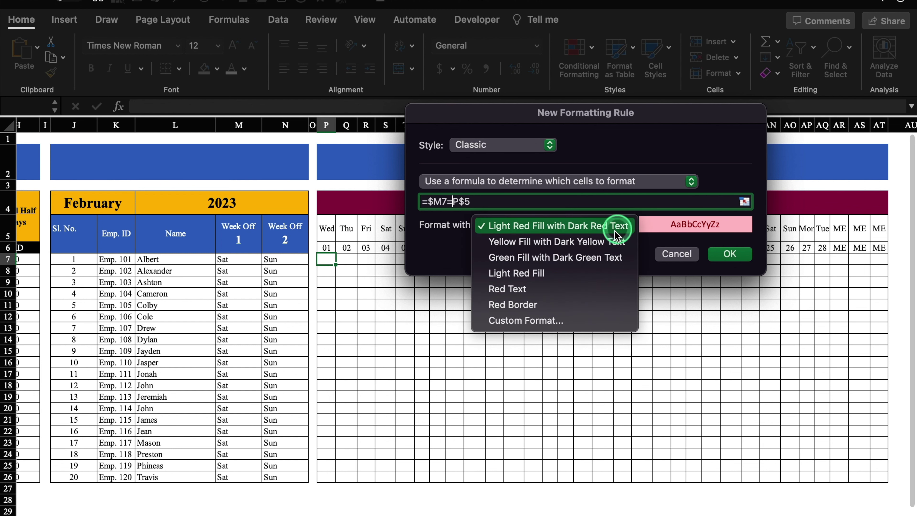
click(578, 321)
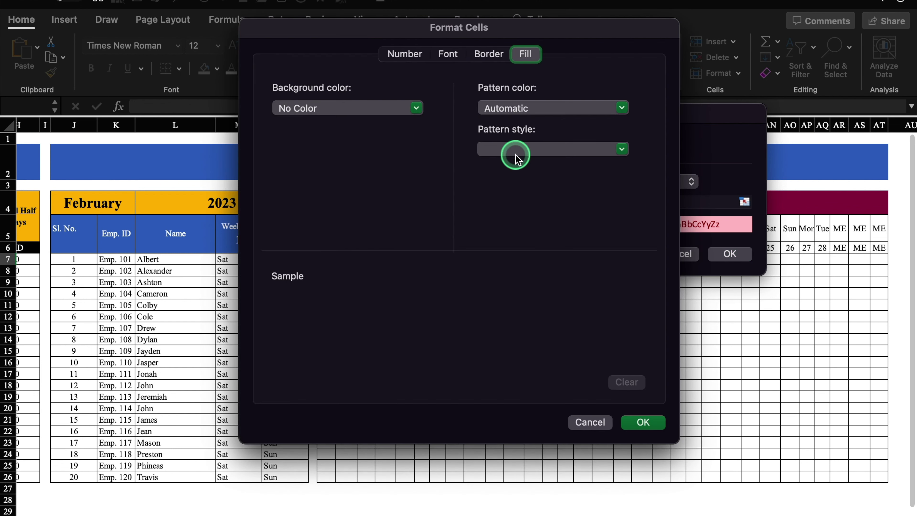
click(417, 107)
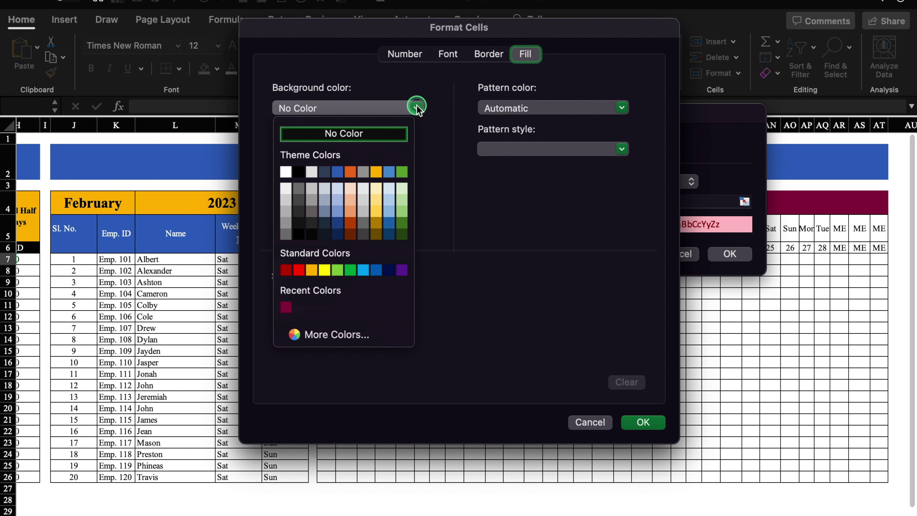
click(287, 307)
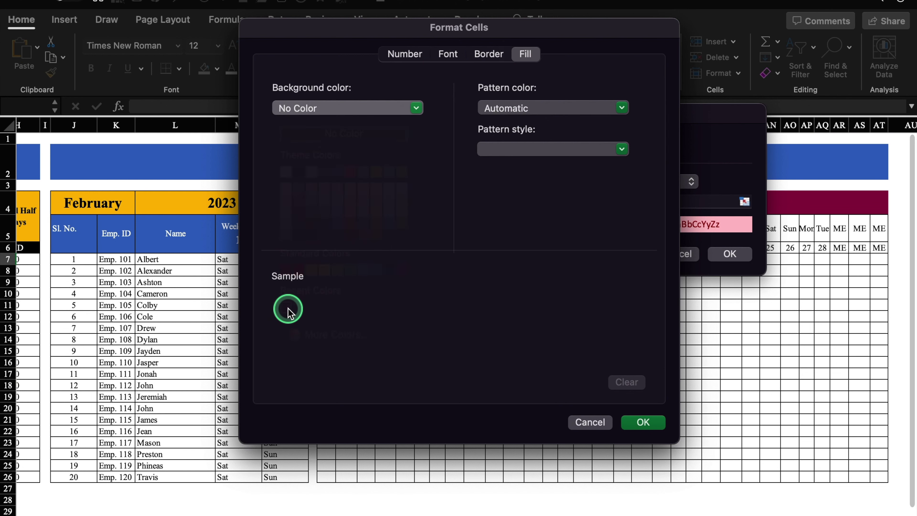
click(644, 422)
click(731, 253)
click(336, 266)
drag(336, 267, 889, 456)
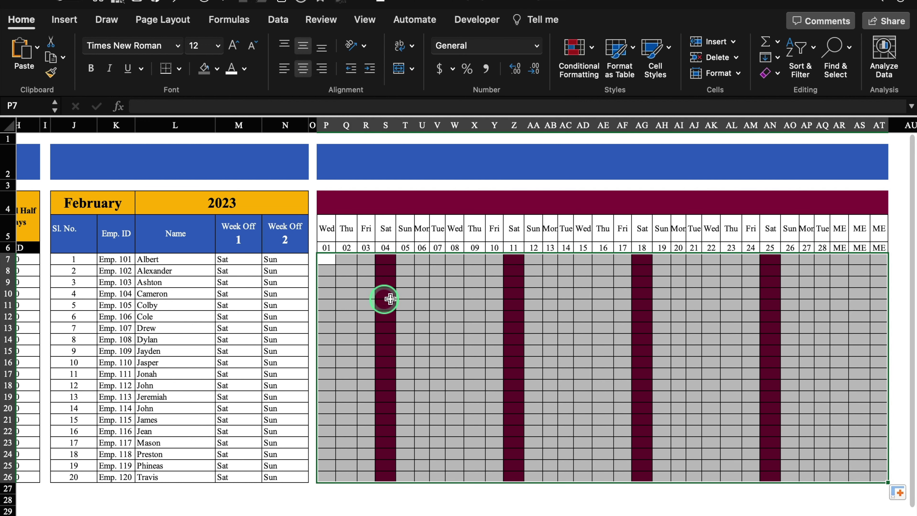
Start a second conditional formatting rule for P7 in the Classic style and bring up its rule type choices.
click(328, 259)
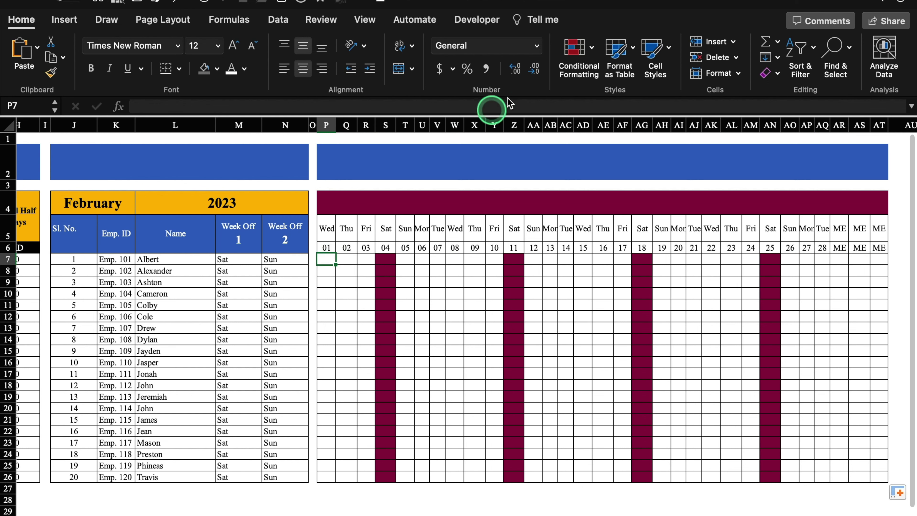
click(582, 49)
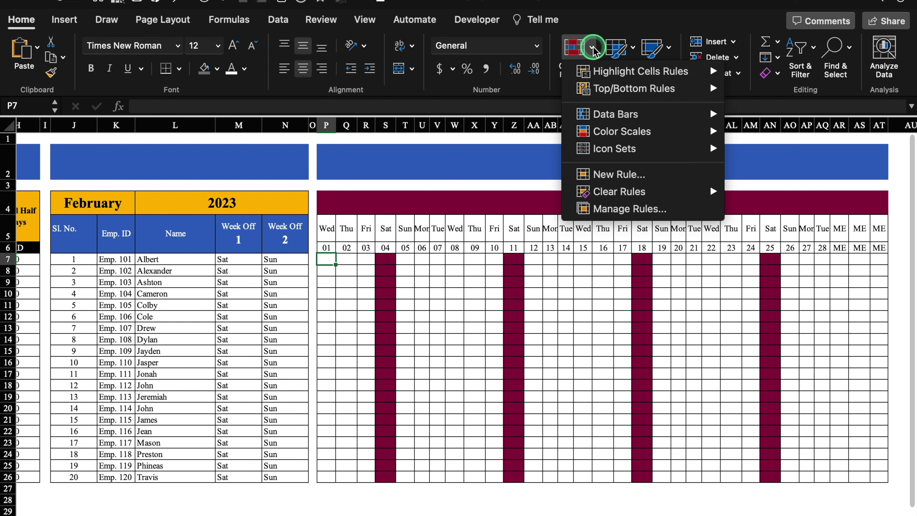
click(632, 174)
click(458, 119)
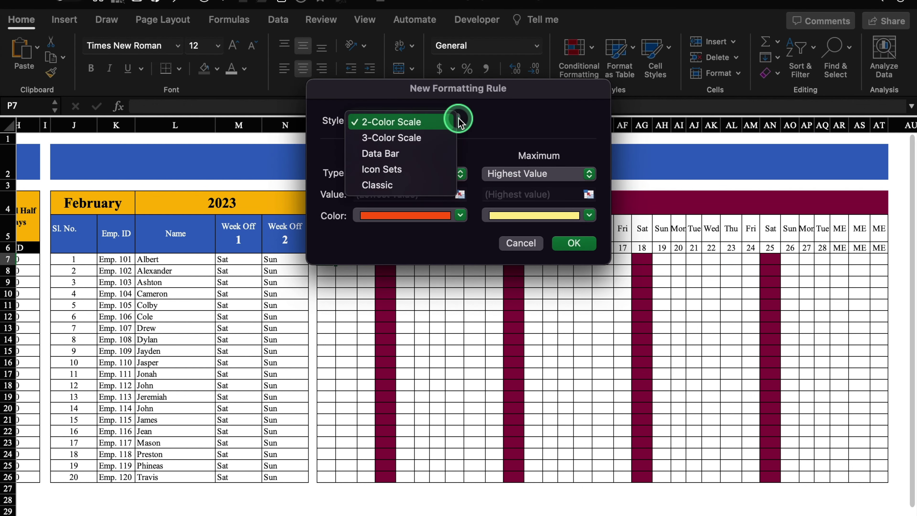
click(424, 183)
click(522, 157)
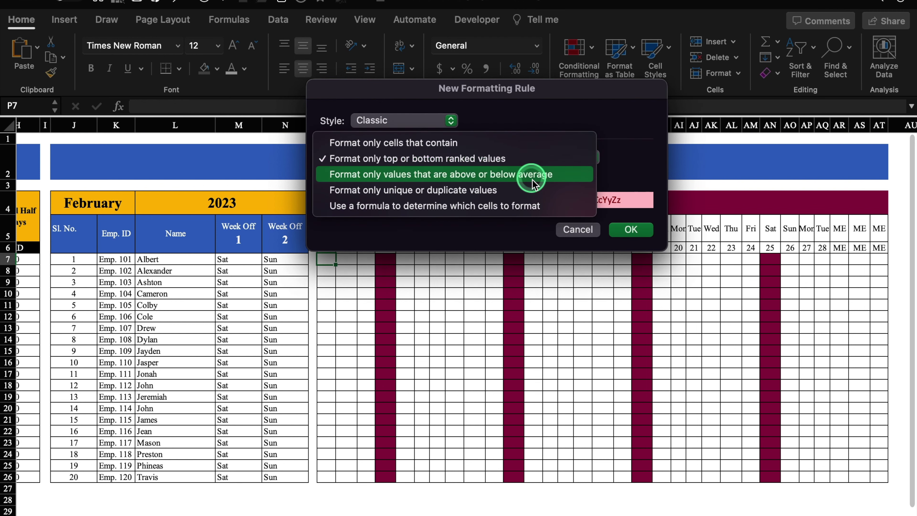
Define a formula-based rule for P7 with the formula =$N7=P$5, comparing the second week off with the day heading.
click(540, 206)
click(483, 178)
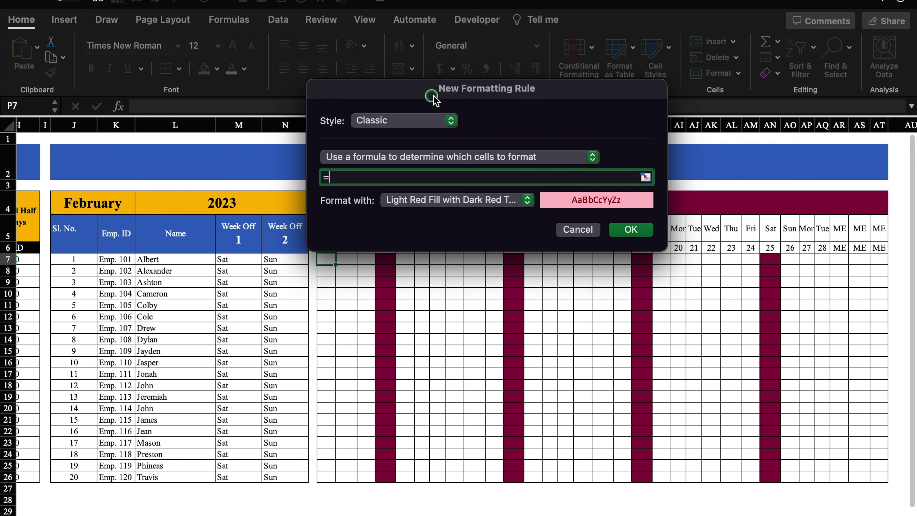
drag(432, 96, 545, 113)
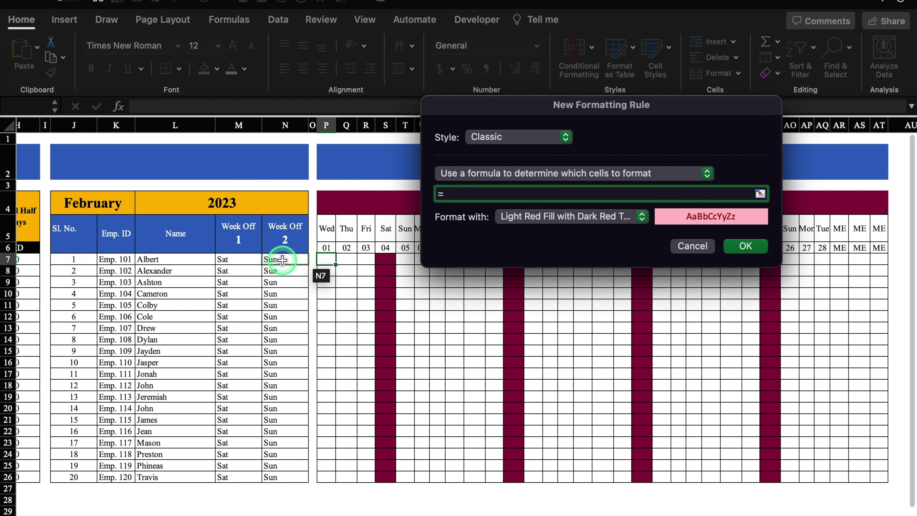
click(282, 260)
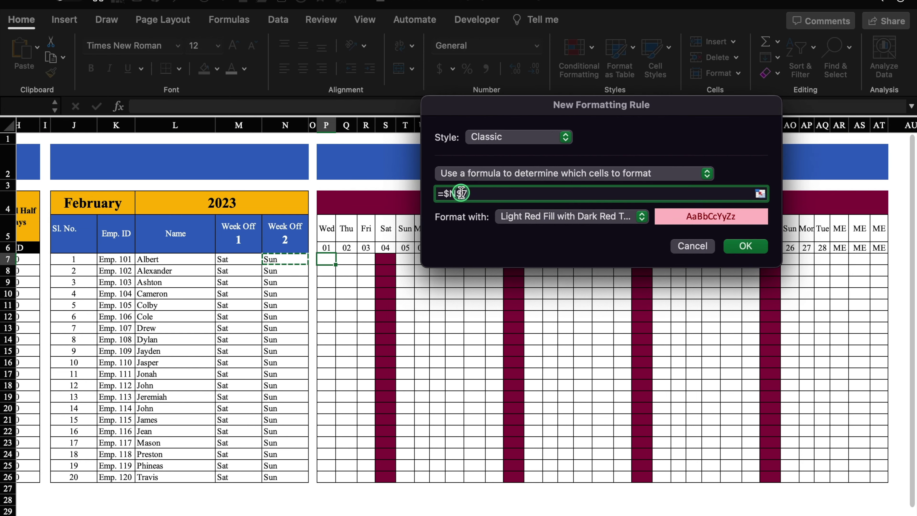
click(461, 194)
click(479, 198)
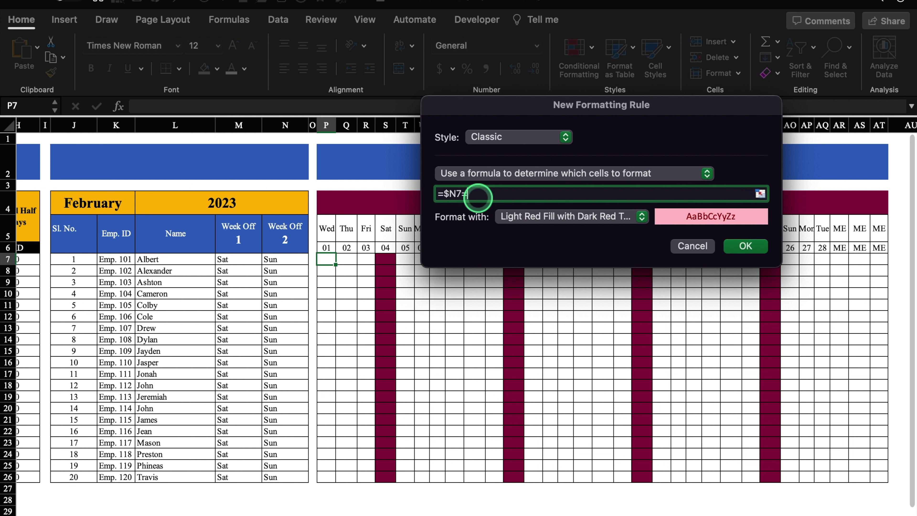
text(=)
click(327, 232)
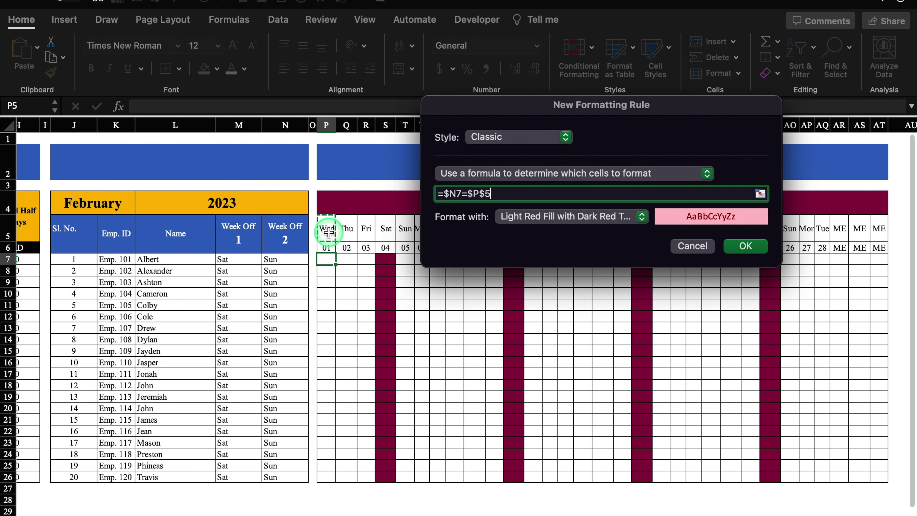
click(472, 193)
key(BackSpace)
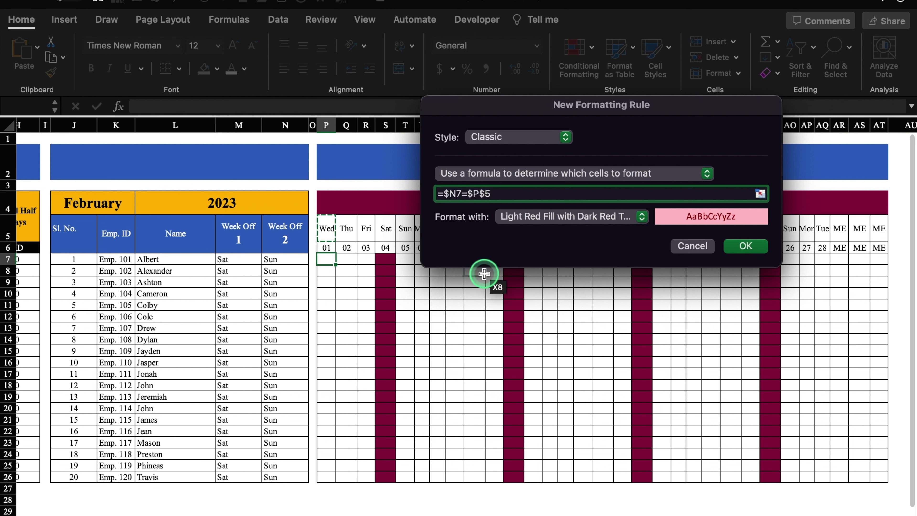
Give the rule a custom dark maroon fill from the recent colors and extend P7 across the calendar grid to AT26.
click(639, 216)
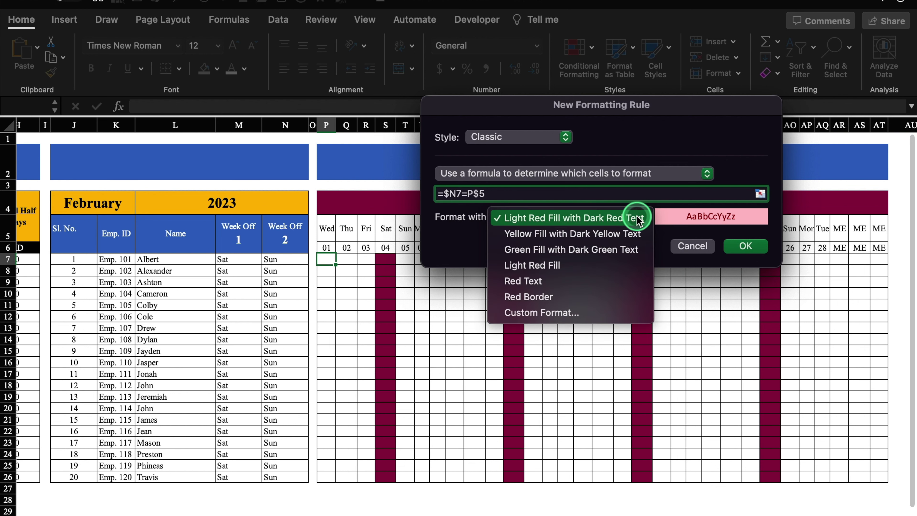
click(585, 312)
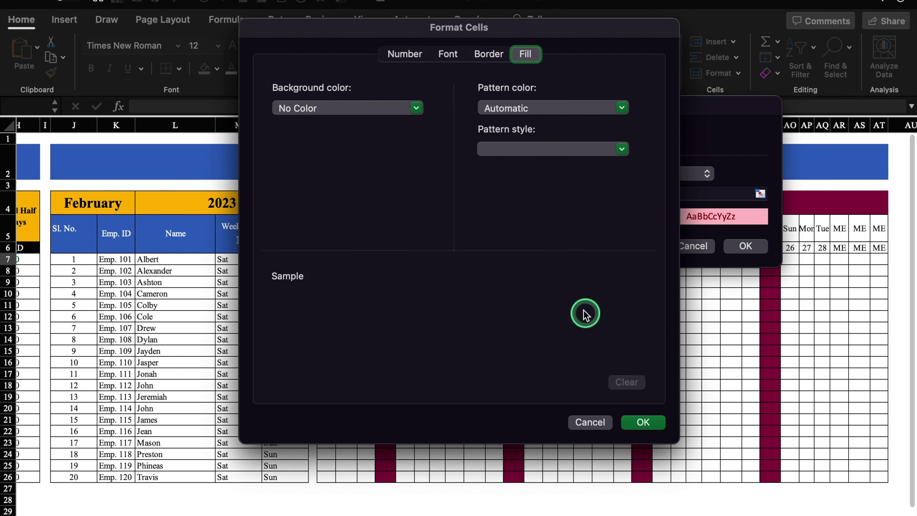
click(416, 108)
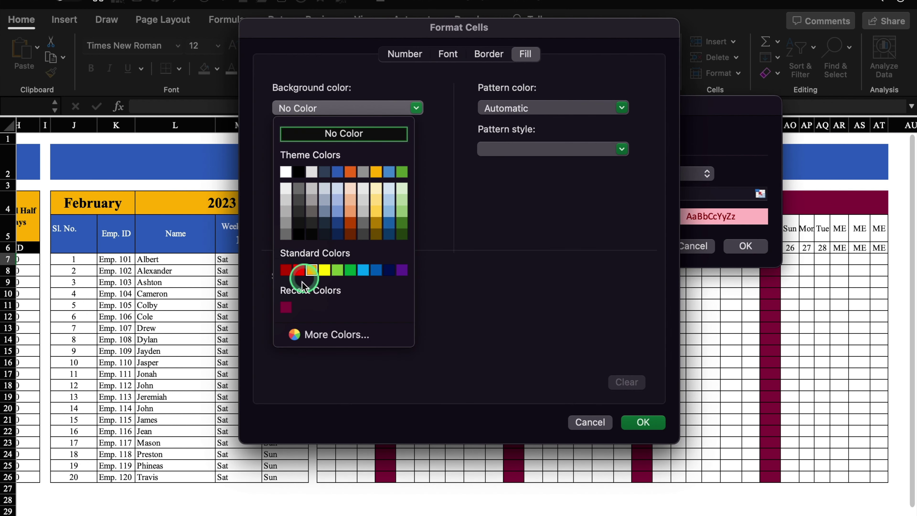
click(285, 308)
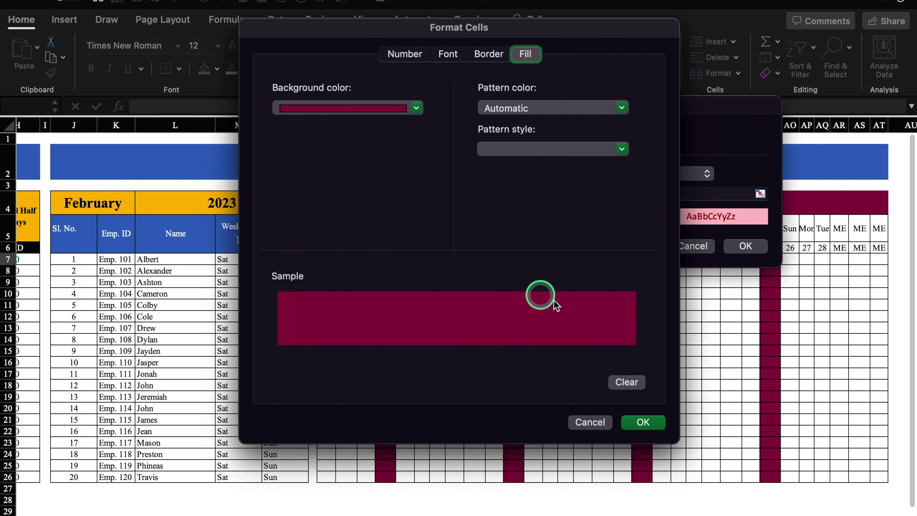
click(643, 422)
click(725, 249)
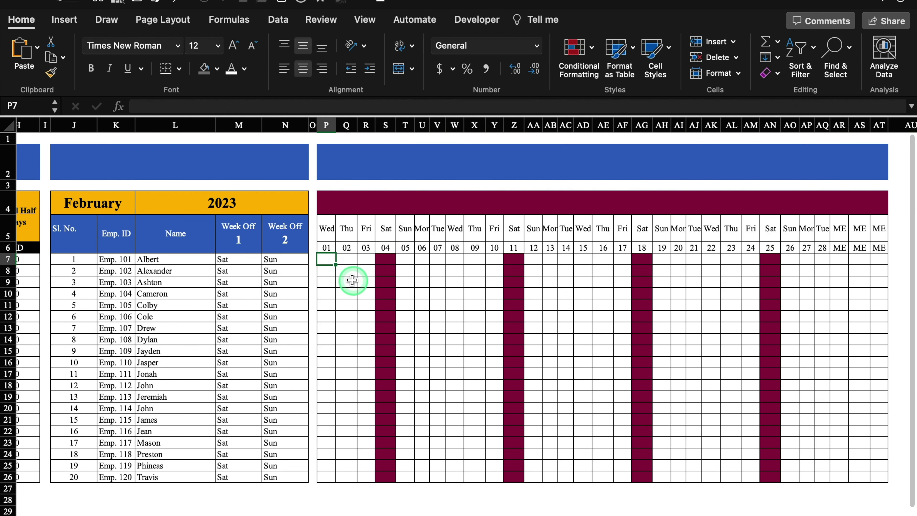
drag(334, 264, 349, 438)
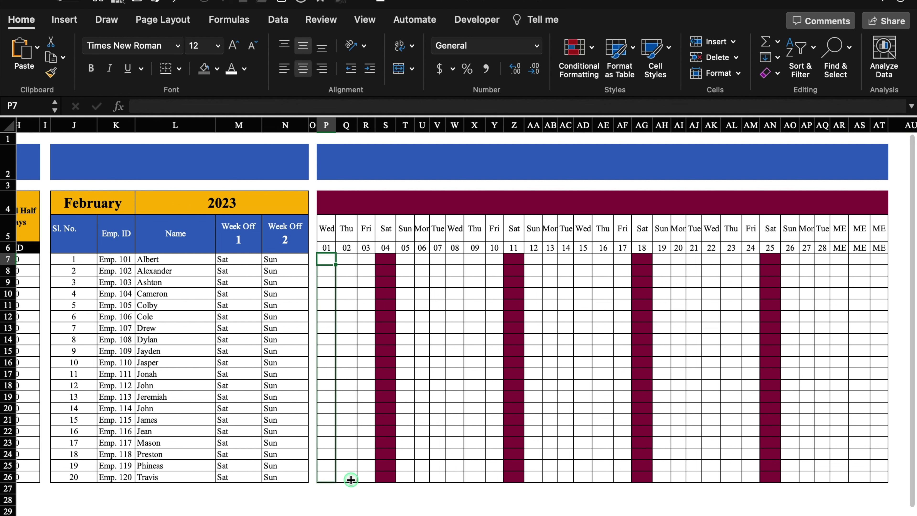
drag(335, 482, 879, 477)
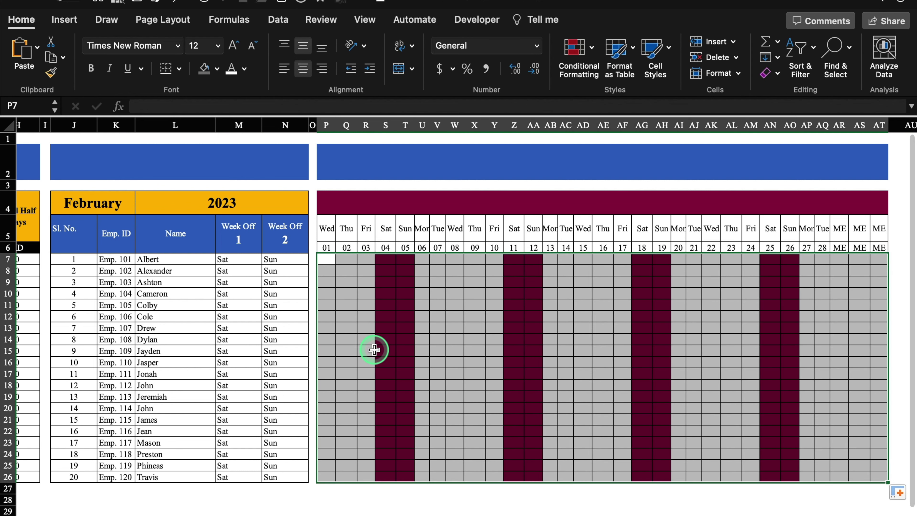
Fill Week Off 1 and Week Off 2 down from row 7 to row 26 as running weekday series.
click(241, 258)
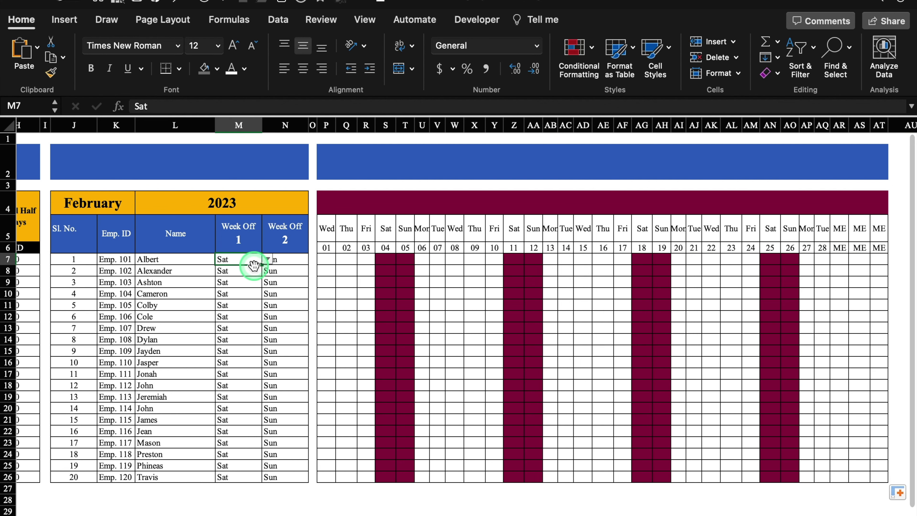
drag(261, 266, 265, 481)
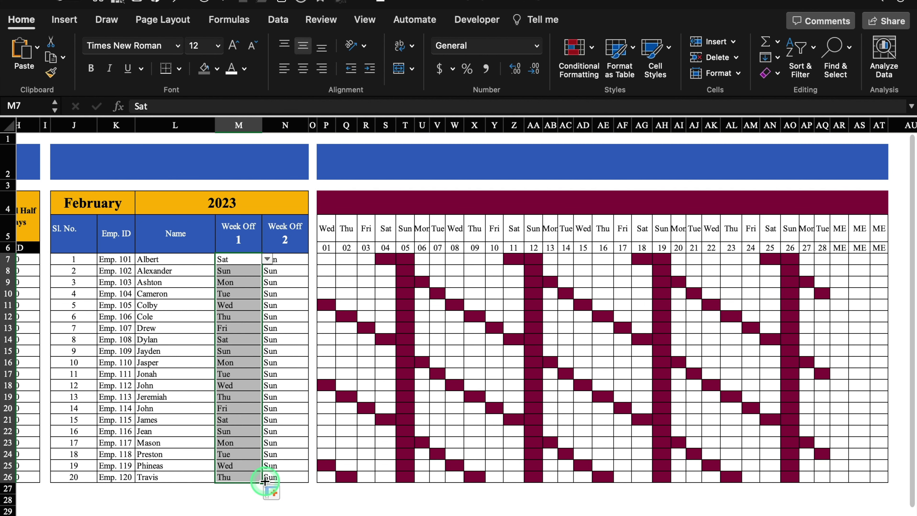
click(279, 259)
drag(307, 265, 307, 481)
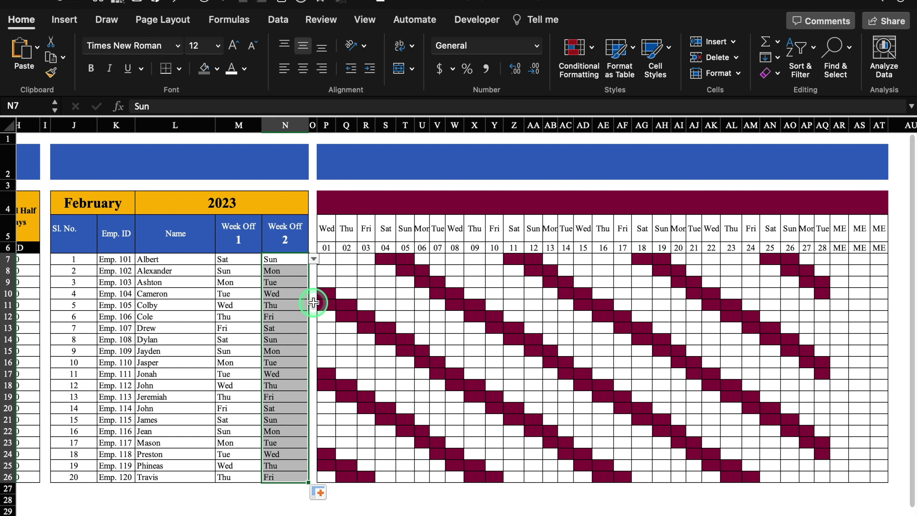
Set Week Off 2 in N7 to None and fill it down to N26.
click(297, 260)
click(313, 259)
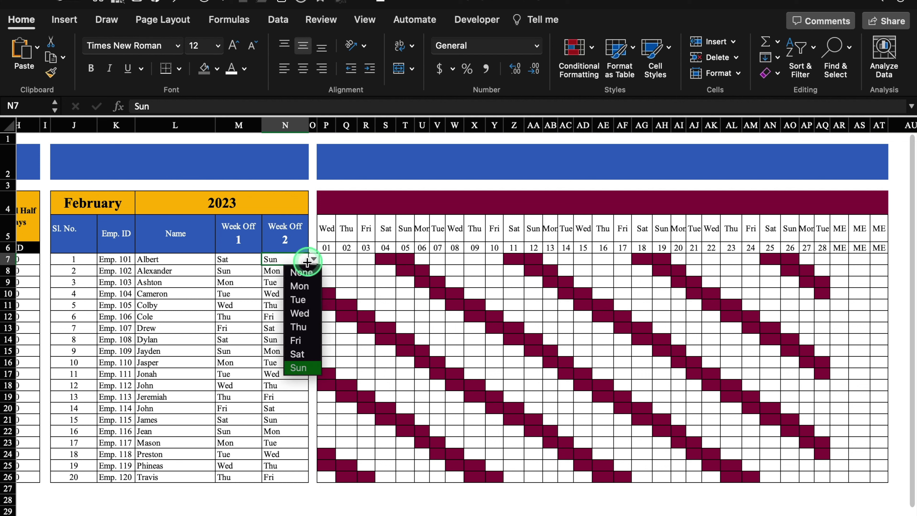
click(304, 271)
drag(307, 265, 294, 481)
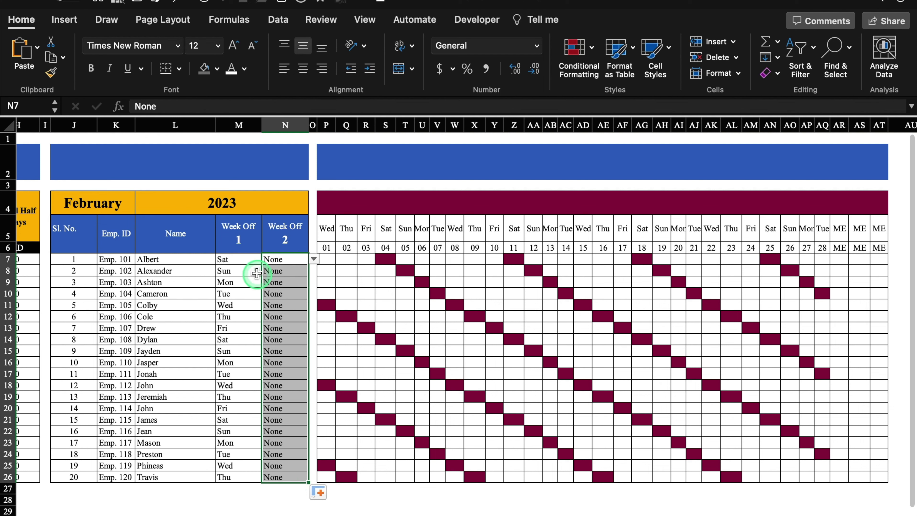
Fill Week Off 1 from M7 down to M26 as copied cells, so every employee has Sat.
click(260, 264)
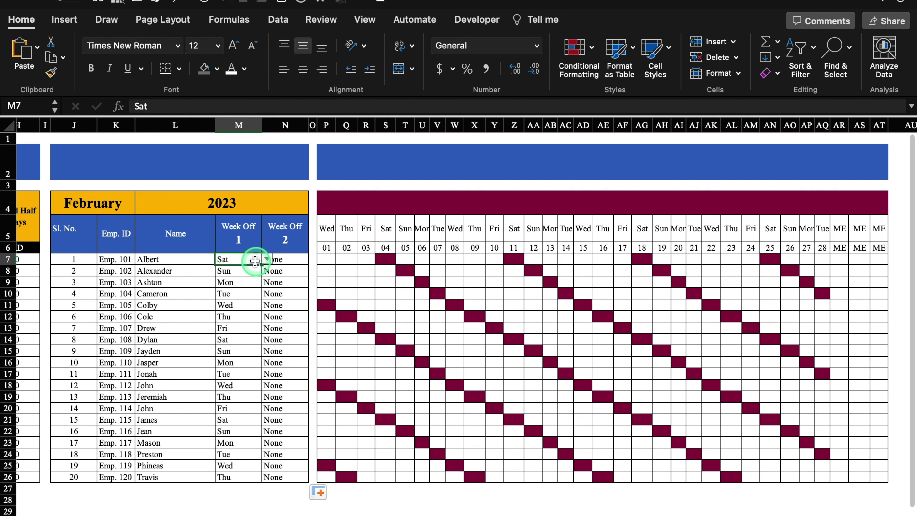
drag(261, 264, 252, 483)
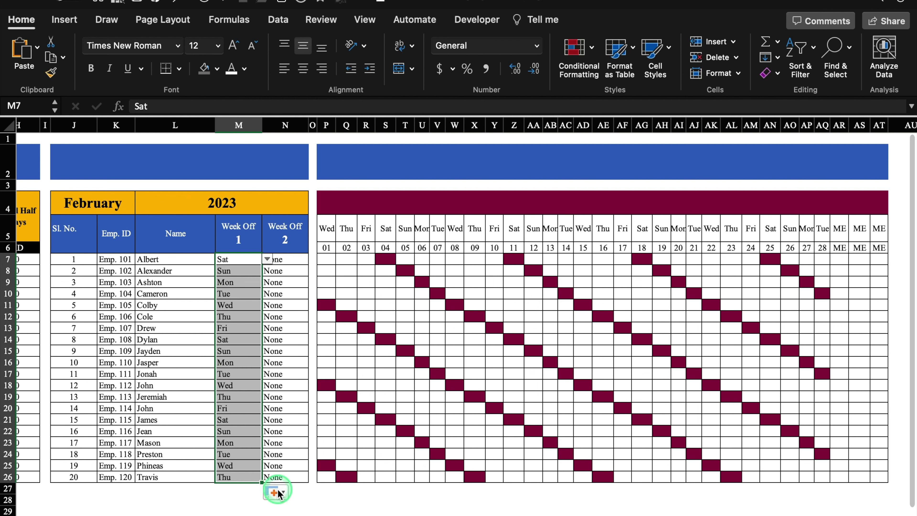
click(275, 492)
click(324, 376)
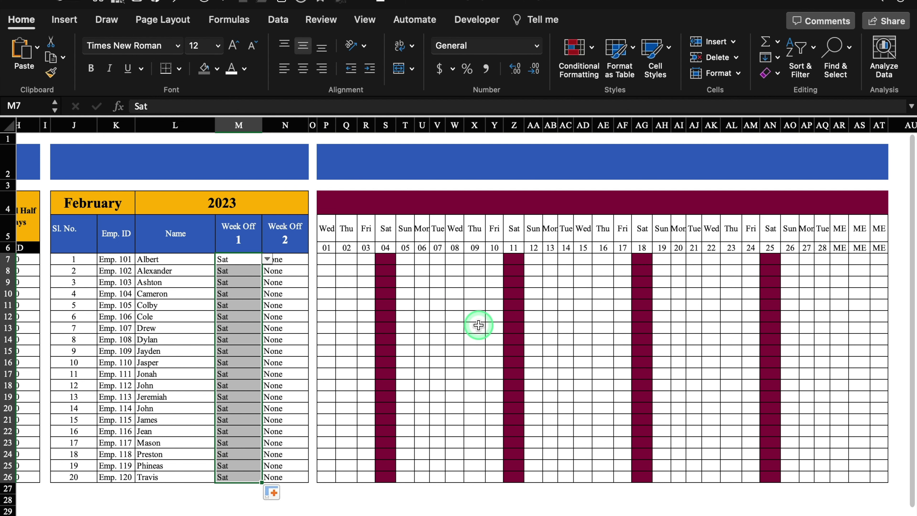
Create a classic conditional formatting rule for P5:AT26 that uses a formula to determine which cells to format.
click(642, 271)
drag(326, 228, 873, 476)
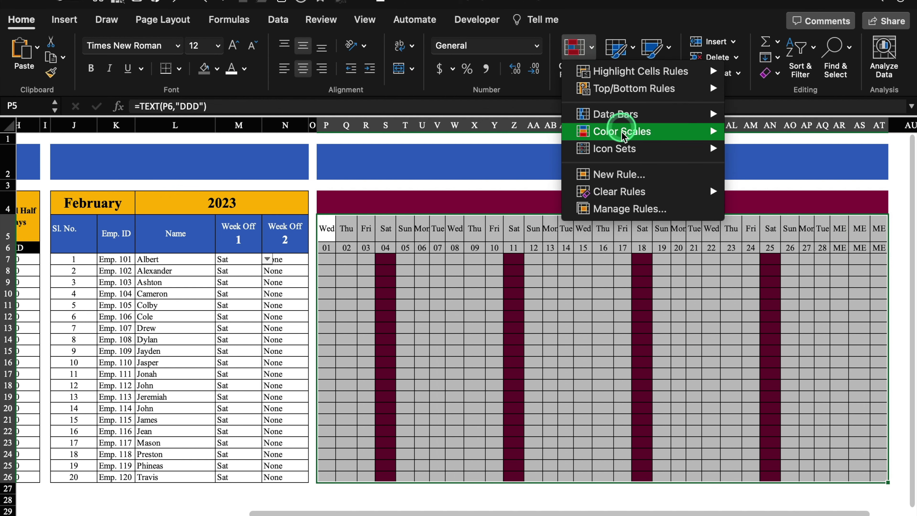
click(614, 174)
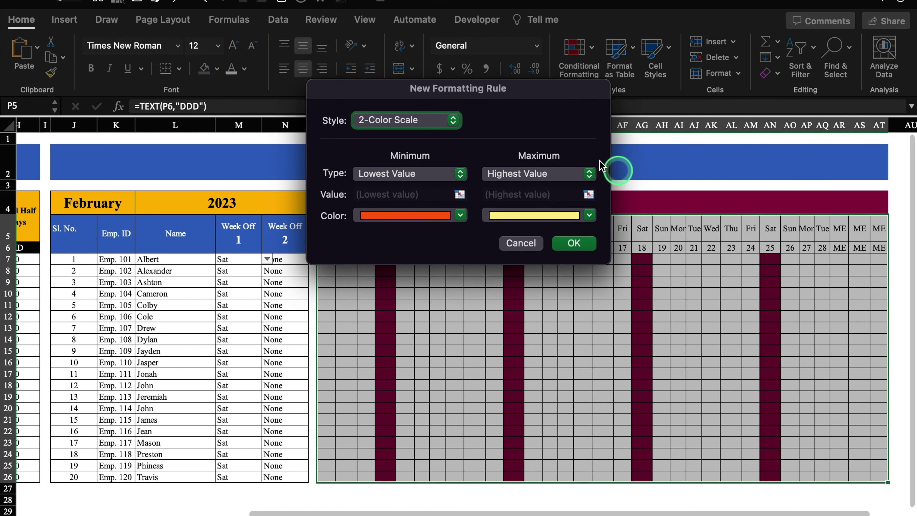
click(450, 119)
click(419, 183)
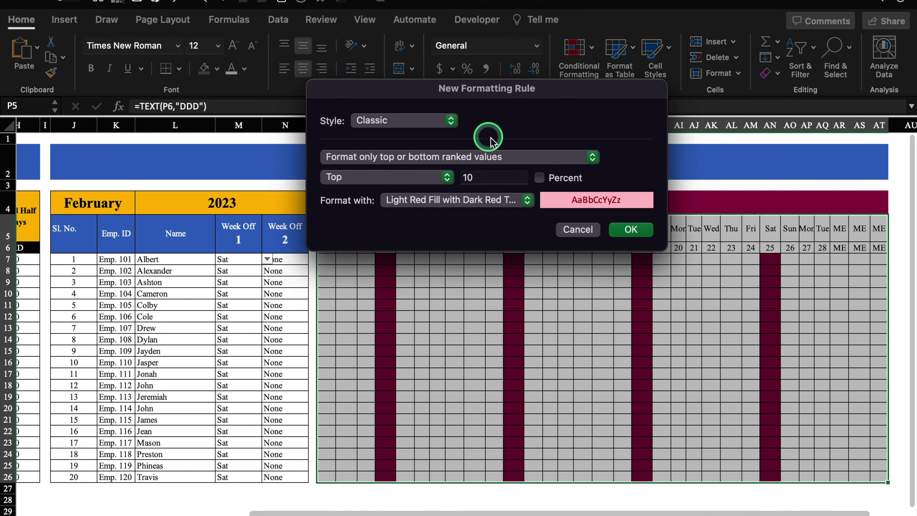
click(539, 155)
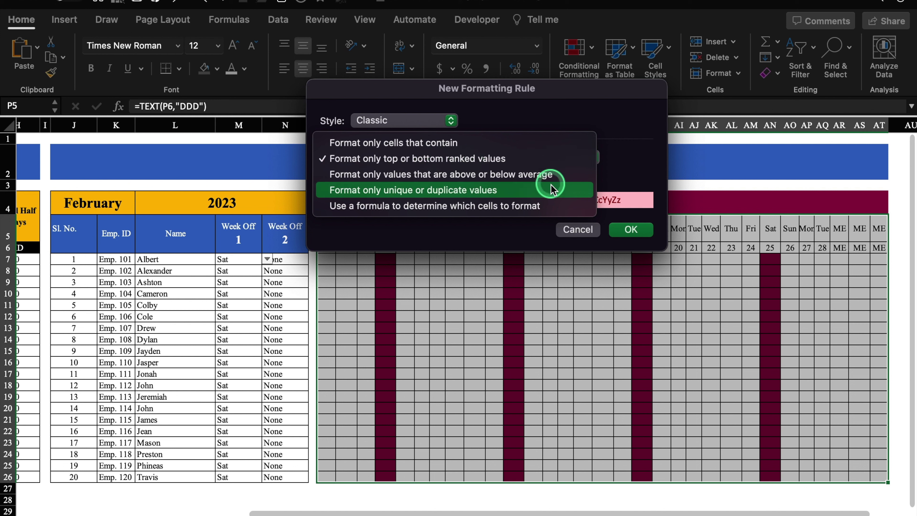
click(555, 206)
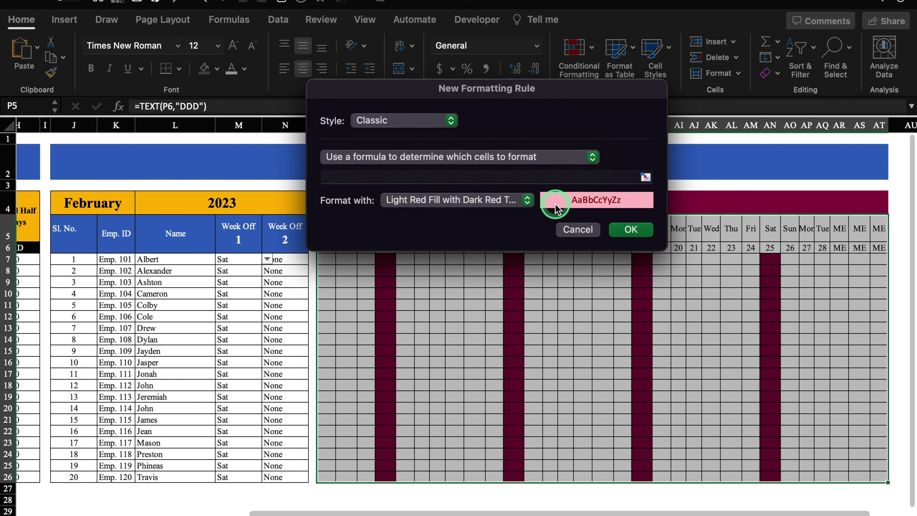
Set the rule's formula to =P$5="ME", keeping only the row reference absolute.
click(490, 177)
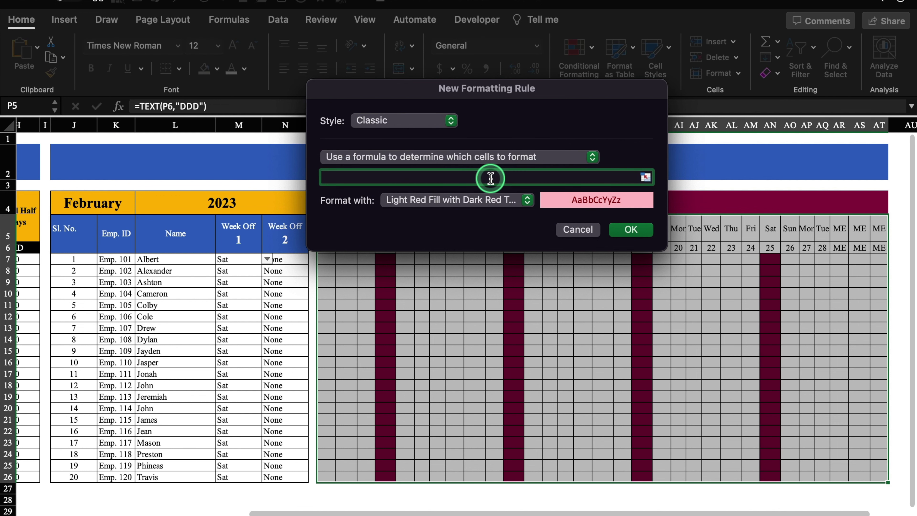
drag(493, 91, 510, 280)
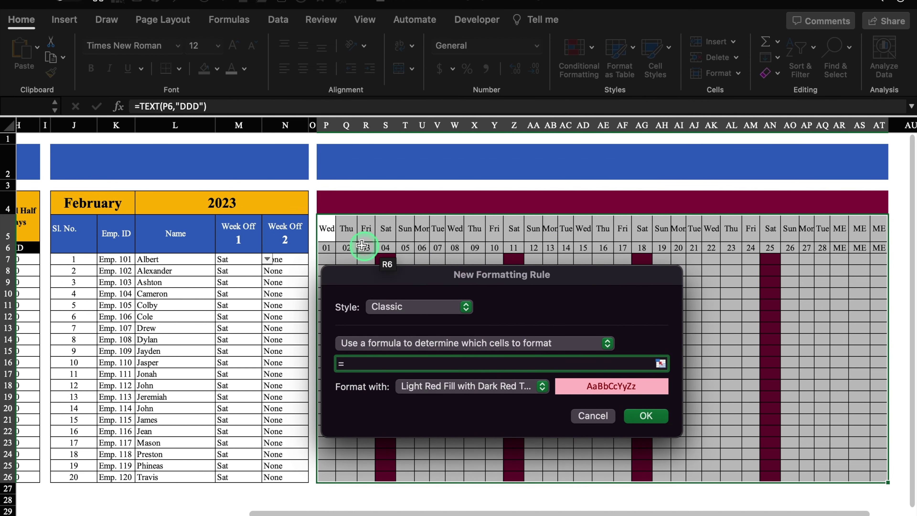
click(327, 231)
click(349, 363)
key(BackSpace)
click(379, 363)
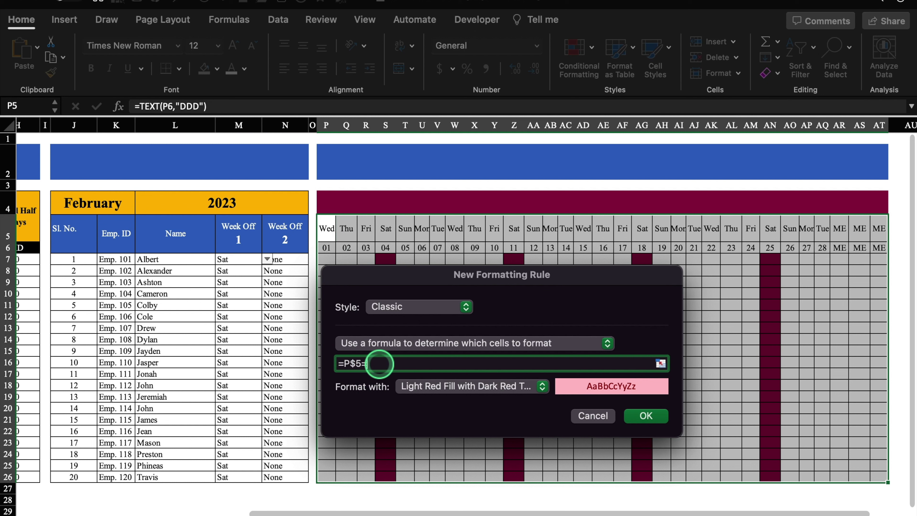
text(=)
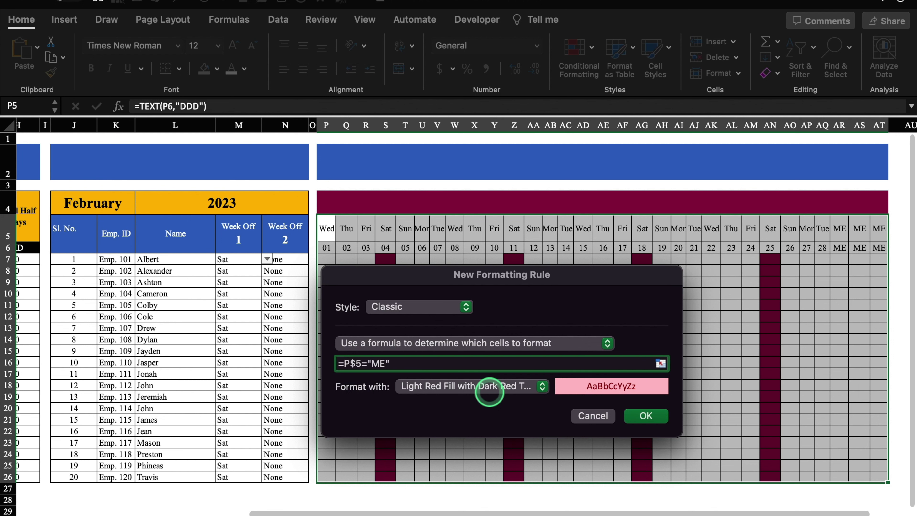
Give the ME rule a custom format with standard red fill and matching red font, and apply it to P5:AT26.
click(542, 387)
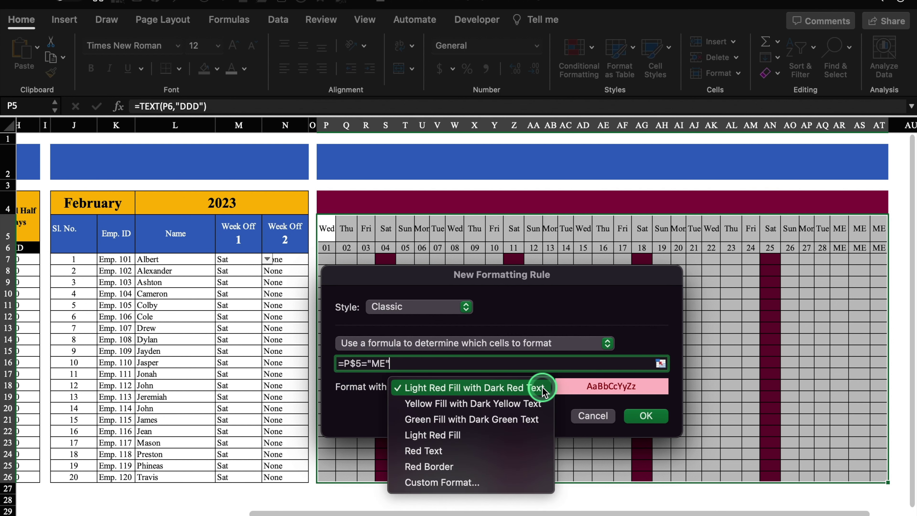
click(487, 483)
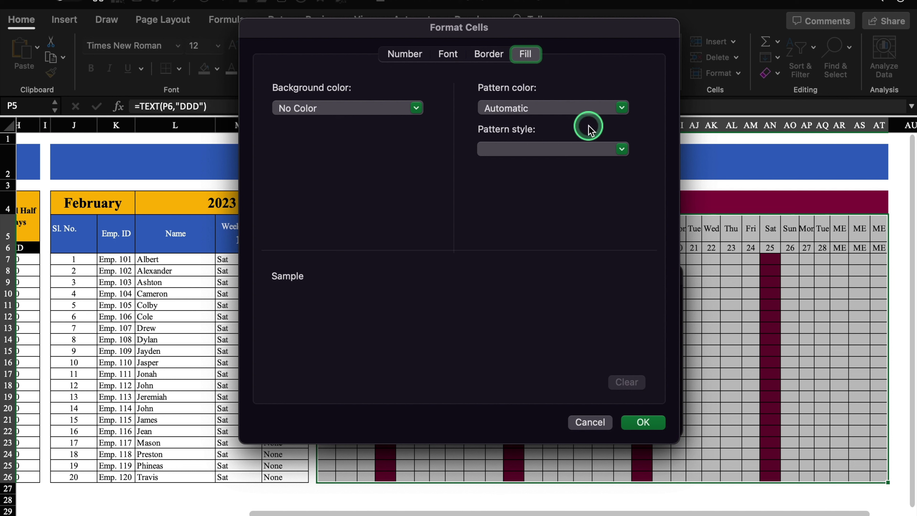
click(416, 108)
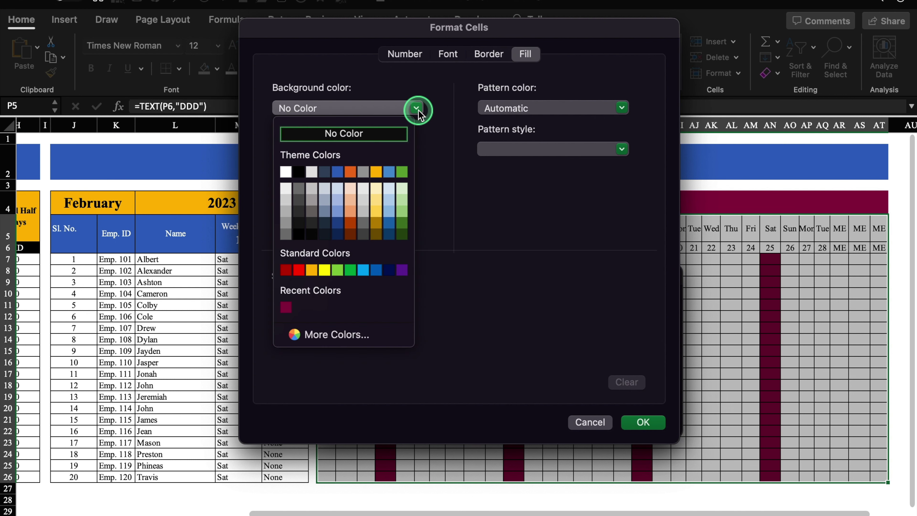
click(300, 270)
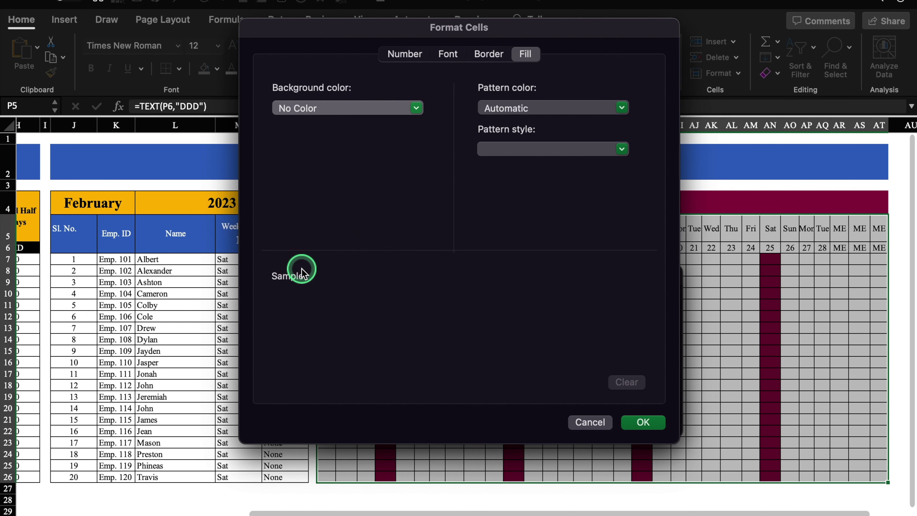
click(453, 59)
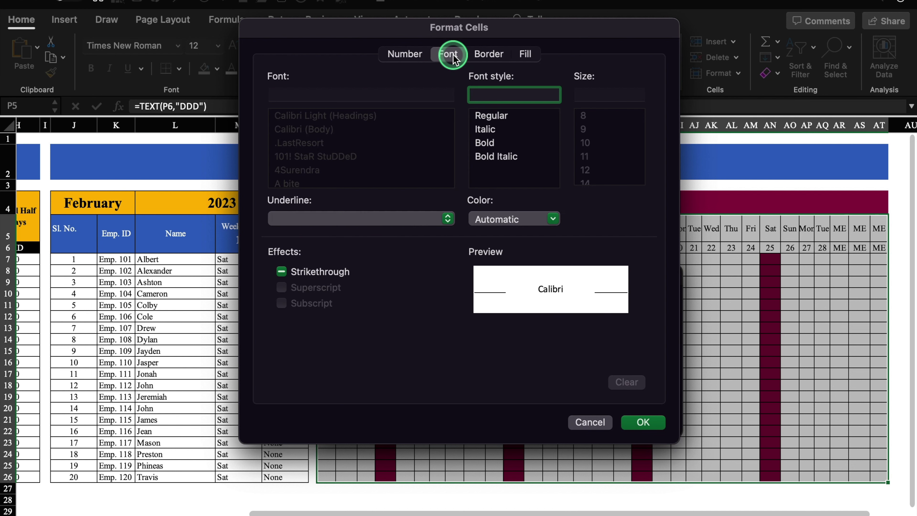
click(545, 221)
click(495, 379)
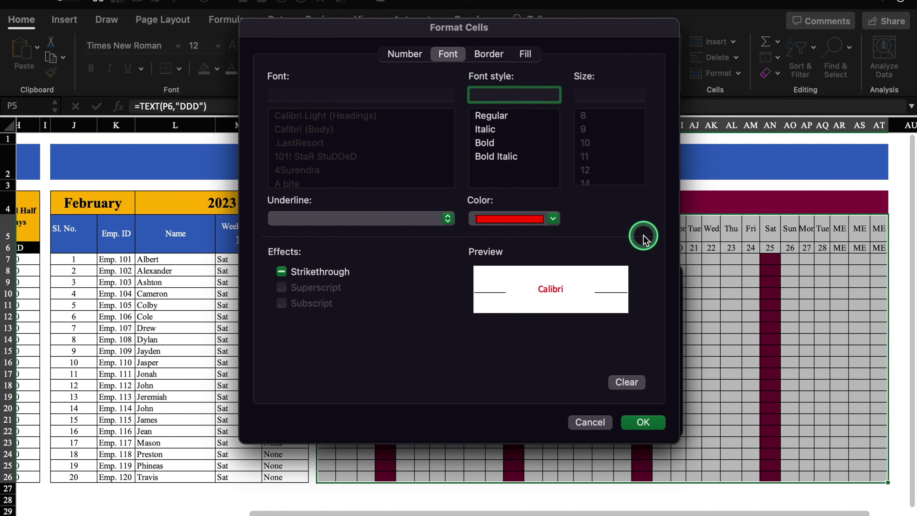
click(643, 422)
click(646, 415)
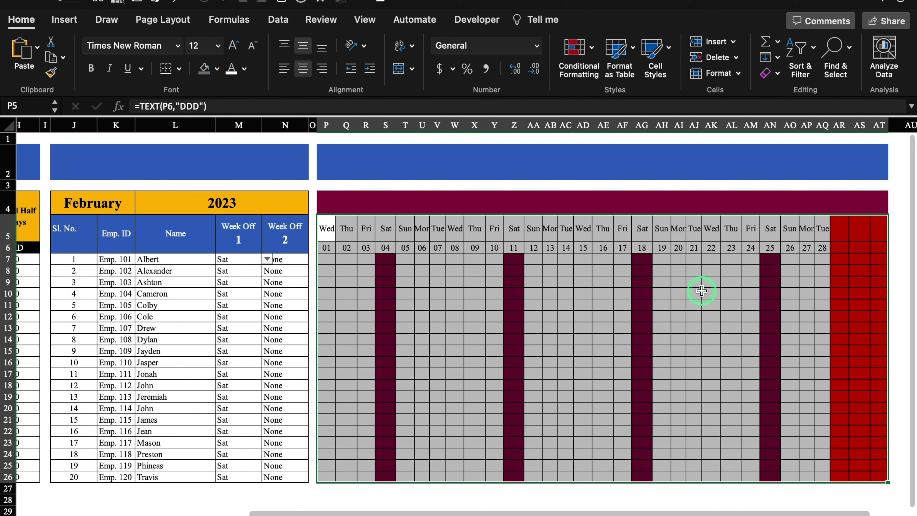
Increase the height of header row 4 above the calendar and make spacer row 3 thinner.
click(421, 270)
drag(4, 214, 4, 254)
drag(7, 188, 9, 183)
Begin a VLOOKUP formula in P4 that looks up P6 in columns F:G of the Setting sheet.
drag(326, 217, 451, 222)
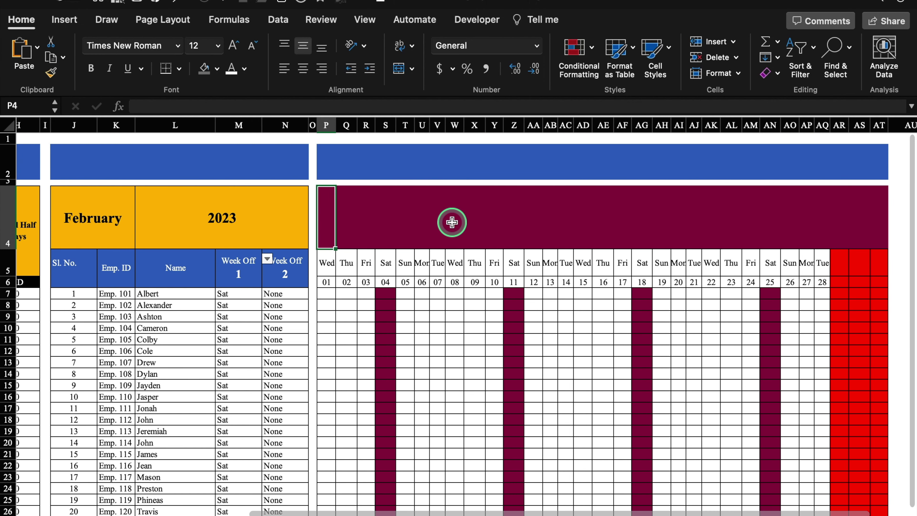
text(=)
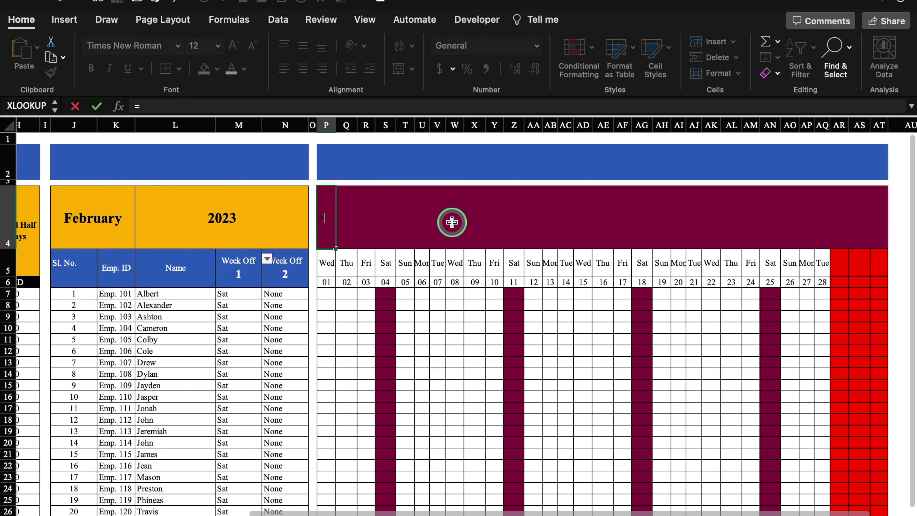
text(VL)
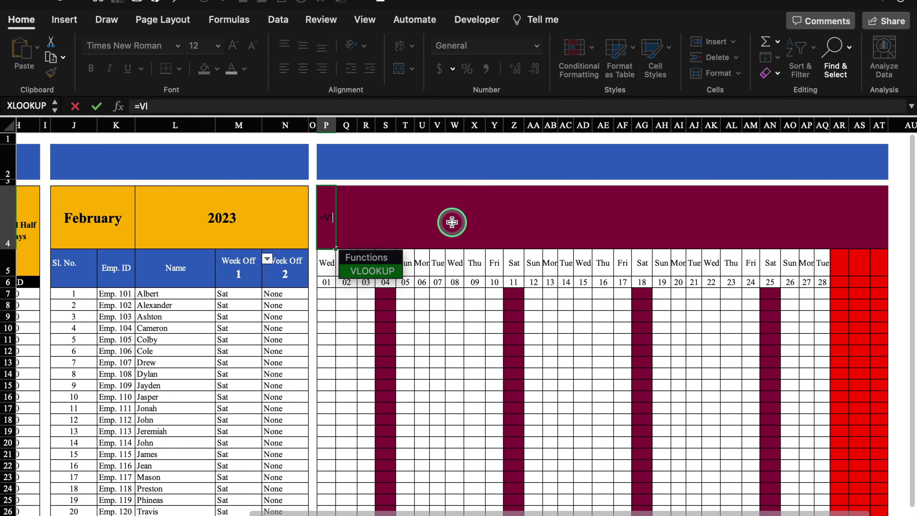
double_click(380, 269)
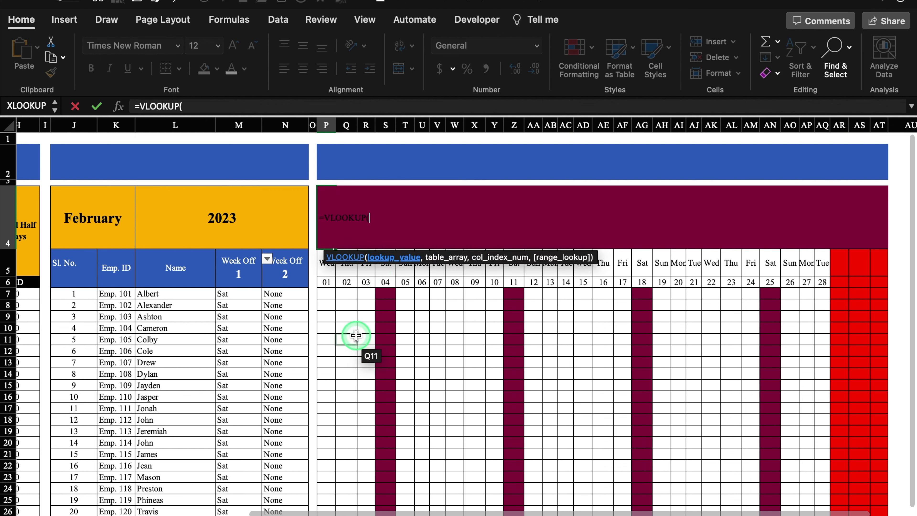
click(329, 281)
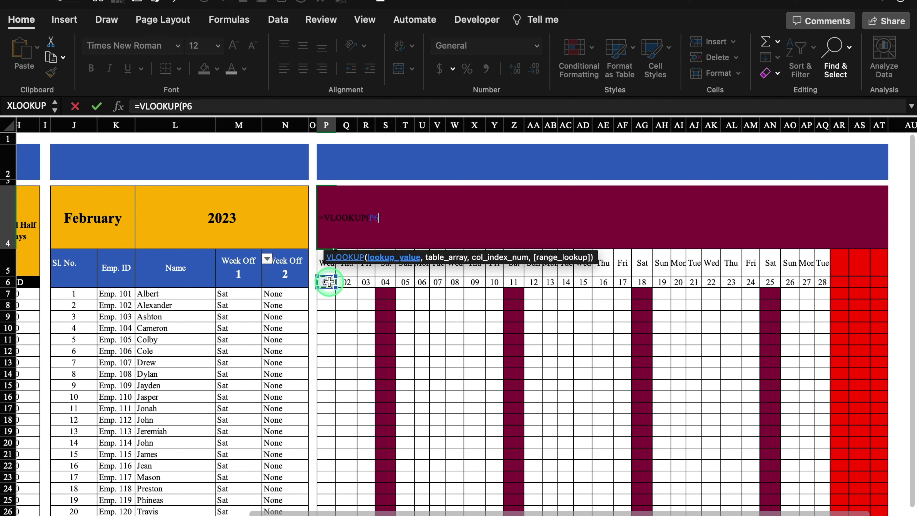
text(,)
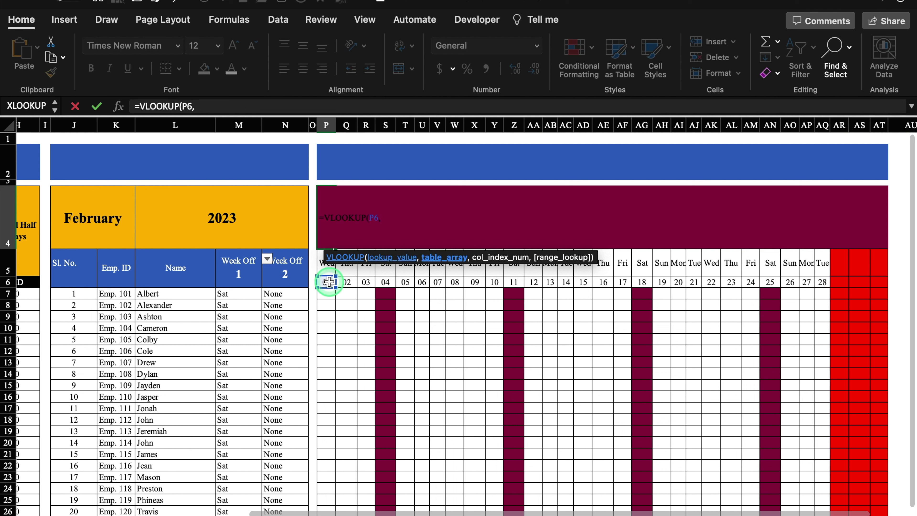
key(ctrl+Page_Down)
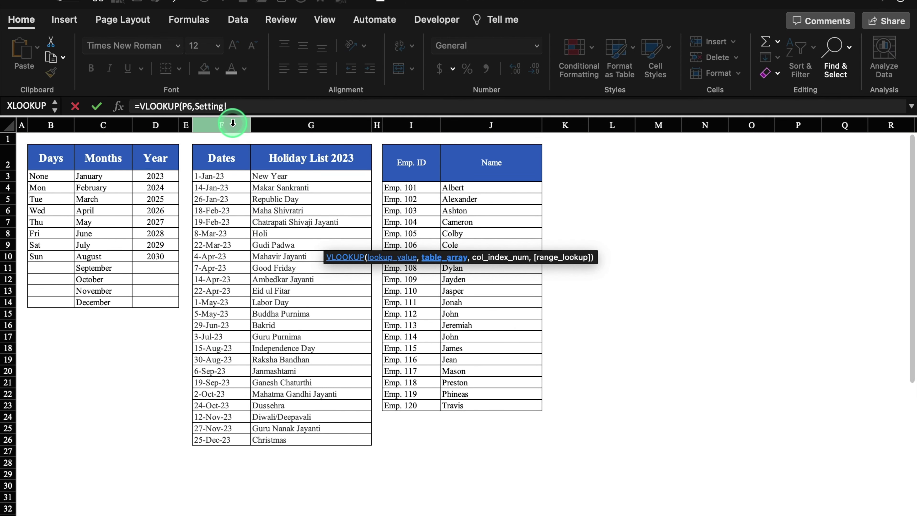
drag(233, 123, 302, 127)
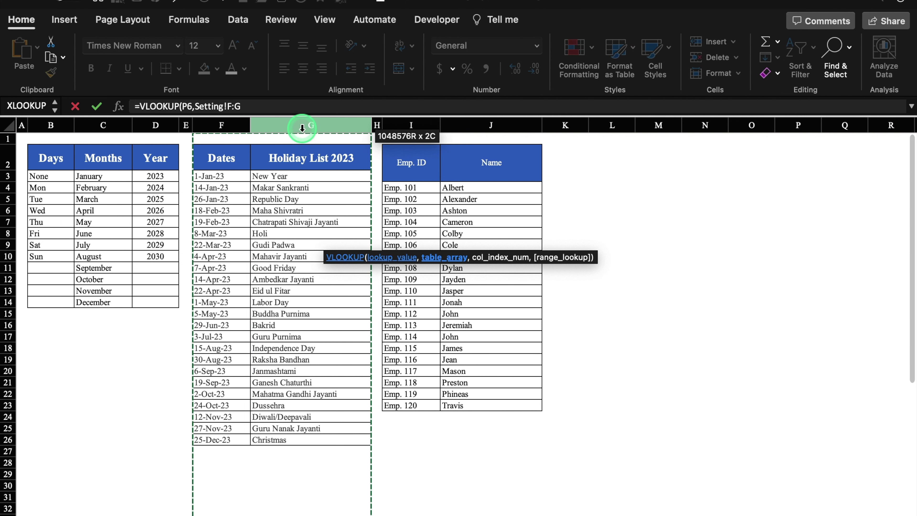
drag(301, 127, 302, 127)
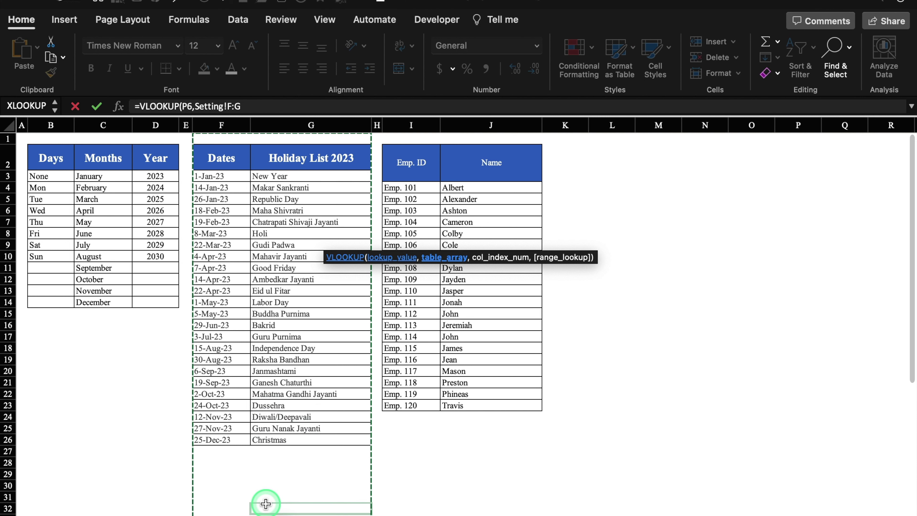
Make the lookup columns absolute and complete the formula as =VLOOKUP(P6,Setting!$F:$G,2,0).
click(270, 106)
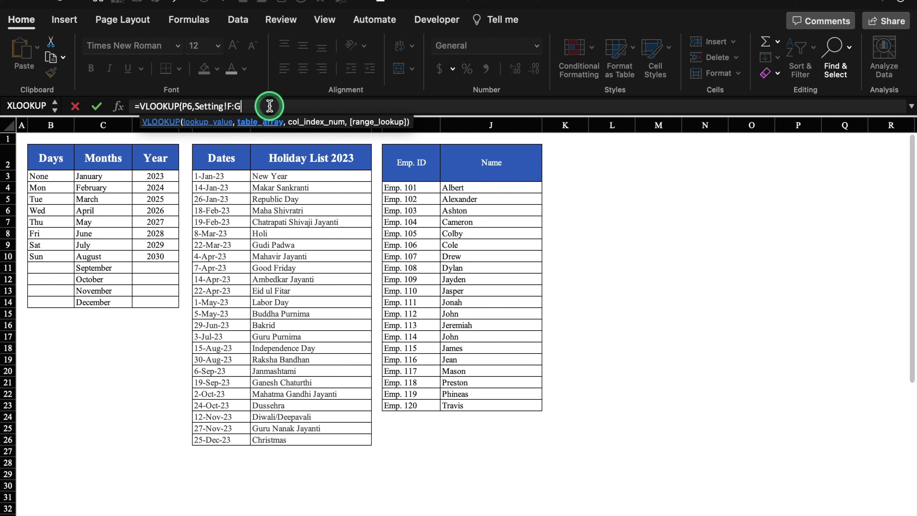
key(F4)
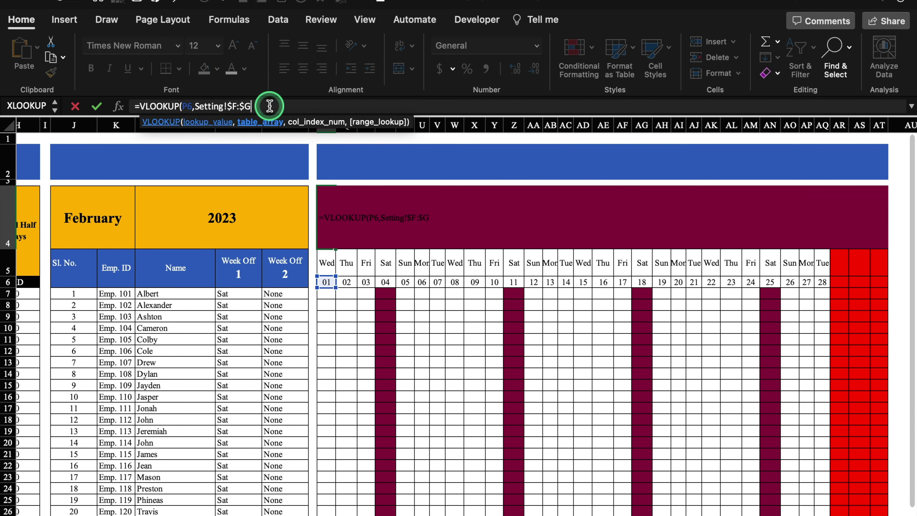
text(,)
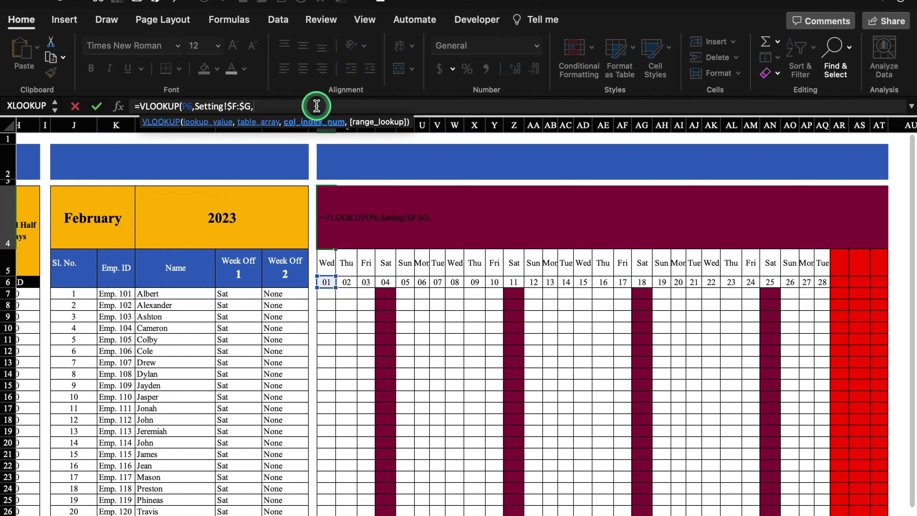
text(2,)
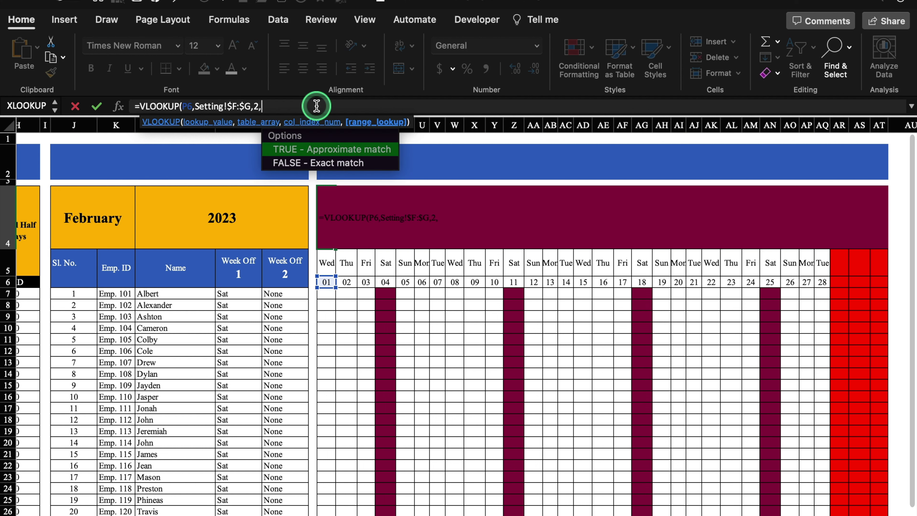
text(0))
key(Return)
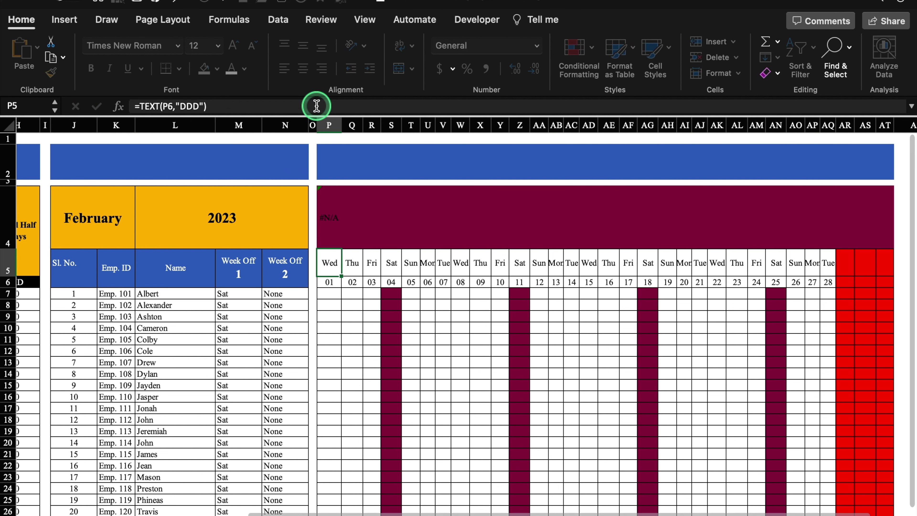
Wrap the P4 lookup in IFERROR so errors return blank: =IFERROR(VLOOKUP(P6,Setting!$F:$G,2,0),"").
click(332, 221)
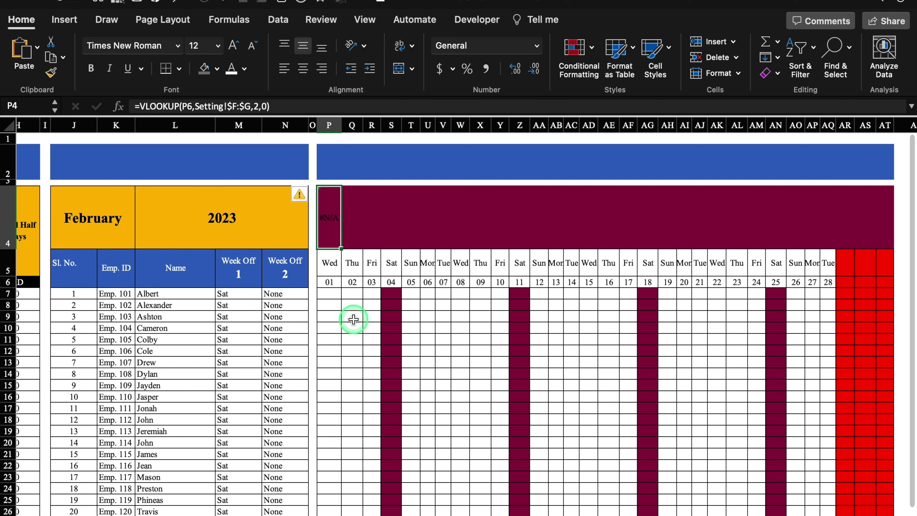
click(140, 106)
click(244, 205)
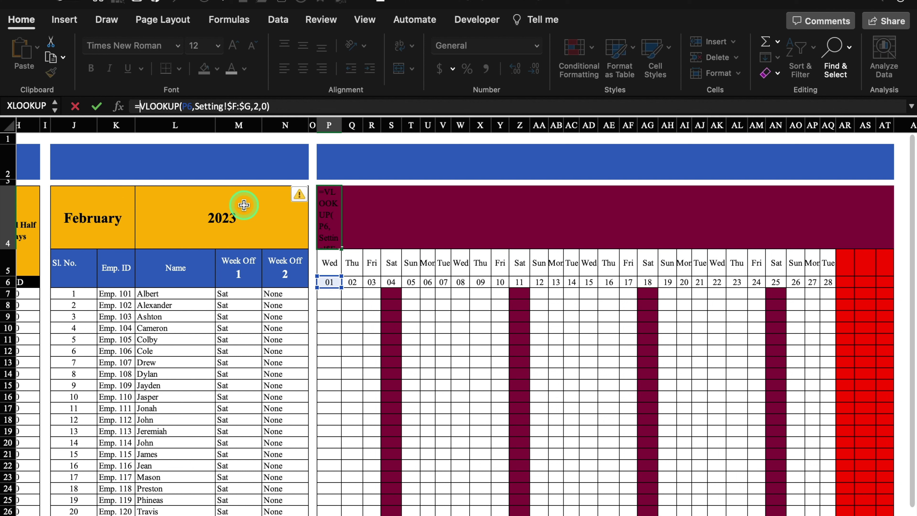
text(iferror)
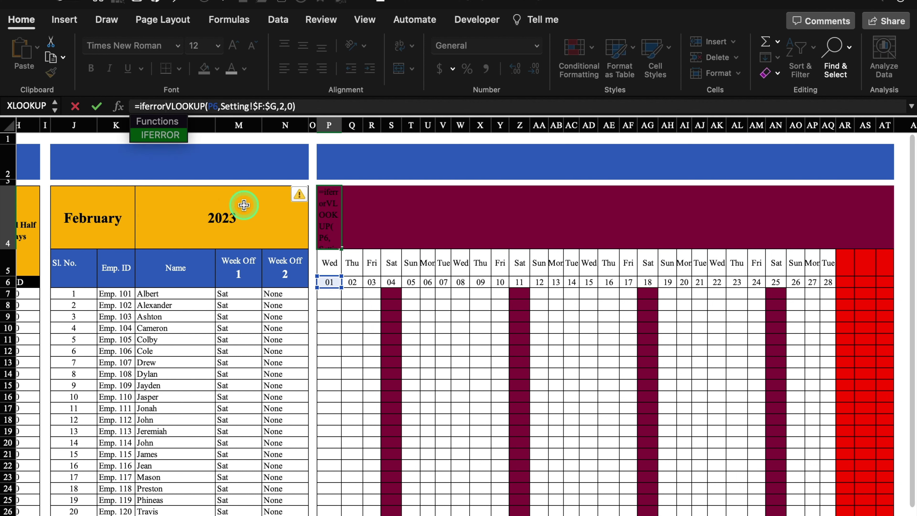
text(()
click(324, 107)
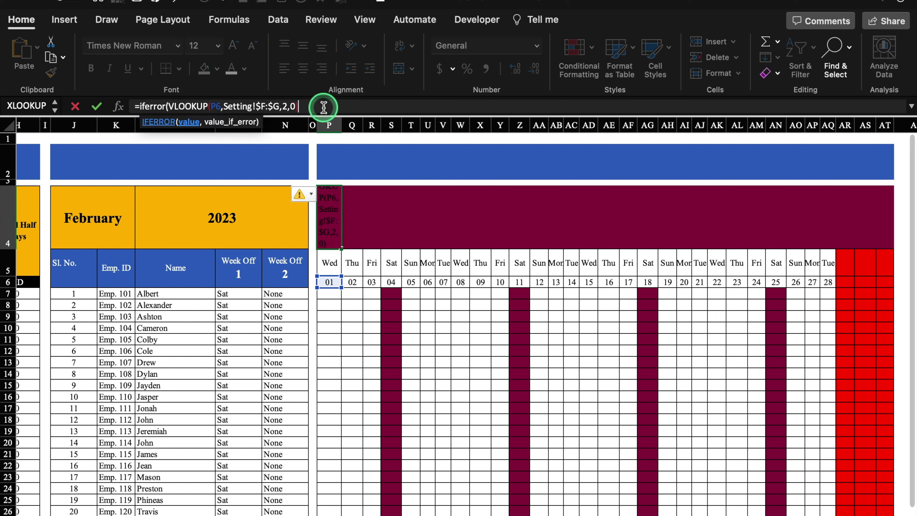
text(,""))
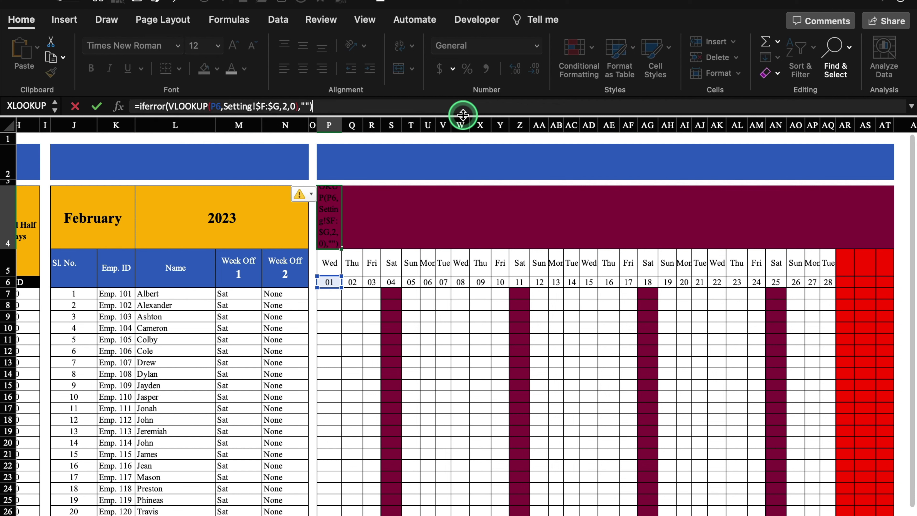
key(Return)
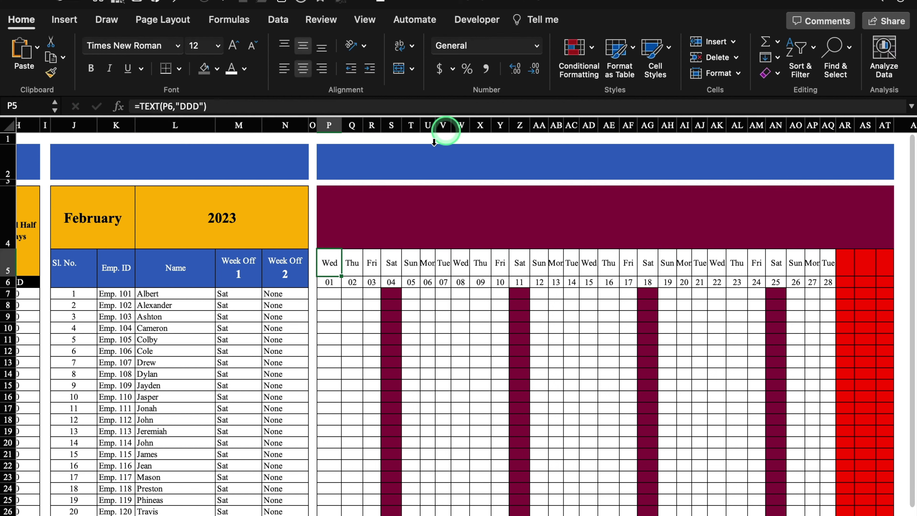
Fill the P4 holiday formula across to AT4 and rotate the text of the row up.
click(328, 215)
drag(343, 250, 891, 252)
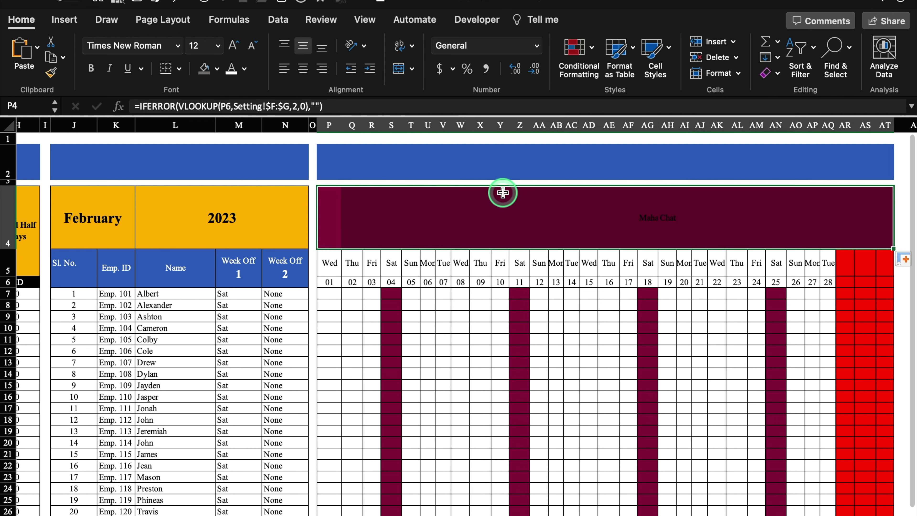
click(364, 46)
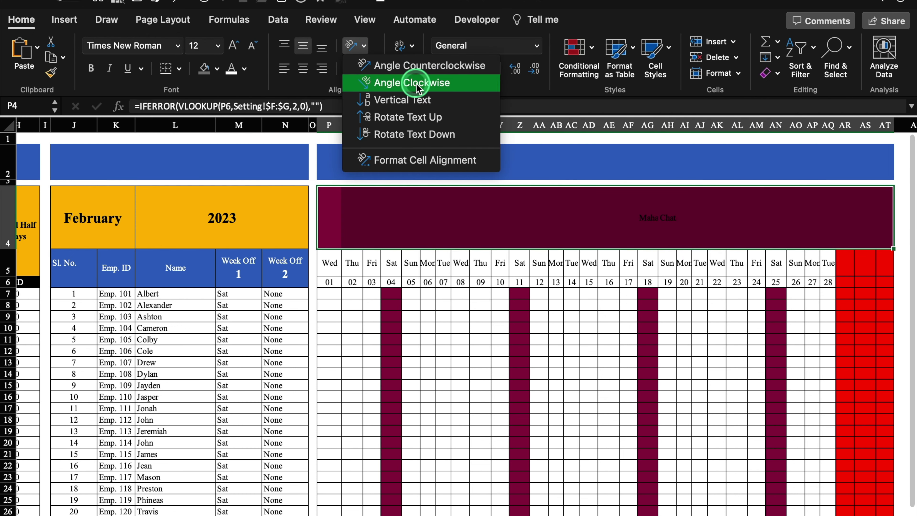
click(440, 134)
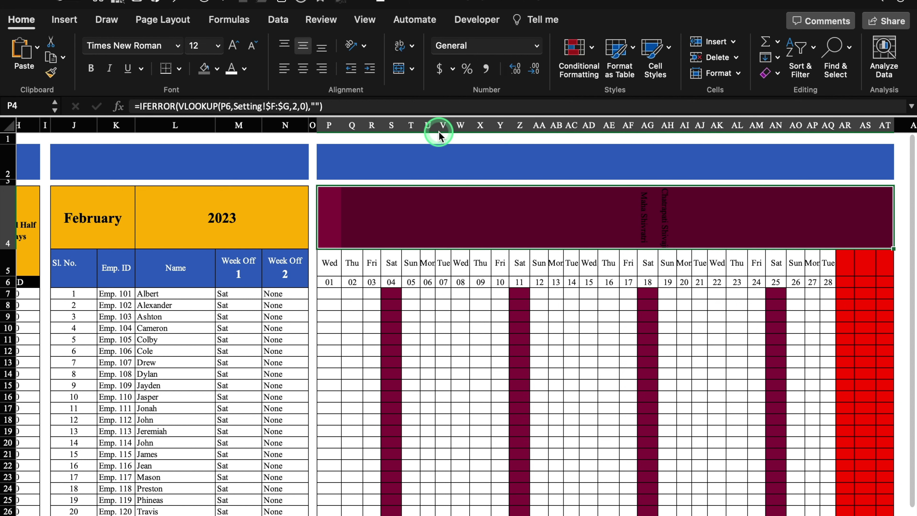
click(362, 46)
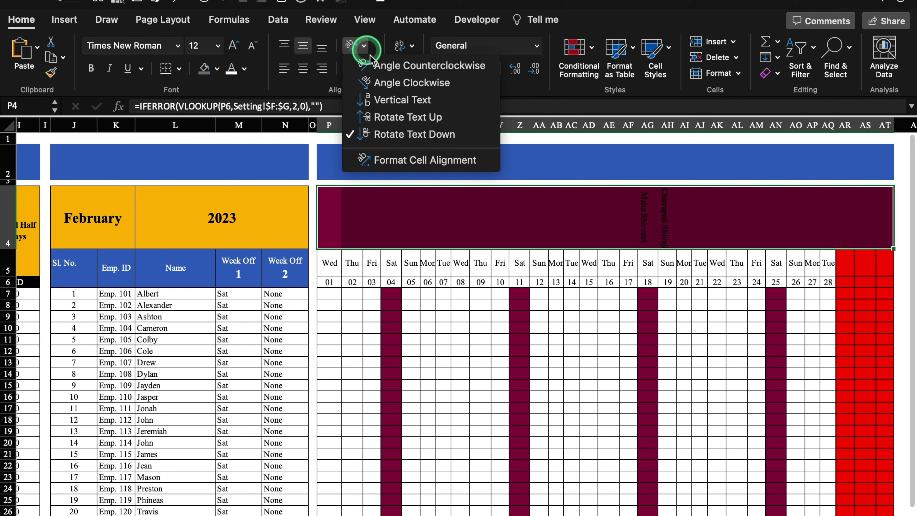
click(412, 117)
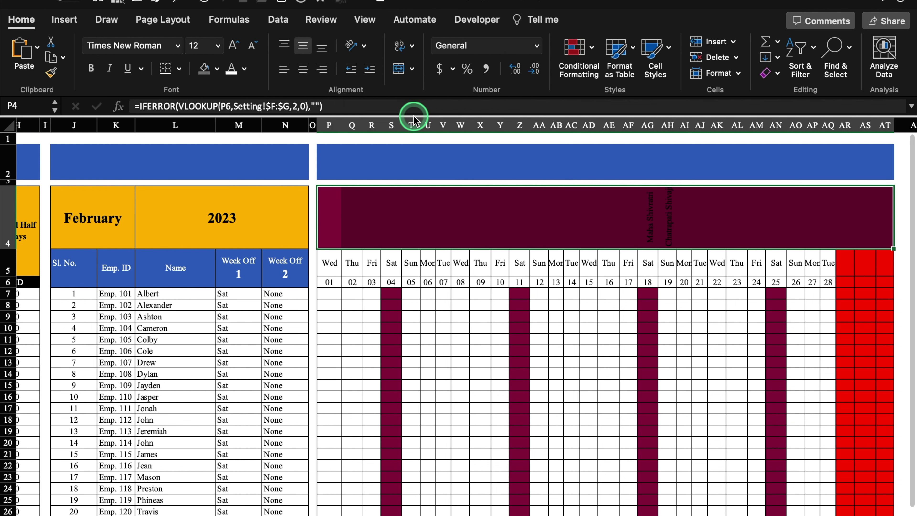
Wrap and centre the holiday names in P4:AT4 and set their font colour to white.
click(399, 46)
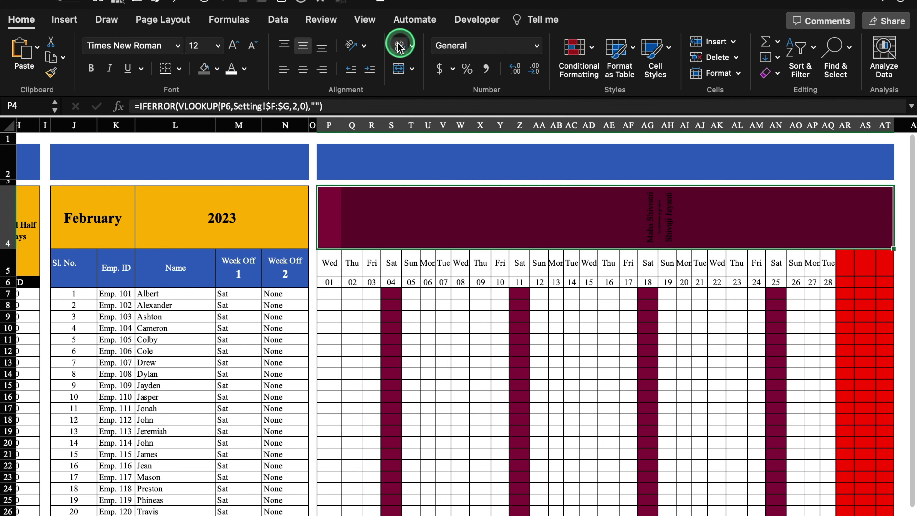
click(303, 68)
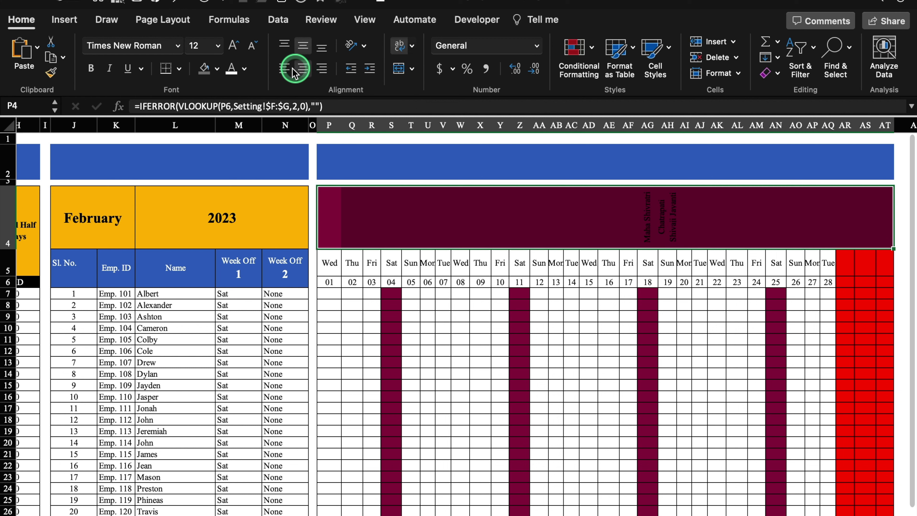
click(231, 68)
Apply outside borders to the holiday name row P4:AT4.
click(180, 68)
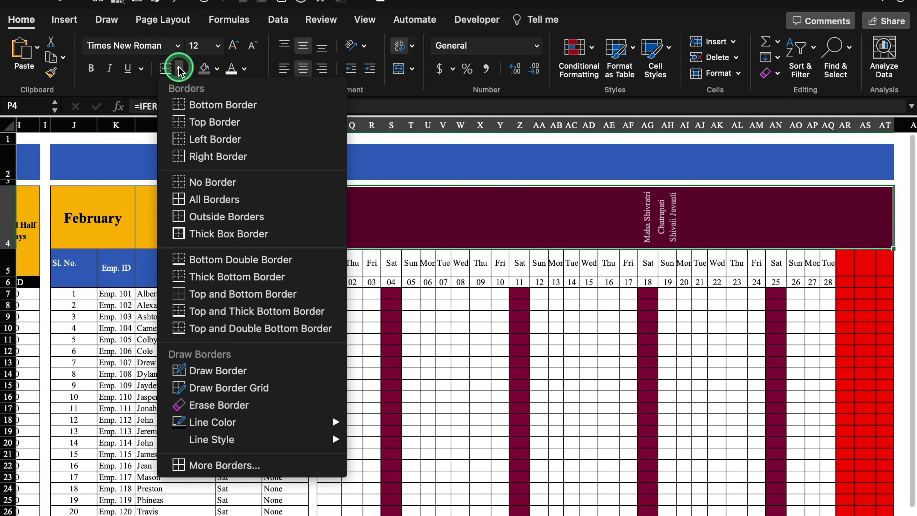
click(213, 216)
click(351, 333)
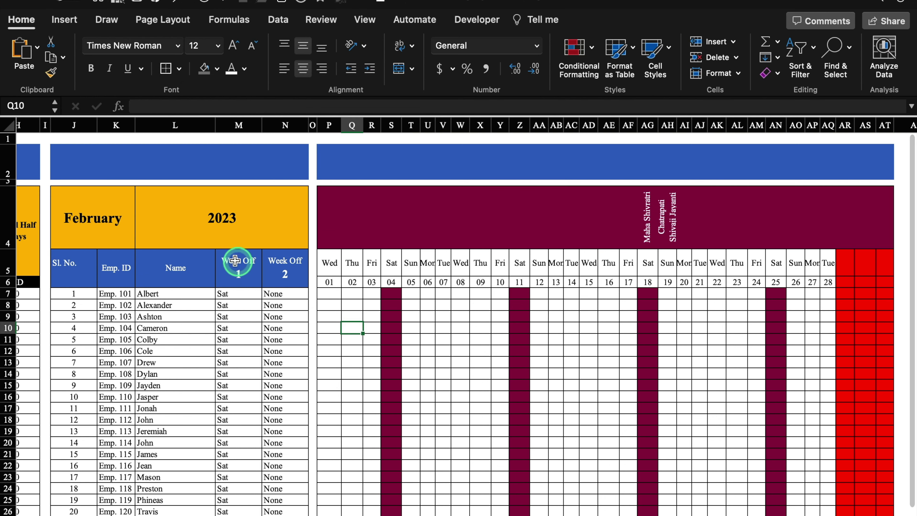
Switch the month in J4 to January, March and back to February to check the holiday names above the dates.
click(109, 217)
click(141, 241)
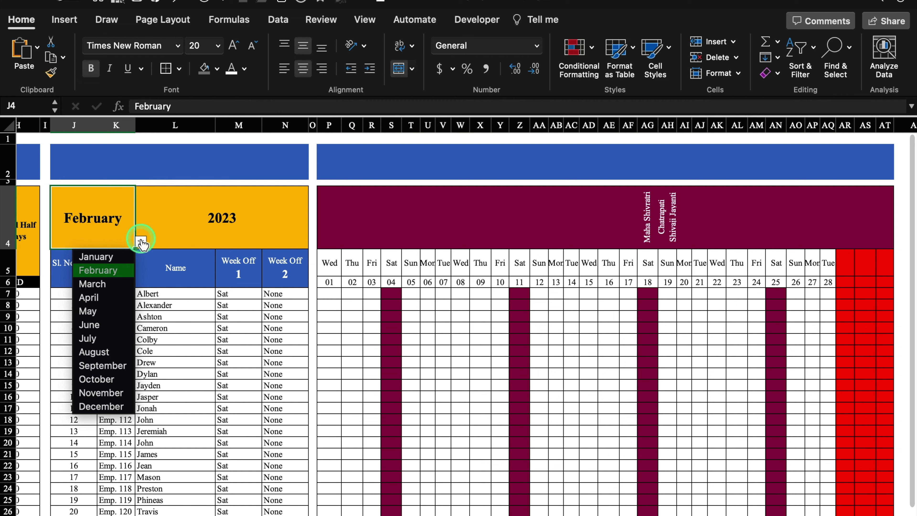
click(118, 257)
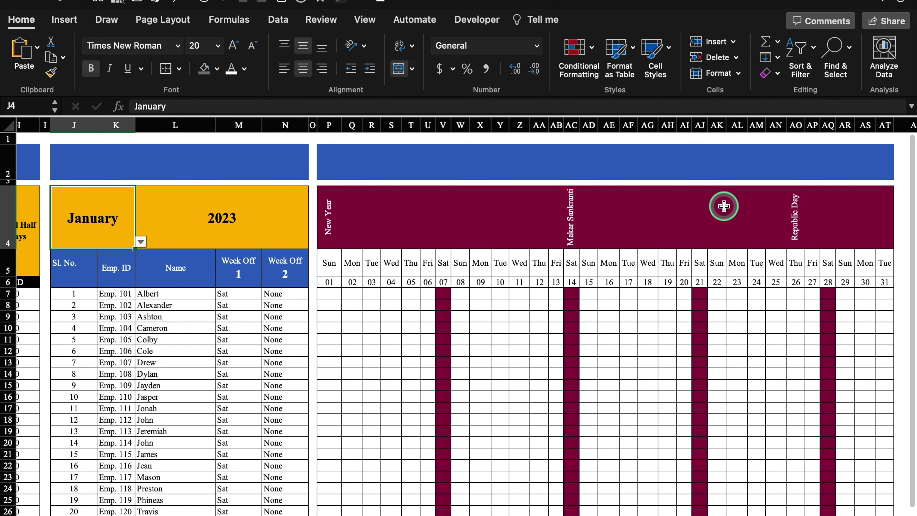
click(141, 241)
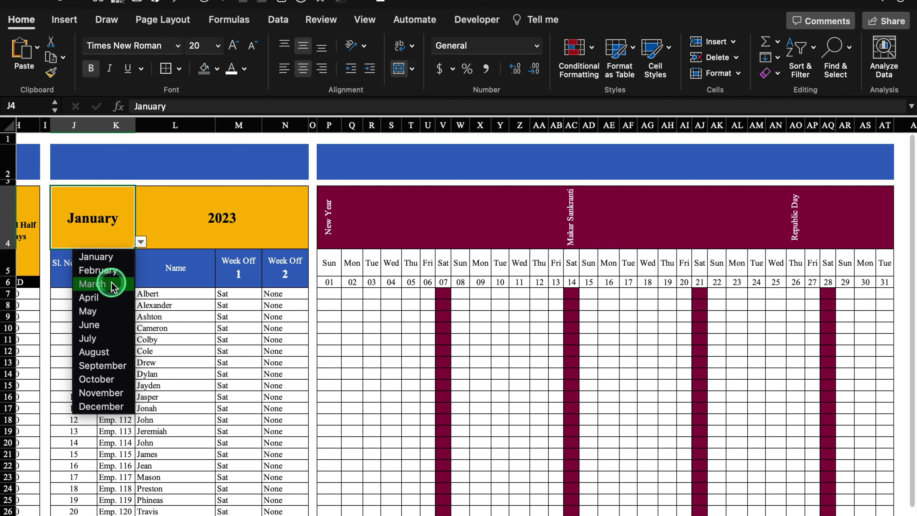
click(111, 283)
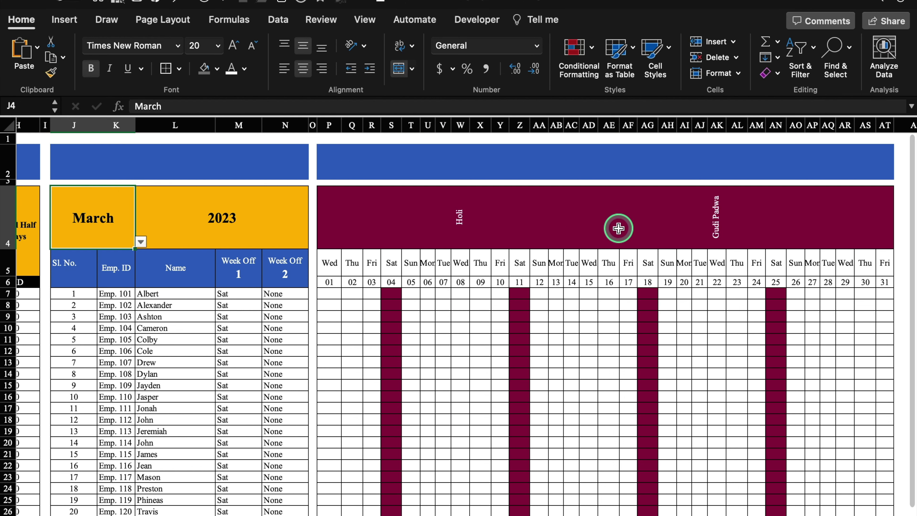
click(141, 242)
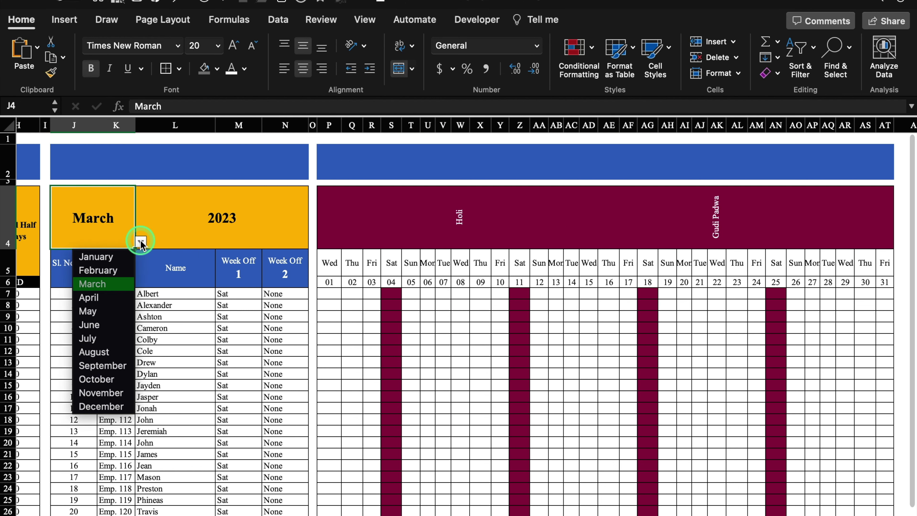
click(123, 257)
Select the attendance grid P7:AT26 below the dates.
scroll(303, 268, down, 2)
drag(299, 279, 797, 466)
drag(797, 466, 797, 468)
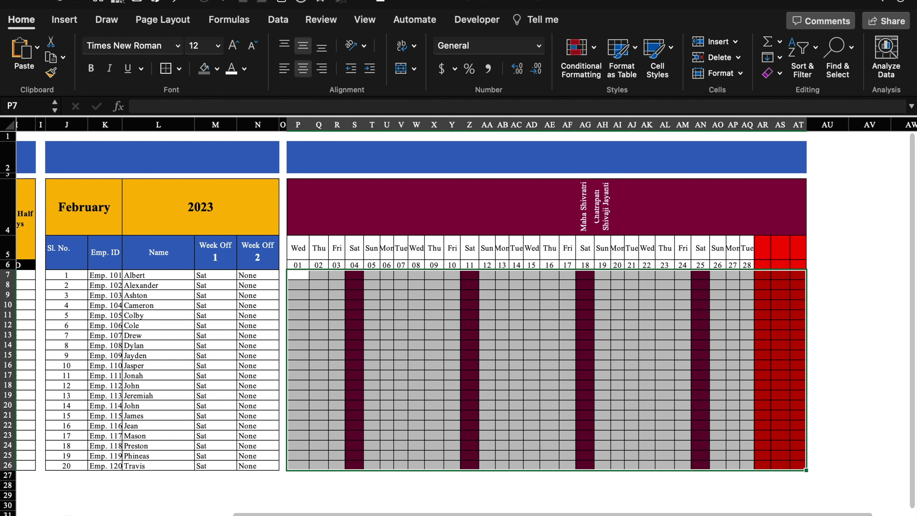
On the Setting sheet, select columns F:G and delete the existing defined name Holidays.
key(ctrl+Page_Down)
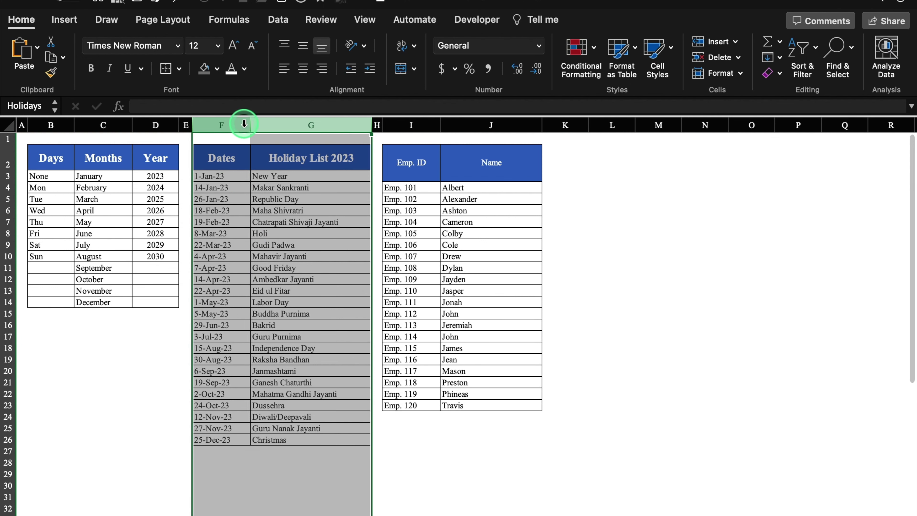
drag(232, 125, 310, 125)
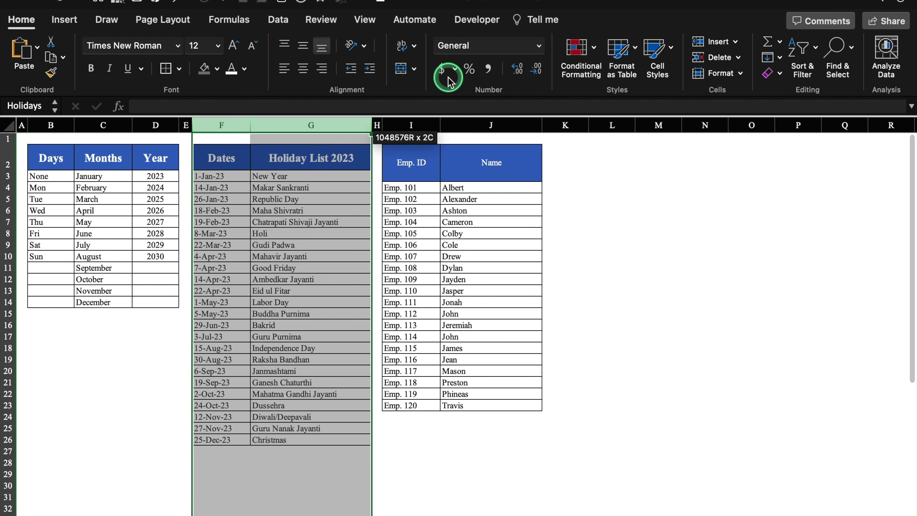
click(229, 21)
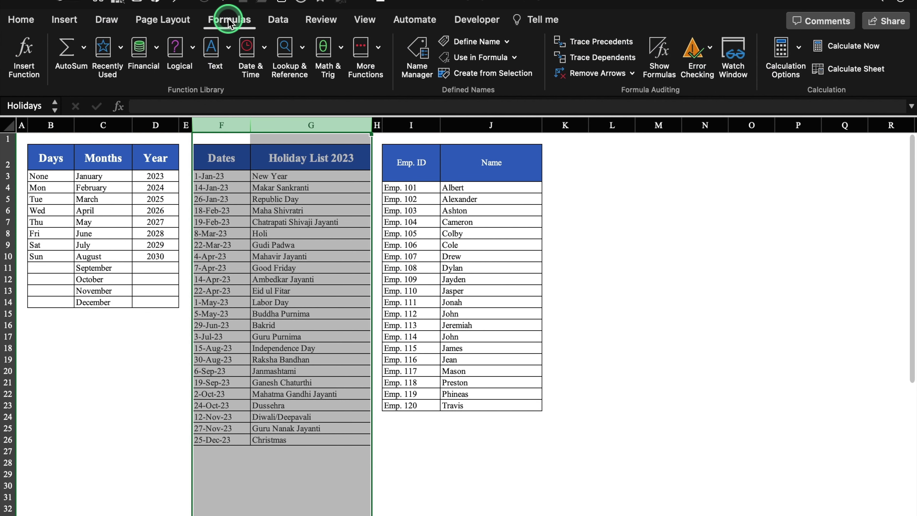
click(419, 50)
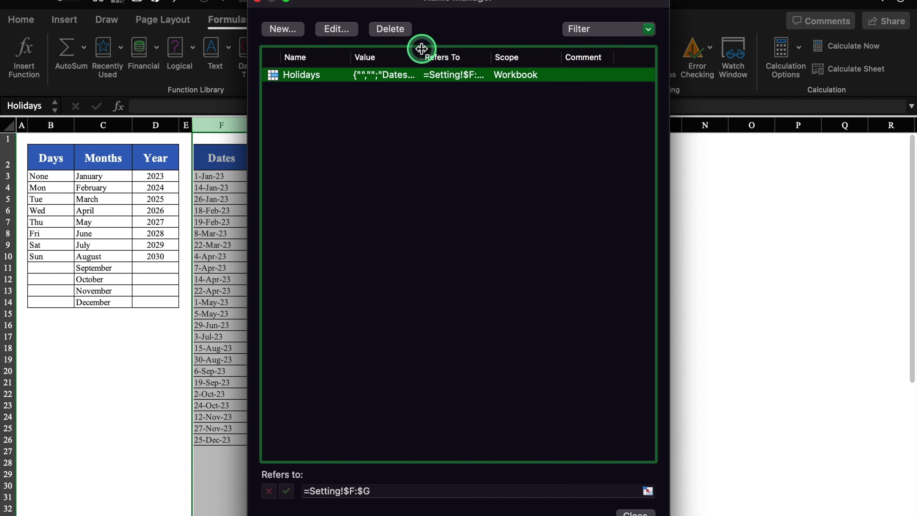
click(390, 28)
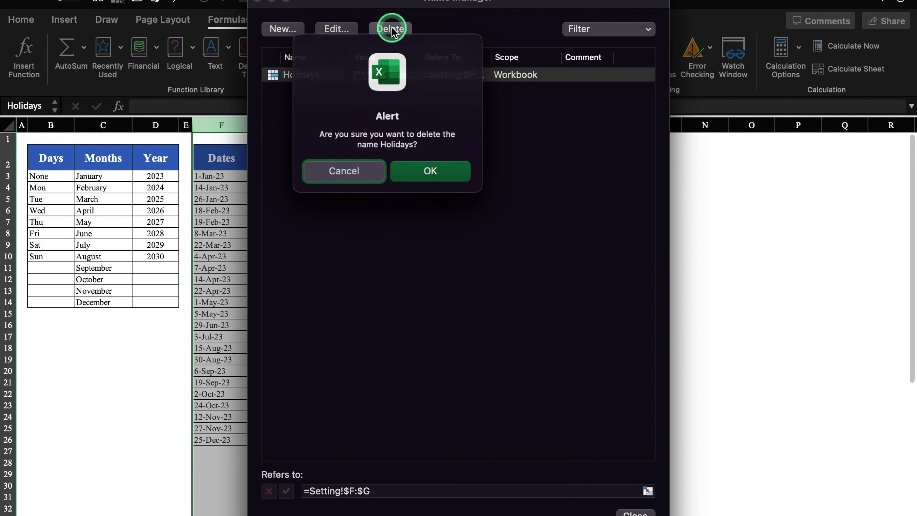
click(419, 173)
click(261, 5)
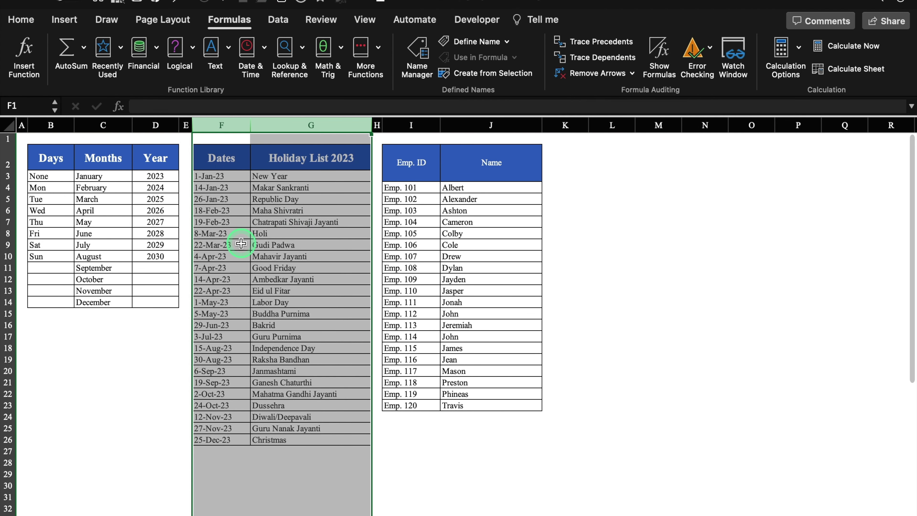
Define the workbook-scope name Holidays referring to =Setting!$F:$G.
click(473, 42)
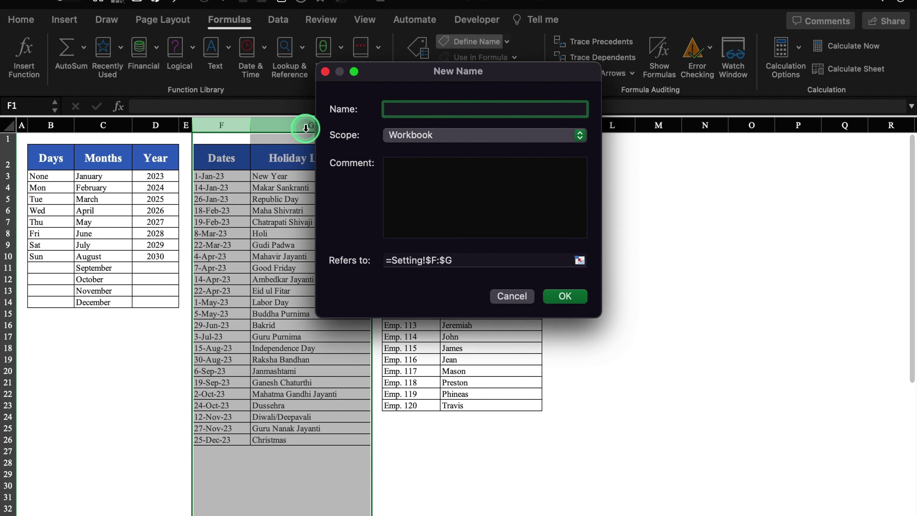
text(Holidays)
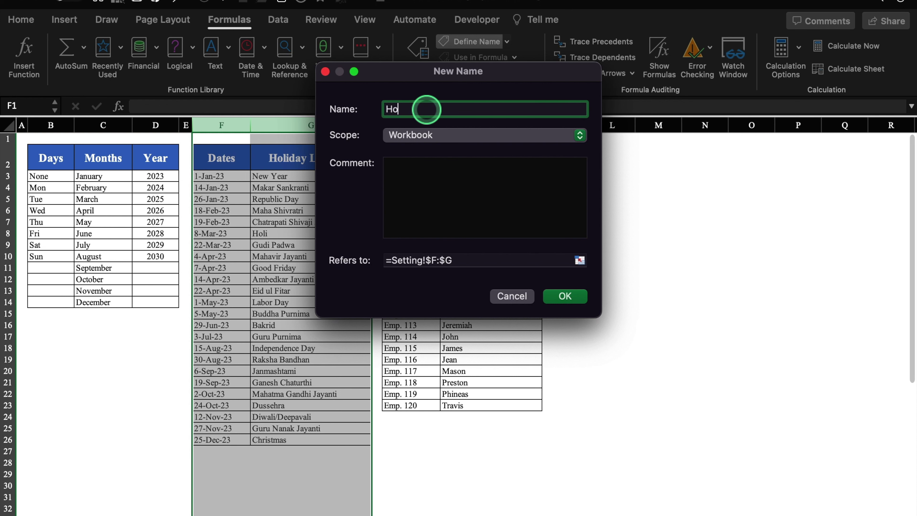
click(576, 299)
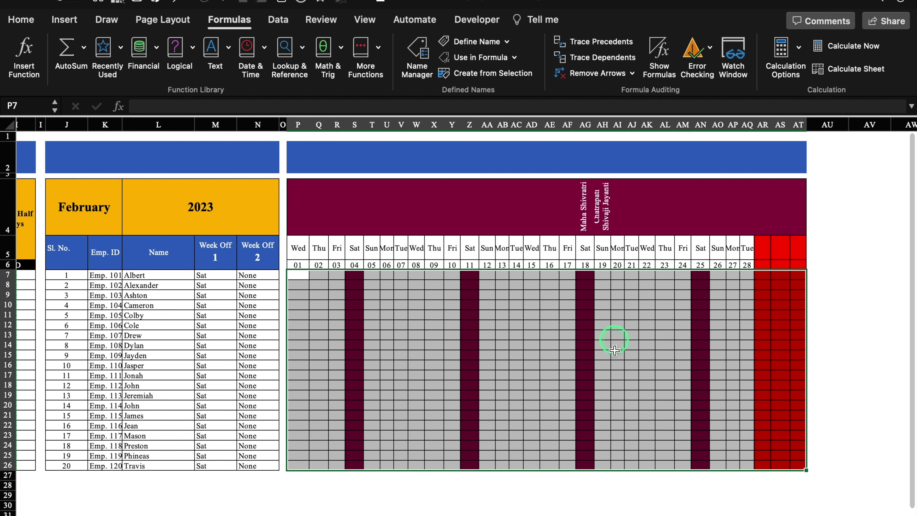
Start a new Classic conditional formatting rule for P7:AT26 that uses a formula to determine which cells to format.
click(24, 19)
click(577, 51)
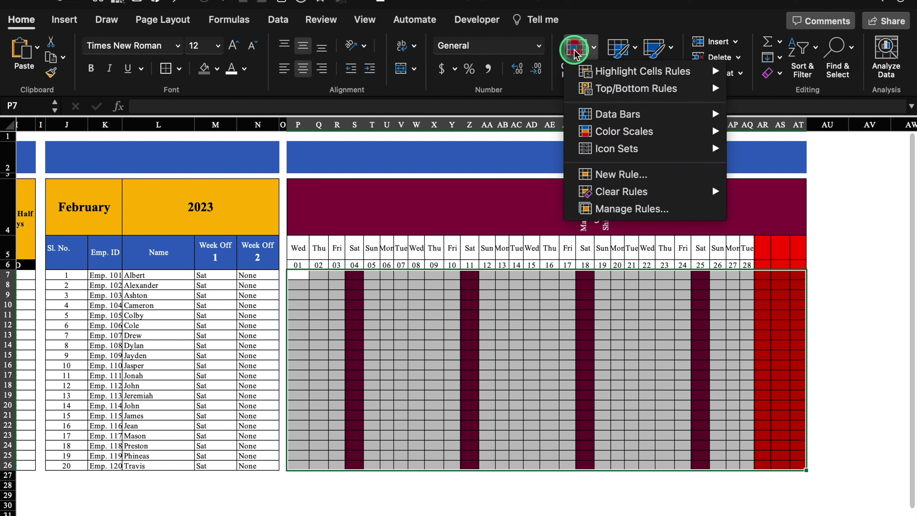
click(641, 172)
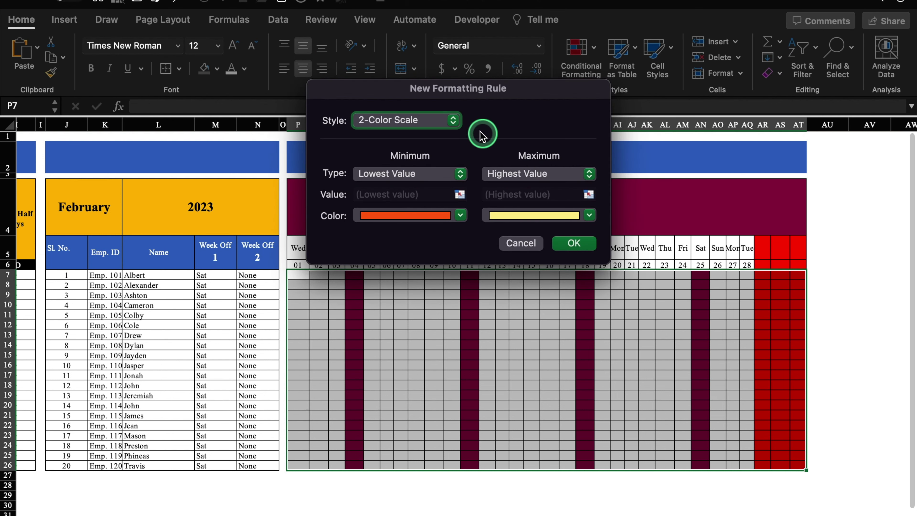
click(457, 121)
click(417, 183)
click(512, 151)
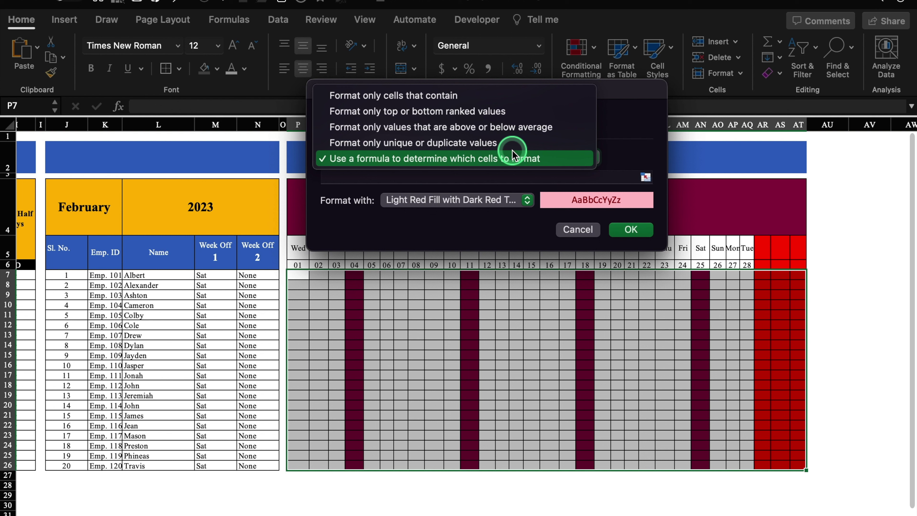
click(512, 151)
click(517, 177)
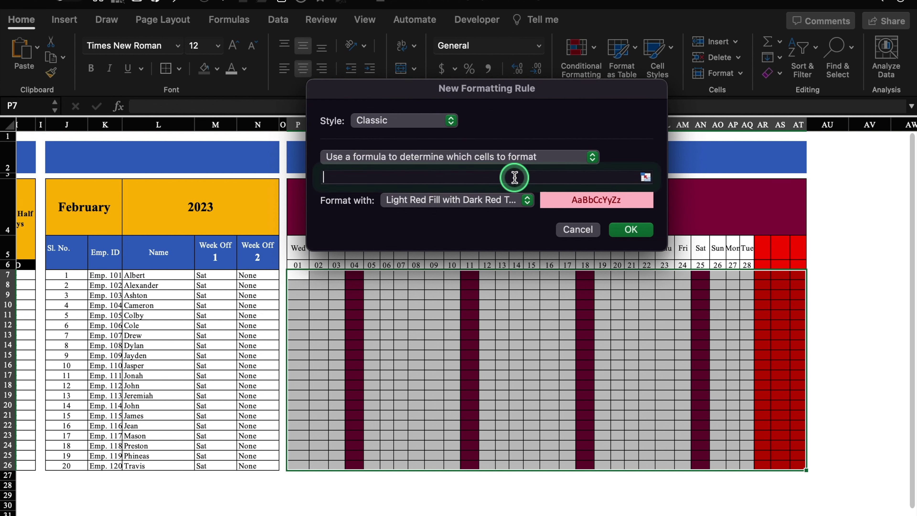
Enter the rule formula =Countif(Holidays,P$6), keeping only the row reference absolute.
text(=Countif(Holidays,)
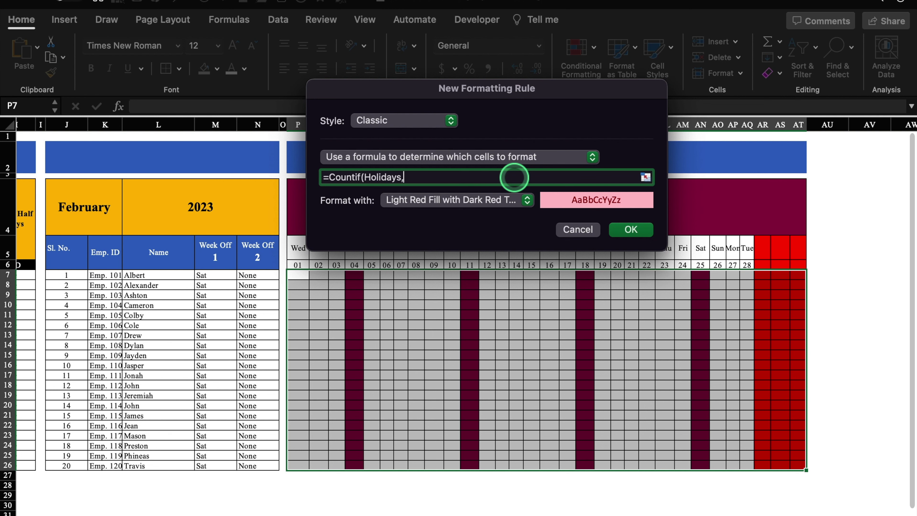
drag(405, 86, 509, 91)
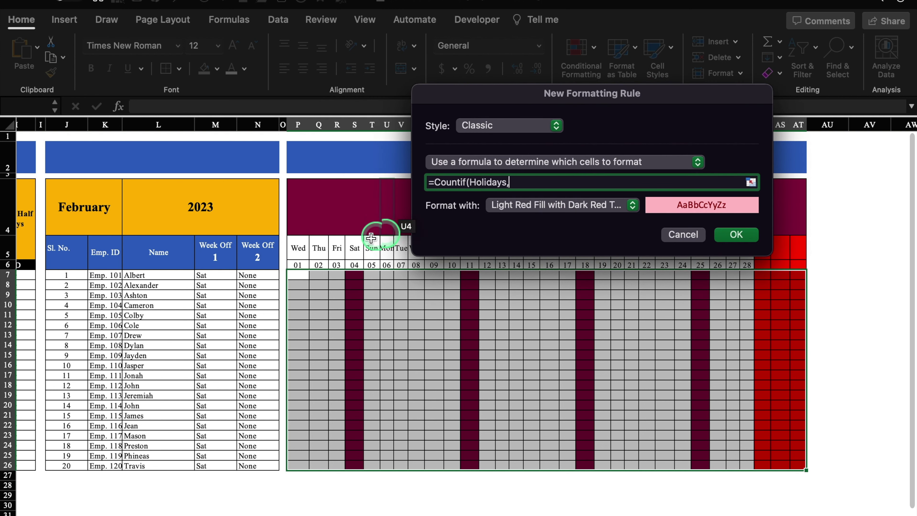
click(298, 265)
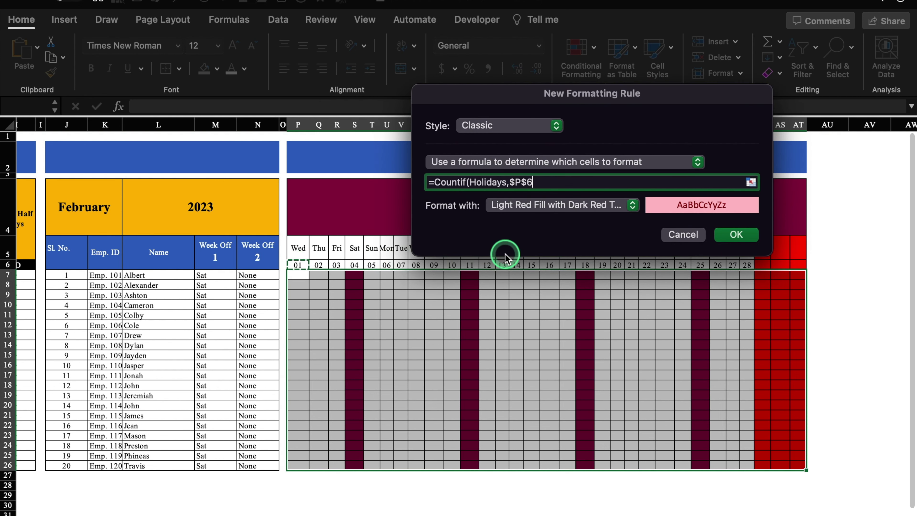
click(514, 182)
key(BackSpace)
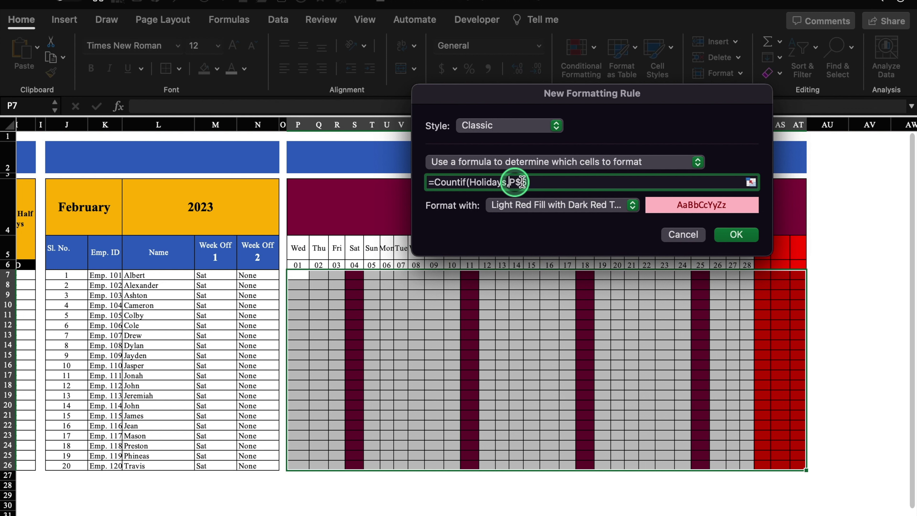
click(581, 180)
text())
Give the holiday rule a custom format with a blue background fill and apply the rule.
click(579, 205)
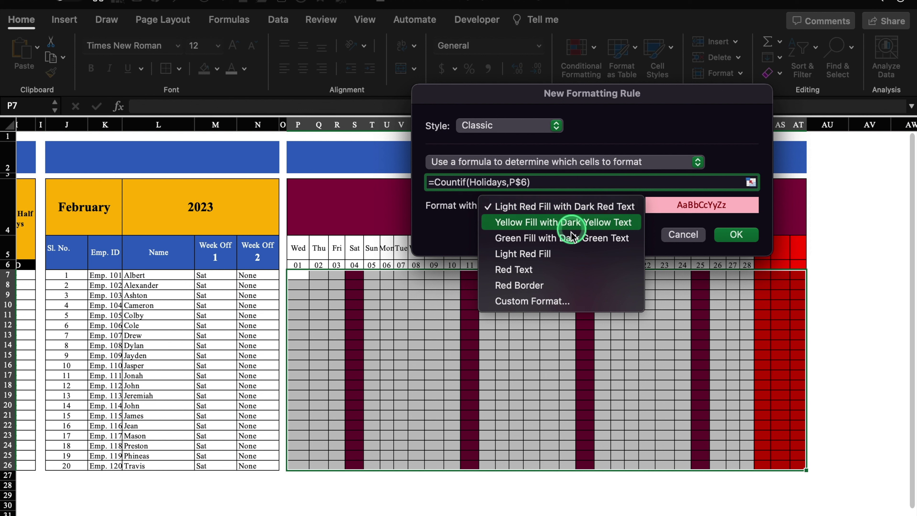
click(570, 298)
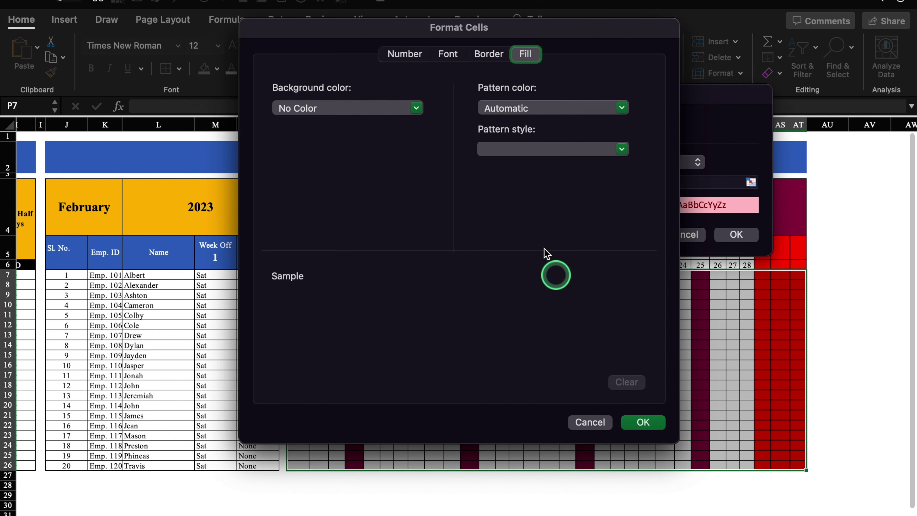
click(416, 107)
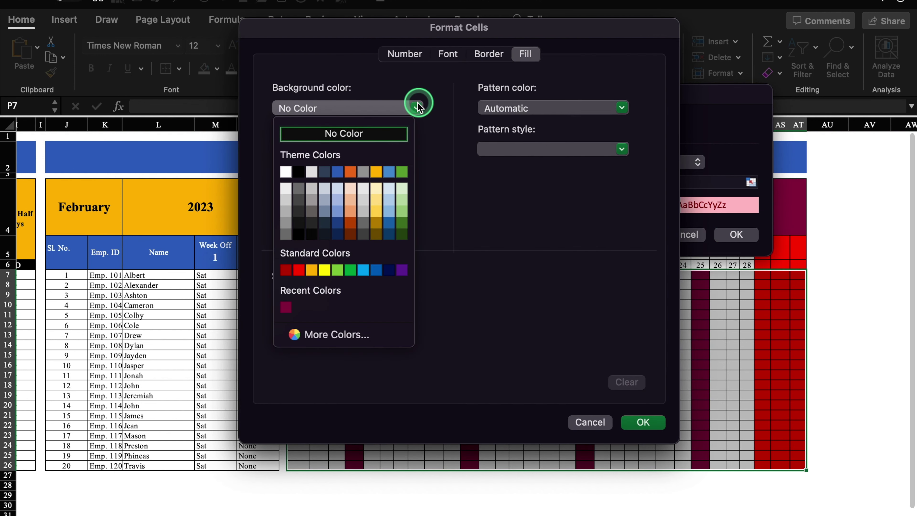
click(337, 171)
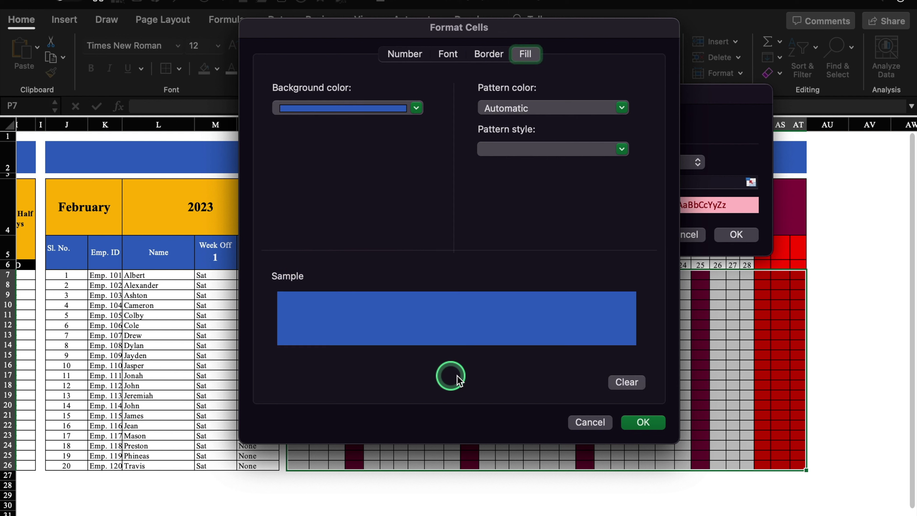
click(644, 421)
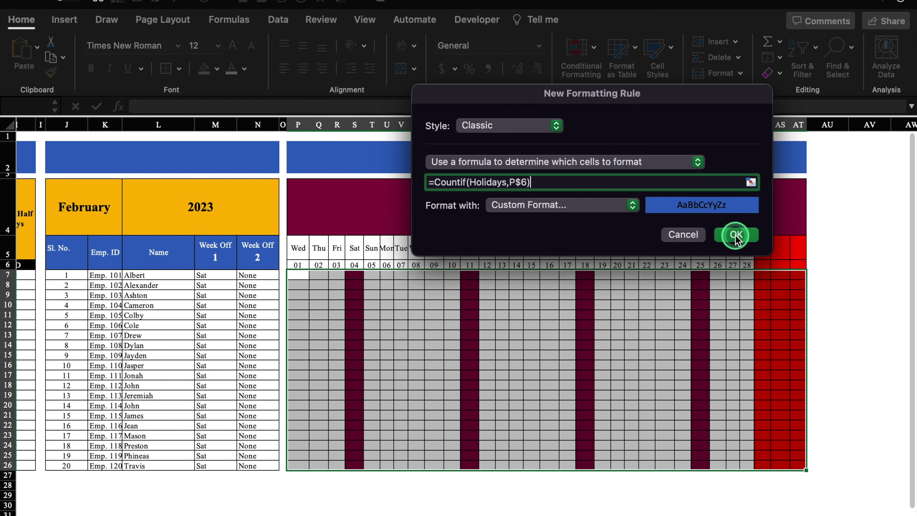
click(735, 235)
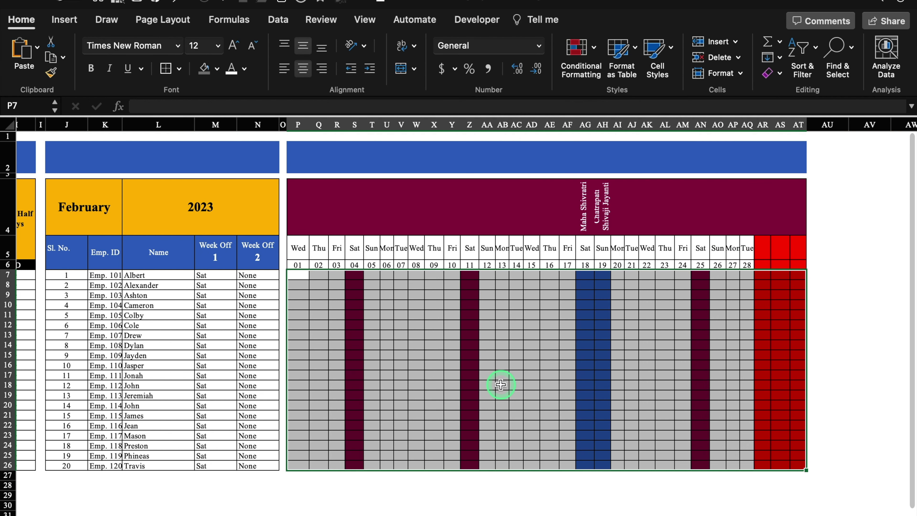
Change the month in J4 to January and then April to check the blue holiday columns.
click(97, 207)
click(120, 230)
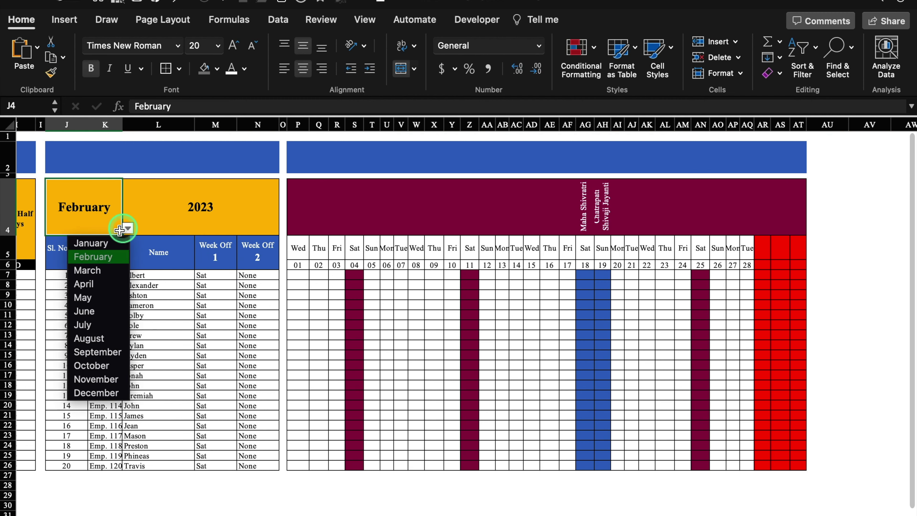
click(111, 243)
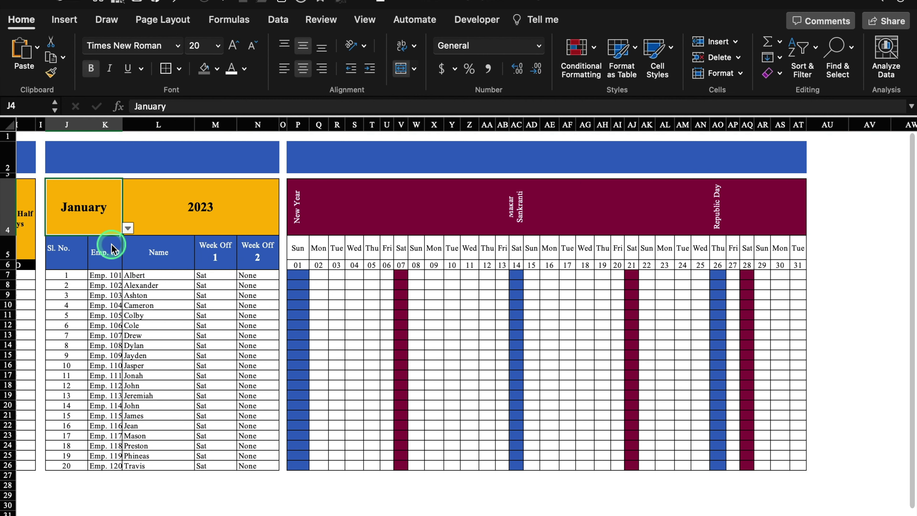
click(128, 228)
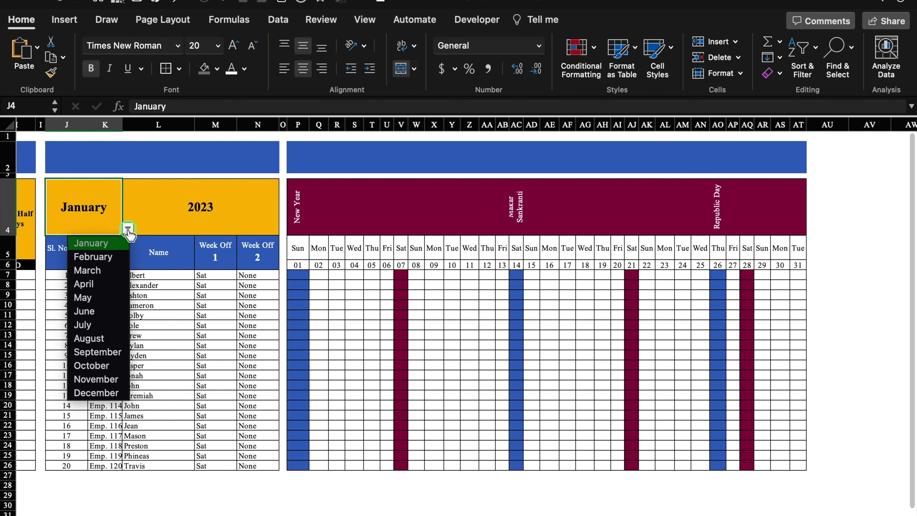
click(103, 285)
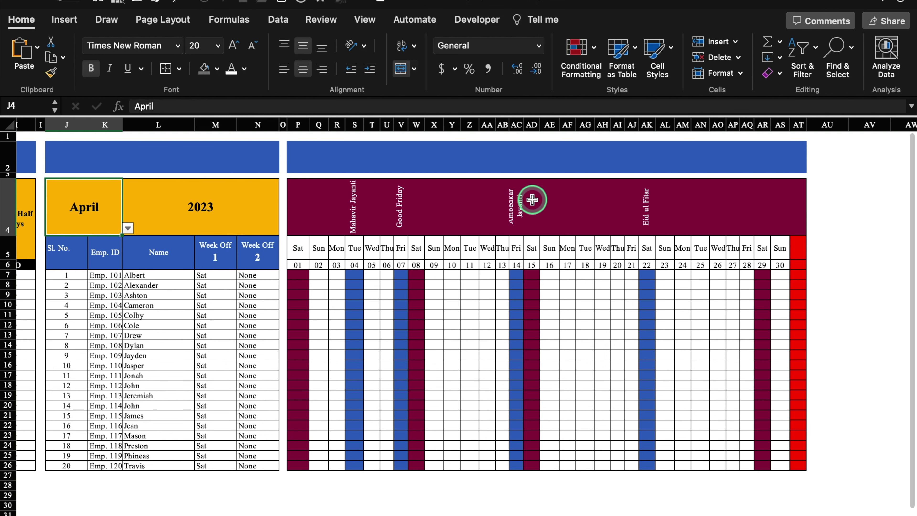
Set the month in J4 to January and start a Custom data validation rule for P7:AT26.
click(128, 228)
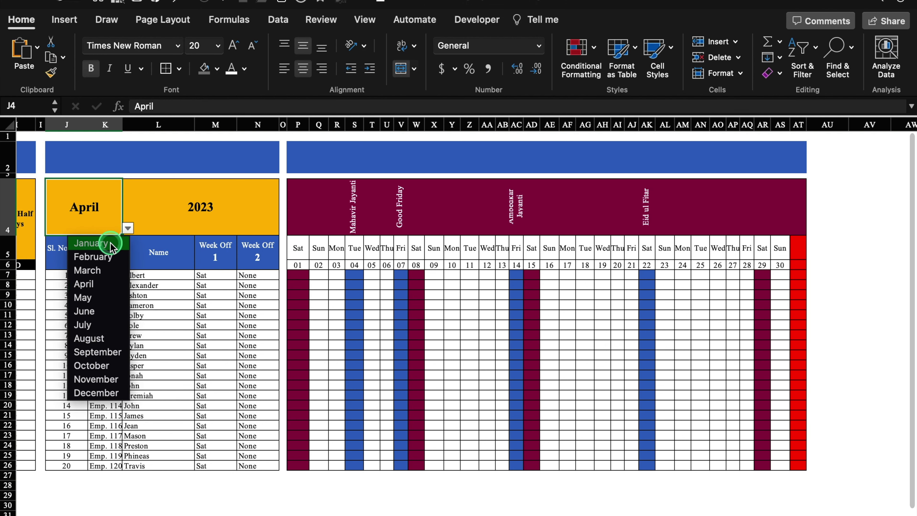
click(104, 249)
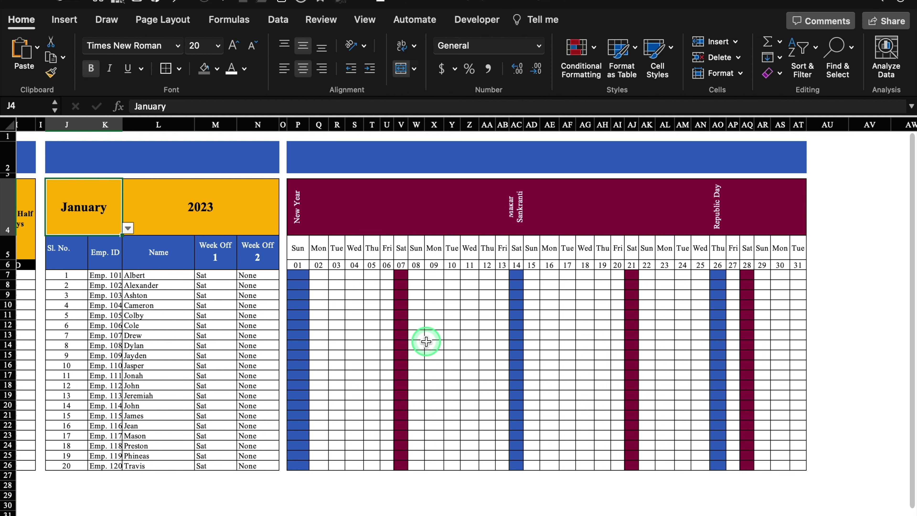
click(278, 19)
click(298, 275)
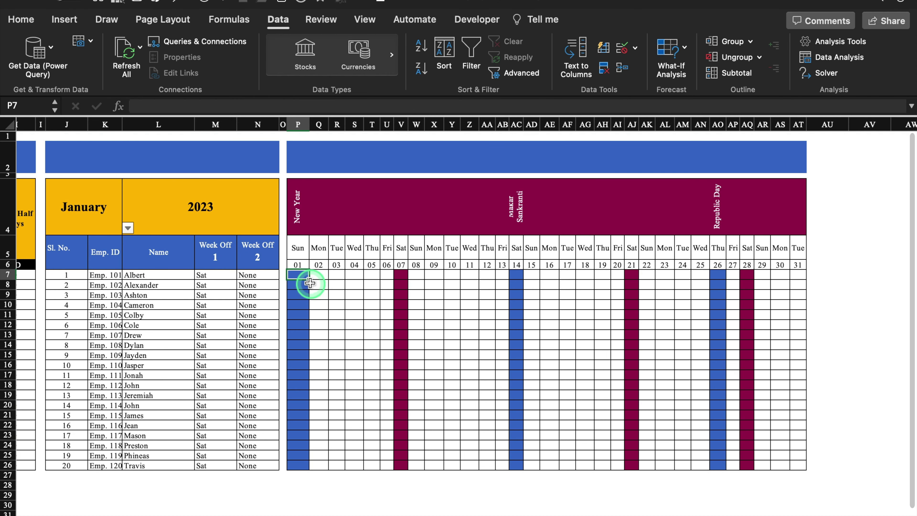
drag(300, 275, 798, 466)
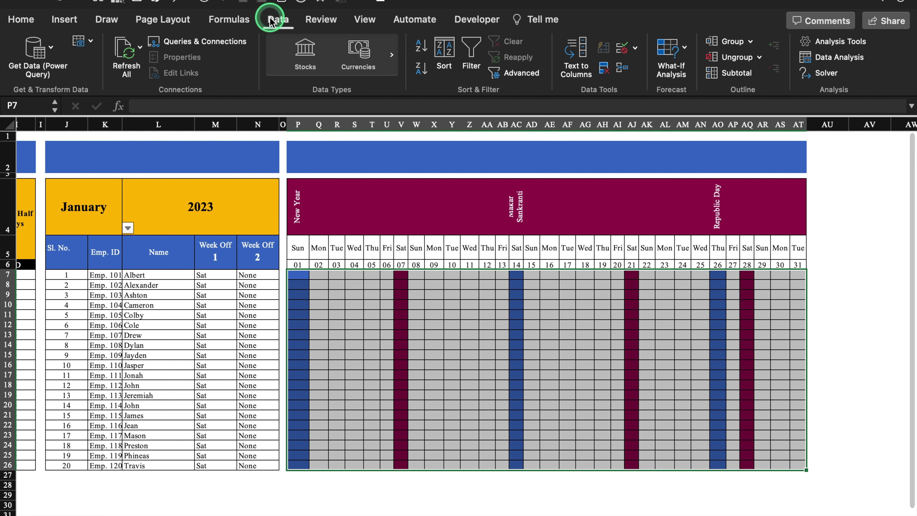
click(635, 48)
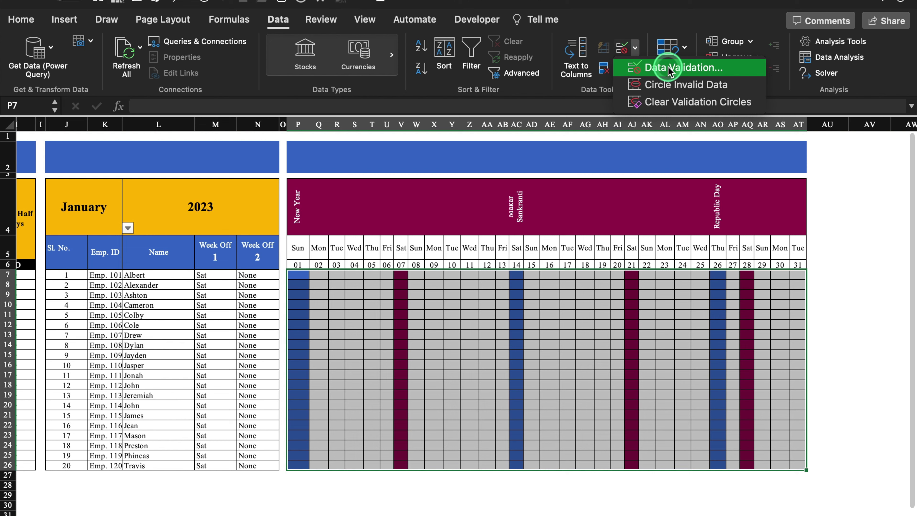
click(657, 67)
click(451, 149)
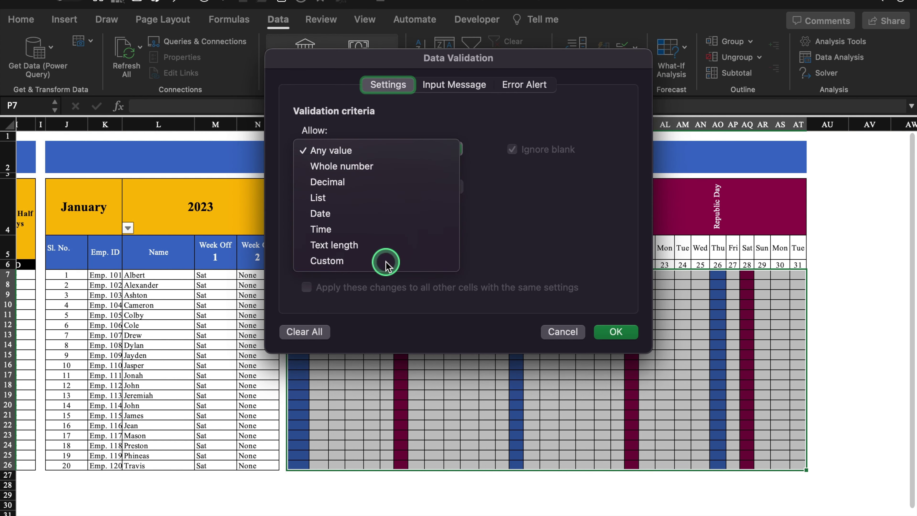
click(384, 260)
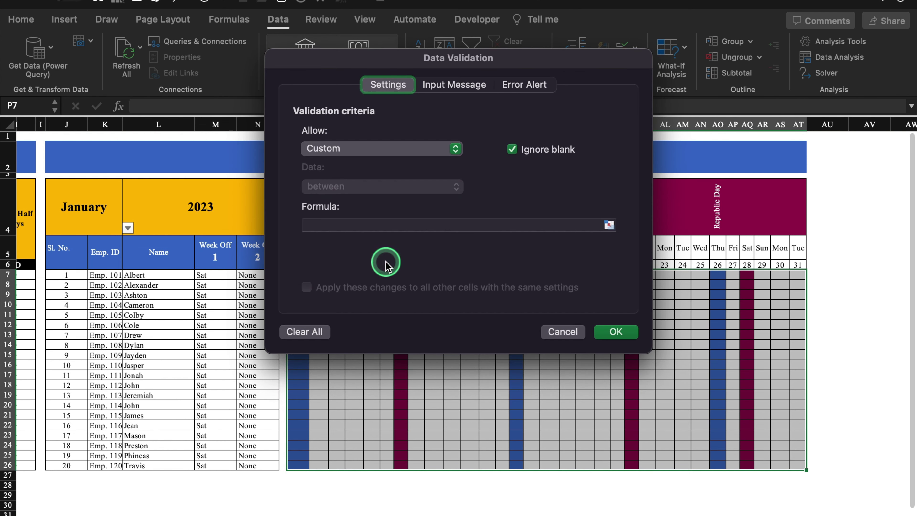
Begin the validation formula with =($M7, making only the column reference of the first week-off cell absolute.
click(385, 227)
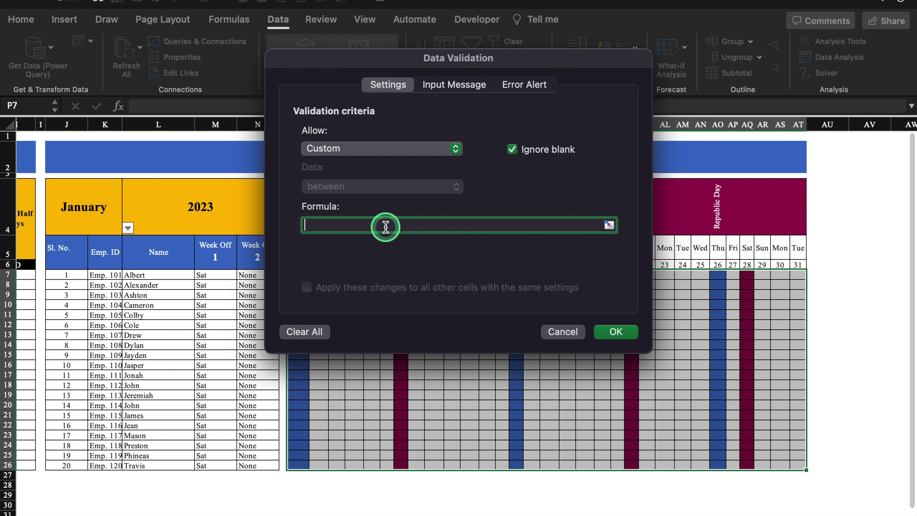
text(=()
drag(412, 64, 513, 76)
text(()
click(216, 274)
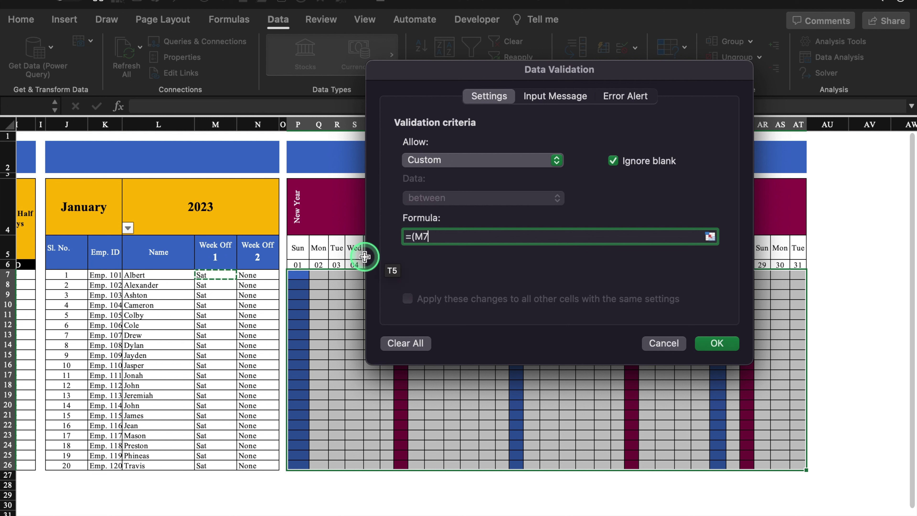
click(414, 238)
click(431, 271)
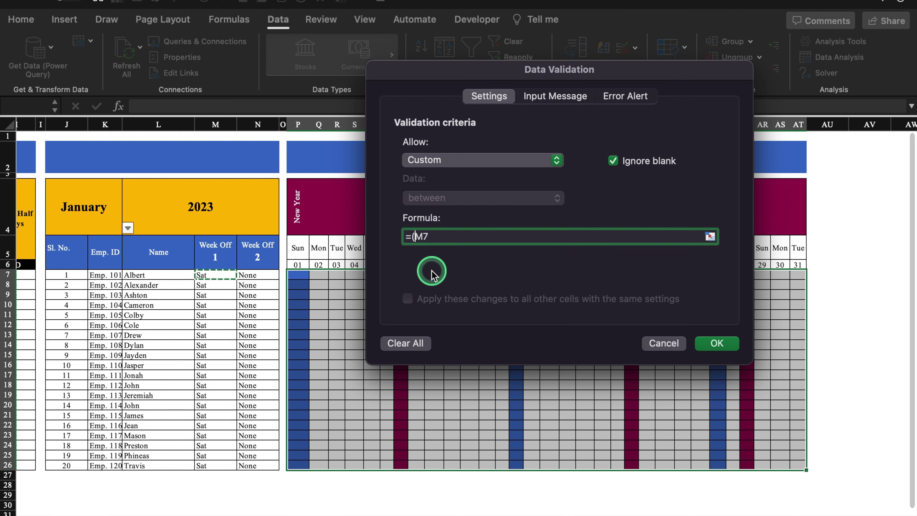
text($)
click(448, 236)
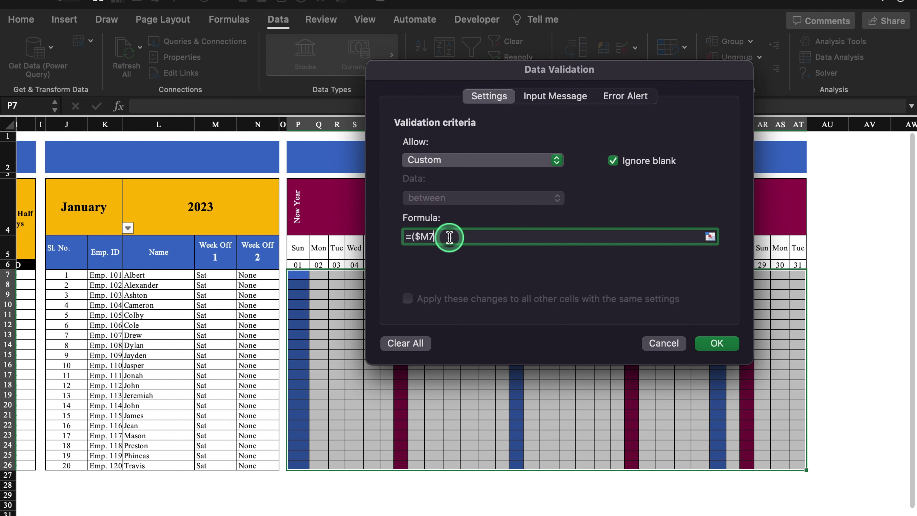
Complete the first condition as ($M7<>P$5), comparing the first week off with the weekday and fixing only row 5.
text(<>)
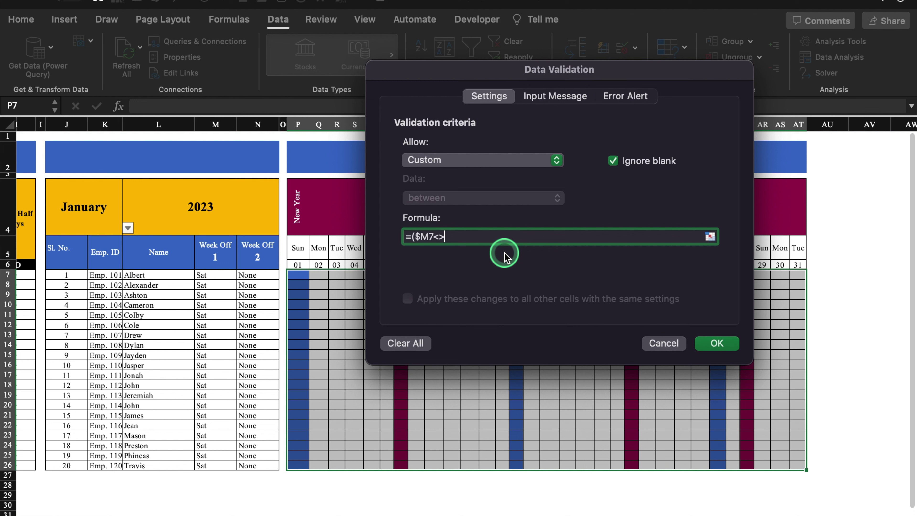
click(297, 249)
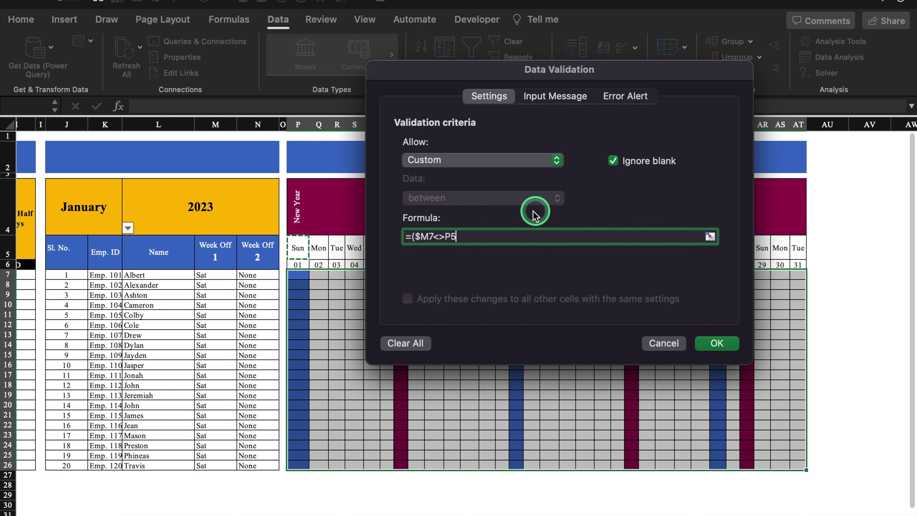
click(450, 236)
text($)
click(478, 238)
text())
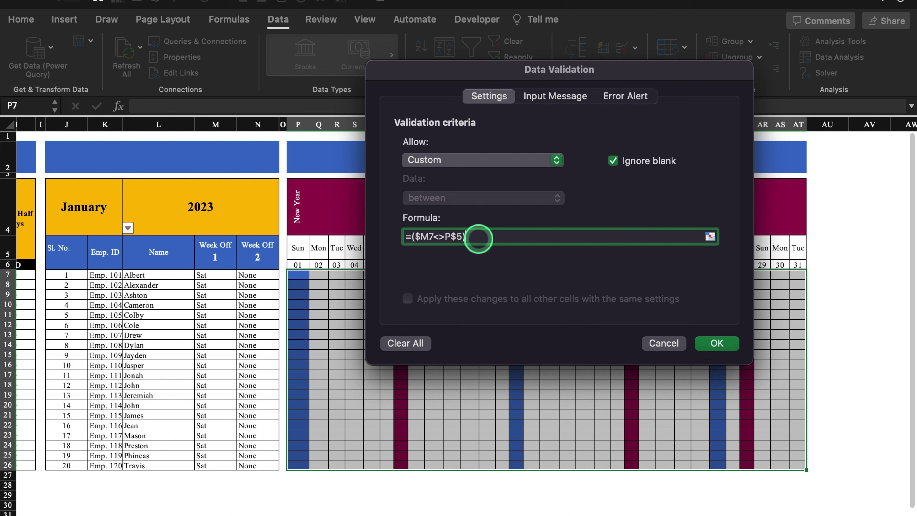
Multiply the formula by a second condition starting ($N7<>, making only the column of the second week-off cell absolute.
click(576, 270)
text(*)
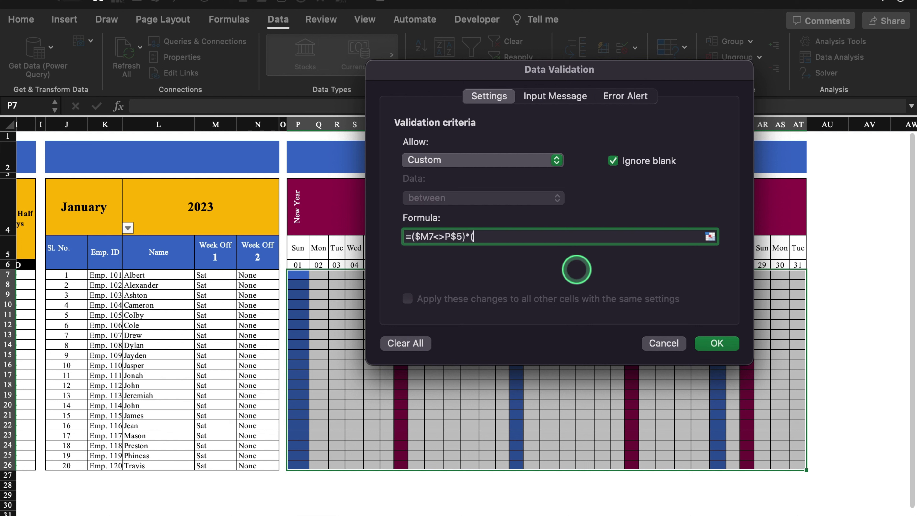
click(264, 275)
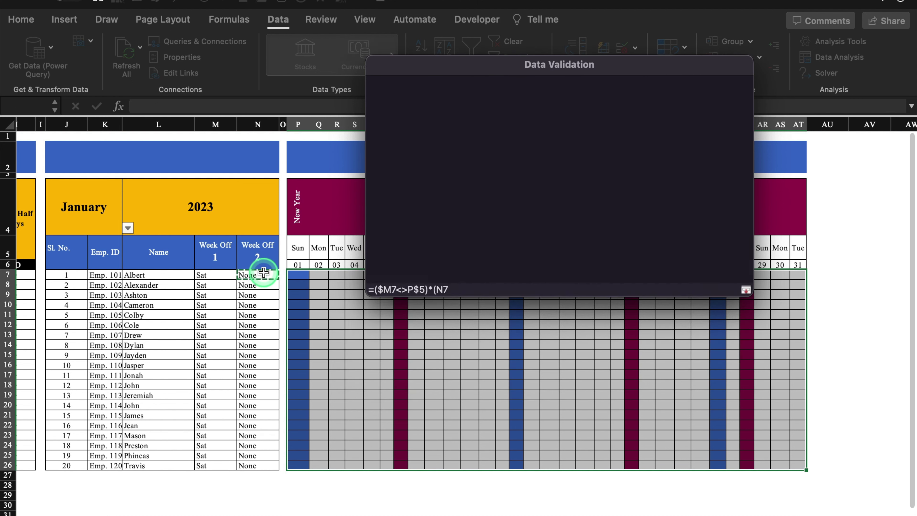
click(488, 285)
key(Left)
key(Left)
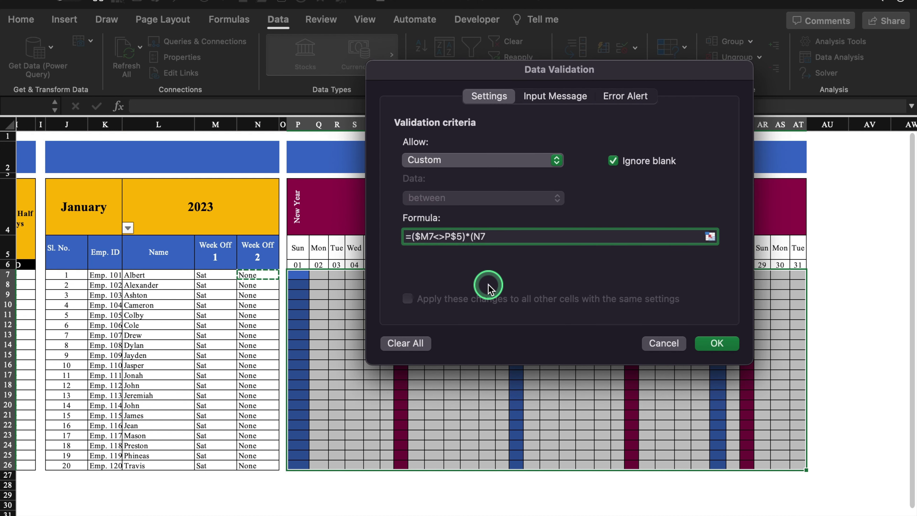
text($)
key(Right)
key(Right)
text(<)
Complete the second condition as ($N7<>P$5), making only the weekday cell's row absolute.
click(298, 248)
click(491, 284)
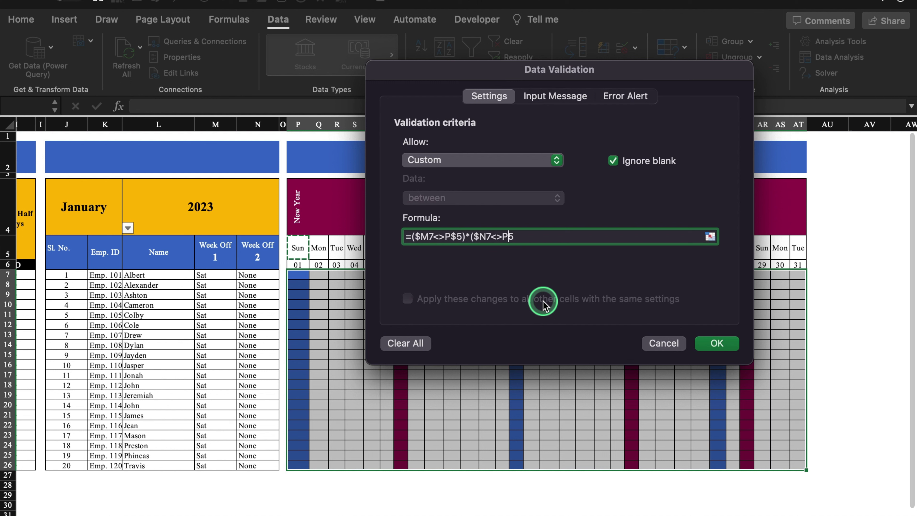
key(Left)
text($)
click(538, 239)
text())
Add the condition *(P$4="") to the validation formula so the holiday name cell must be empty.
click(597, 301)
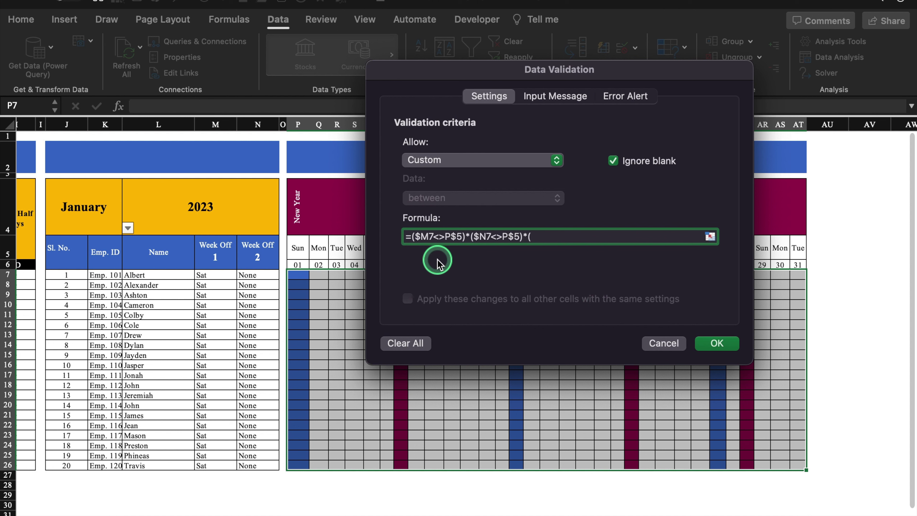
click(298, 215)
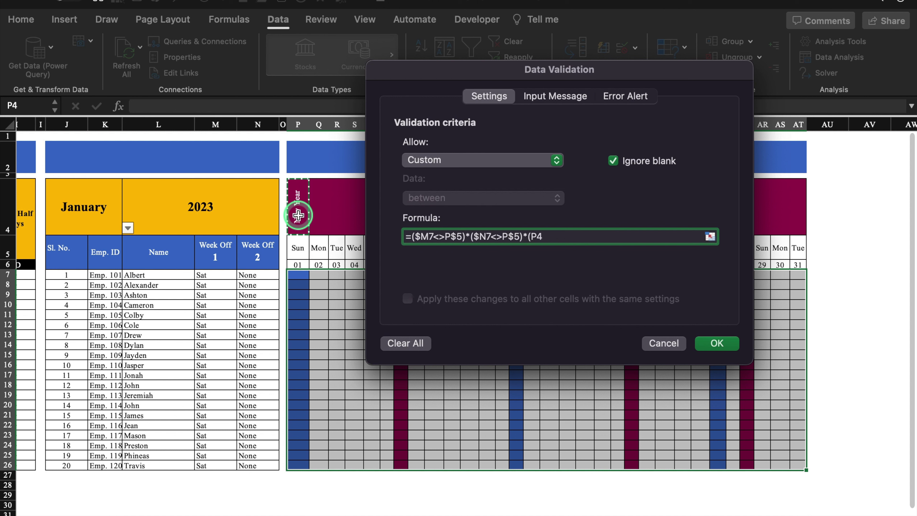
click(536, 236)
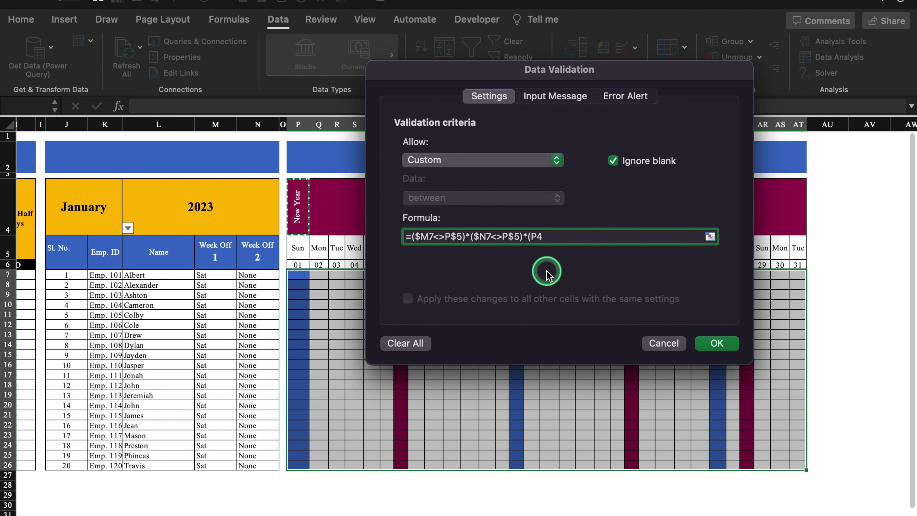
text($)
click(567, 236)
text(=)
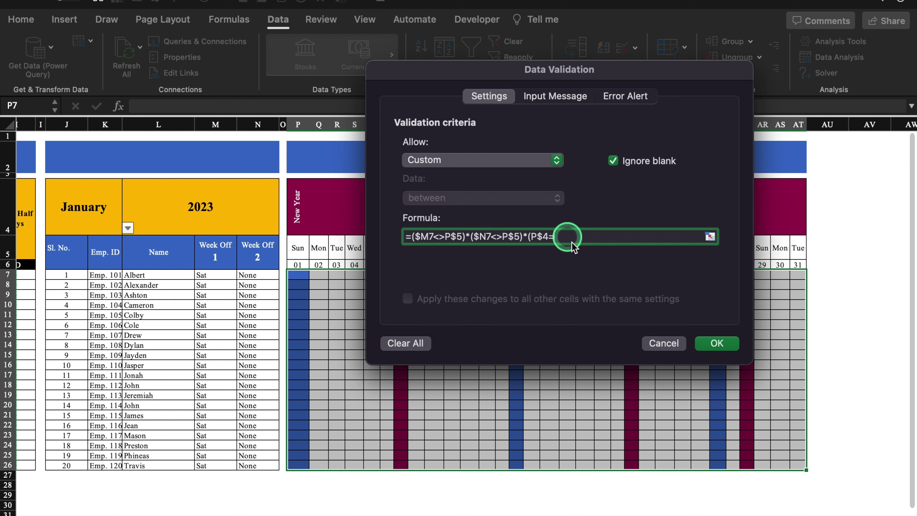
text("")*()
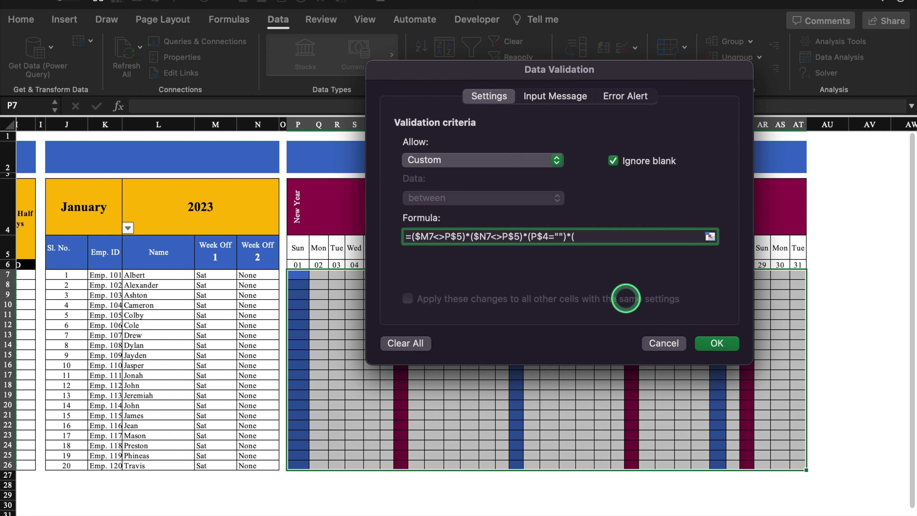
Add a last factor requiring P$6<>"ME" to the validation formula and apply the rule.
click(301, 265)
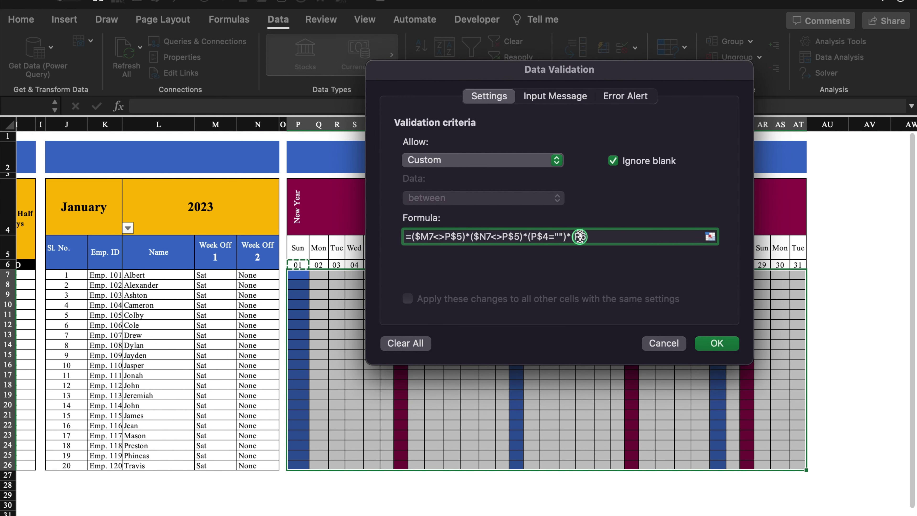
click(579, 236)
text($)
key(Right)
text(<)
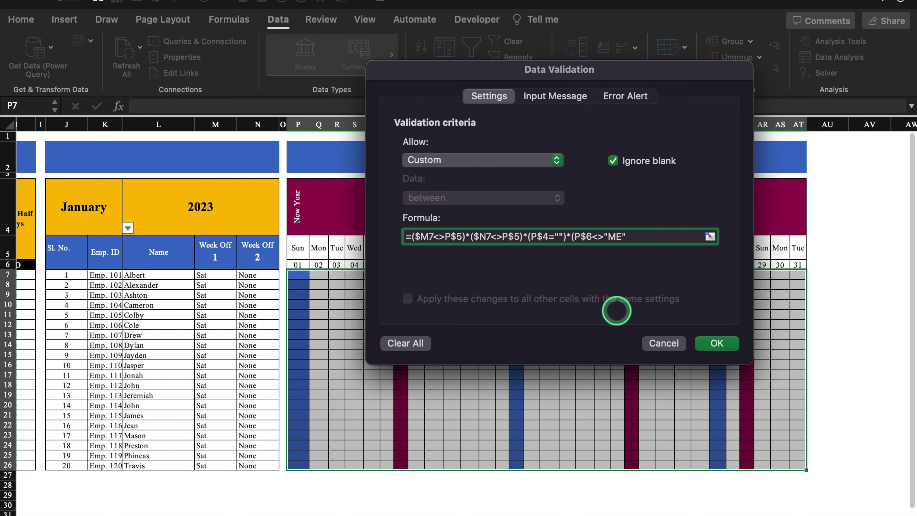
click(726, 345)
Enter P in Q7 to mark the first employee's attendance on January 2.
click(318, 276)
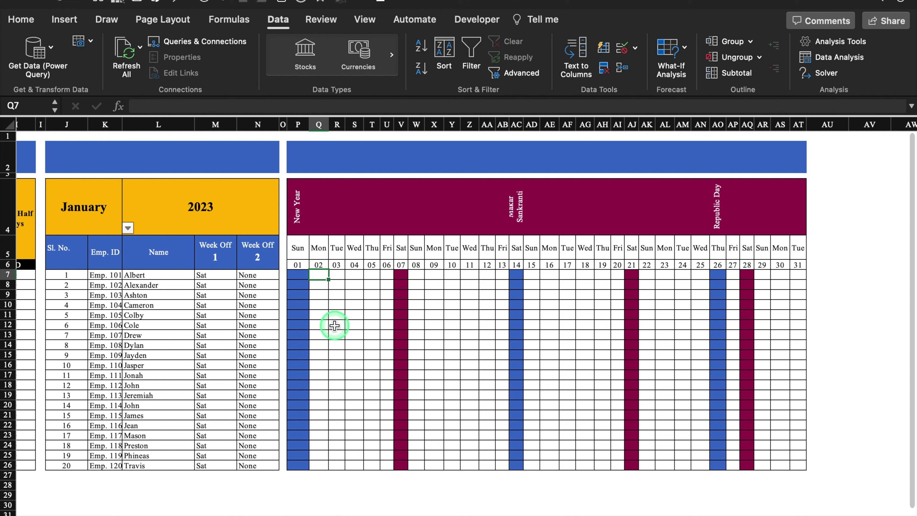
text(P)
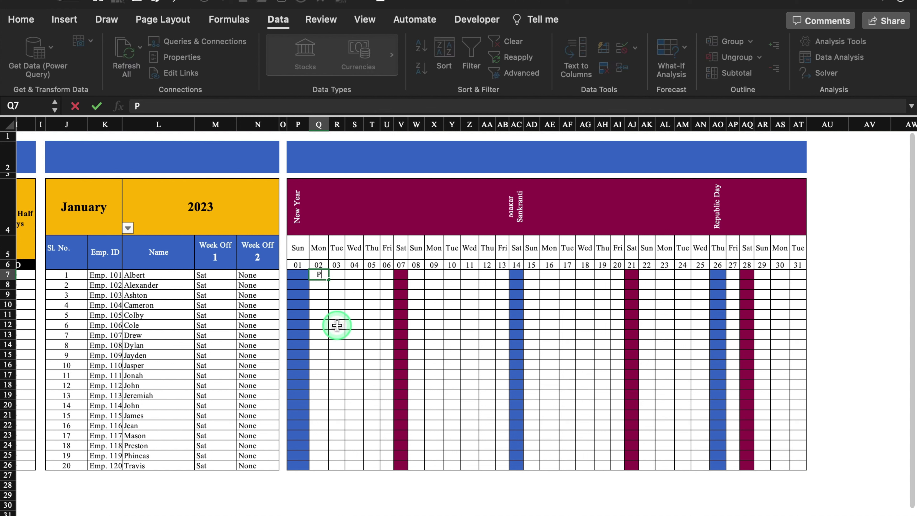
click(336, 324)
Try to enter P in P7 in the New Year holiday column, and cancel the entry.
click(298, 276)
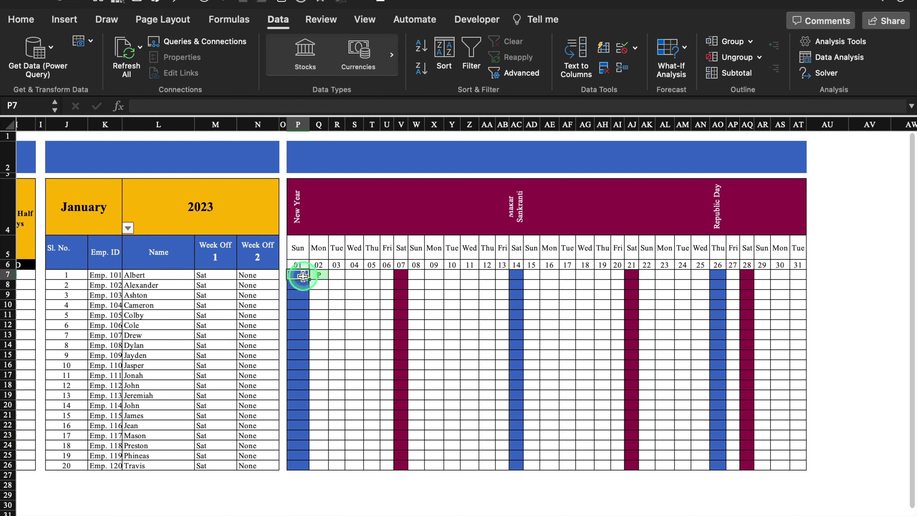
text(P)
key(Return)
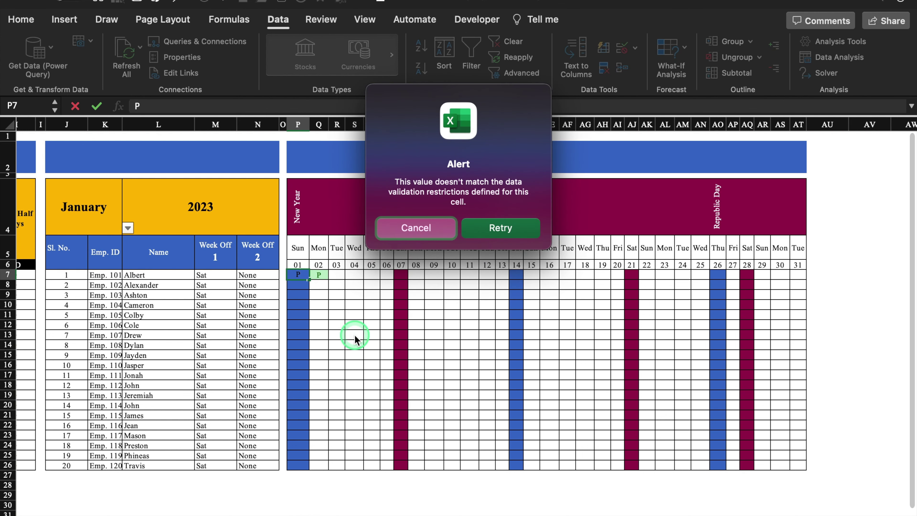
click(408, 224)
Give the P7:AT26 validation an error alert titled "Can't Do Entry" with a message beginning "It's Week Off or Holidays or", and apply it.
drag(298, 275, 796, 466)
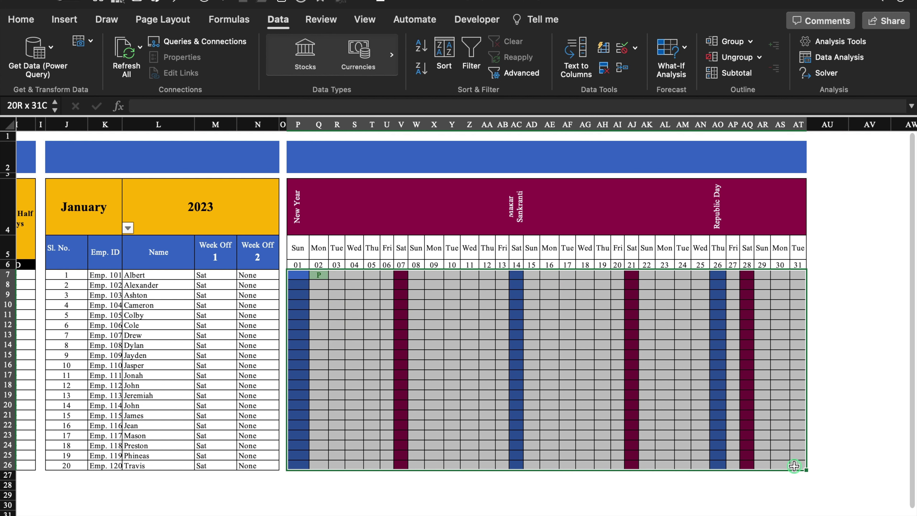
click(635, 48)
click(652, 66)
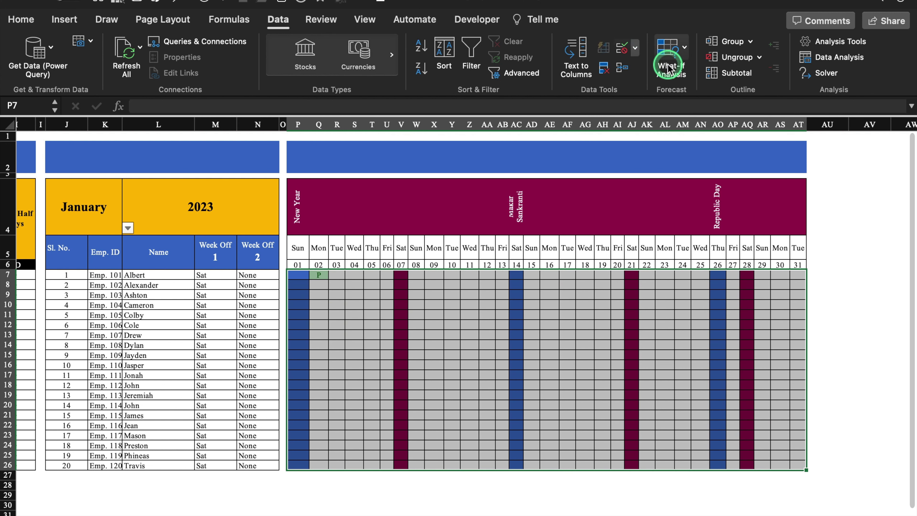
click(509, 93)
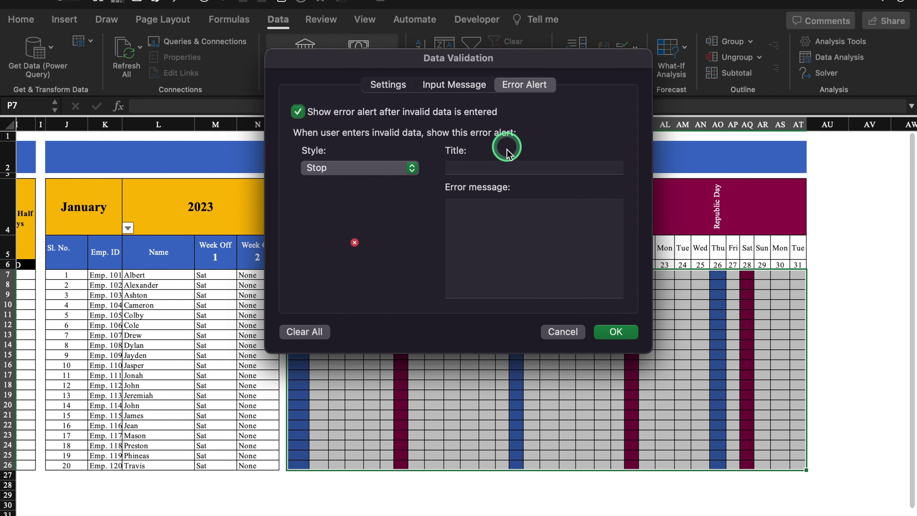
click(503, 167)
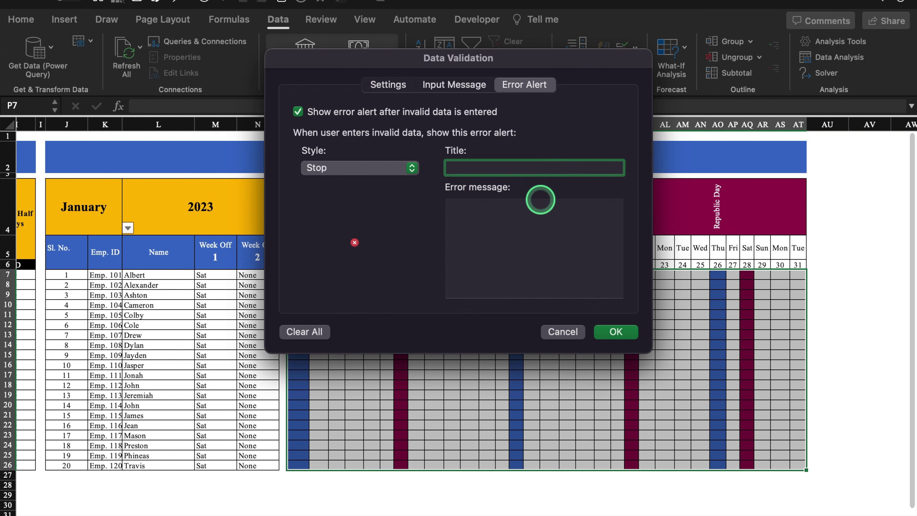
text(Can't Do Entry)
click(513, 203)
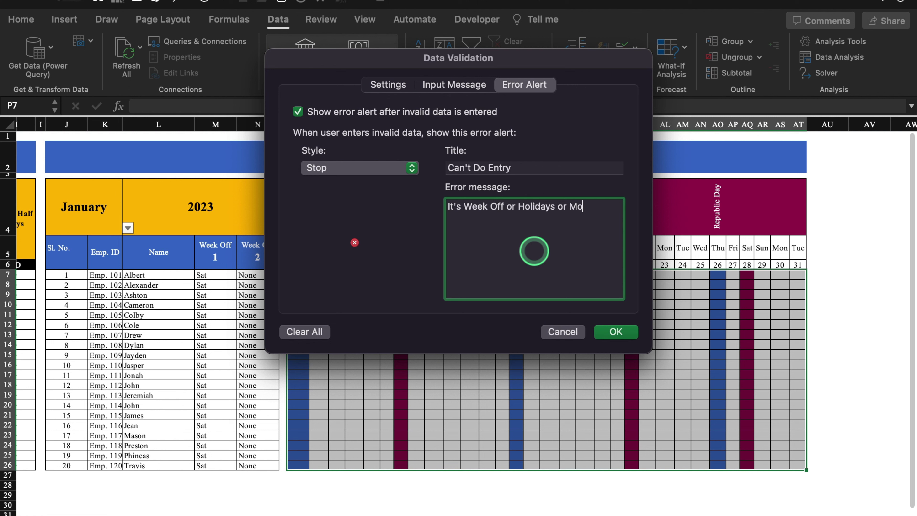
text(nd)
click(611, 332)
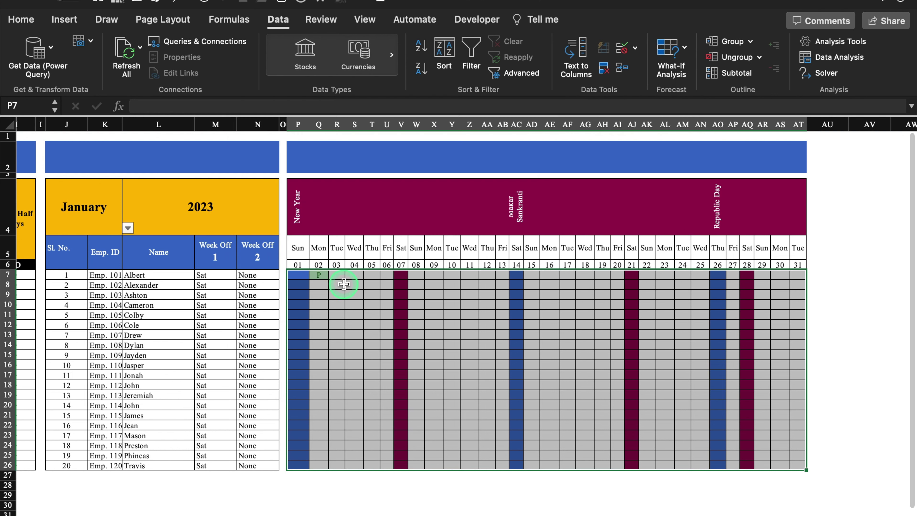
Try to enter P in V7 in the January 7 Saturday week-off column, and cancel the entry.
click(401, 275)
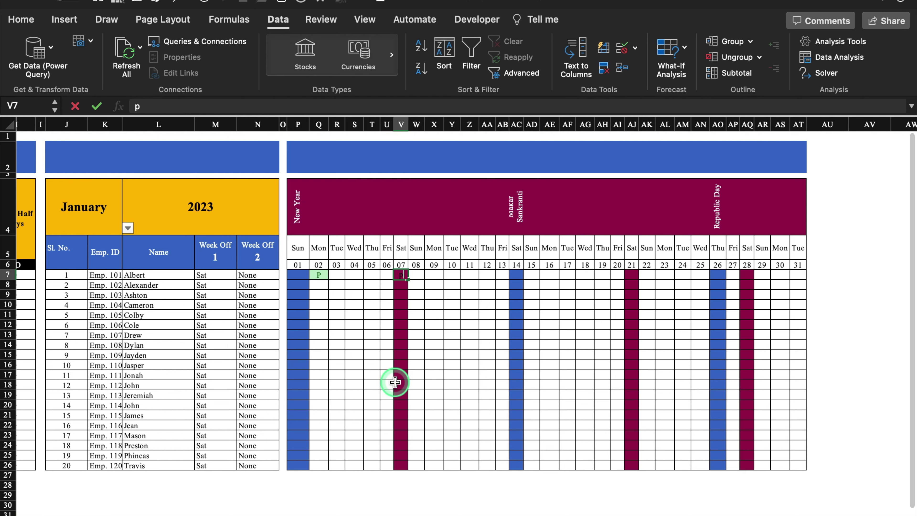
click(389, 303)
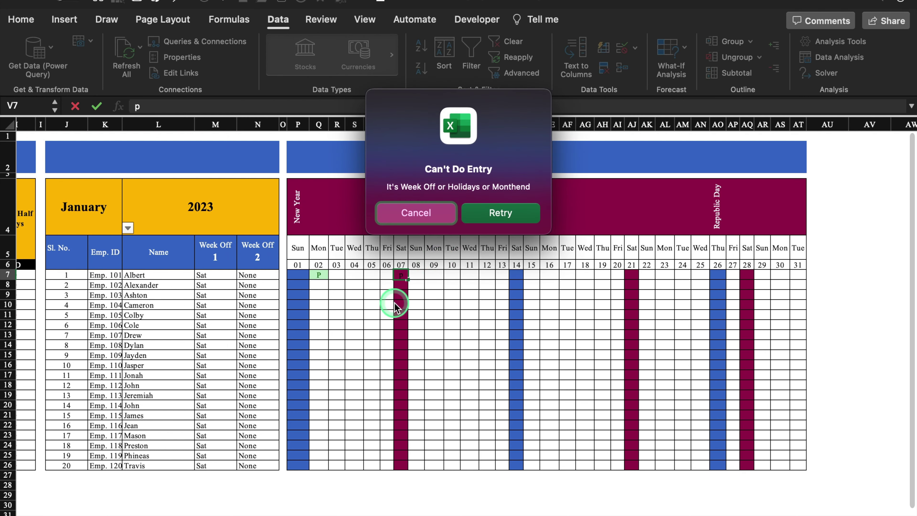
click(429, 217)
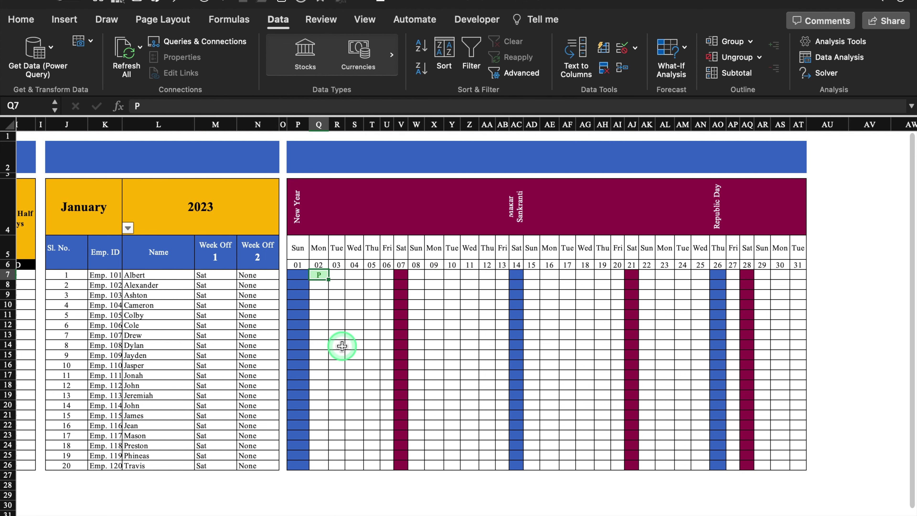
Start the Total Week Offs formula in D7 with =COUNTIF($P$5:$AT$5,M7)+ to count the first week-off day.
drag(301, 506, 82, 504)
click(132, 275)
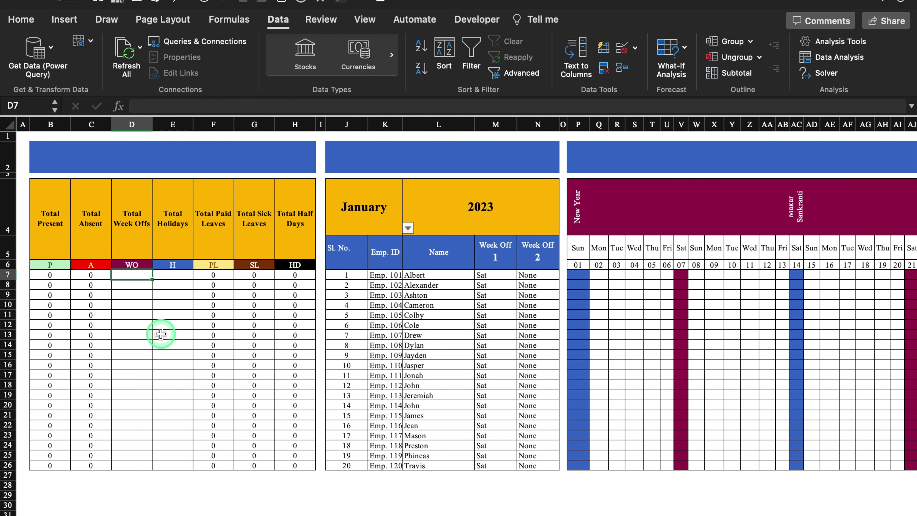
text(=COUNTIF)
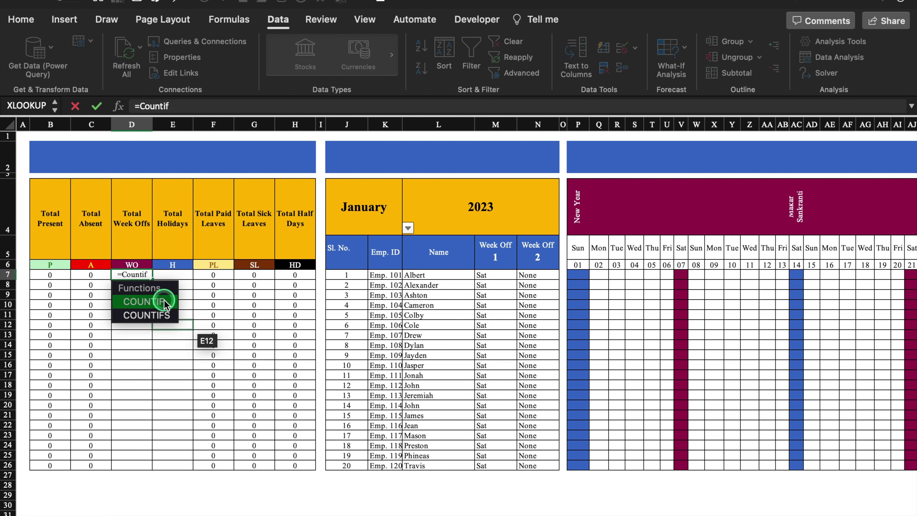
double_click(164, 302)
click(574, 251)
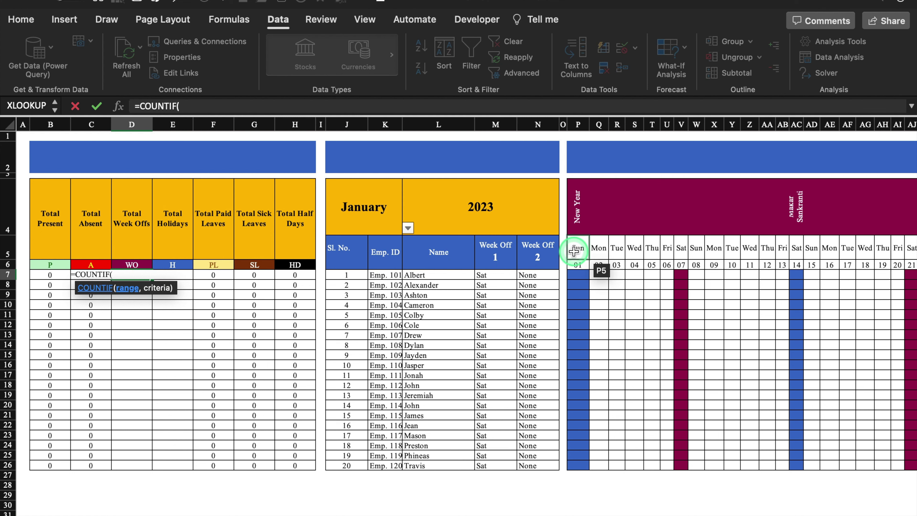
drag(577, 249, 861, 249)
key(F4)
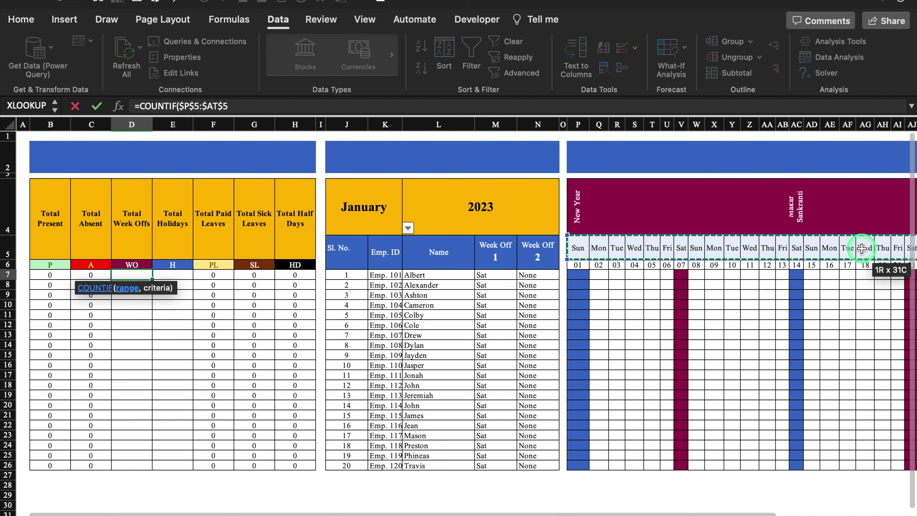
text(,)
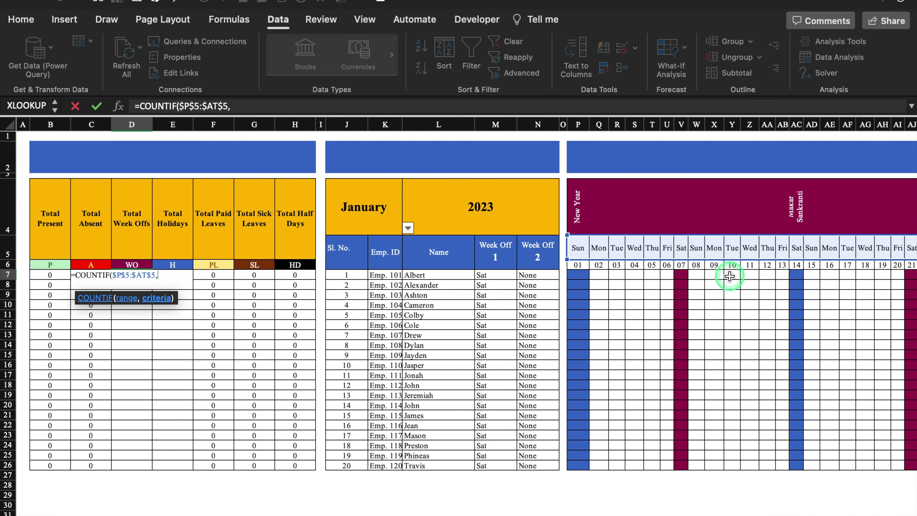
click(500, 275)
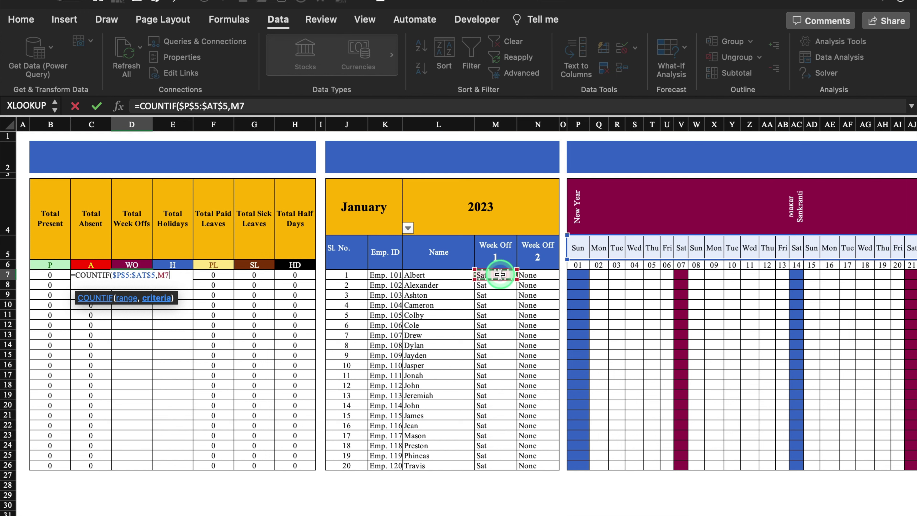
text()+)
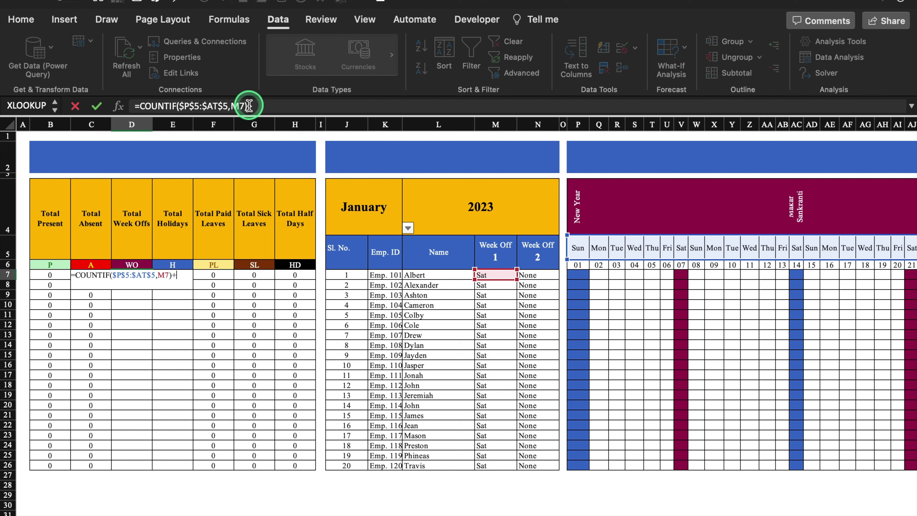
Complete the D7 formula by adding COUNTIF($P$5:$AT$5,N7) for the second week-off day.
drag(248, 107, 233, 109)
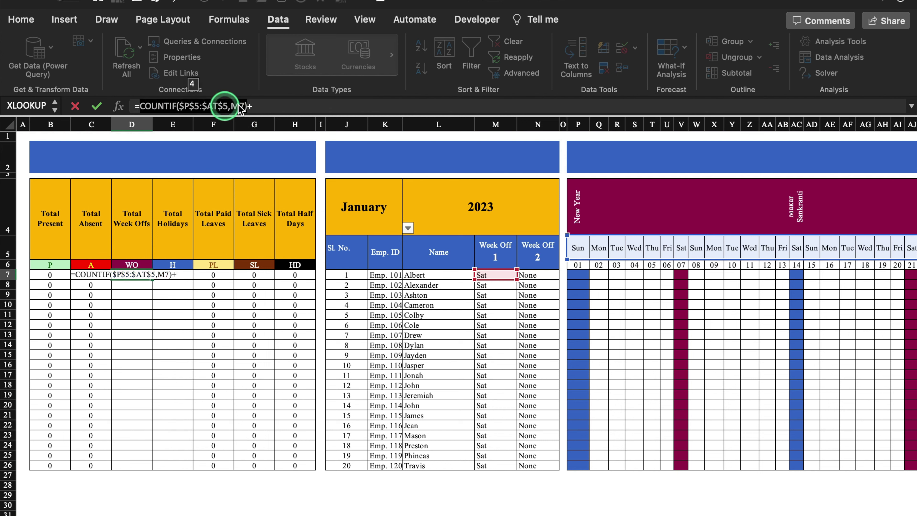
click(292, 105)
key(super+v)
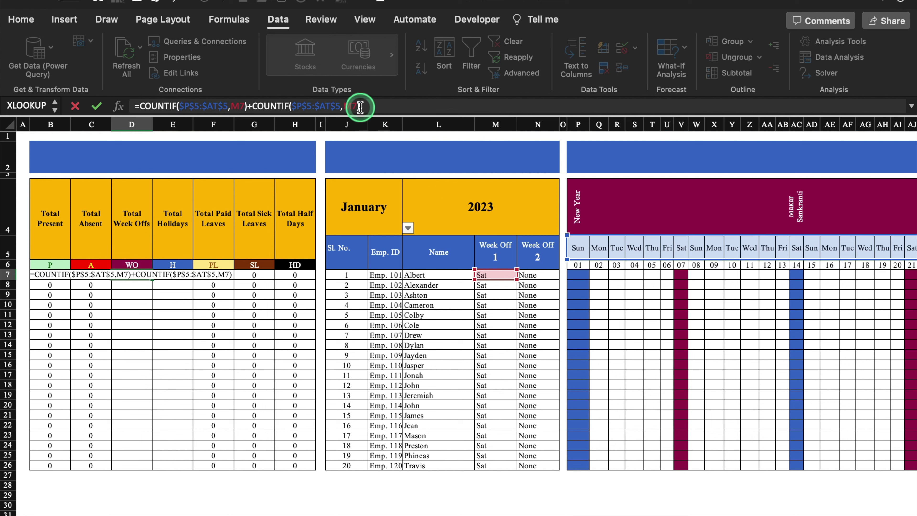
click(349, 106)
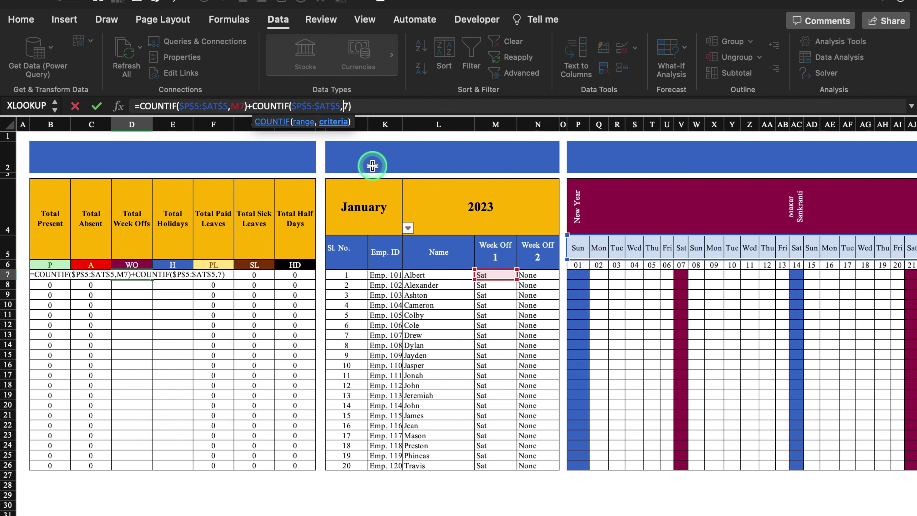
text(N)
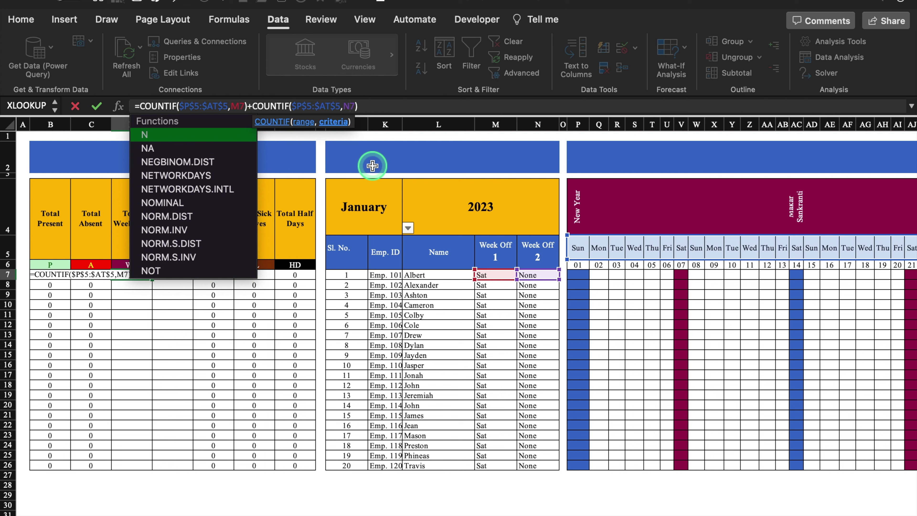
key(Return)
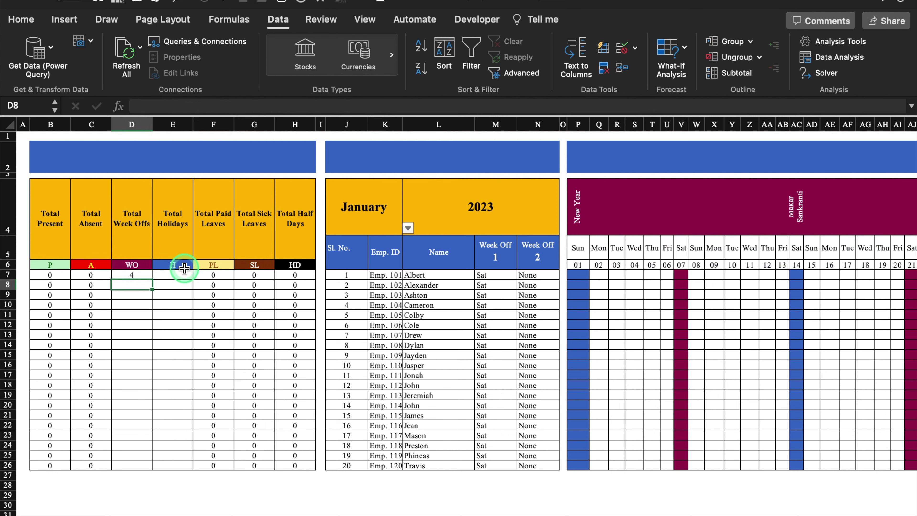
click(144, 273)
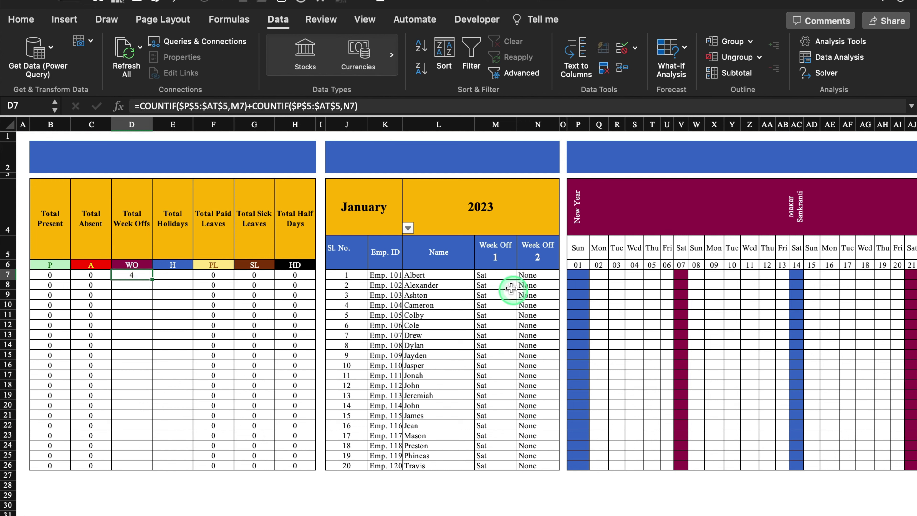
Set Week Off 2 to Sun for all employees in N7:N26, and copy the D7 formula down to D26.
click(536, 276)
text(Su)
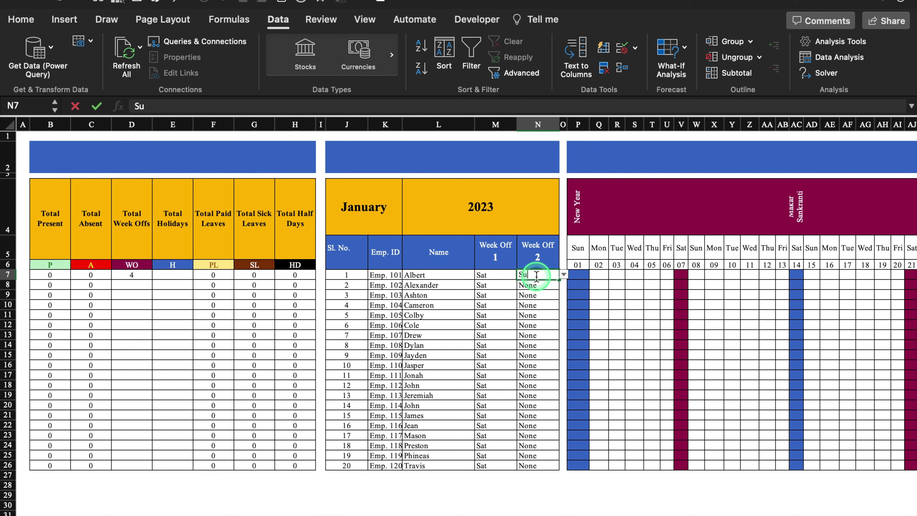
text(n)
key(Return)
drag(559, 279, 559, 468)
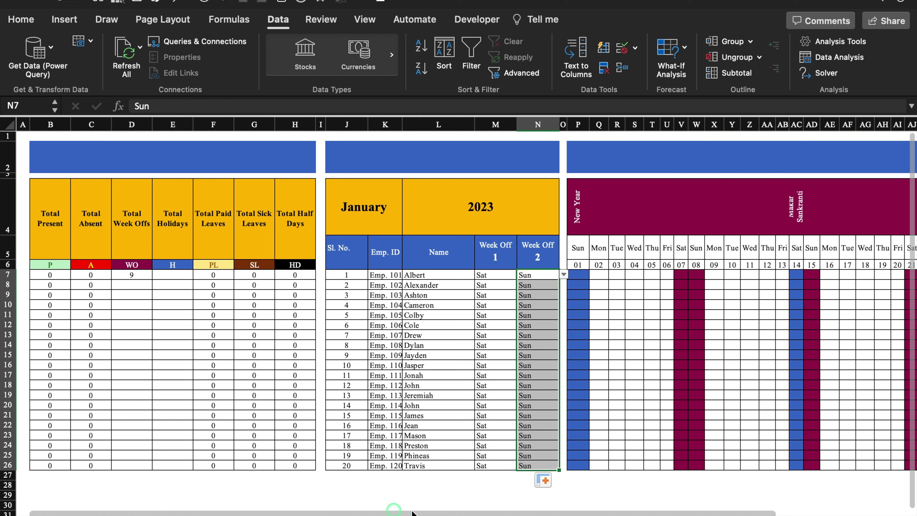
click(144, 277)
drag(152, 280, 152, 468)
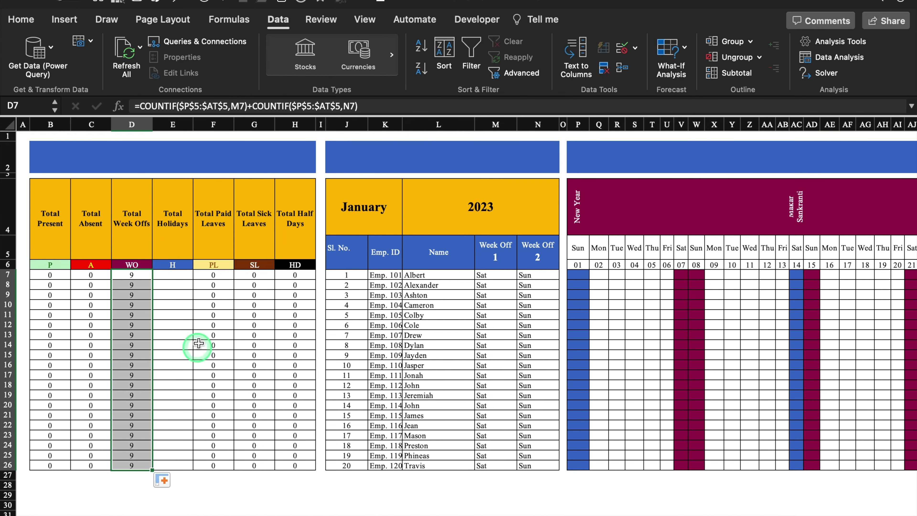
Start the Total Holidays formula in E7 with =COUNTA($P$4:$AT$4) over the holiday name row.
click(175, 276)
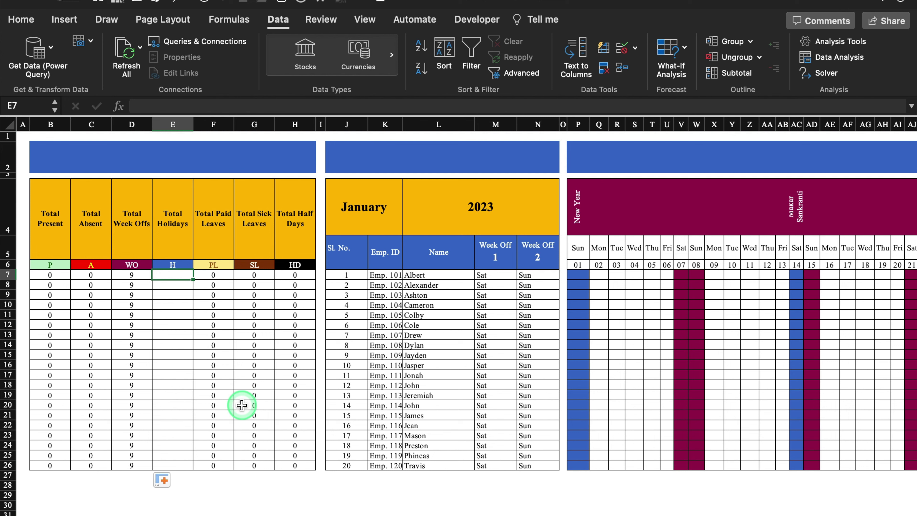
text(=)
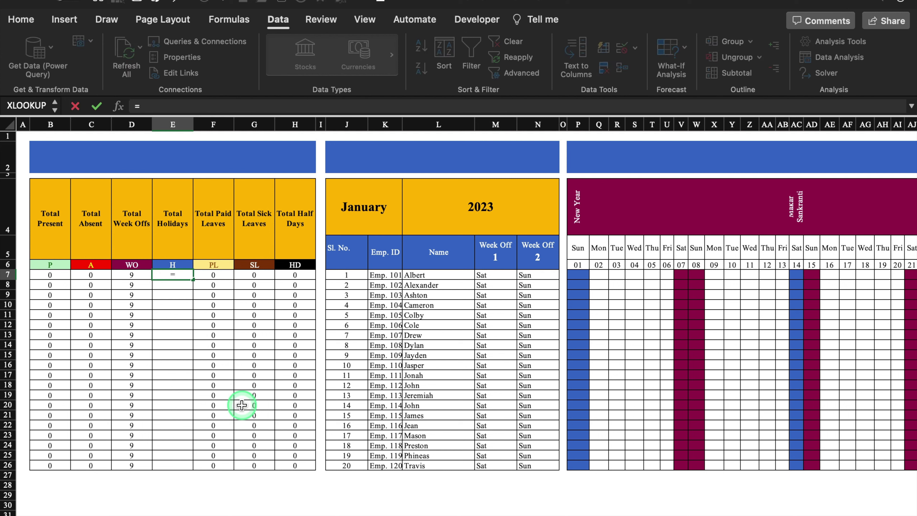
text(Count)
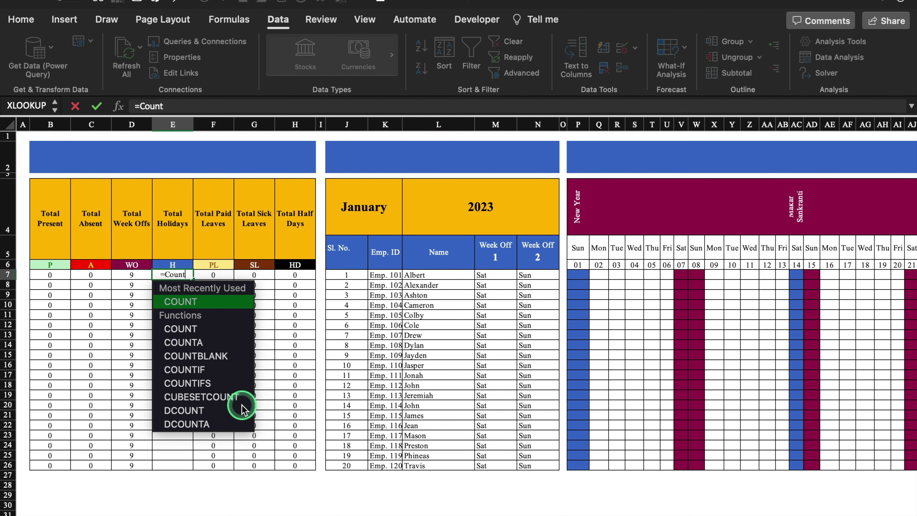
text(a)
double_click(195, 303)
drag(577, 208, 862, 214)
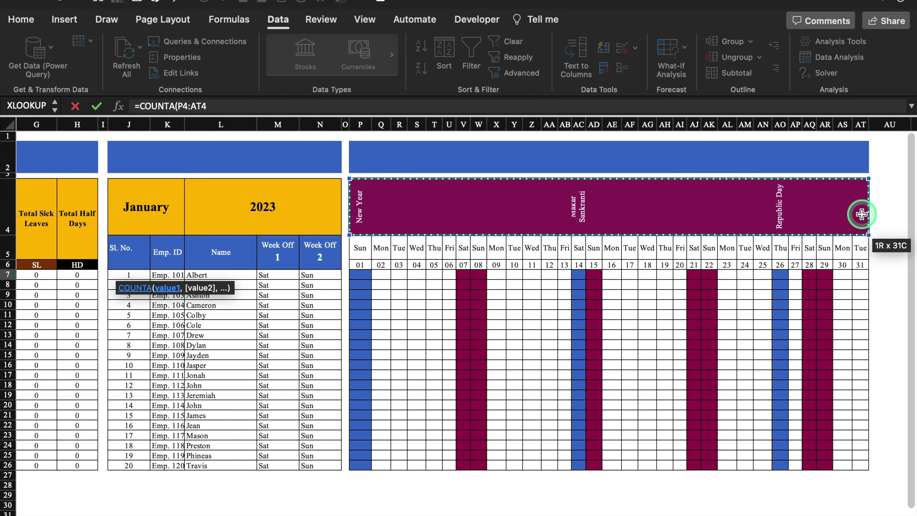
key(F4)
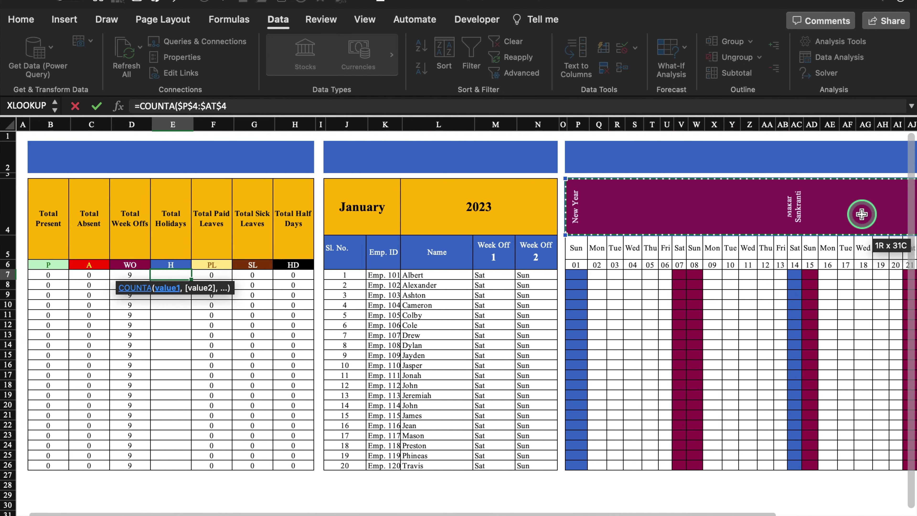
click(465, 105)
text())
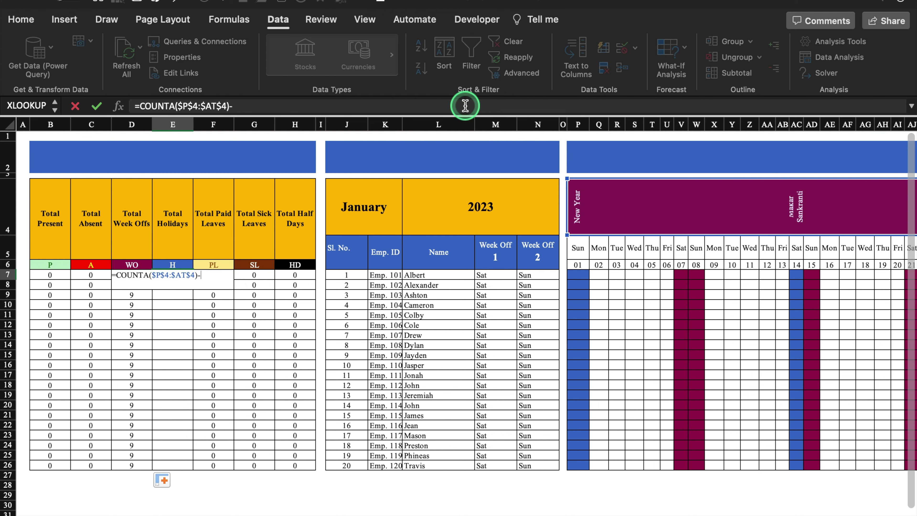
Subtract COUNTBLANK($P$4:$AT$4) in the E7 formula, and copy the finished formula down to E26.
text(-Count)
double_click(232, 350)
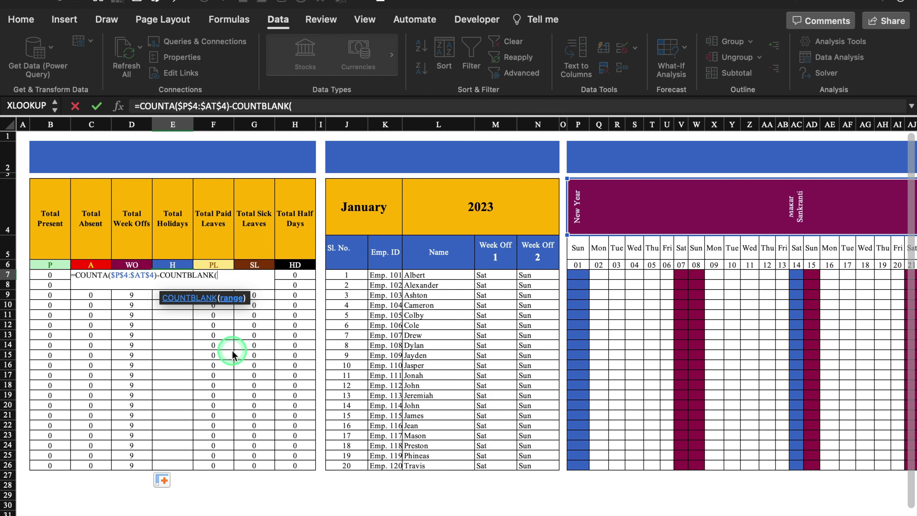
drag(585, 203, 854, 206)
key(F4)
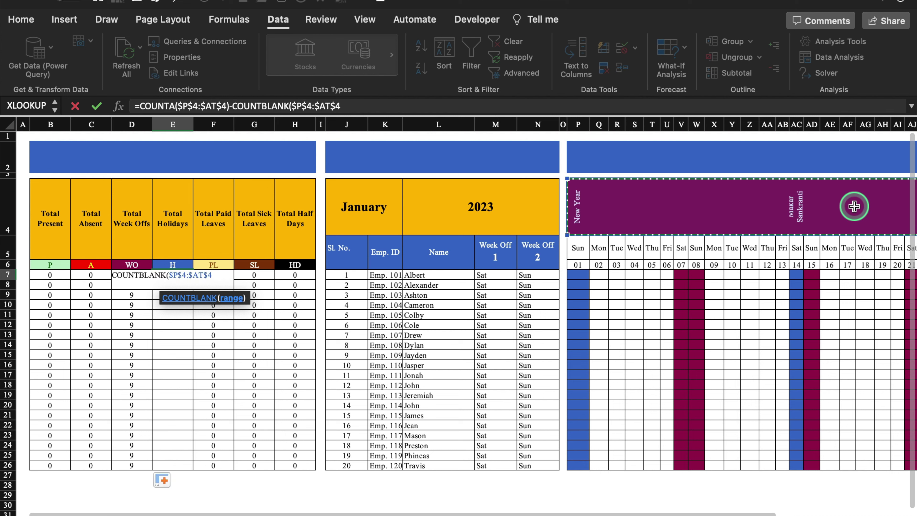
text())
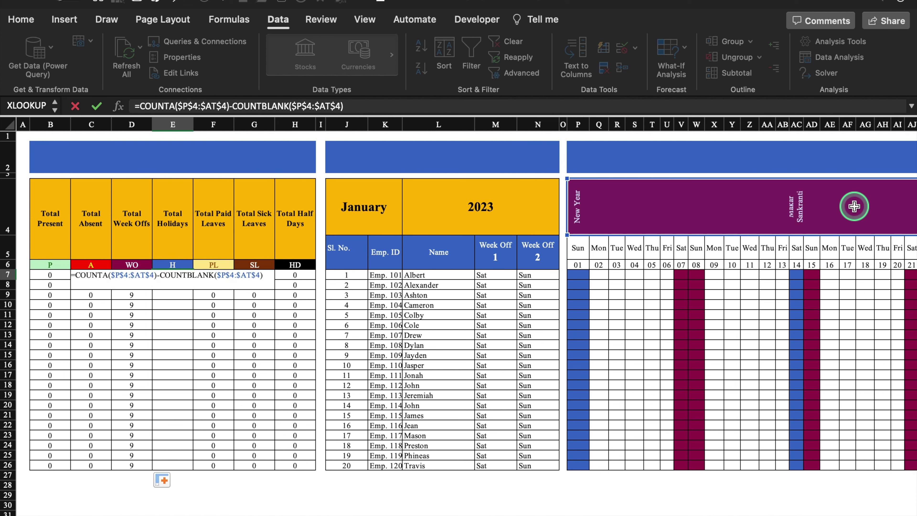
key(Return)
click(192, 277)
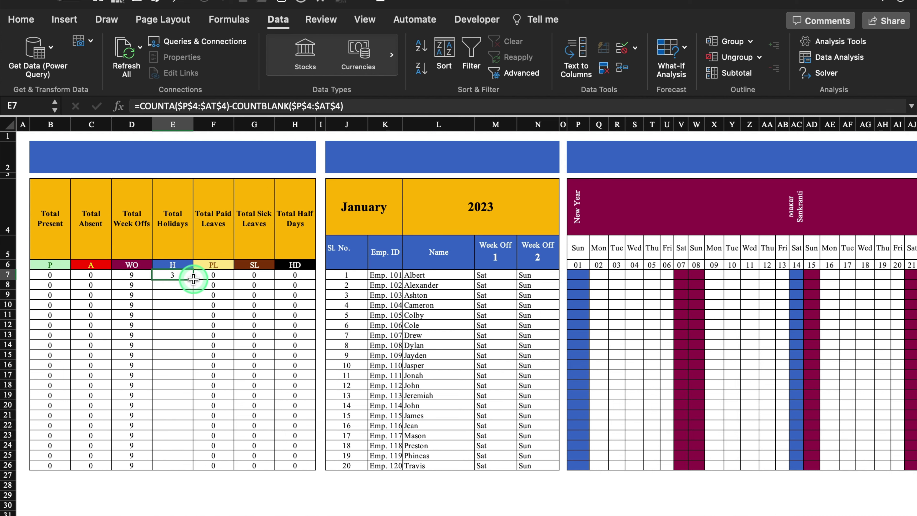
drag(194, 301, 199, 471)
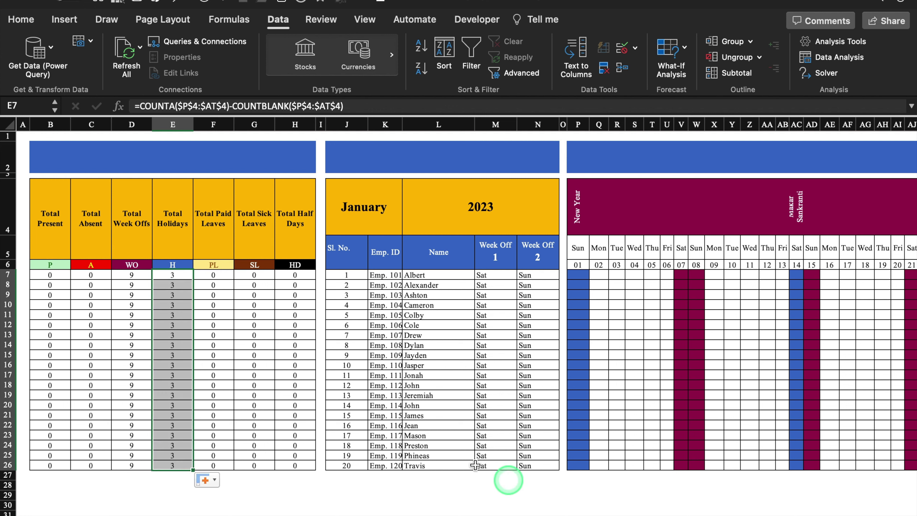
Change the attendance sheet's month in J4 to February.
click(370, 206)
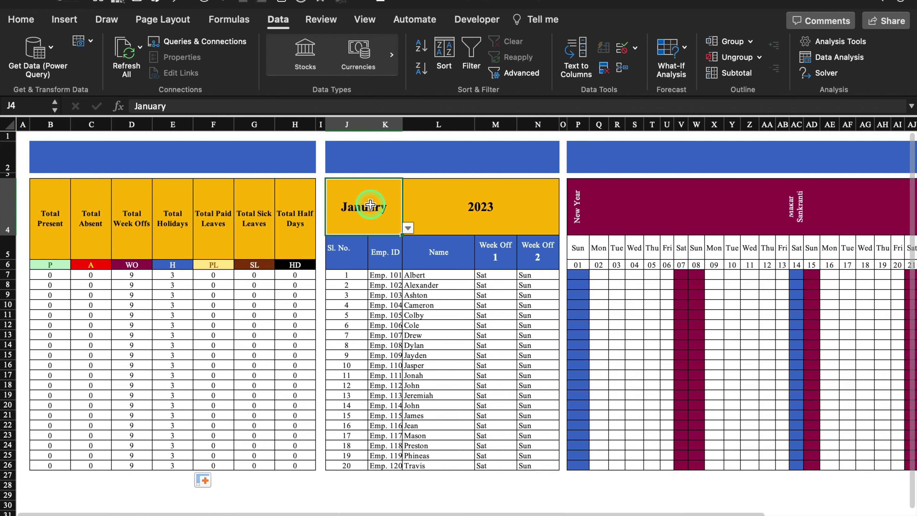
click(407, 228)
click(366, 257)
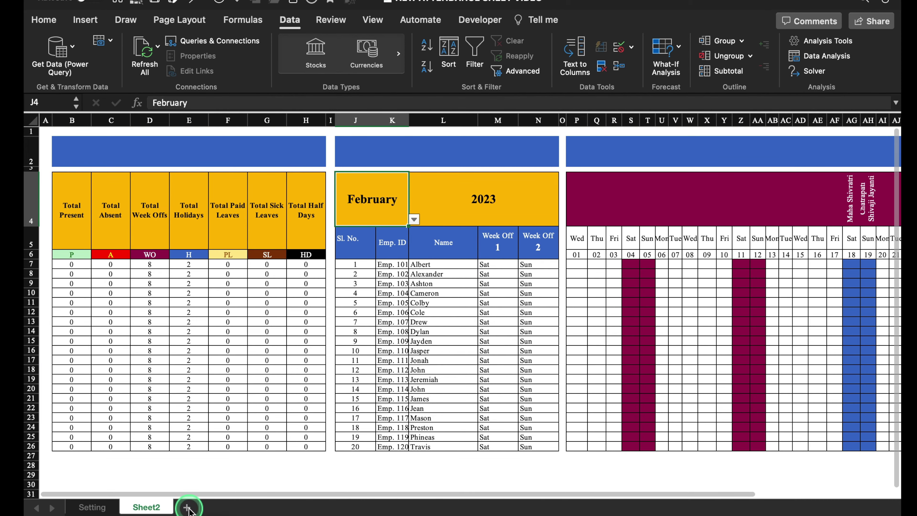
Add a new worksheet and build a list headed Months in B2 with Jan to Dec in B3:B14.
click(195, 506)
click(106, 144)
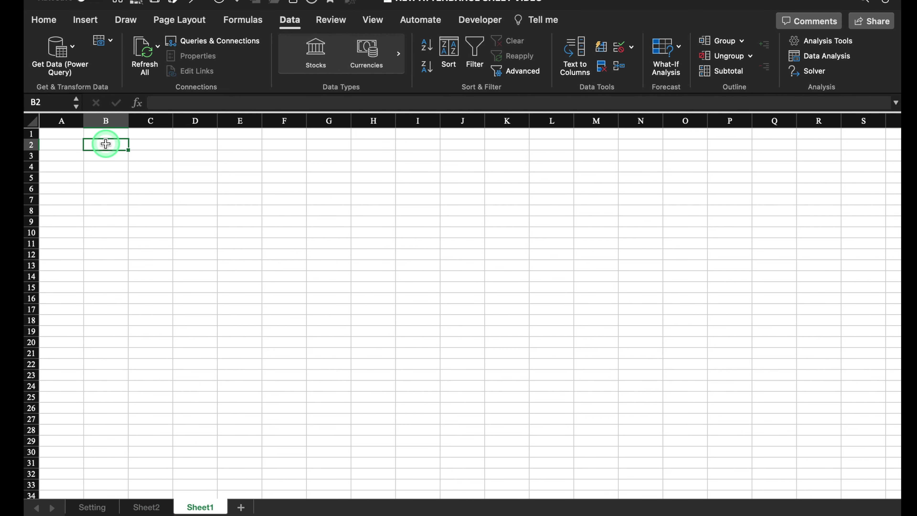
text(Months)
key(Return)
text(Jan)
key(ctrl+Return)
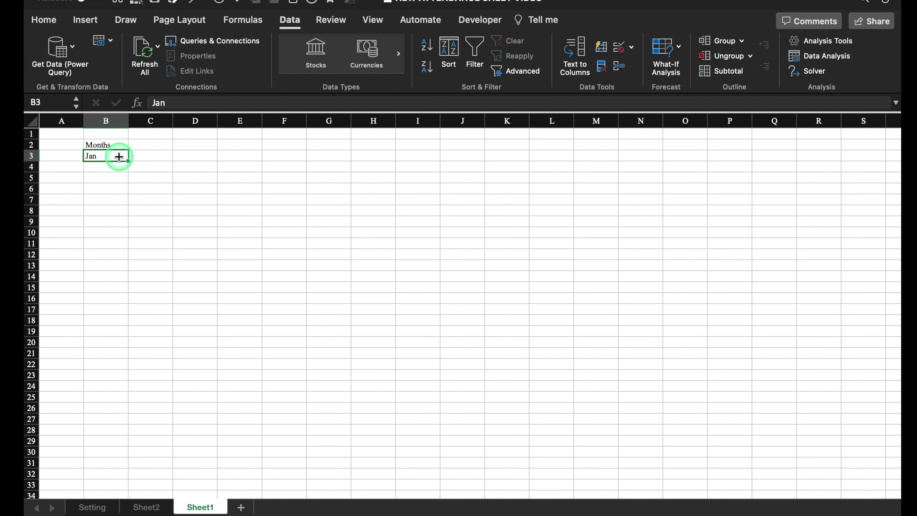
drag(129, 161, 127, 307)
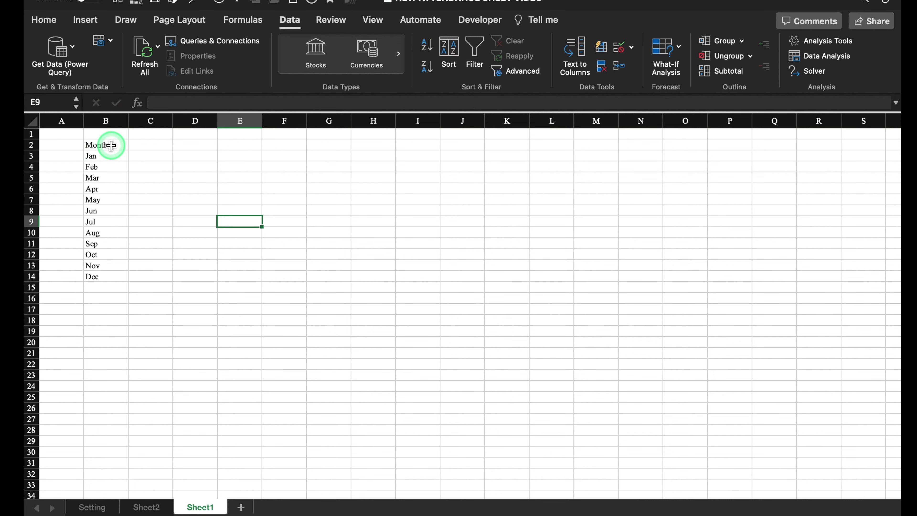
Create a PivotTable from the months list in B2:B14 and place it in C2 of the existing worksheet.
drag(111, 145, 127, 276)
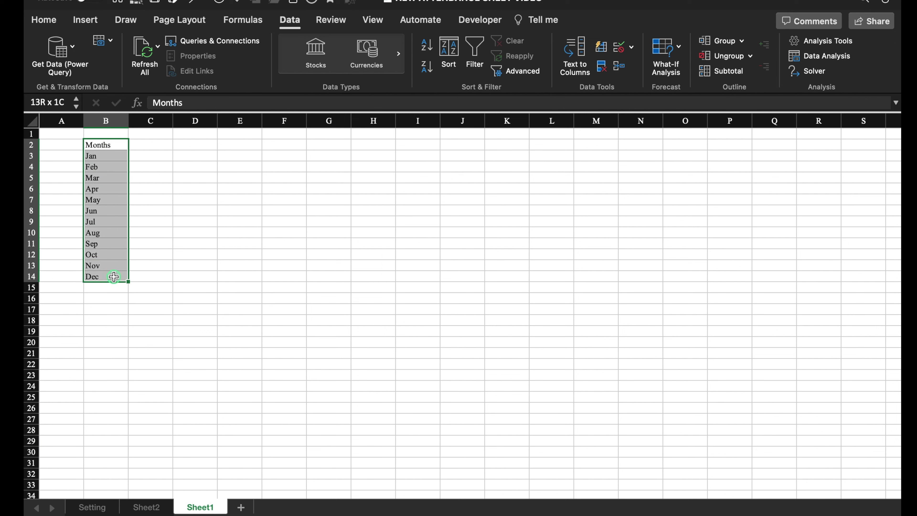
click(87, 20)
click(49, 51)
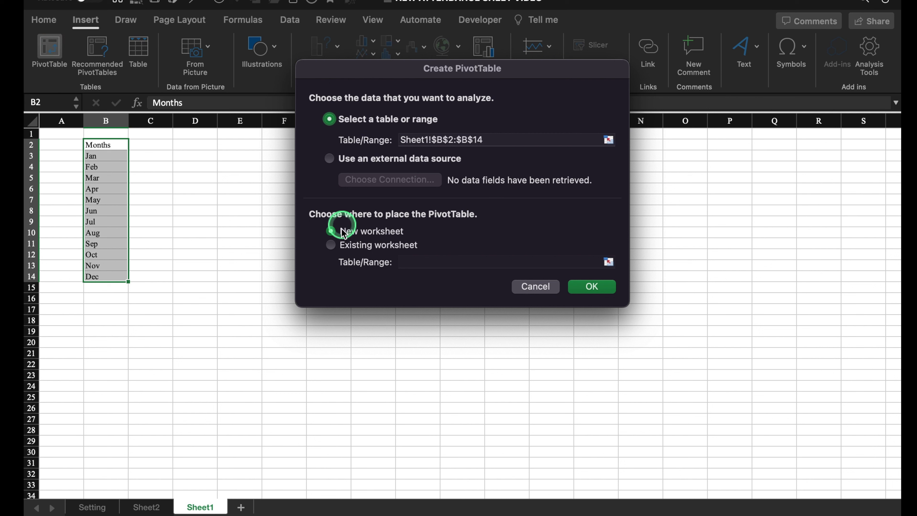
click(330, 246)
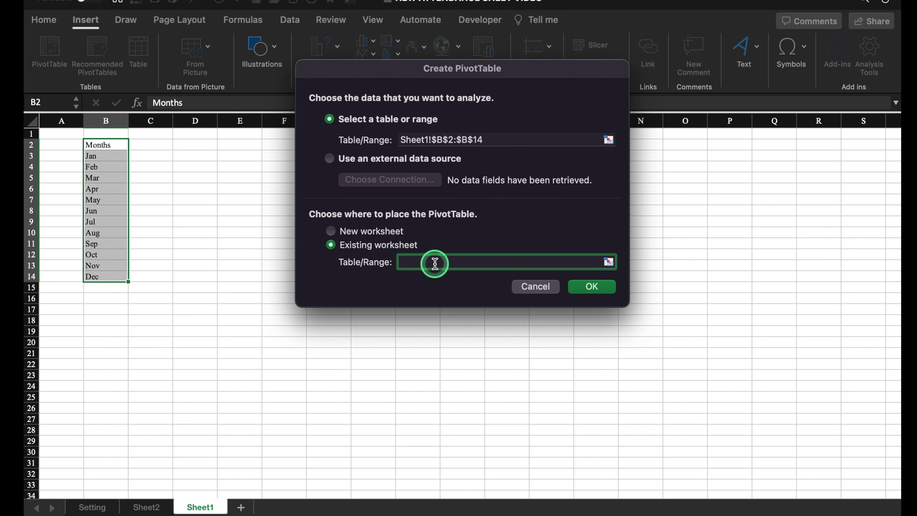
click(160, 144)
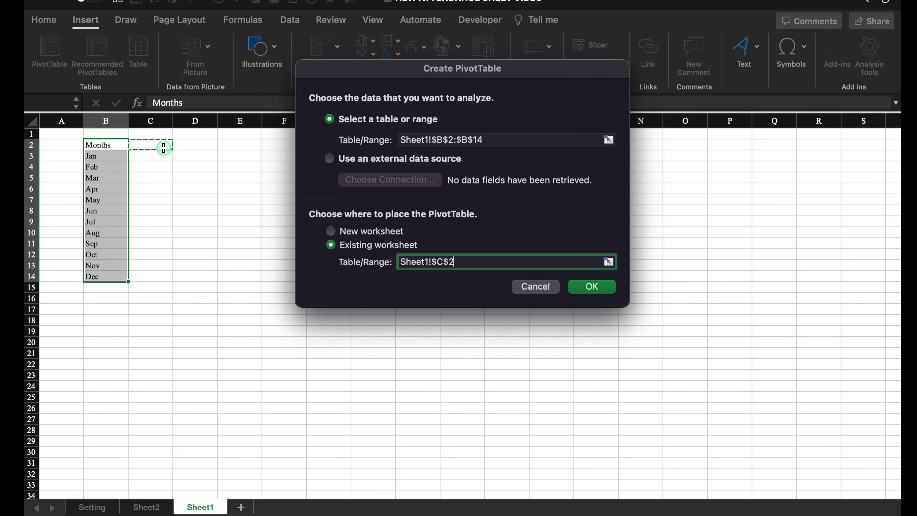
click(591, 286)
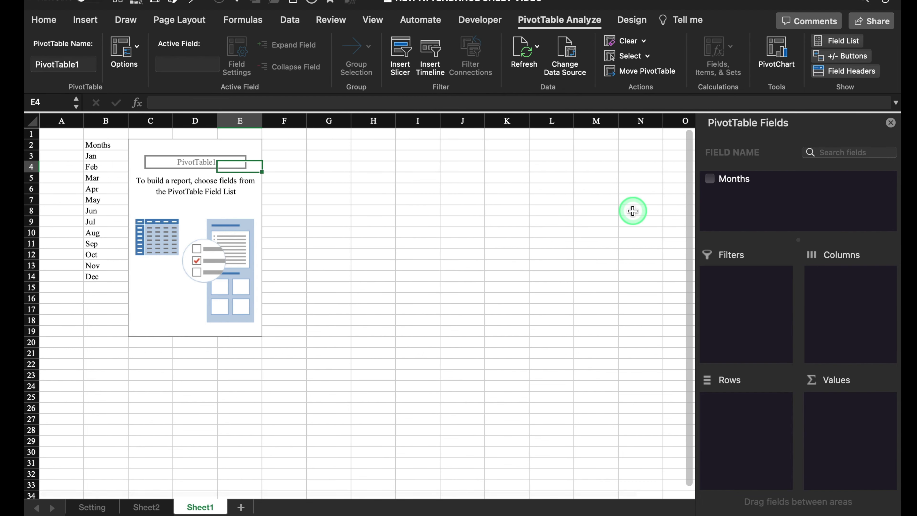
Add the Months field as a report filter and generate a separate filter page sheet for every month.
click(744, 182)
click(745, 182)
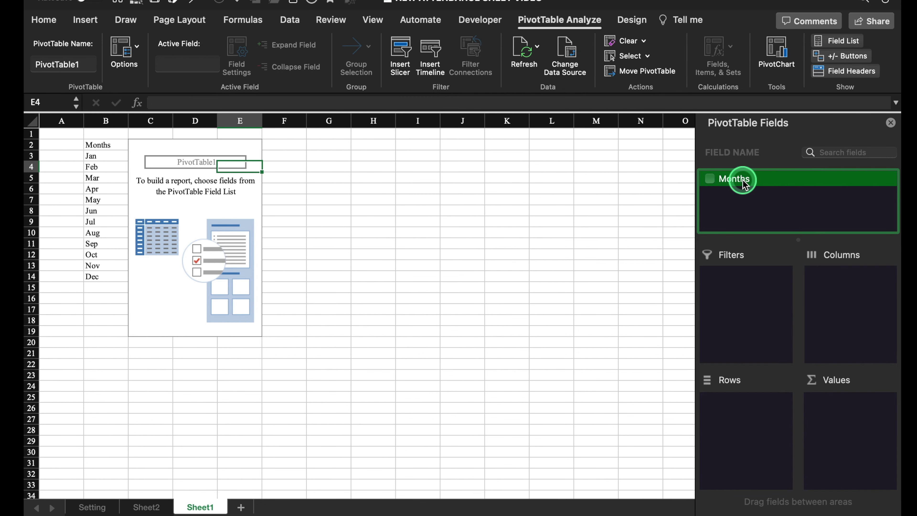
drag(744, 183, 747, 295)
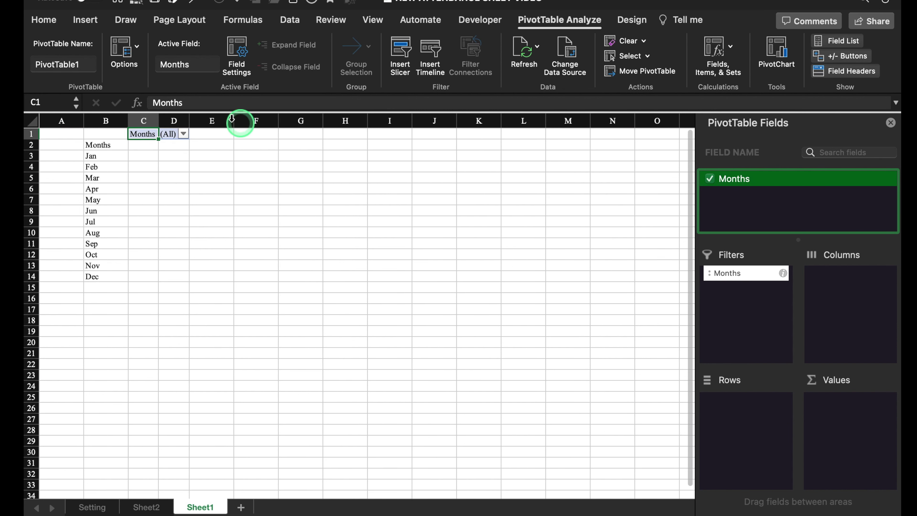
click(137, 46)
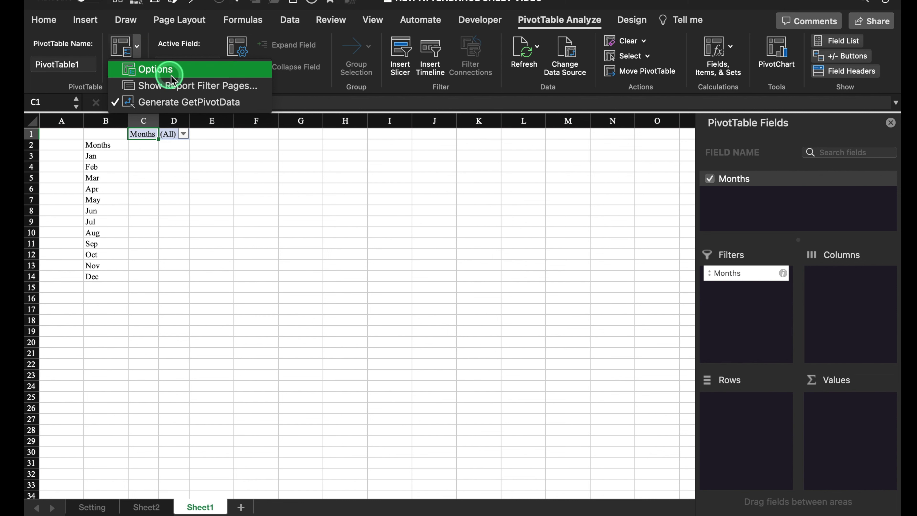
click(184, 89)
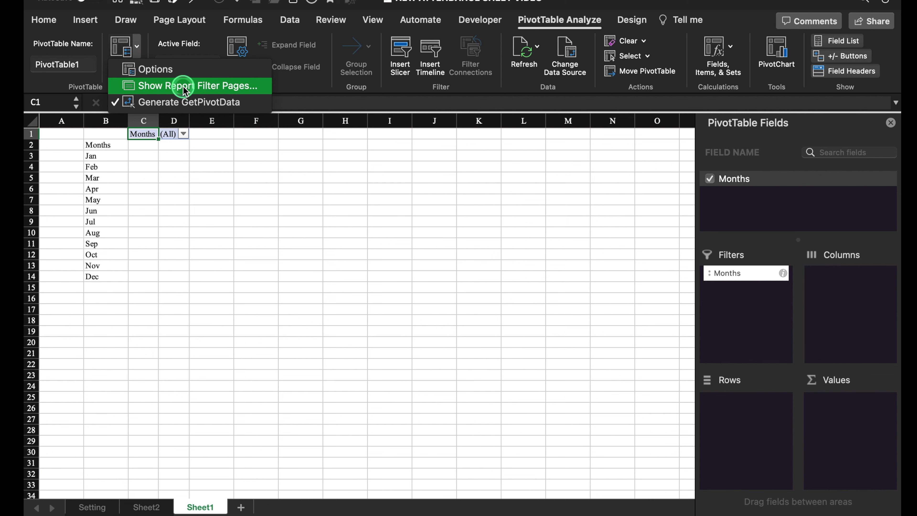
click(504, 228)
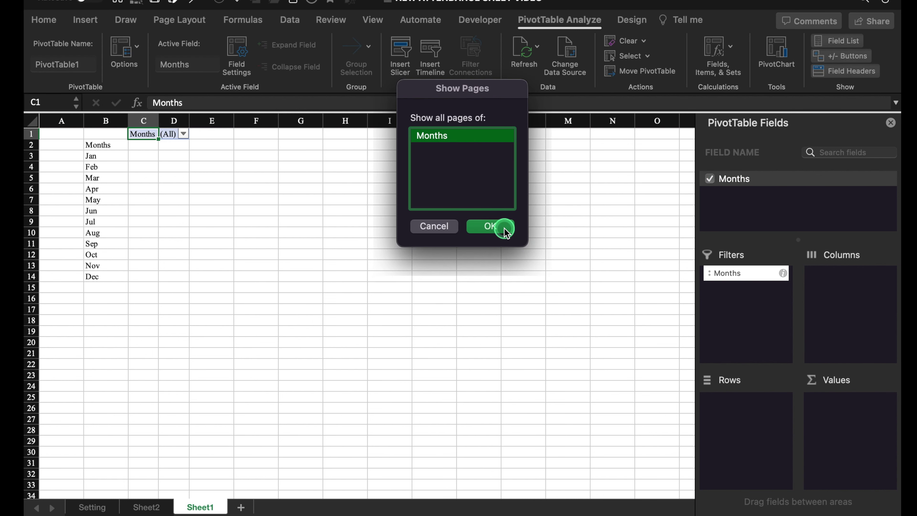
click(891, 123)
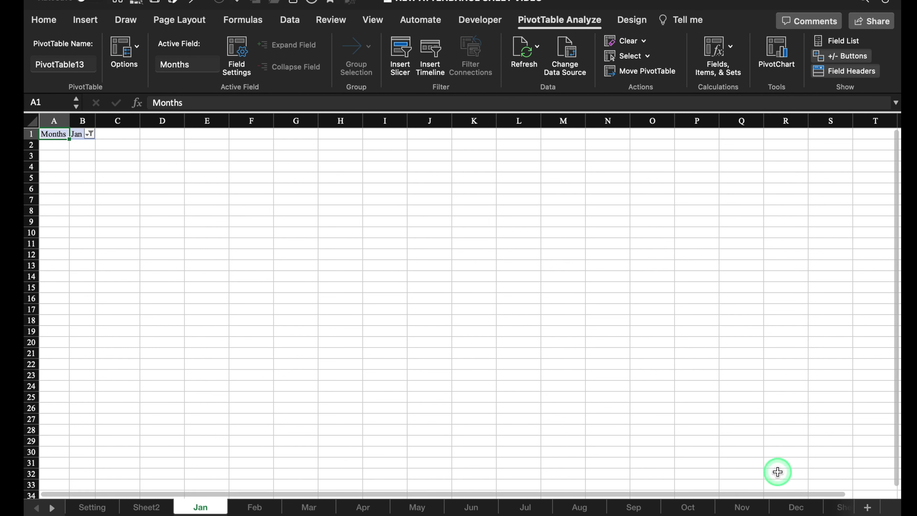
Group the sheets Jan through Dec and clear all of their contents.
shift+click(797, 507)
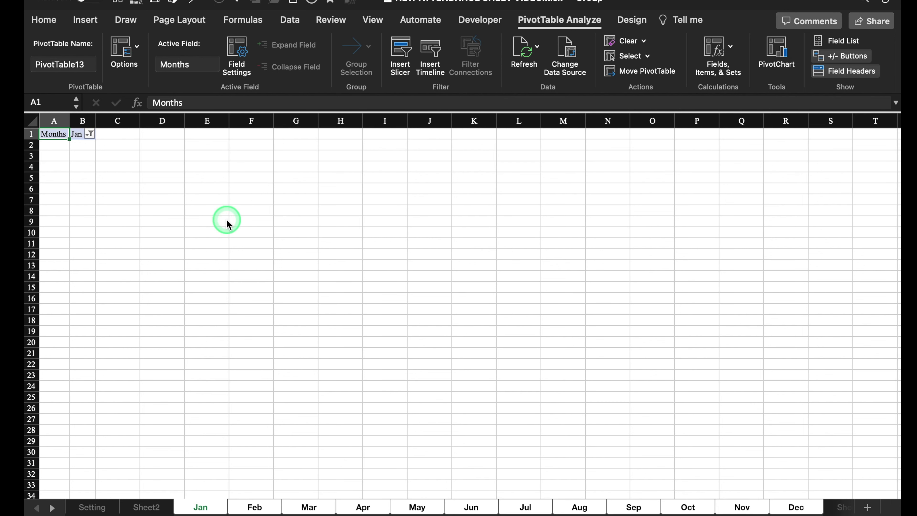
click(30, 121)
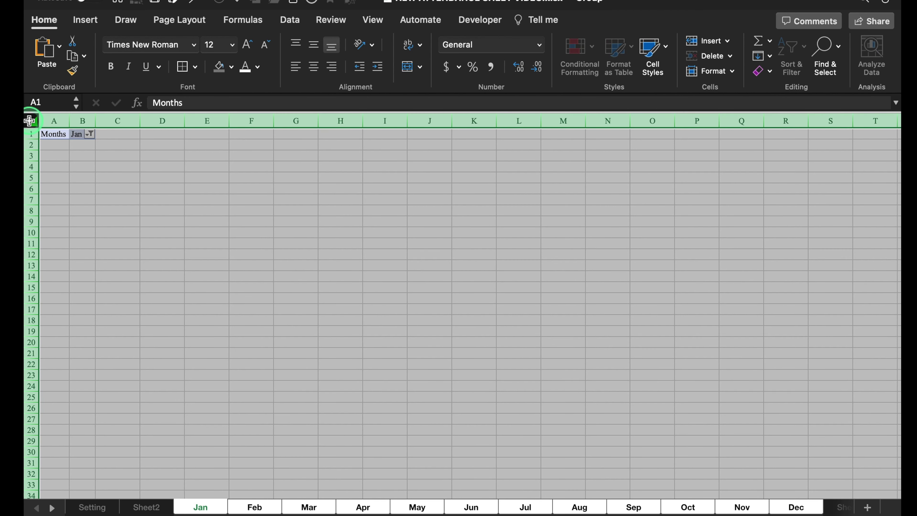
key(Delete)
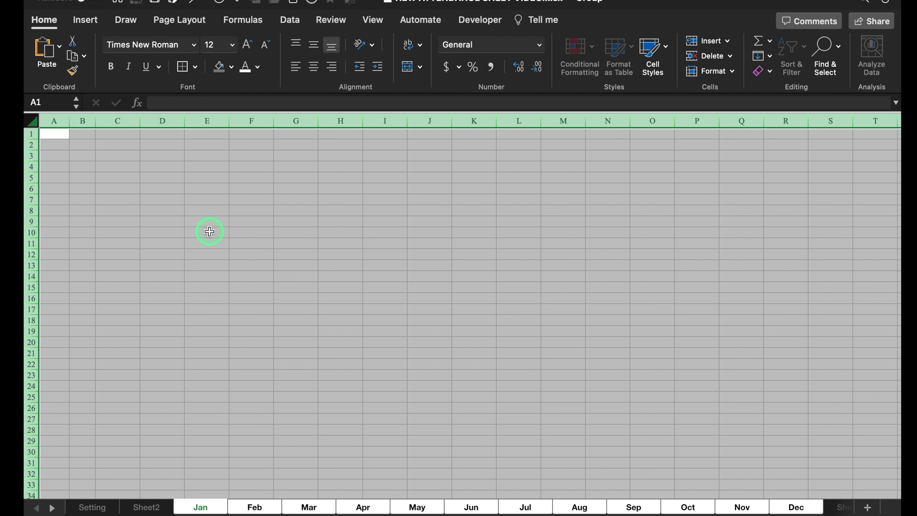
Ungroup the month sheets and permanently delete Sheet1 with the months list.
key(ctrl+Page_Up)
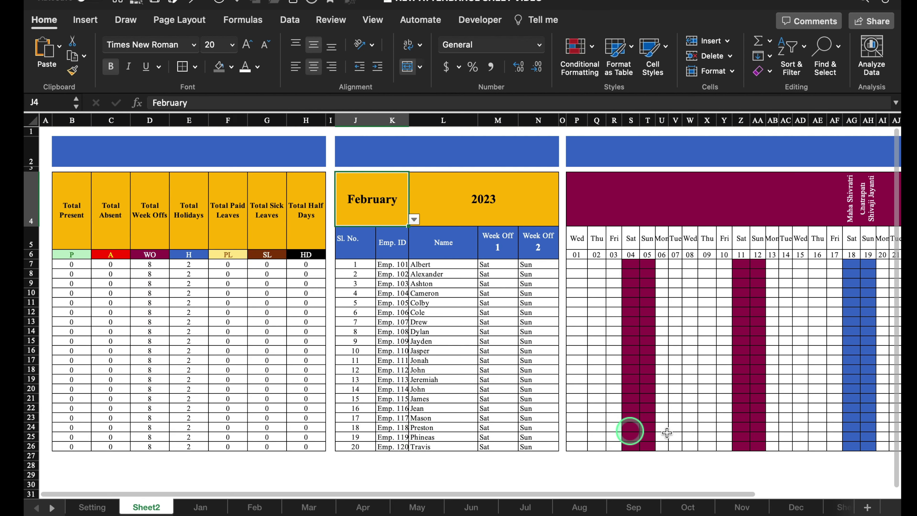
click(838, 506)
click(796, 508)
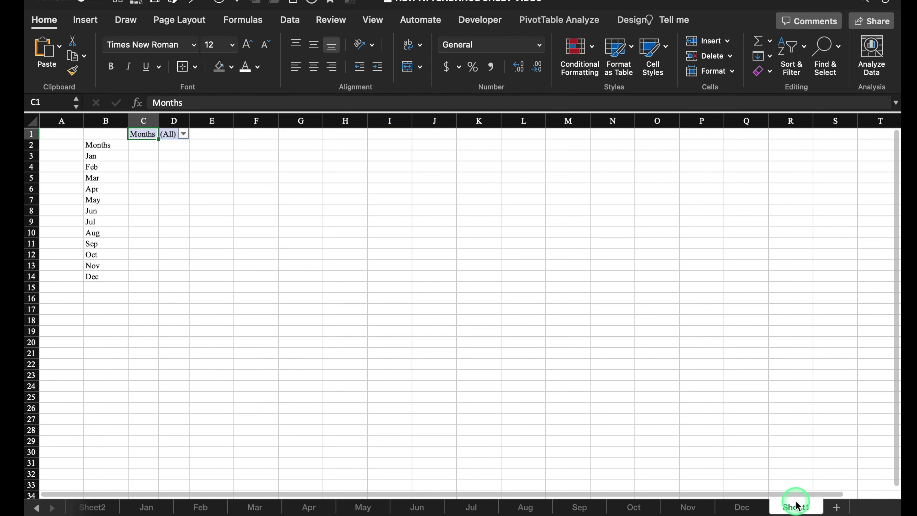
right_click(798, 508)
click(746, 366)
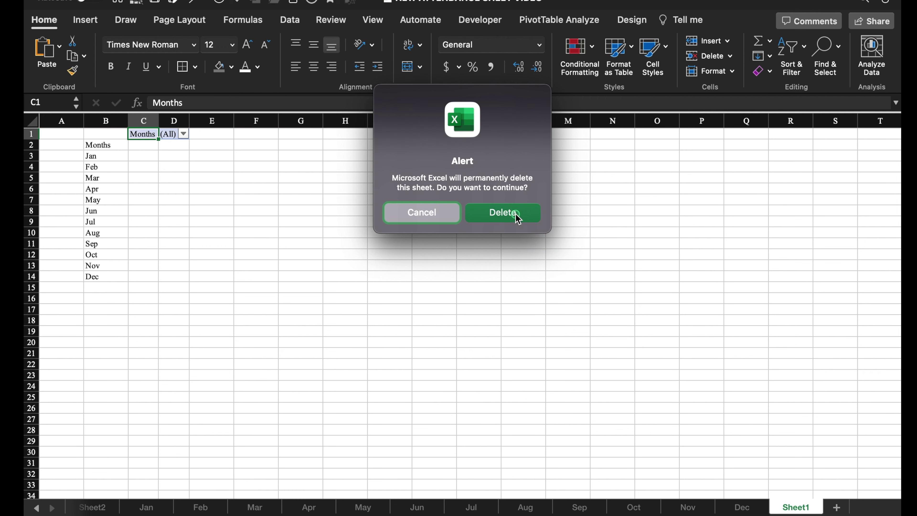
click(516, 214)
On Sheet2, merge the blue row 2 bands B2:H2, J2:N2 and P2:AT2 separately and give them borders.
click(94, 508)
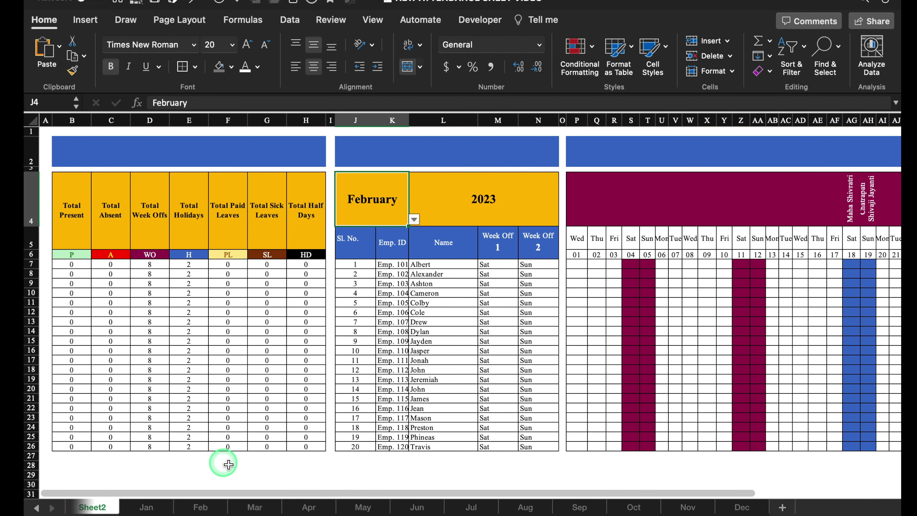
drag(76, 152, 293, 152)
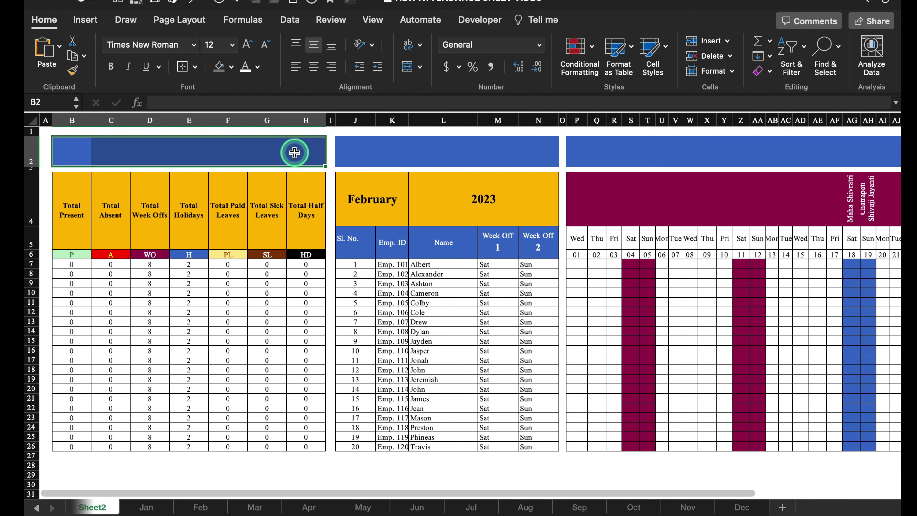
click(407, 66)
drag(374, 147, 743, 166)
click(407, 66)
drag(871, 160, 848, 159)
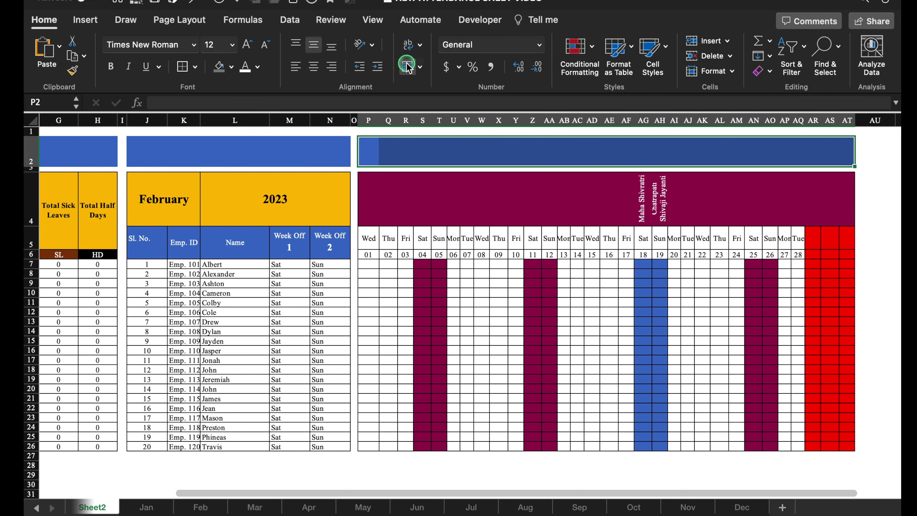
click(194, 67)
click(227, 138)
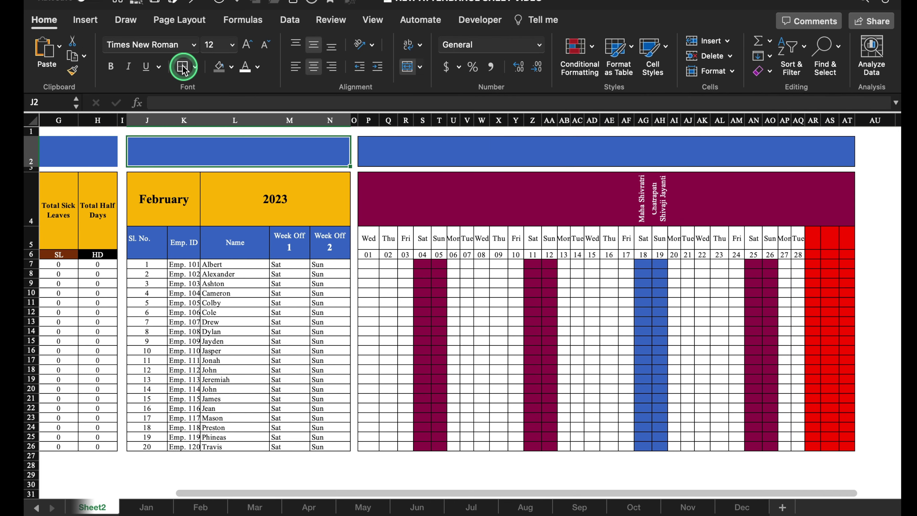
Enter the heading Summery in the merged band above the totals columns.
scroll(231, 149, left, 5)
click(231, 149)
text(Summery)
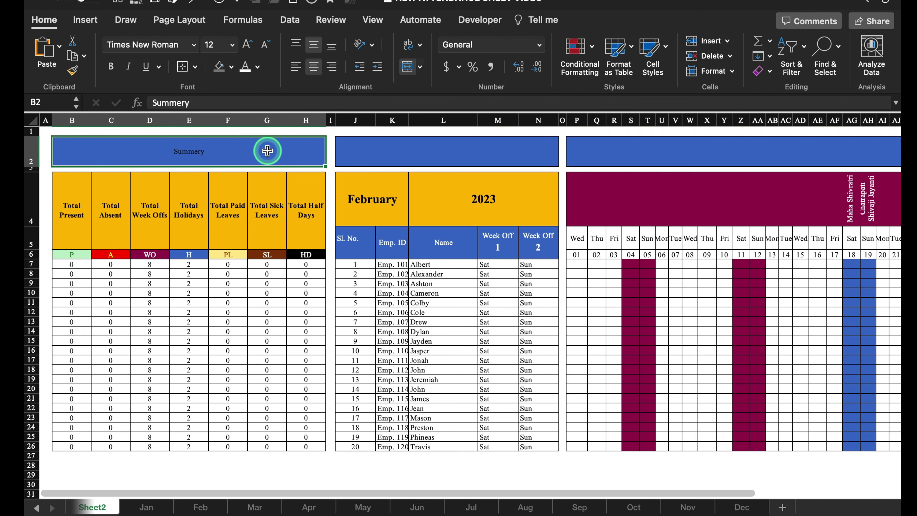
Format the three merged row 2 bands with white text at font size 26.
super+click(428, 153)
super+click(596, 146)
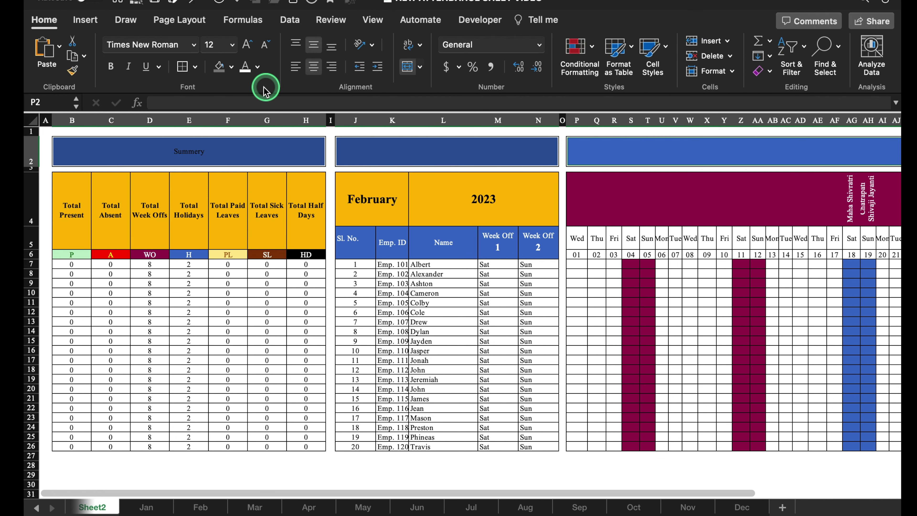
click(233, 46)
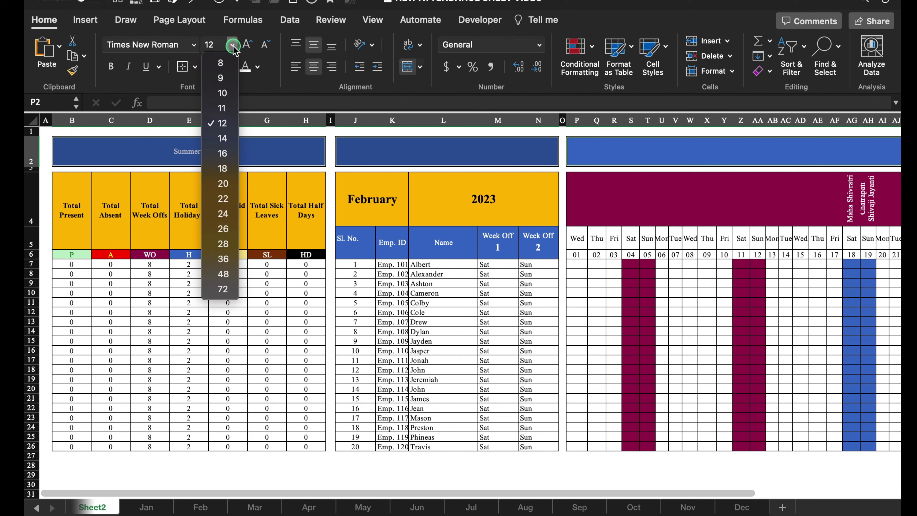
click(249, 45)
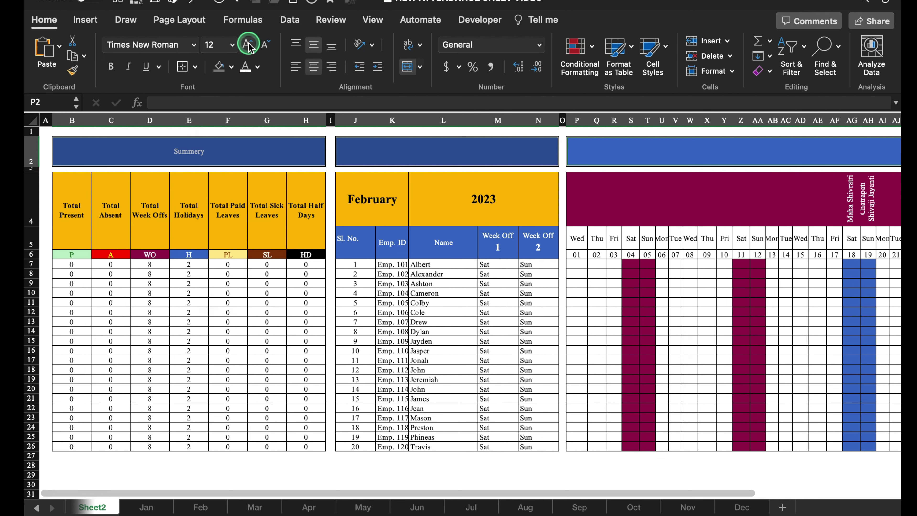
click(245, 45)
click(246, 45)
click(246, 45)
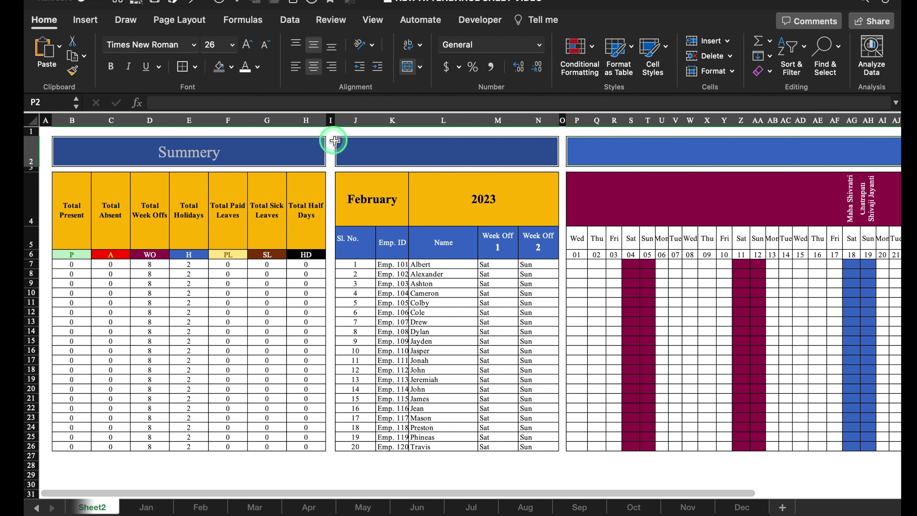
Enter the headings Select Months & Year in J2 and Attendance Sheet 2023 in P2.
click(364, 149)
text(Select Months )
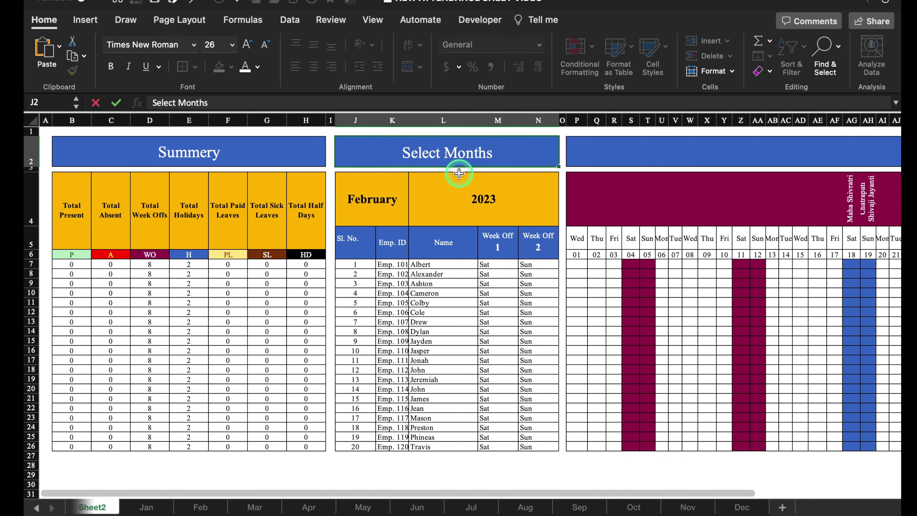
text(& Year)
click(597, 150)
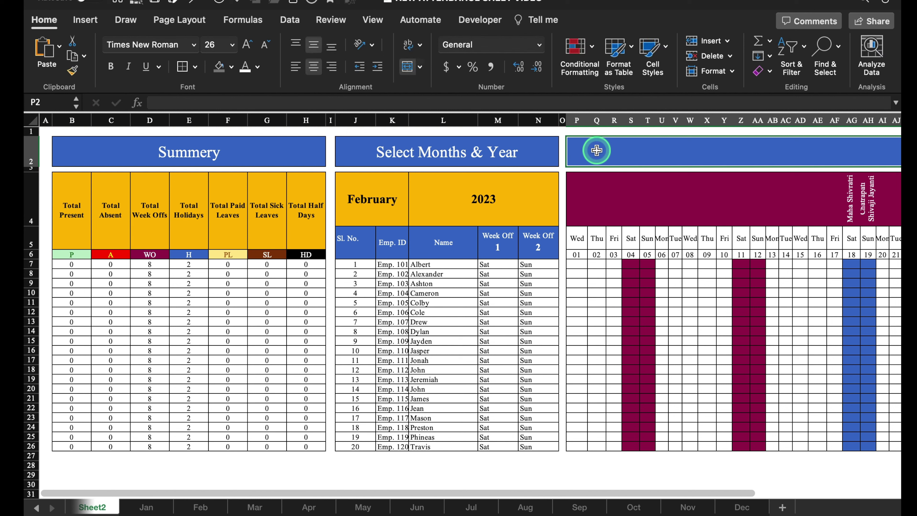
text(Atte)
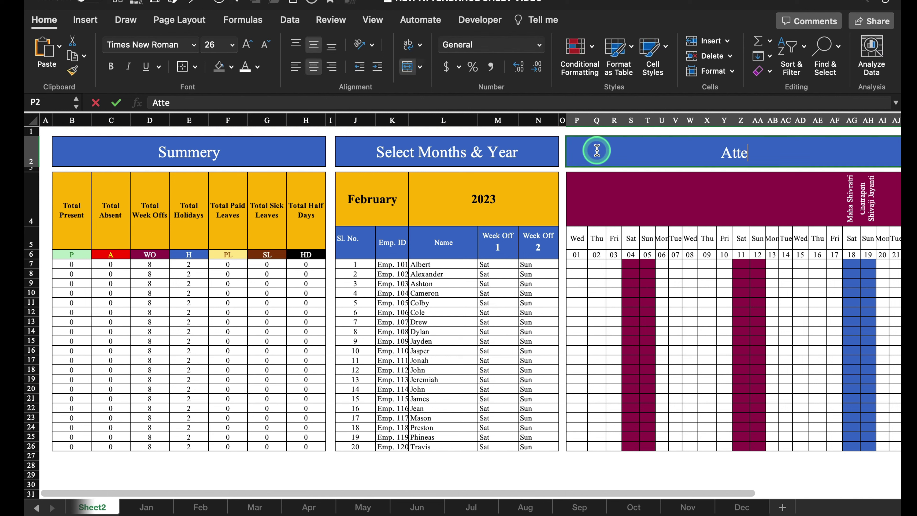
text(ndance Sheet )
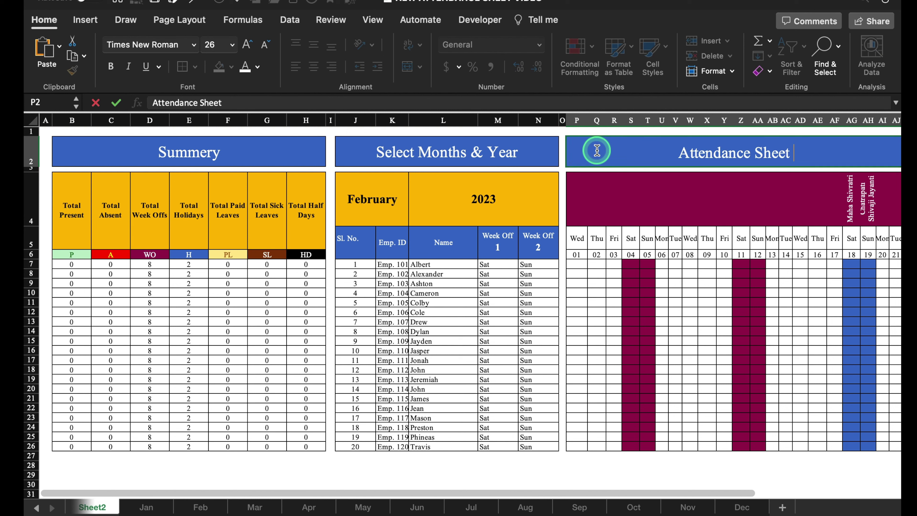
text(2023)
click(661, 292)
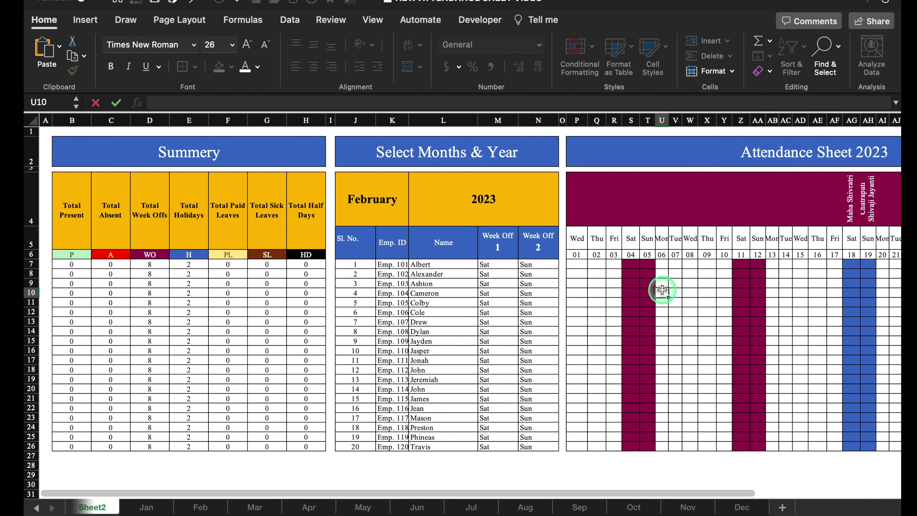
Copy the entire Sheet2 and paste it at A1 on the grouped sheets Jan to Dec.
click(39, 127)
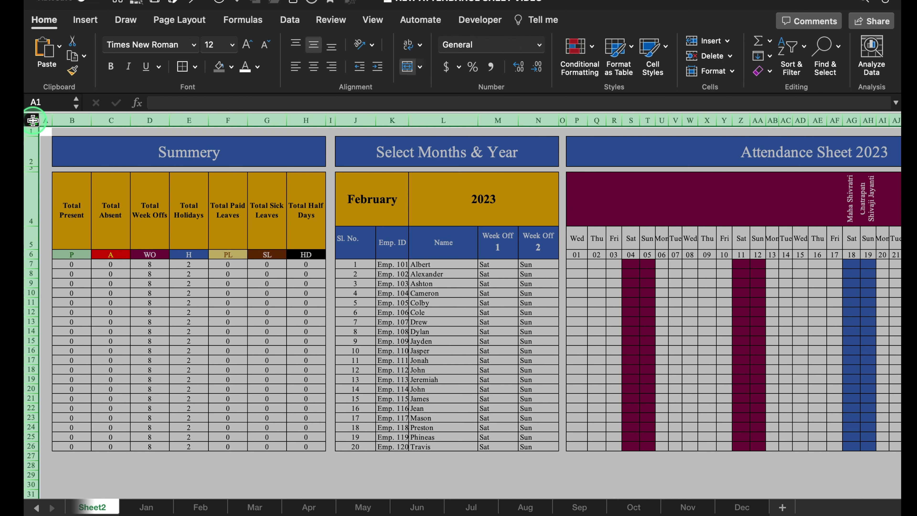
key(super+c)
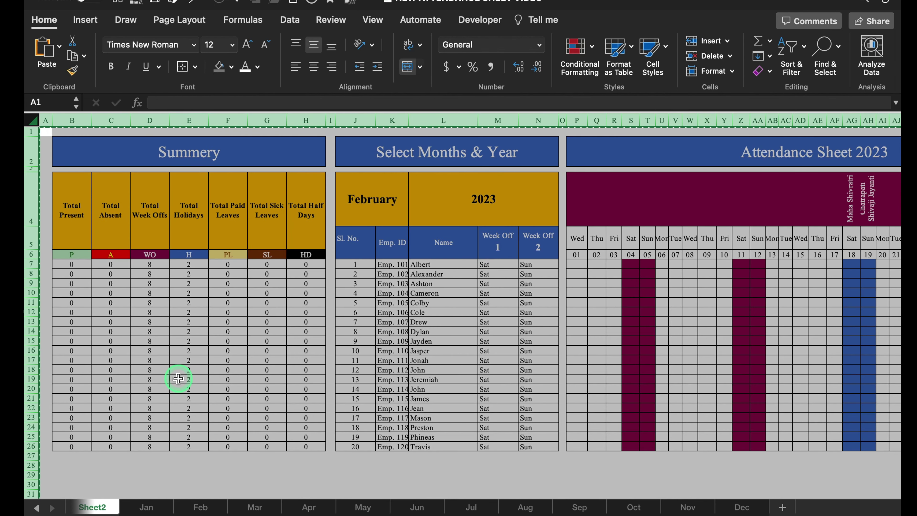
click(152, 506)
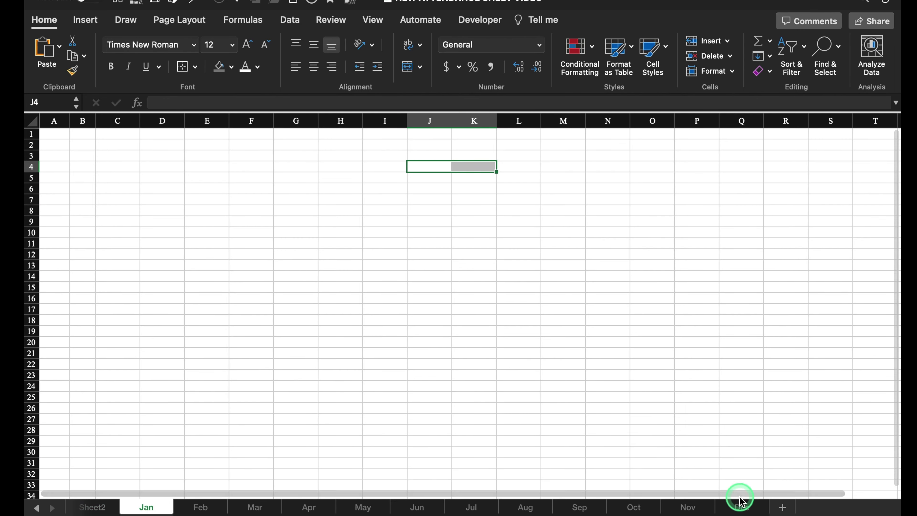
shift+click(745, 507)
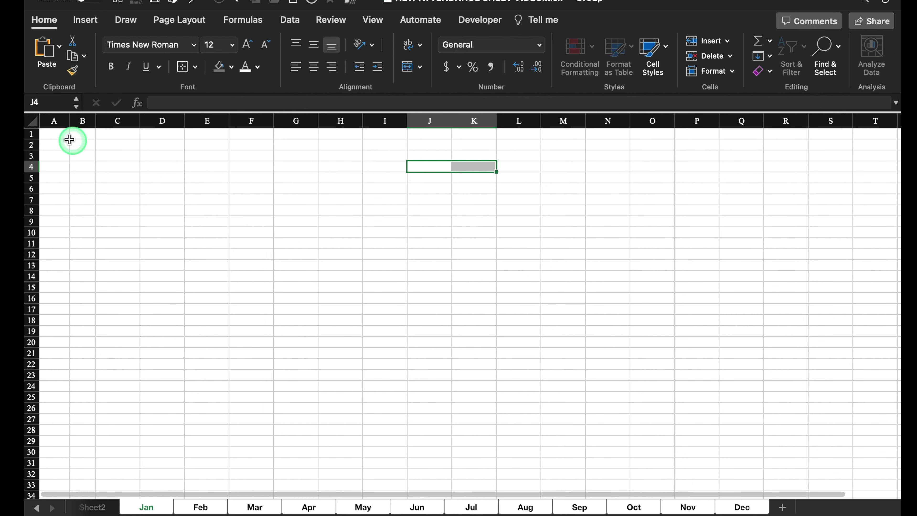
click(57, 133)
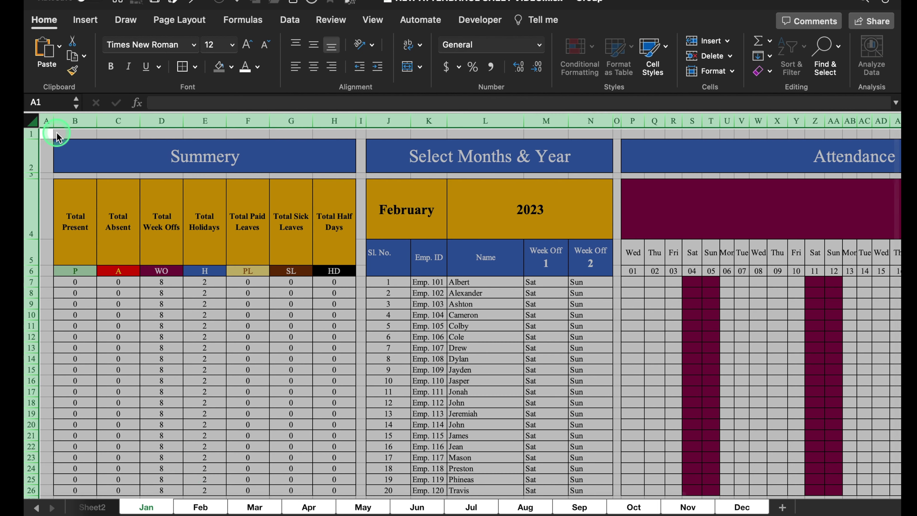
Hide the gridlines on the grouped Jan to Dec sheets and ungroup them.
click(196, 506)
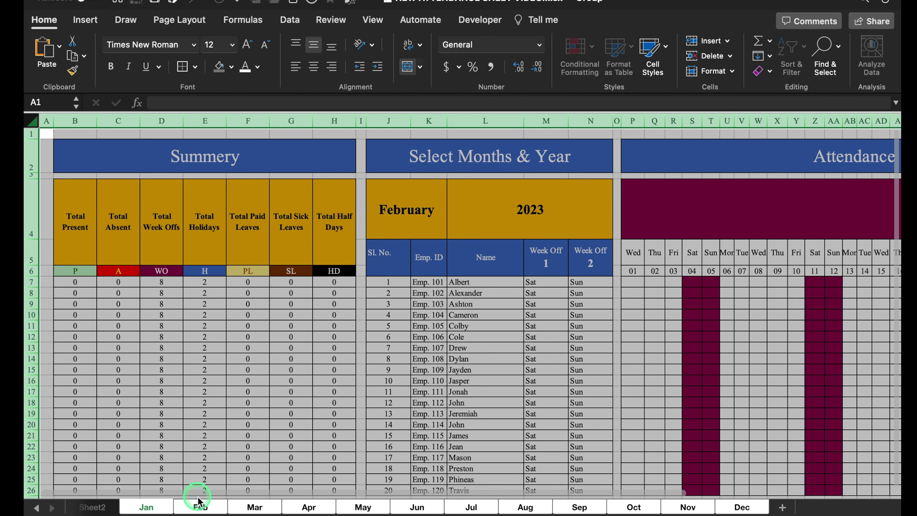
click(302, 506)
click(417, 507)
click(467, 507)
click(373, 20)
click(382, 49)
click(325, 113)
click(248, 323)
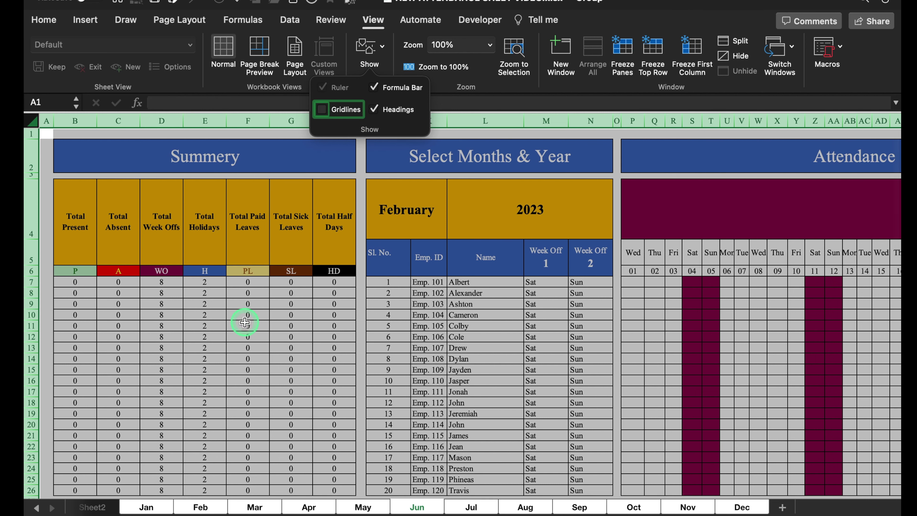
click(97, 506)
Set the month in J4 to January, February and March on the Jan, Feb and Mar sheets respectively.
click(149, 504)
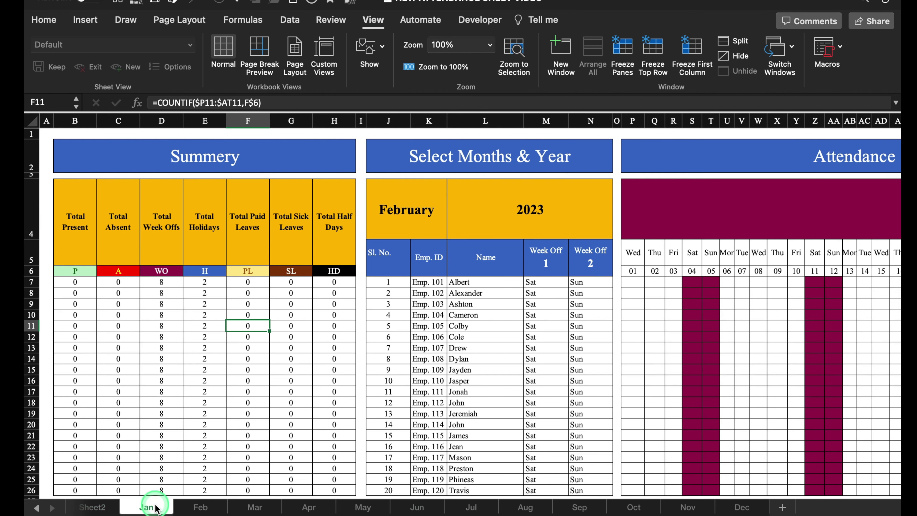
click(423, 206)
click(452, 232)
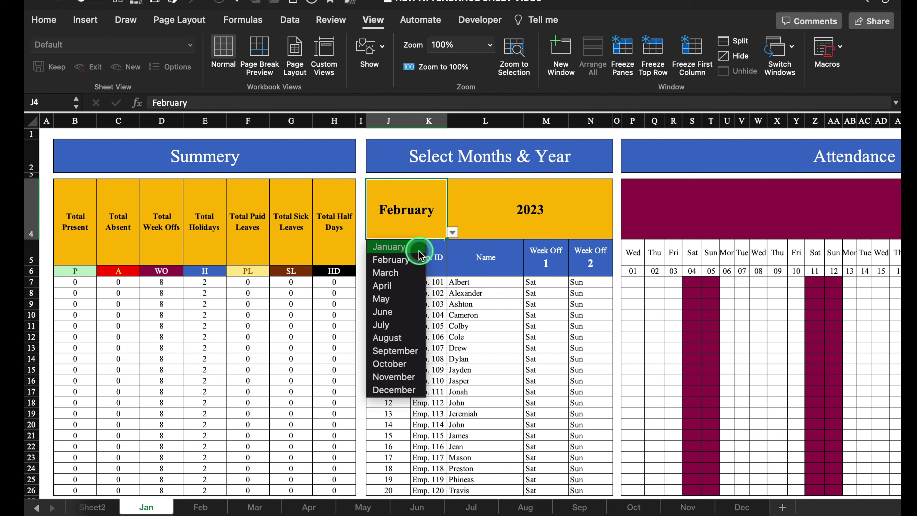
click(413, 250)
click(202, 506)
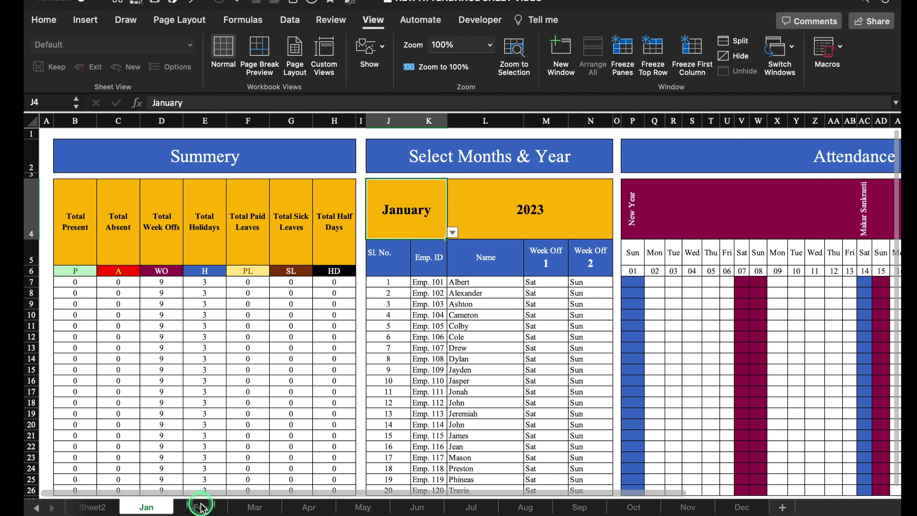
click(422, 215)
click(453, 232)
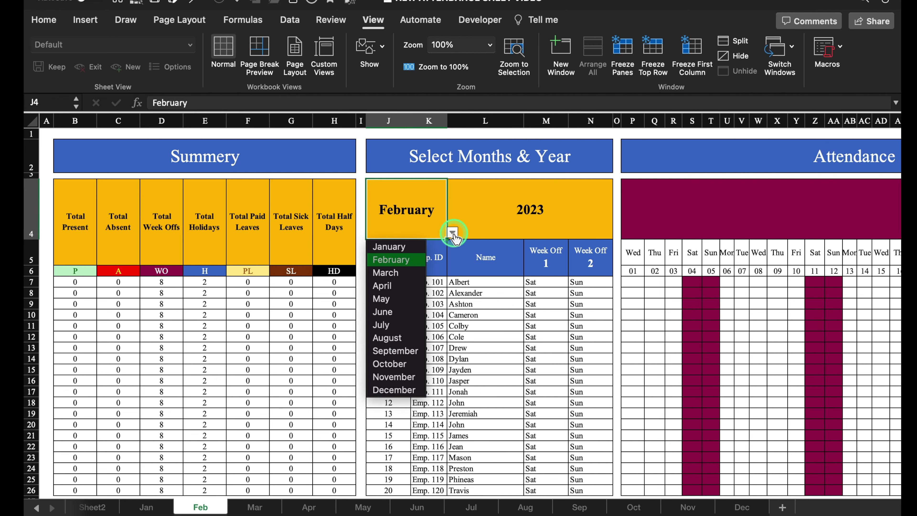
click(397, 260)
click(254, 507)
click(452, 232)
click(411, 272)
Set the month in J4 to April, May and June on the Apr, May and Jun sheets respectively.
click(309, 507)
click(452, 232)
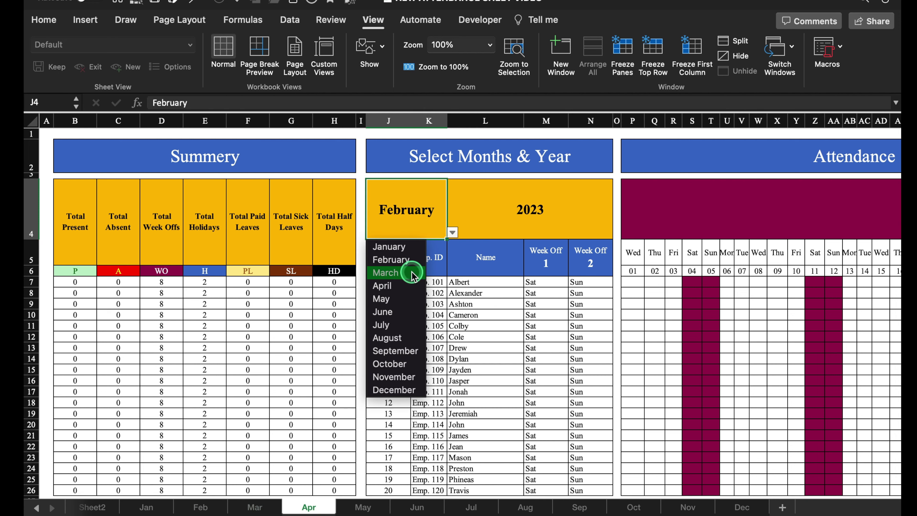
click(362, 507)
click(452, 233)
click(381, 298)
click(417, 506)
click(452, 233)
click(382, 312)
Set the month in J4 to July, August, September and October on the Jul, Aug, Sep and Oct sheets.
click(471, 506)
click(452, 233)
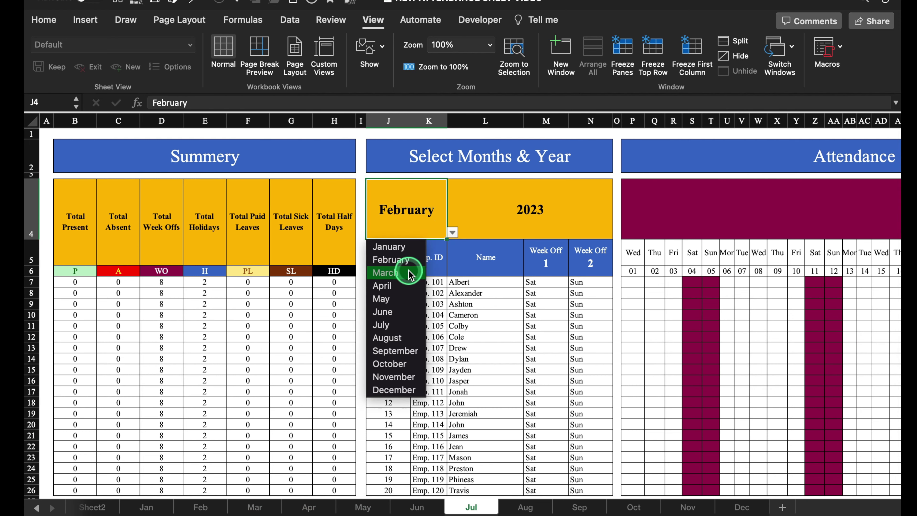
click(525, 507)
click(452, 232)
click(387, 338)
click(580, 507)
click(452, 232)
click(395, 350)
click(633, 507)
click(452, 233)
click(390, 364)
Set the month in J4 to November on the Nov sheet and December on the Dec sheet.
click(688, 507)
click(452, 232)
click(742, 506)
click(452, 232)
click(393, 376)
click(453, 232)
click(393, 389)
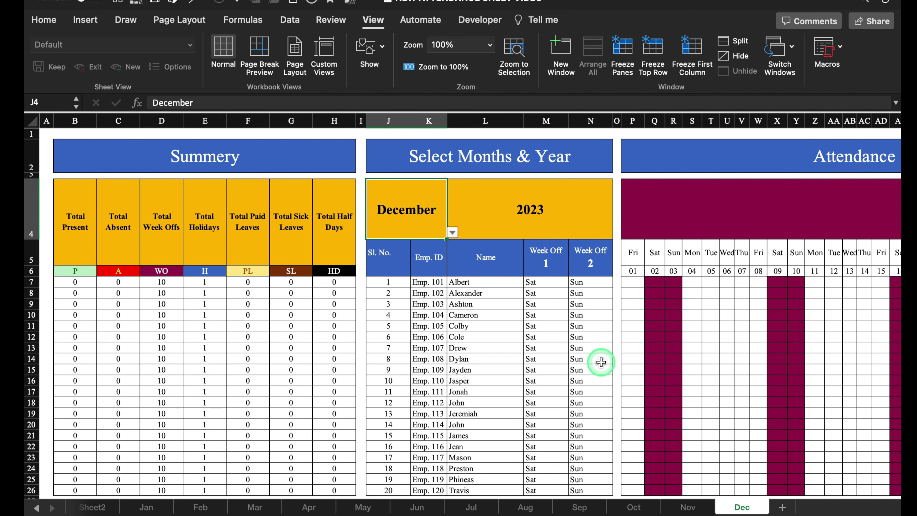
Create a copy of the Dec sheet at the end of the workbook.
right_click(756, 509)
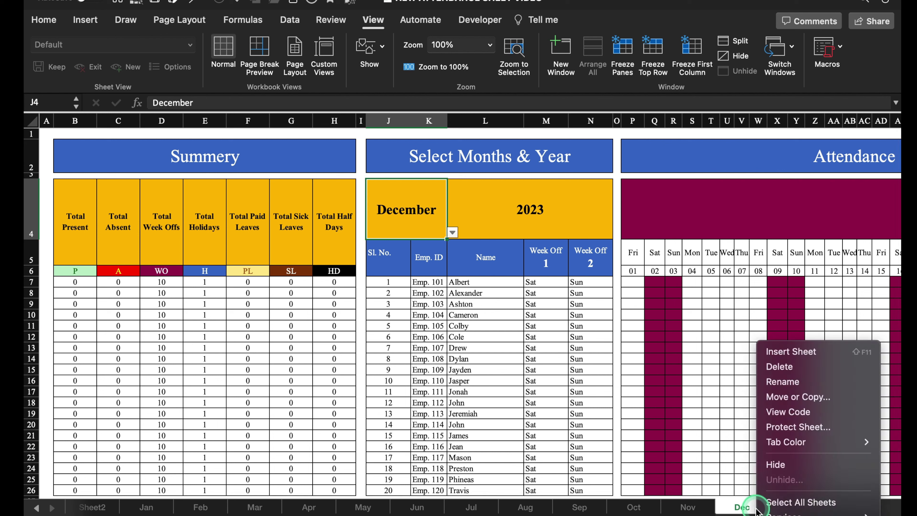
click(801, 397)
drag(803, 404, 776, 442)
click(754, 485)
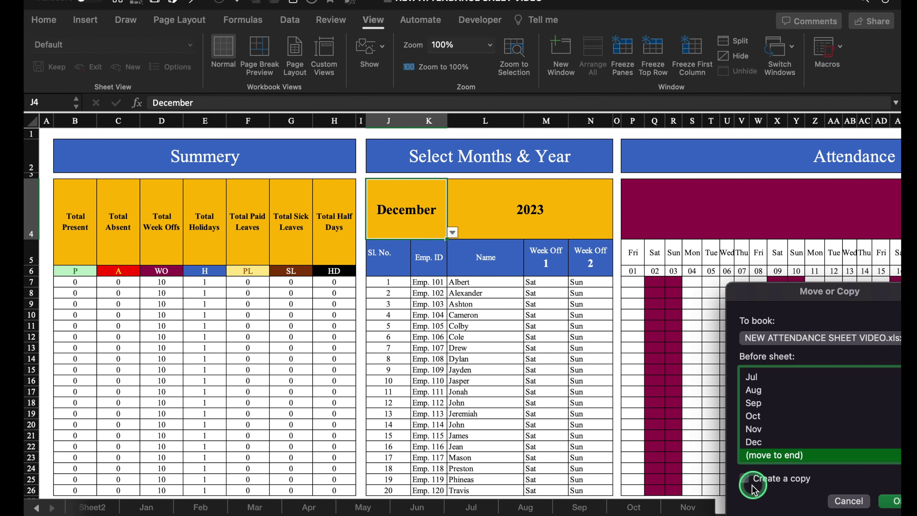
click(892, 503)
On the copied Dec sheet, delete the daily attendance columns from P onward and clear the totals in B7:H26.
drag(631, 119, 824, 122)
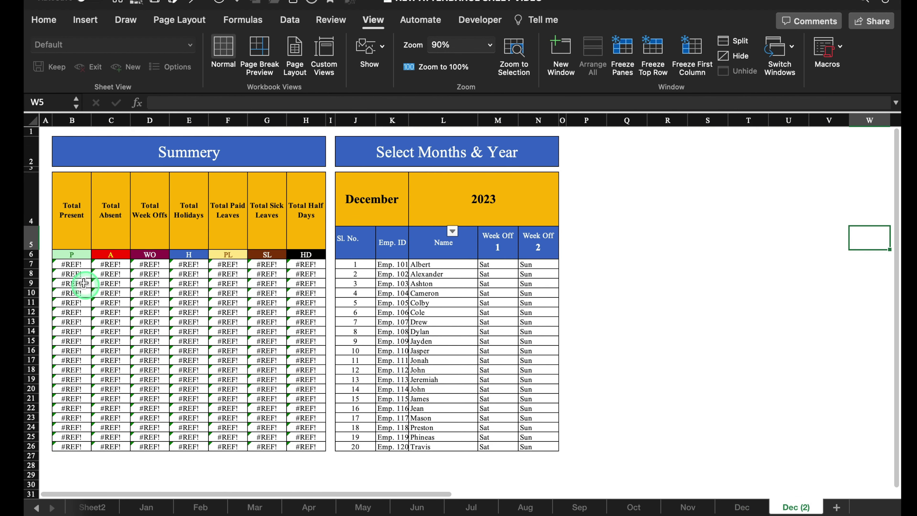
drag(72, 264, 303, 446)
key(Delete)
Insert eight blank columns before the Summery table, starting at column A.
click(45, 120)
right_click(45, 122)
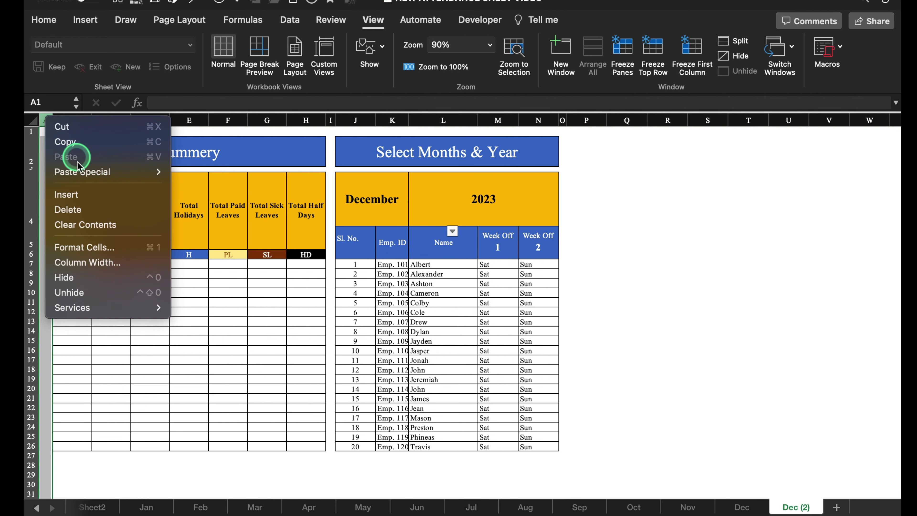
click(67, 193)
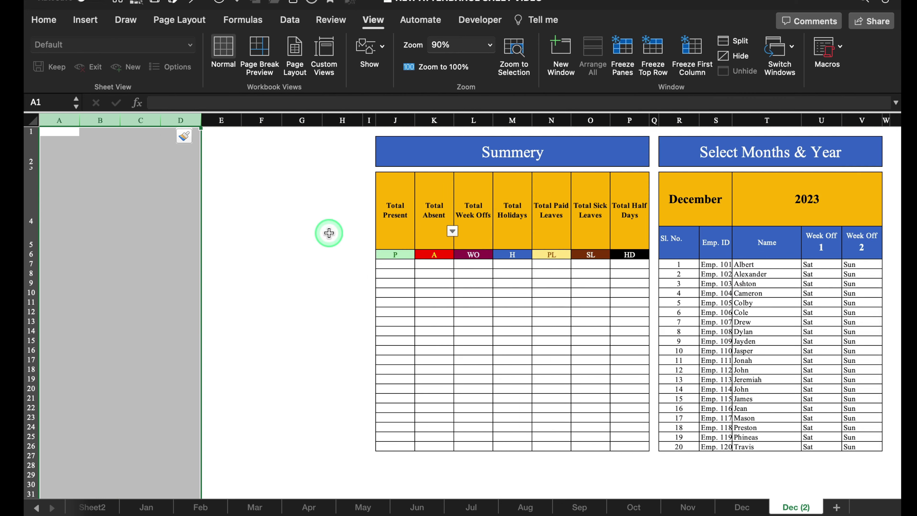
Delete row 2 holding the Summery and Select Months & Year heading bands.
click(27, 154)
right_click(27, 154)
click(77, 242)
Copy the month, year and employee table in R3:V25 and paste it at C3.
drag(686, 169, 828, 418)
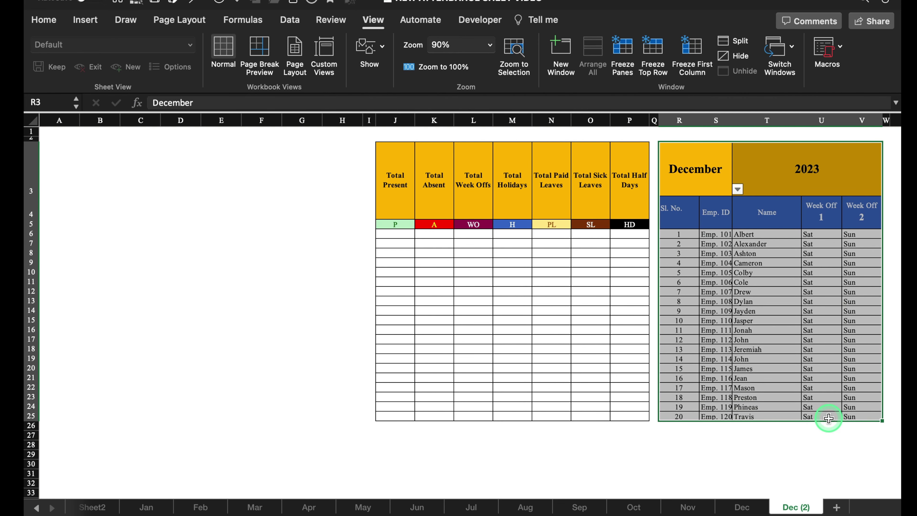
key(super+c)
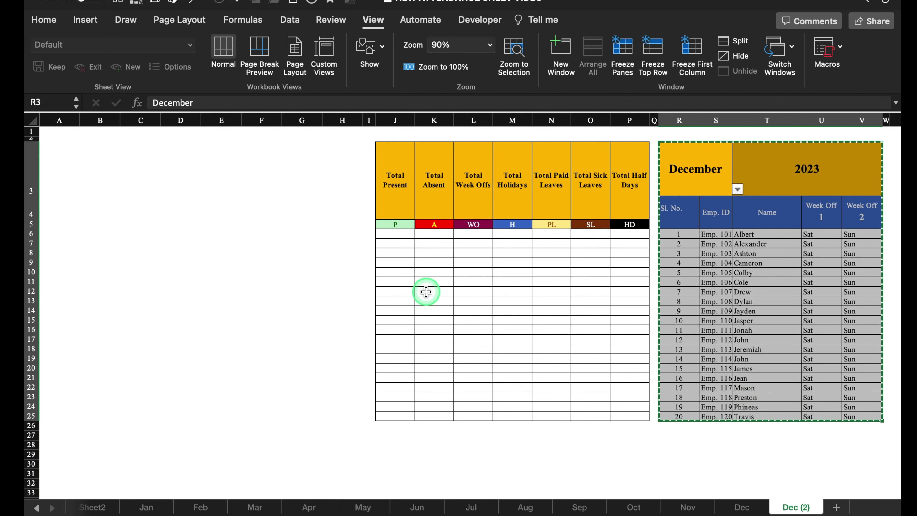
click(138, 152)
key(super+v)
Delete blank columns H:I between the pasted employee table and the totals, and insert two blank columns before column A.
drag(342, 121, 362, 122)
right_click(354, 122)
click(390, 210)
drag(60, 121, 84, 126)
right_click(62, 125)
click(144, 201)
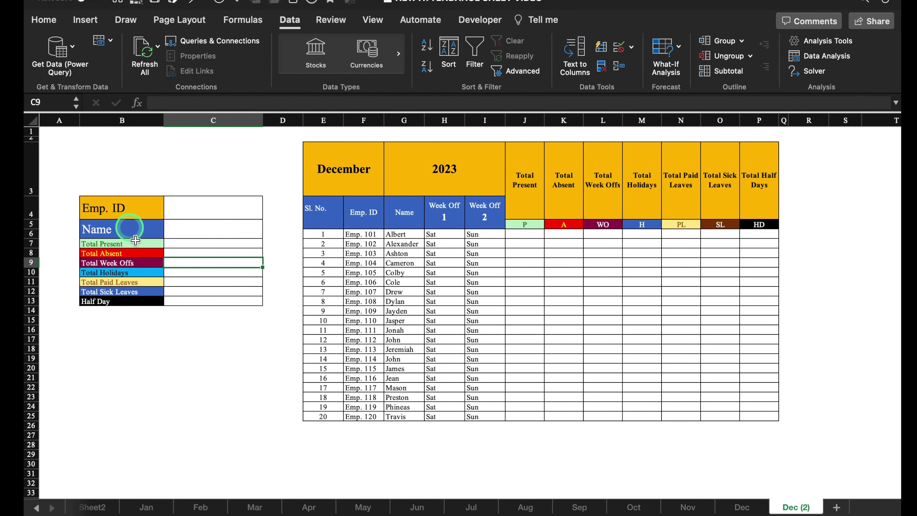
Narrow column A beside the Emp. ID summary form.
click(142, 255)
click(175, 236)
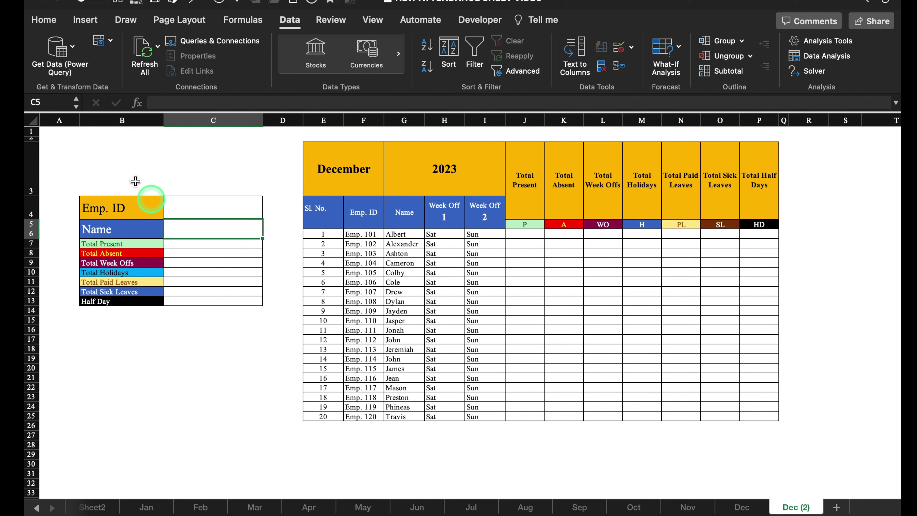
drag(79, 121, 50, 122)
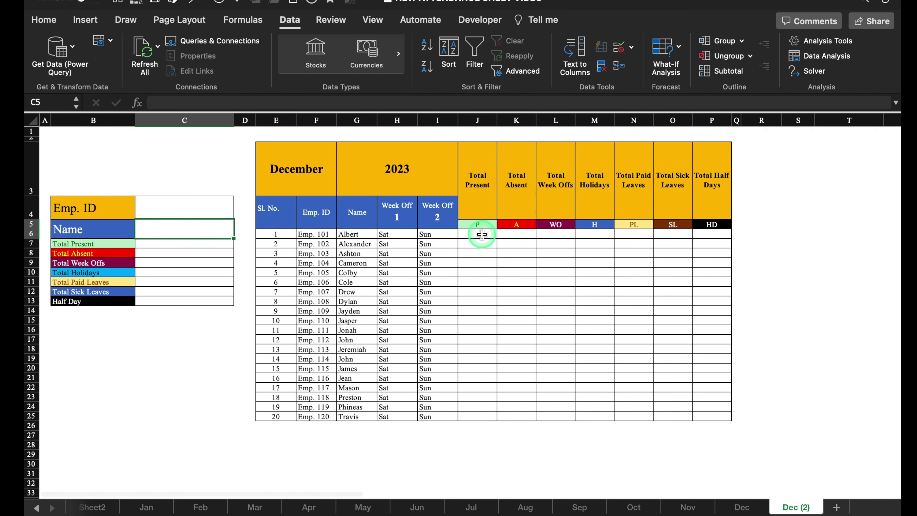
Rename the sheet Dec (2) as Consolidated.
double_click(800, 507)
text(Consolidated)
key(Return)
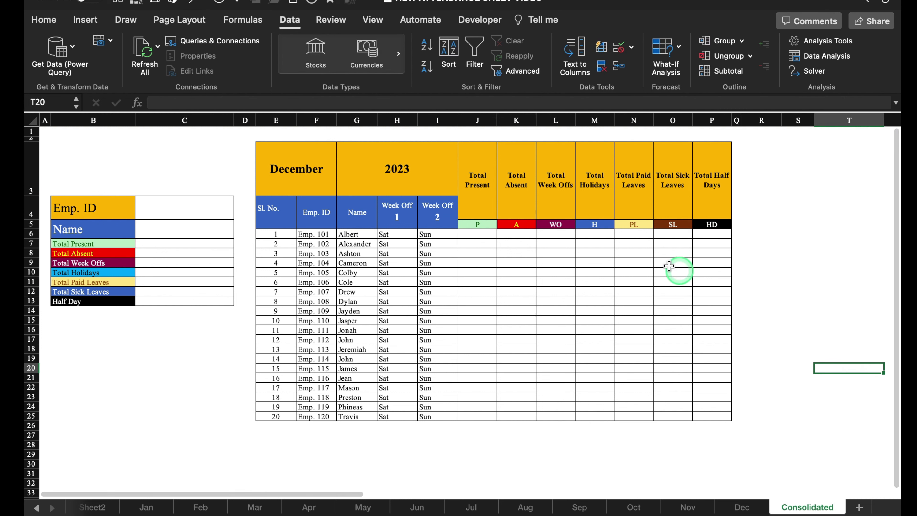
In J6 of Consolidated, start a Total Present formula adding cell B7 of the Jan, Feb and Mar sheets.
click(474, 235)
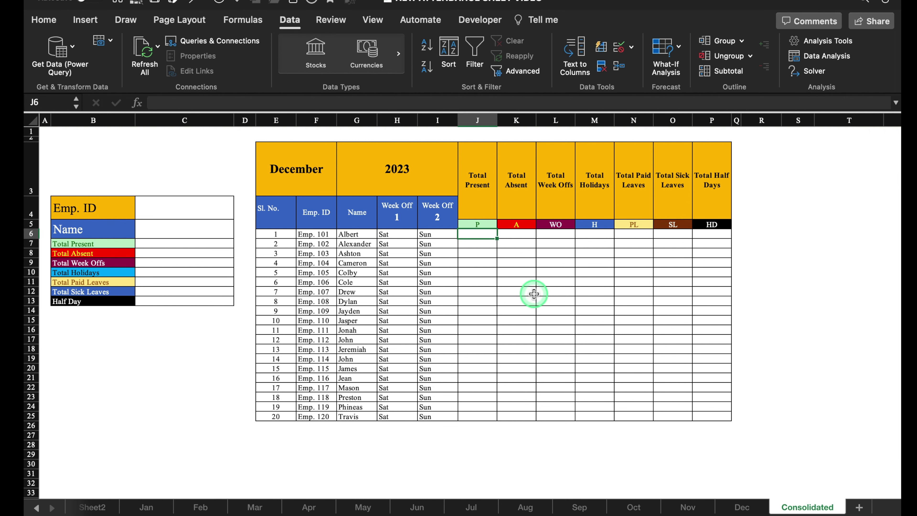
text(=)
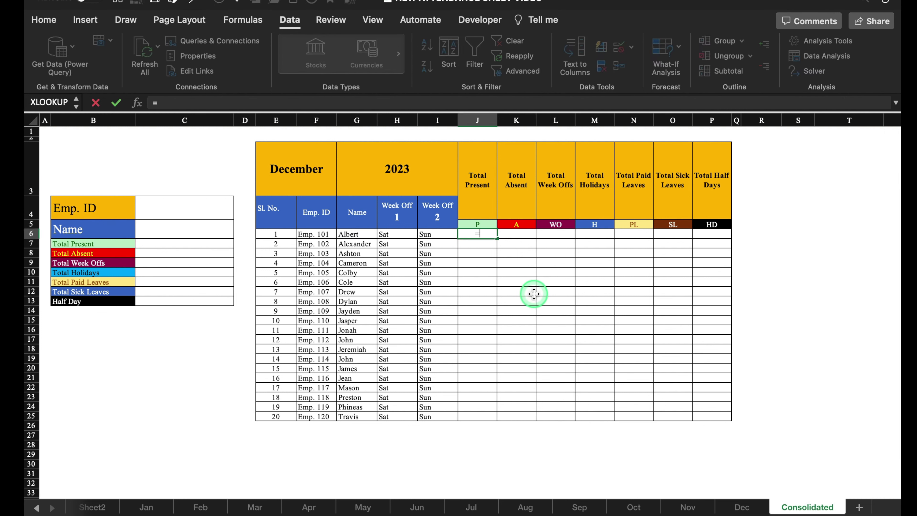
click(145, 508)
click(71, 281)
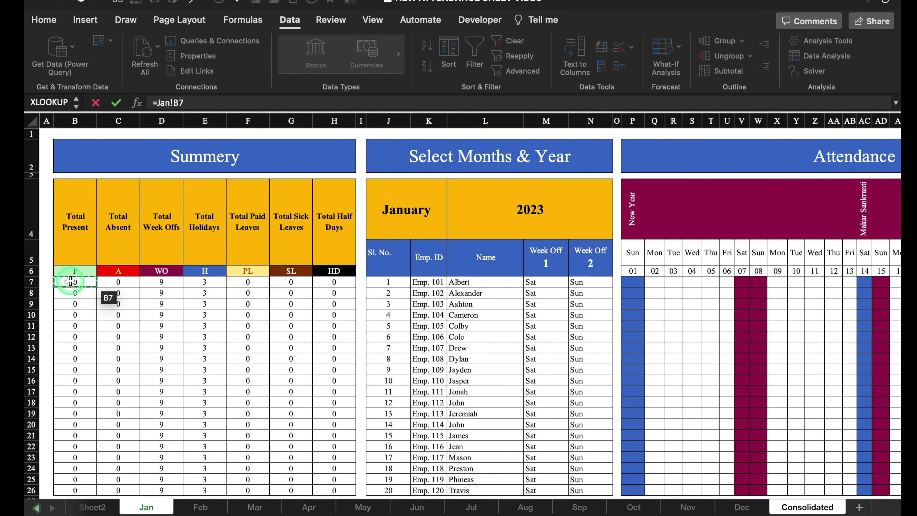
text(+)
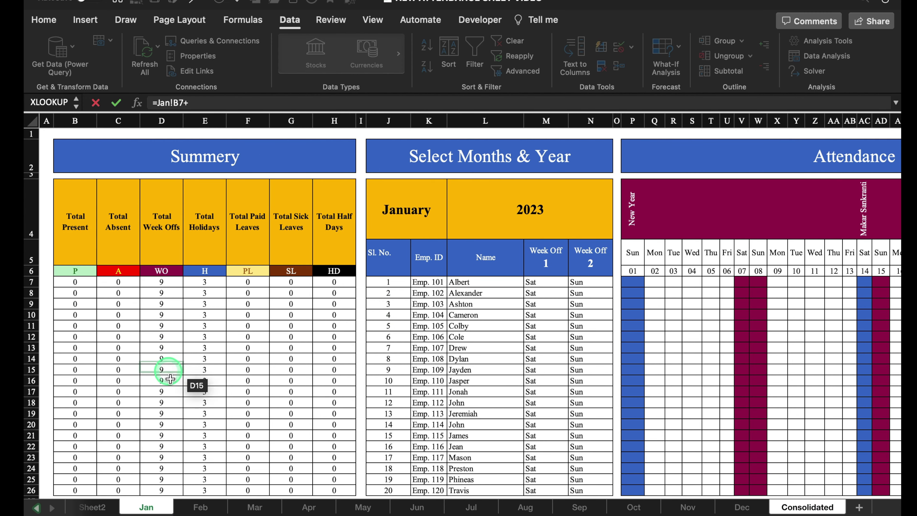
click(201, 506)
click(71, 283)
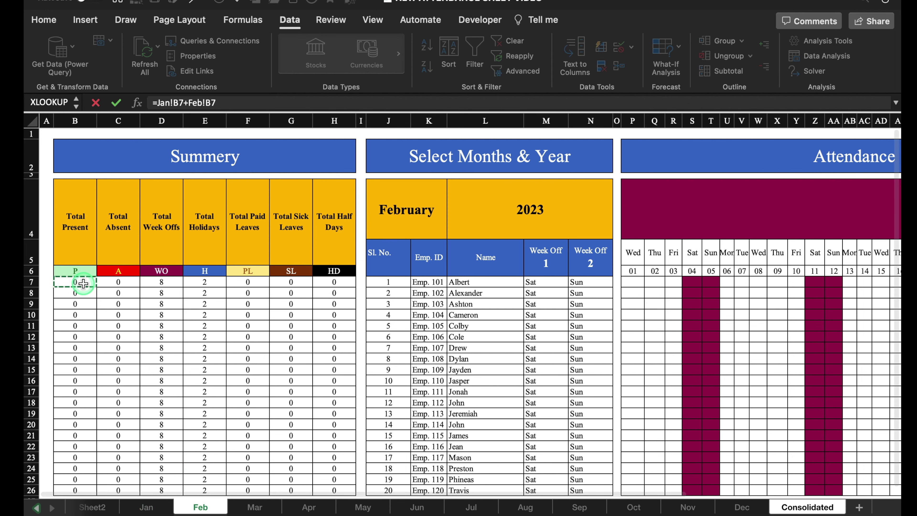
text(+)
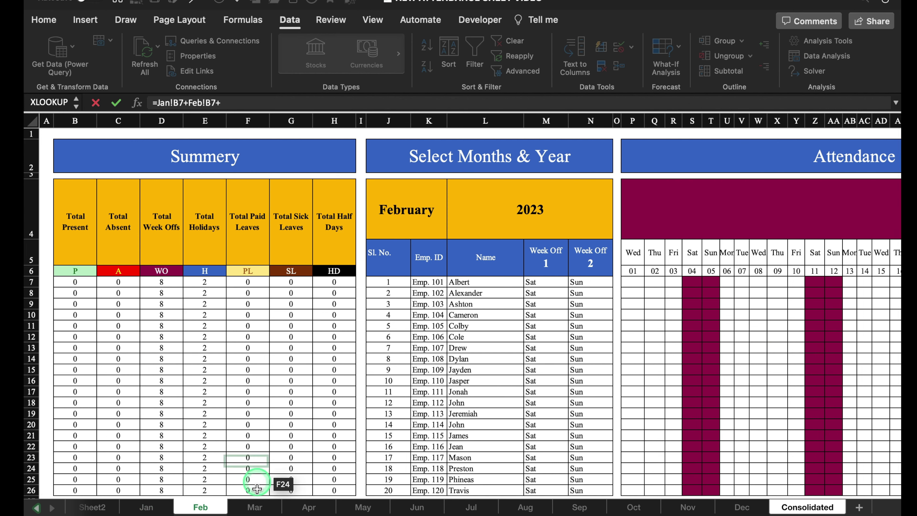
click(254, 507)
click(81, 283)
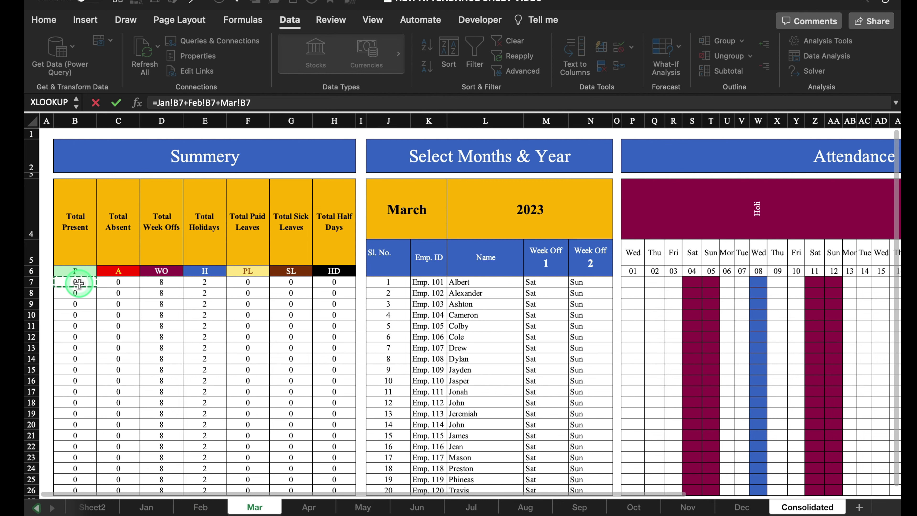
Extend the Total Present formula with cell B7 of the Apr, May and Jun sheets.
text(+)
click(309, 507)
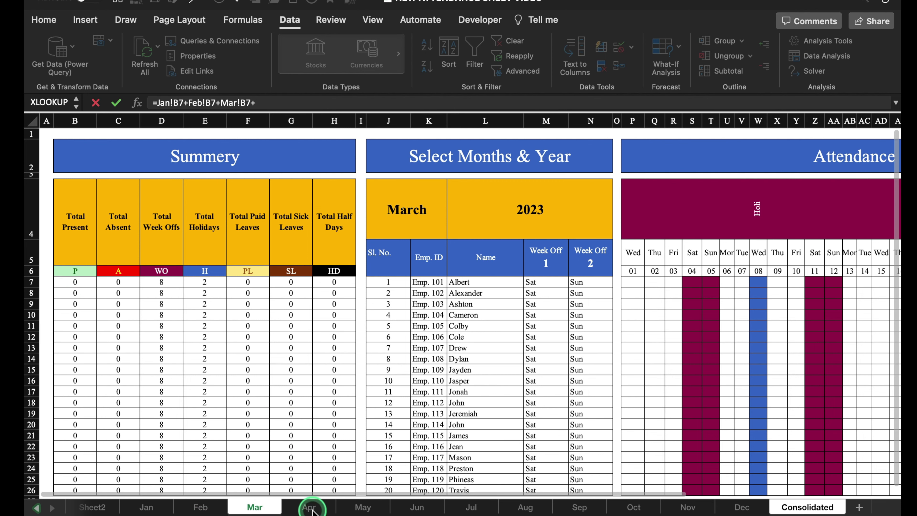
click(80, 283)
text(+)
click(362, 507)
click(77, 284)
text(+May!B7+Jun!)
click(416, 507)
click(77, 284)
Add cell B7 of the Jul, Aug and Sep sheets to the Total Present formula.
text(+May!B7+Jun!B7+)
click(471, 507)
click(96, 286)
text(+May!B7+Jun!B7+Jul!B7+)
click(525, 507)
click(78, 283)
text(+Jun!B7+Jul!B7+Aug!B7+)
click(579, 507)
click(86, 283)
Complete the Total Present formula in J6 by adding cell B7 of the Oct, Nov and Dec sheets.
text(+Jul!B7+Aug!B7+Sep!B7+)
click(634, 506)
click(80, 283)
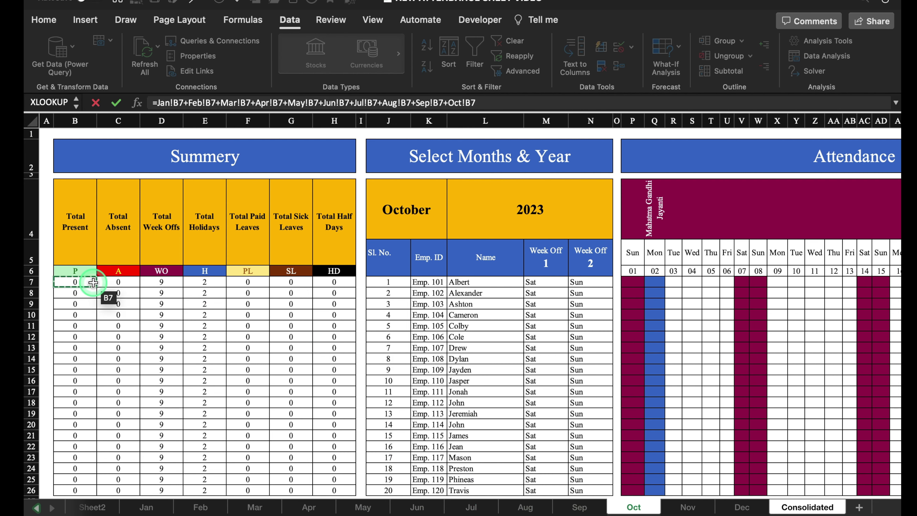
text(+)
click(688, 507)
click(83, 283)
text(+)
click(742, 507)
click(75, 281)
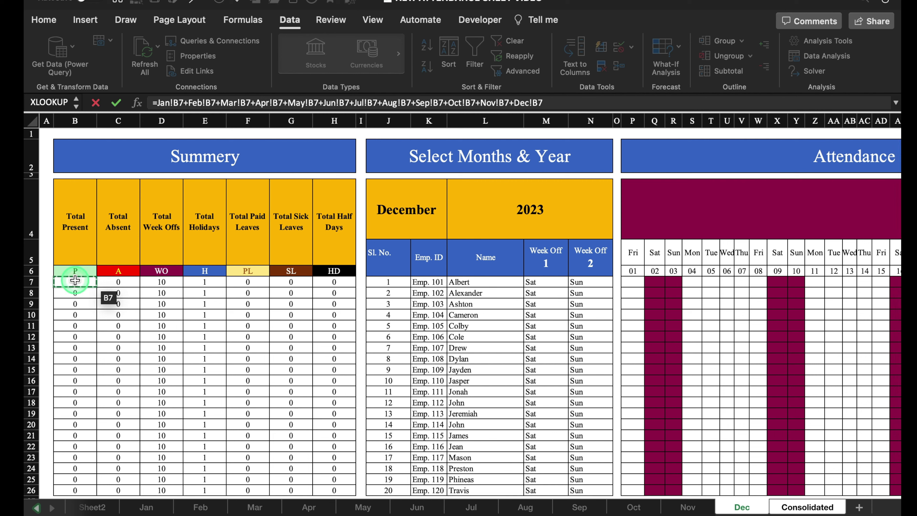
key(Return)
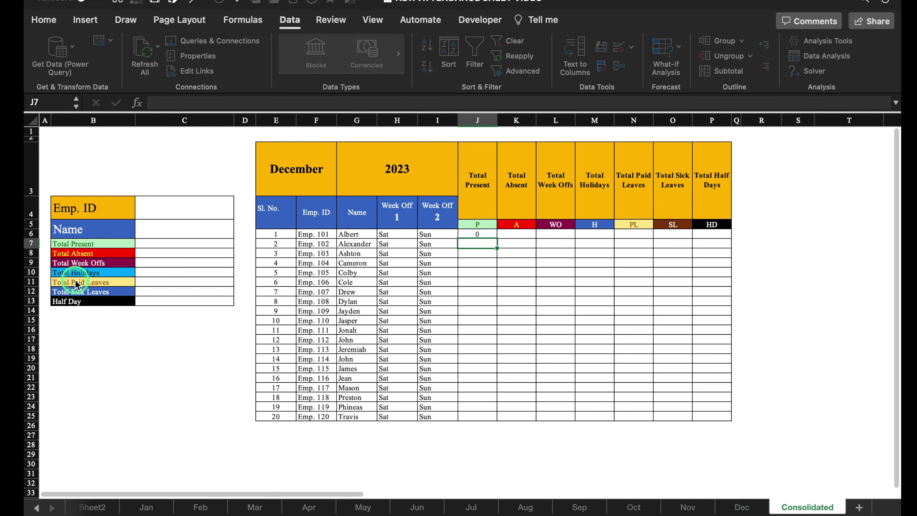
Fill the J6 formula across to the Total Half Days column and down to row 25 for all employees.
click(489, 234)
drag(500, 240, 695, 243)
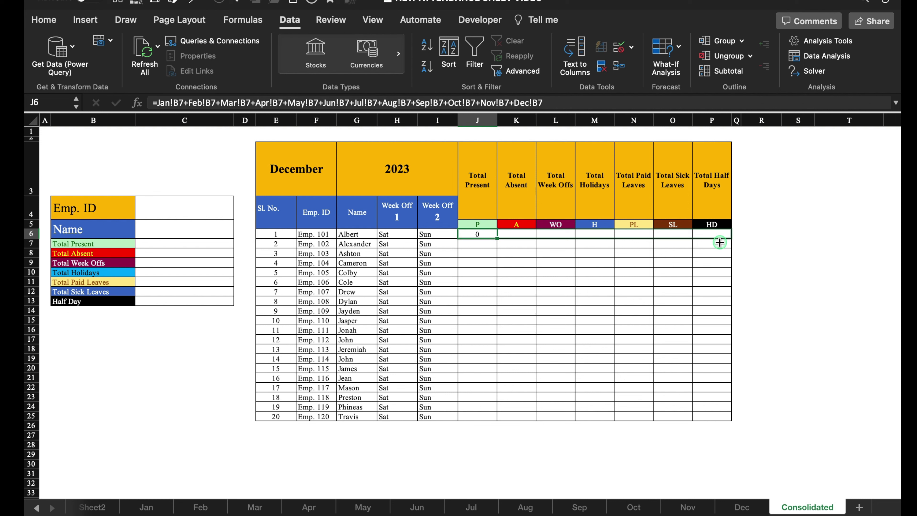
drag(720, 242, 733, 419)
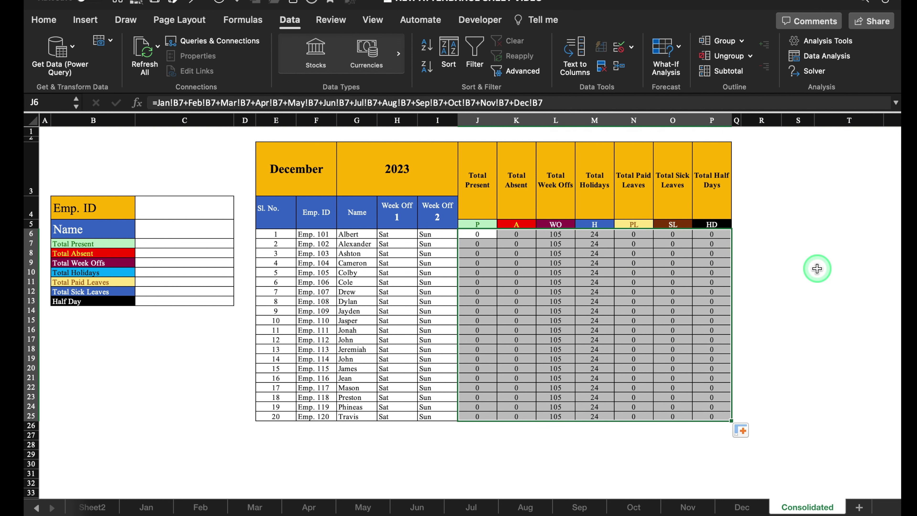
click(817, 269)
click(185, 397)
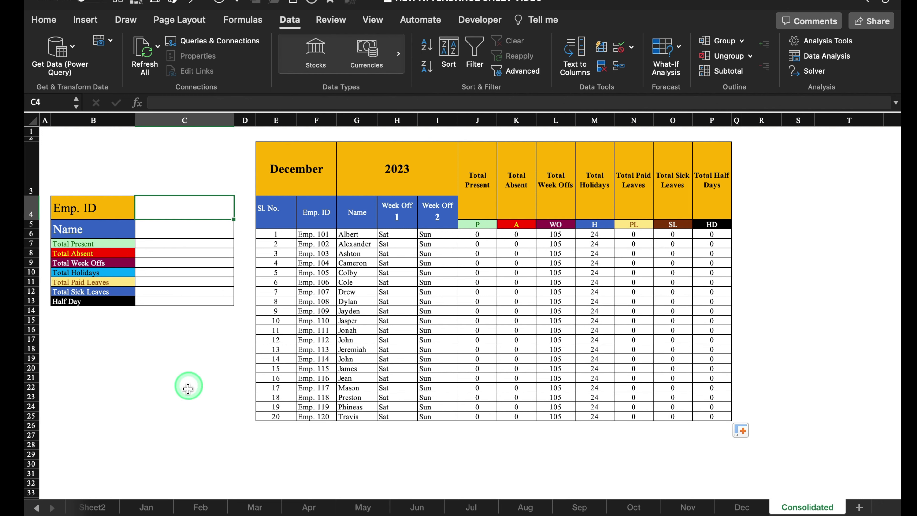
Set up data validation on the Emp. ID cell C4 that allows a List with an in-cell dropdown.
click(164, 205)
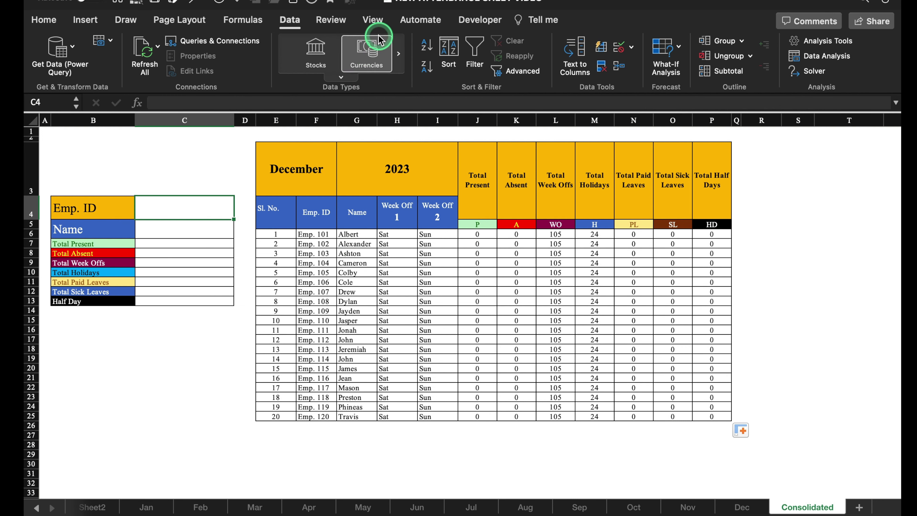
click(631, 46)
click(669, 66)
click(392, 83)
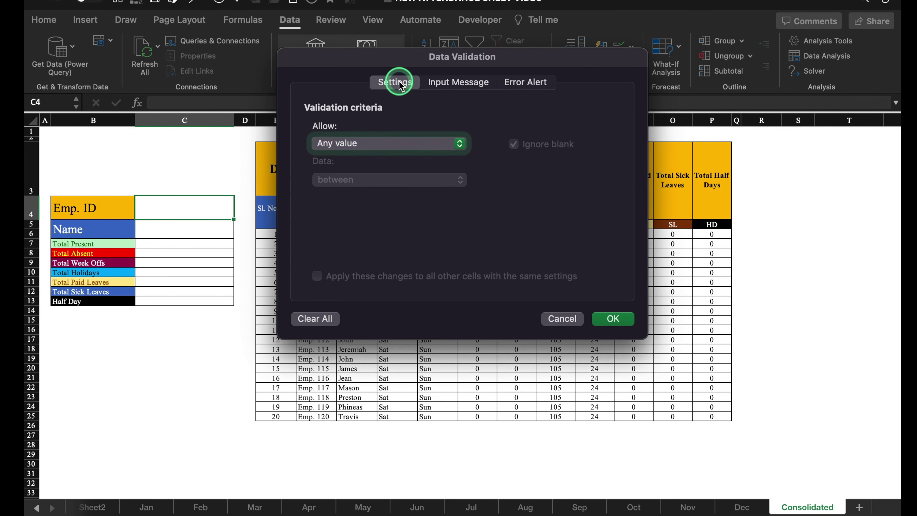
click(460, 154)
click(403, 194)
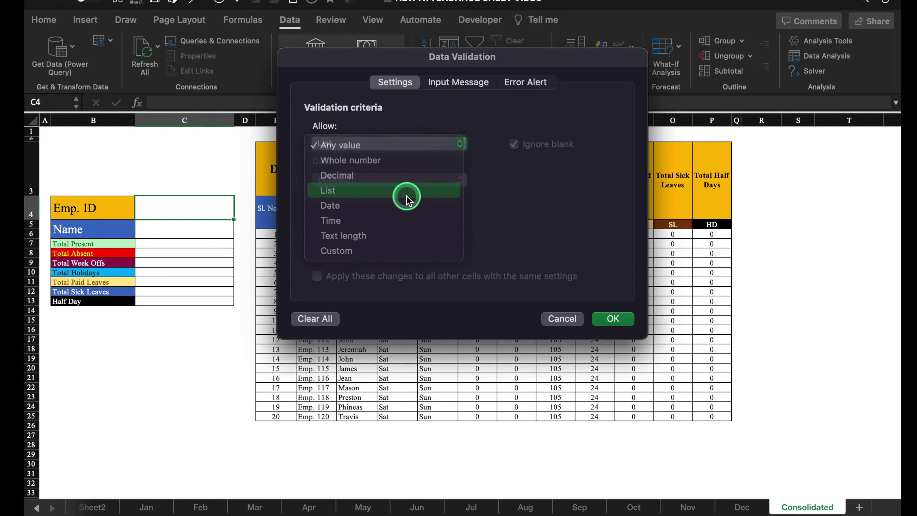
click(404, 216)
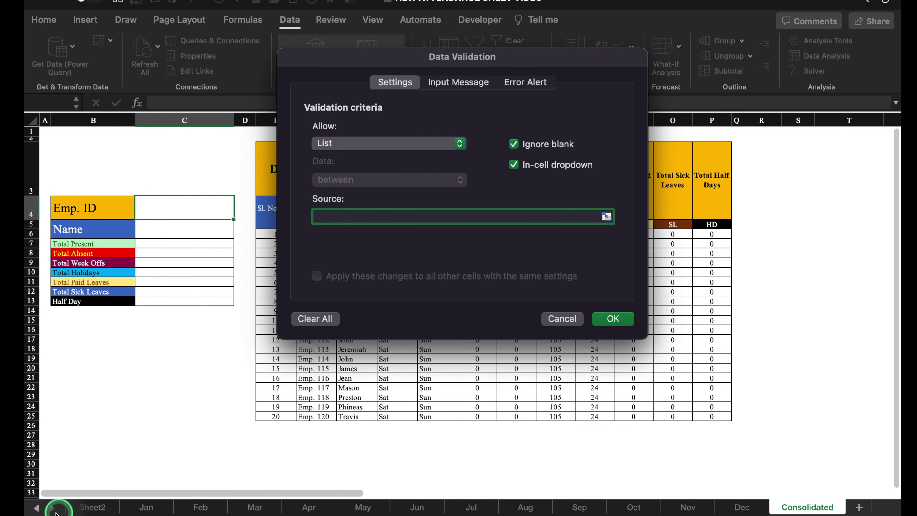
Use the employee IDs in Setting!$I$4:$I$23 as the list source and choose Emp. 101 in C4.
click(38, 508)
click(93, 508)
drag(352, 58, 548, 62)
drag(423, 180, 436, 389)
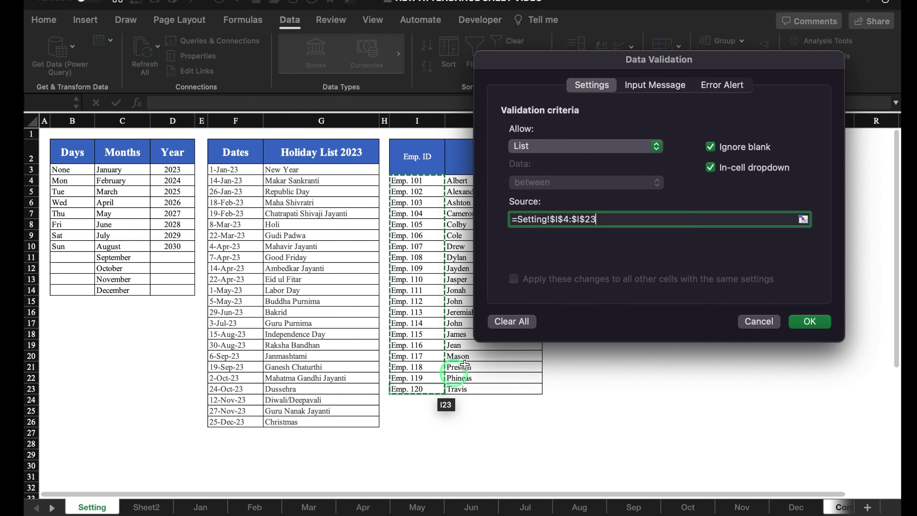
click(805, 320)
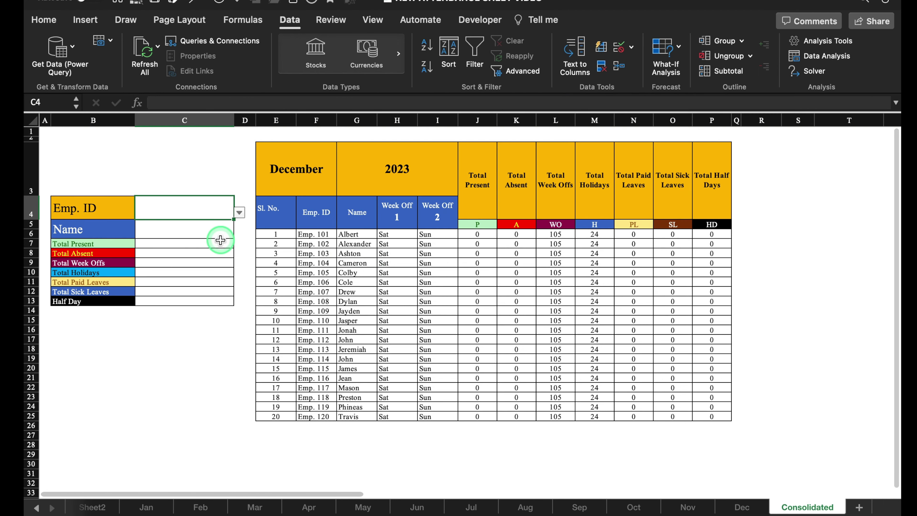
click(239, 212)
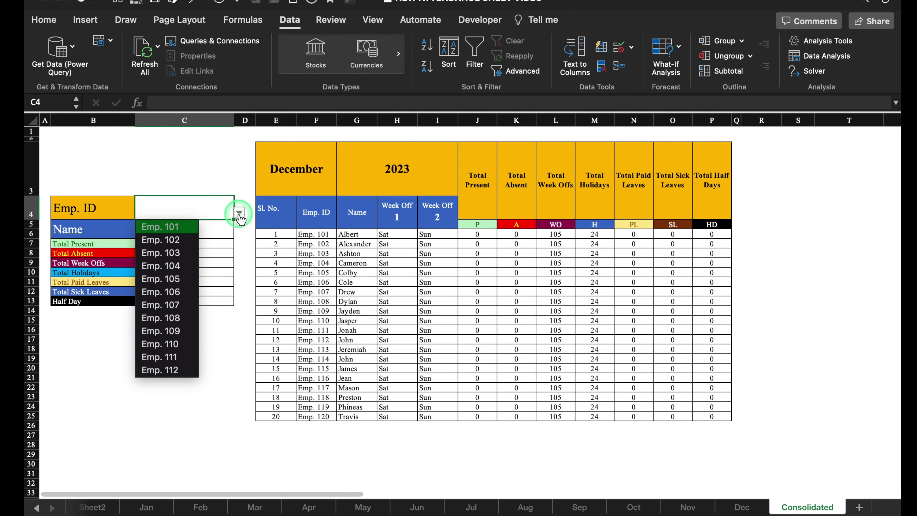
click(168, 228)
Start a VLOOKUP formula in the Name cell C5 with $C$4 as the absolute lookup value.
click(189, 228)
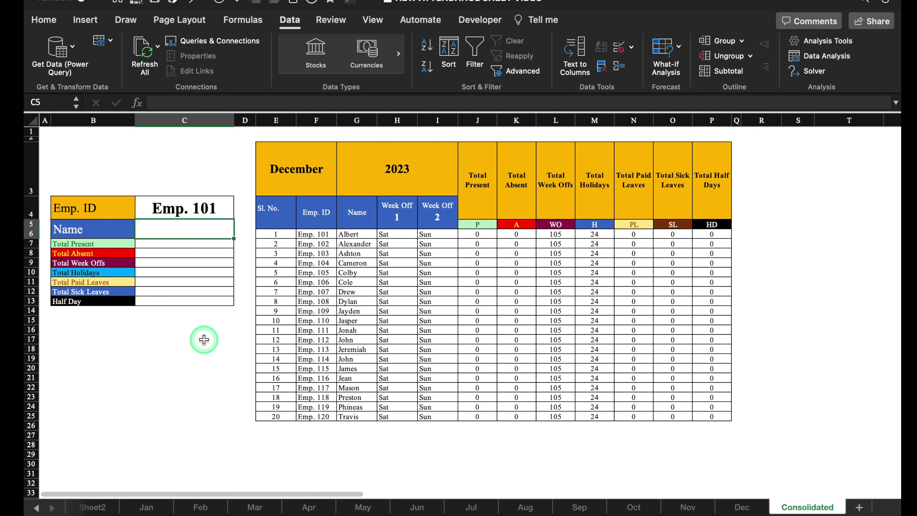
text(=)
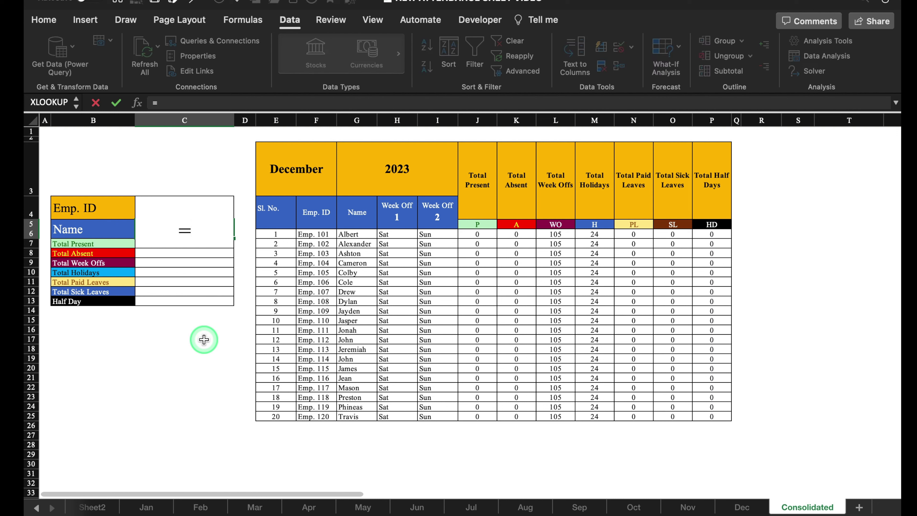
text(V)
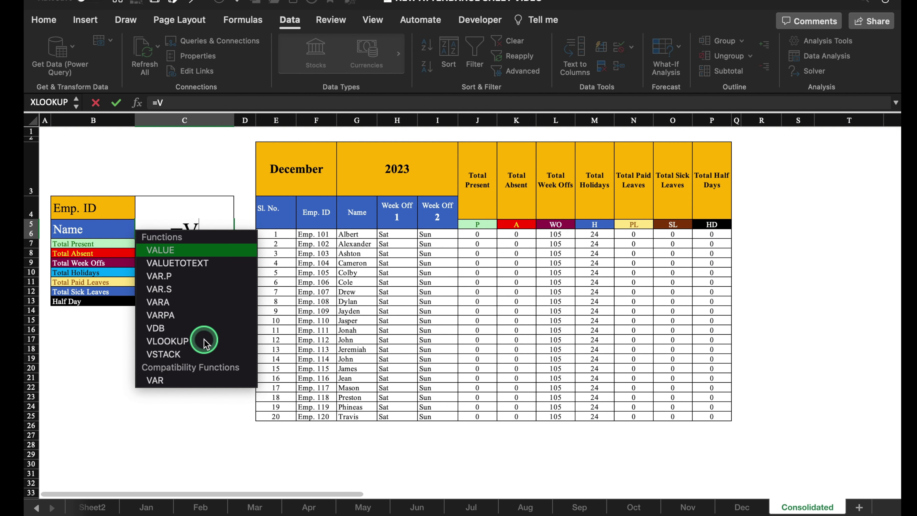
text(L)
double_click(179, 251)
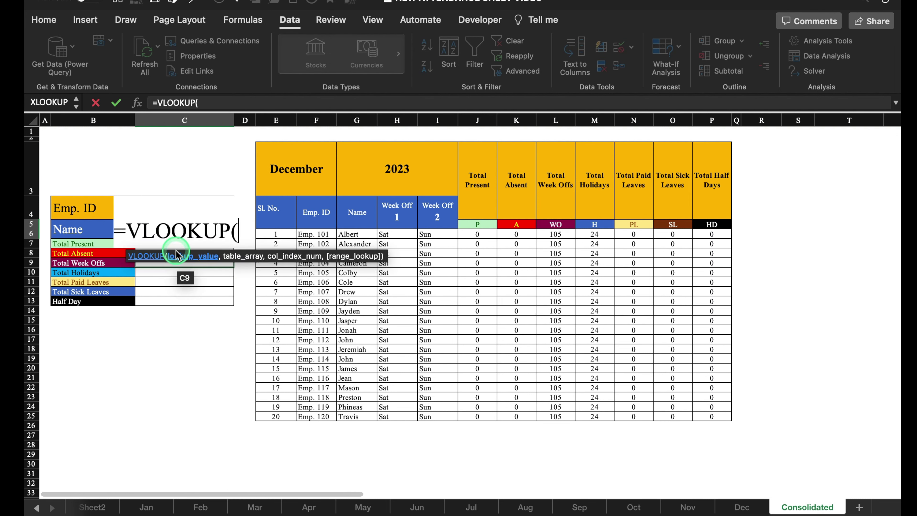
click(177, 275)
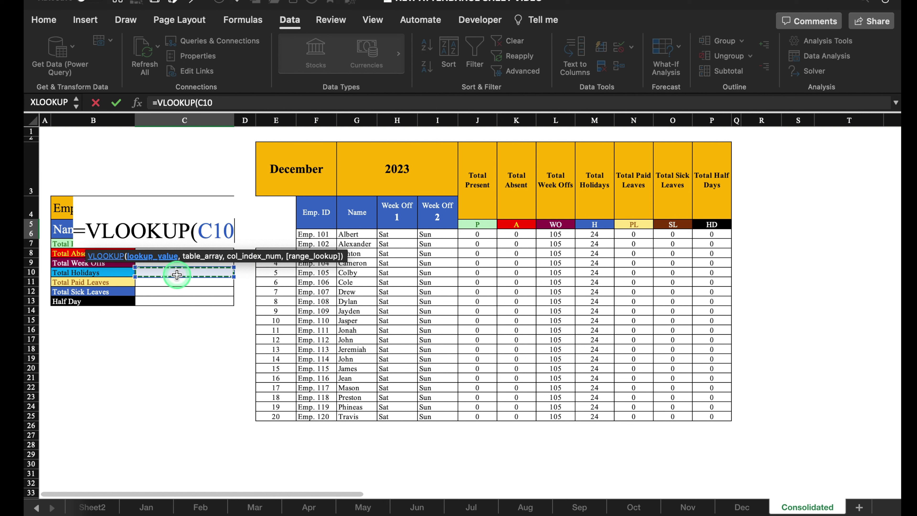
key(Up)
key(Up)
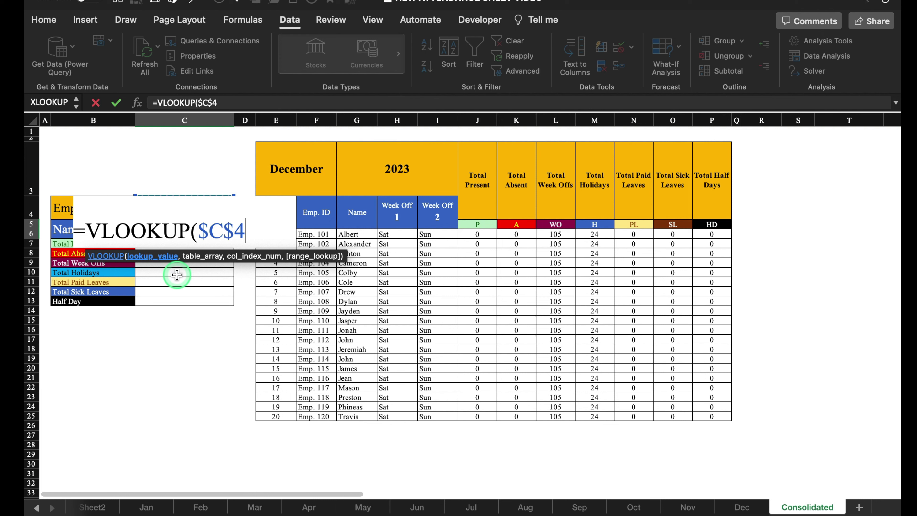
text(,)
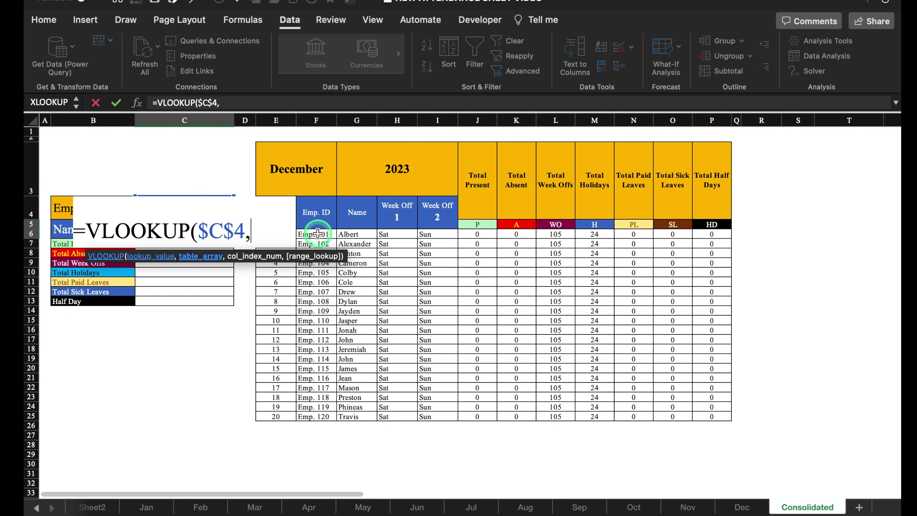
Complete the VLOOKUP with table range $F$6:$P$25, column index 2 and exact match 0.
drag(318, 233, 713, 416)
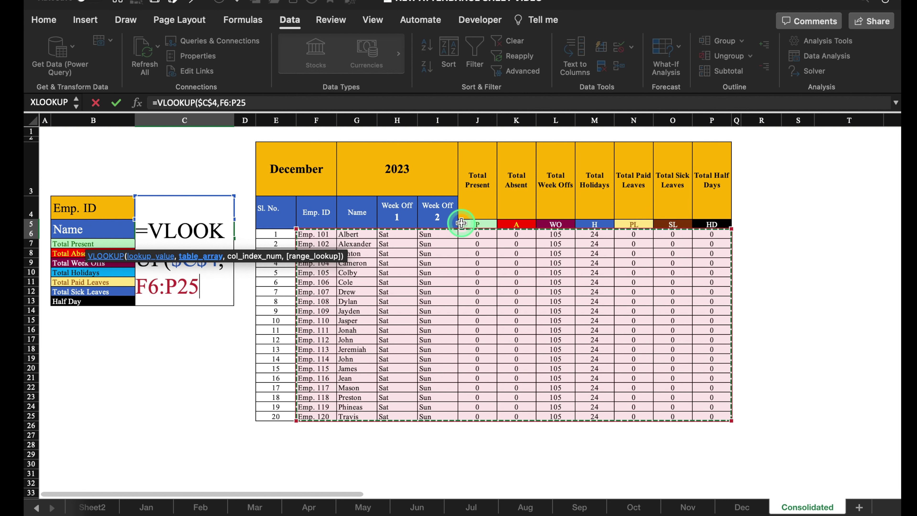
key(F4)
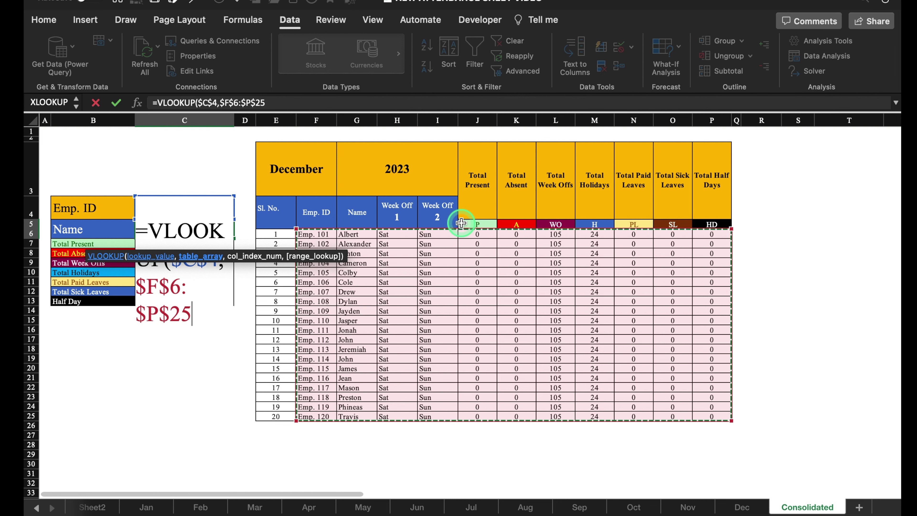
text(,)
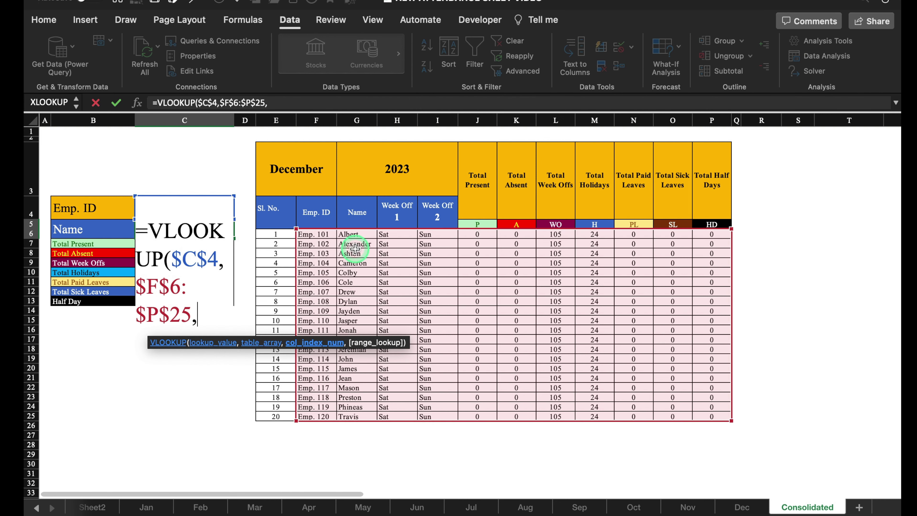
text(2,0)
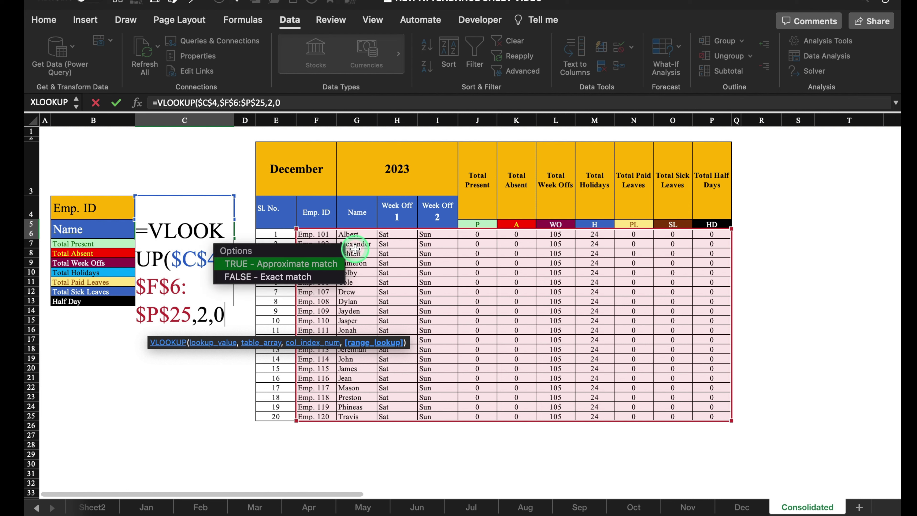
text())
key(Return)
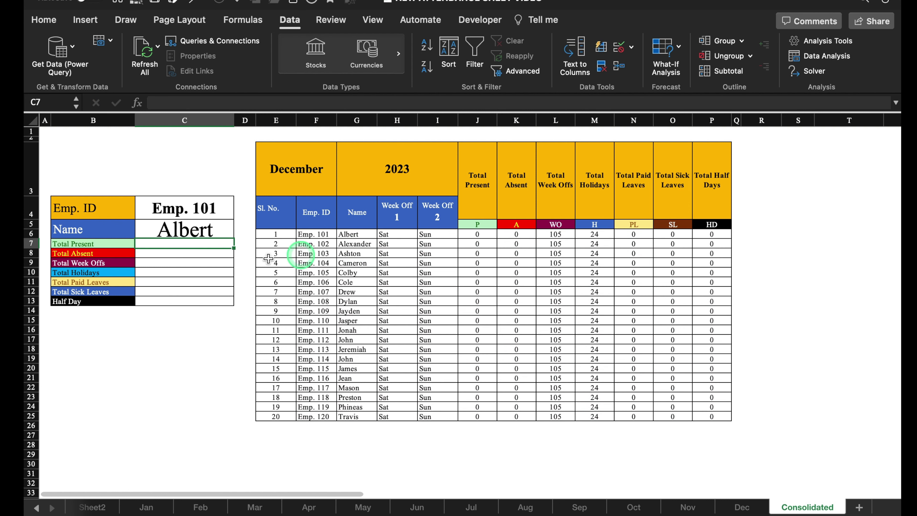
Choose Emp. 102 from the Emp. ID dropdown in C4 to test the name lookup.
click(195, 205)
click(243, 211)
click(180, 239)
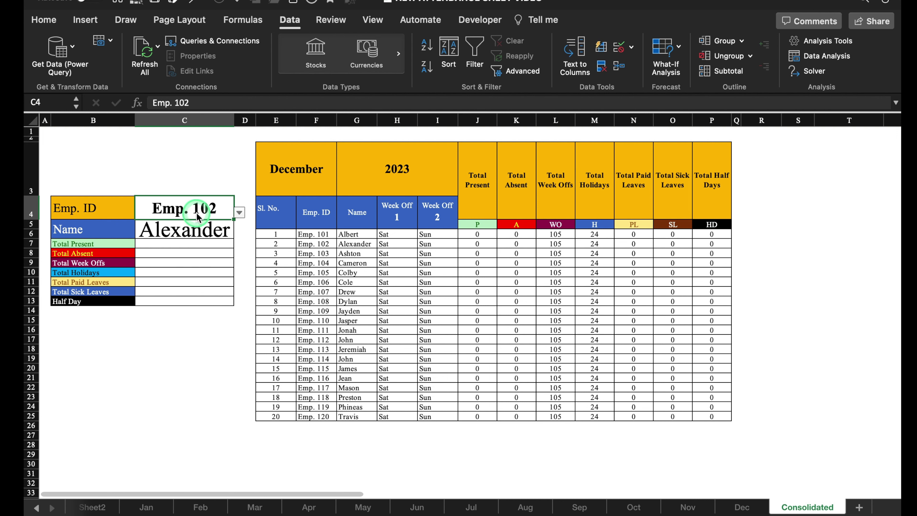
Reduce the font size of the looked-up name in C5 to 24.
drag(196, 212, 196, 227)
click(43, 20)
click(211, 226)
double_click(209, 245)
key(Escape)
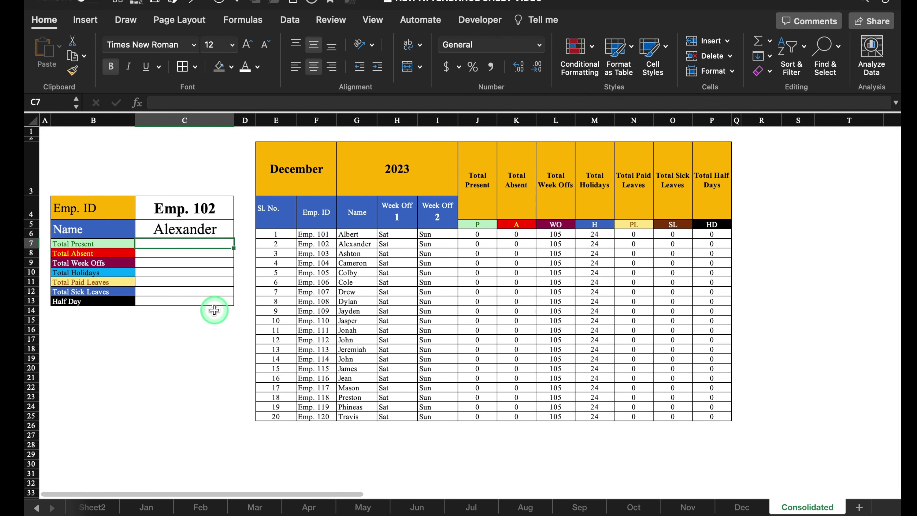
Copy the C5 lookup and paste only its formula into C7:C13, from Total Present down to Half Day.
click(206, 229)
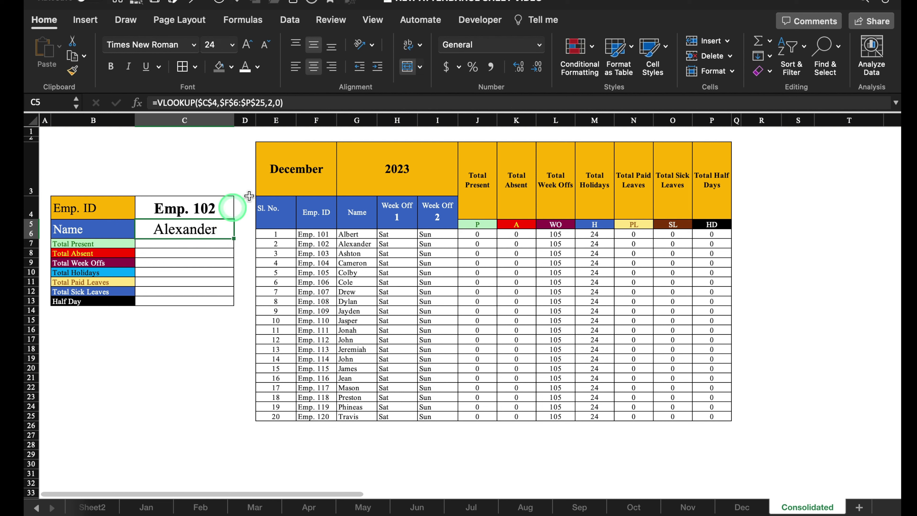
key(ctrl+c)
drag(211, 244, 212, 299)
right_click(197, 278)
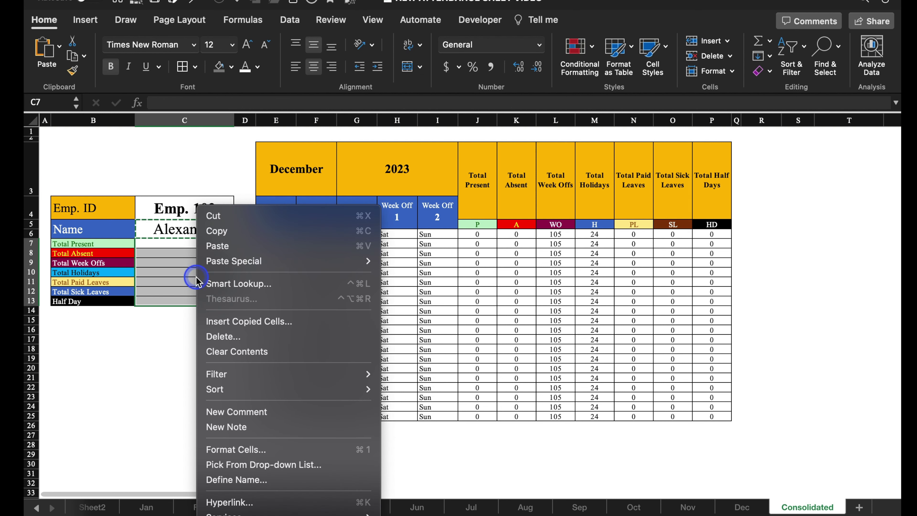
mouse_move(299, 260)
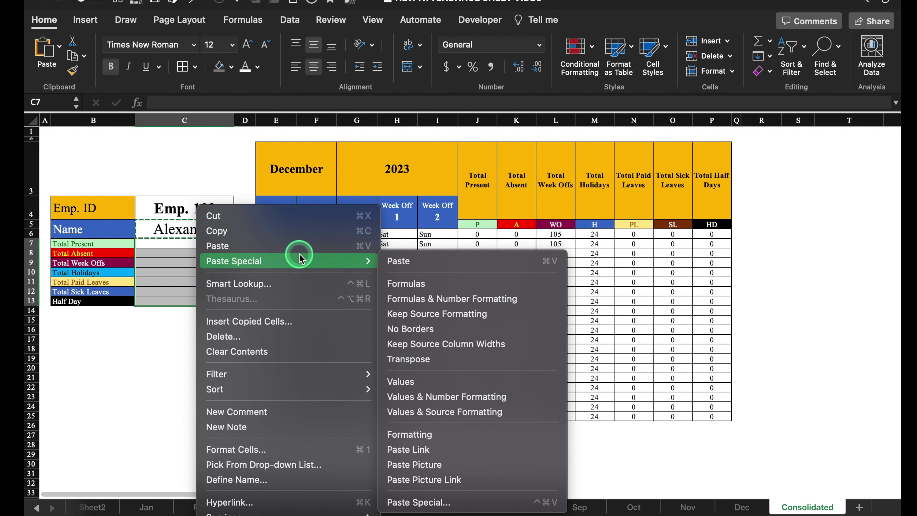
click(421, 283)
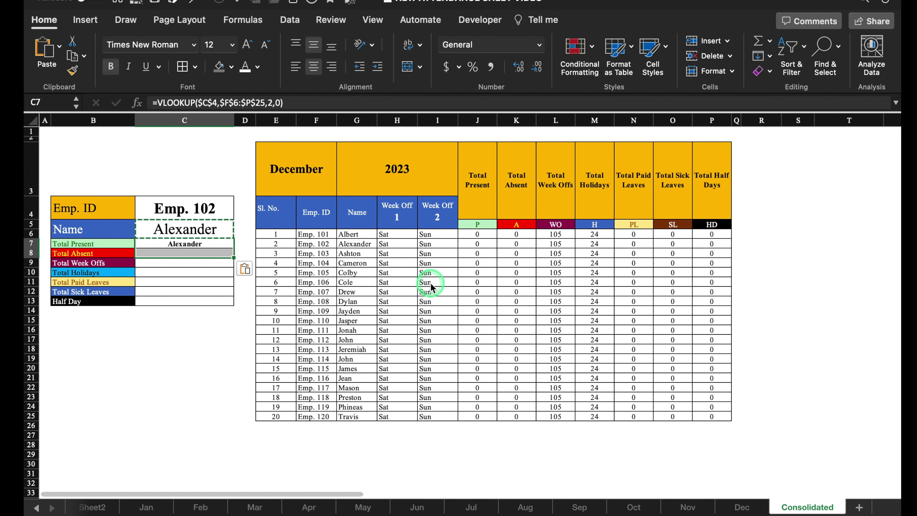
drag(234, 249, 234, 305)
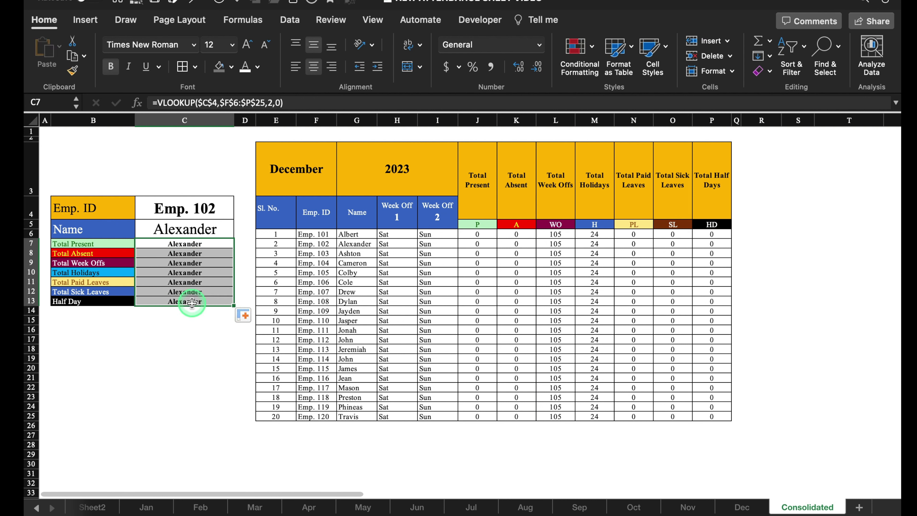
Count the lookup table's columns from Emp. ID and set the Total Present VLOOKUP in C7 to column index 5.
click(209, 244)
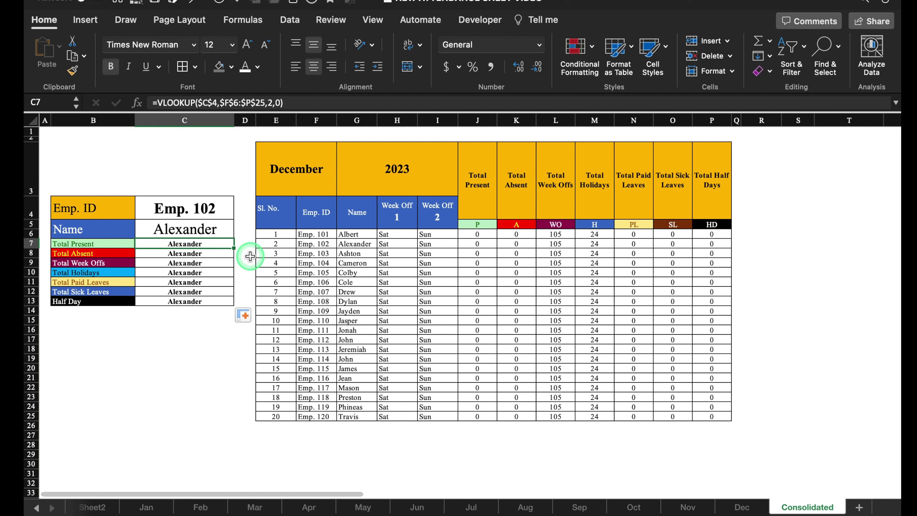
click(321, 241)
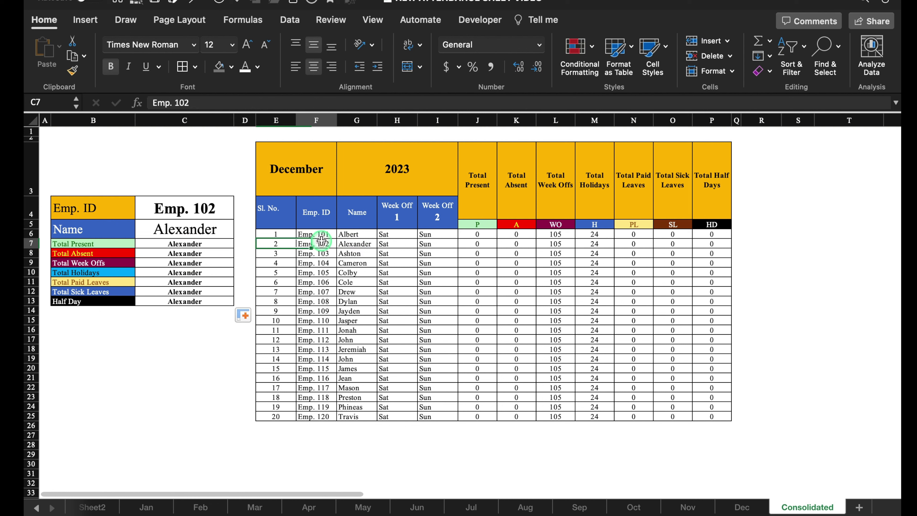
click(359, 245)
click(397, 253)
click(434, 252)
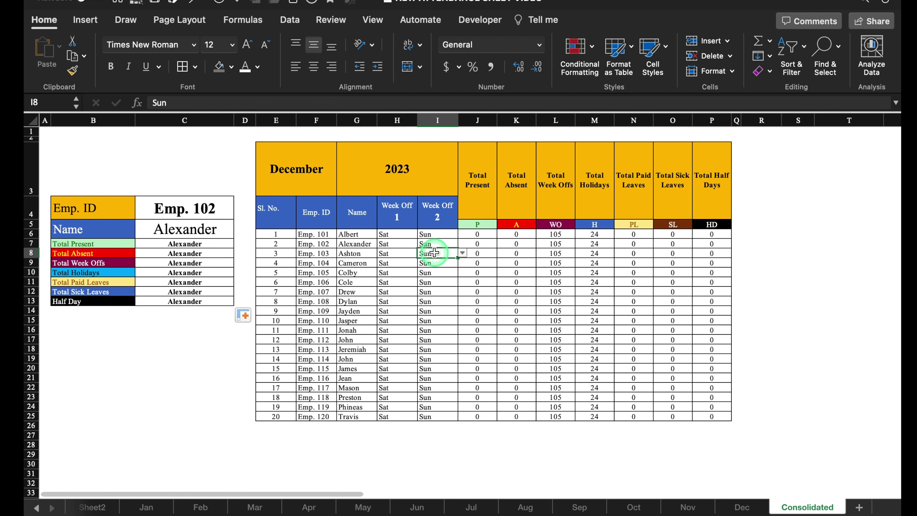
click(482, 246)
click(199, 245)
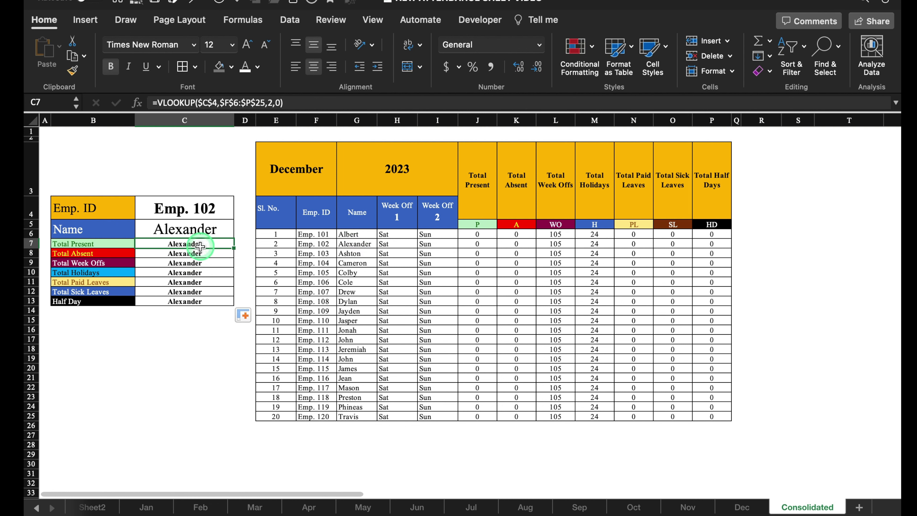
click(271, 103)
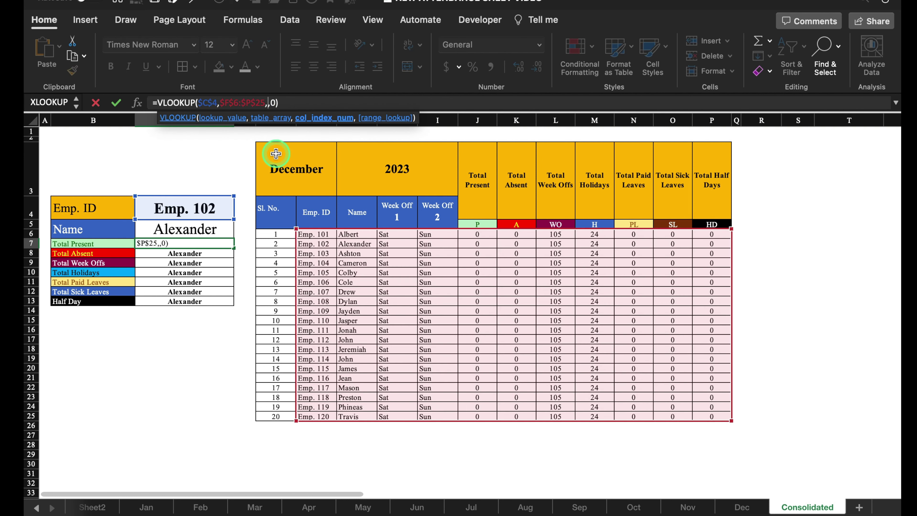
text(5)
key(Return)
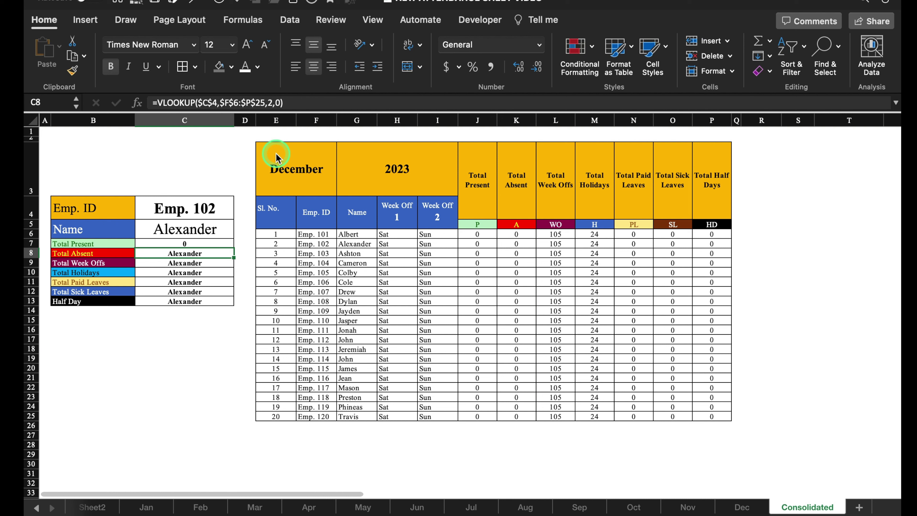
Set the VLOOKUP column index to 6 for Total Absent in C8 and 7 for Total Week Offs in C9.
click(271, 103)
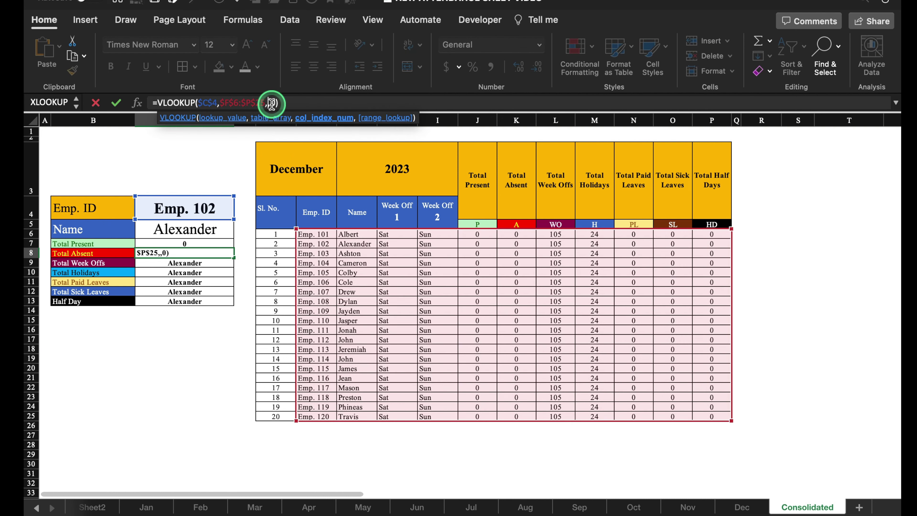
text(6)
key(Return)
click(272, 103)
text(7)
key(Return)
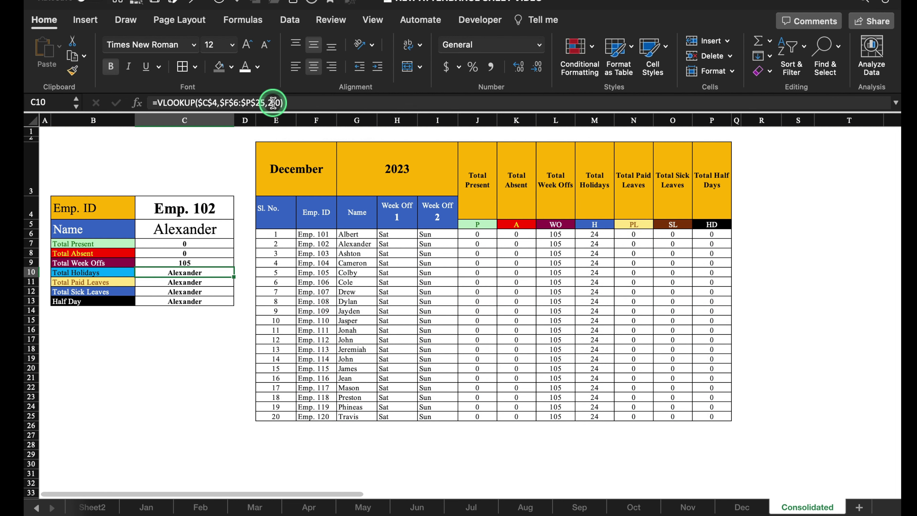
Set the VLOOKUP column index to 8 for Total Holidays in C10 and 9 for Total Paid Leaves in C11.
click(273, 102)
key(BackSpace)
text(8)
key(Return)
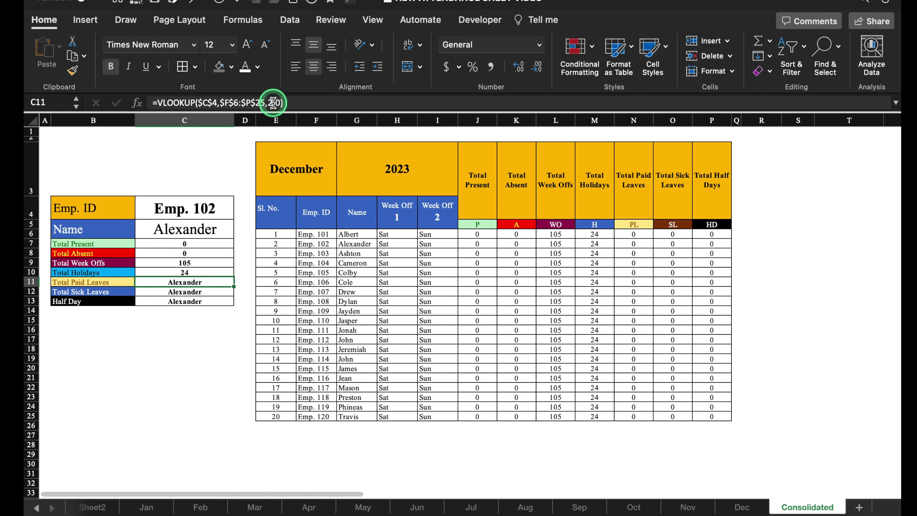
click(273, 102)
key(BackSpace)
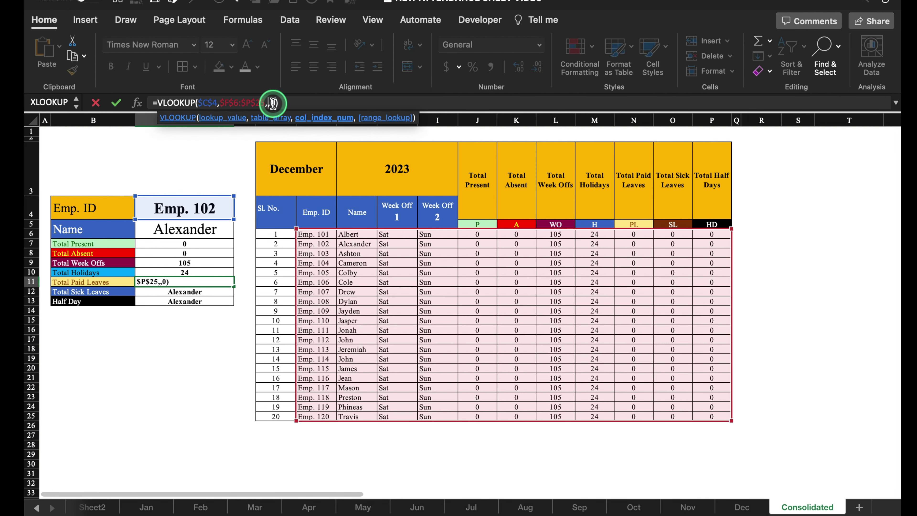
text(9)
key(Return)
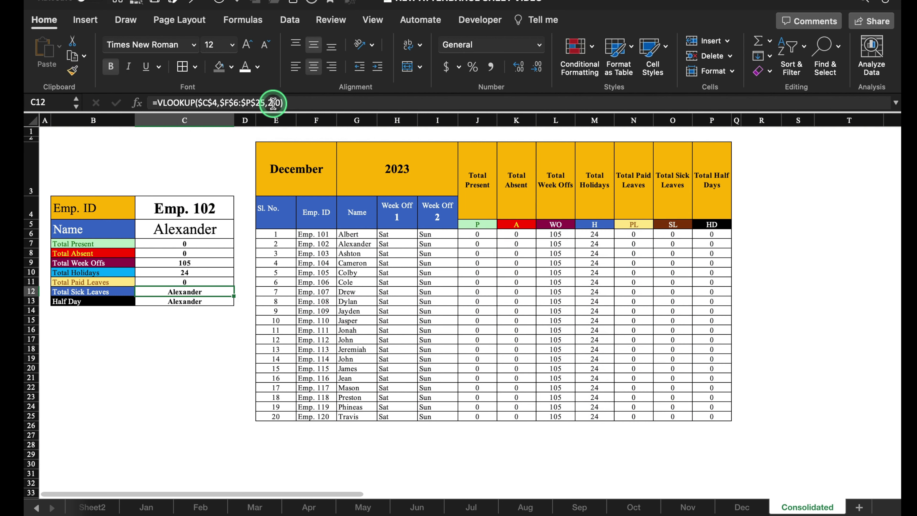
Set the VLOOKUP column index to 10 for Total Sick Leaves in C12 and 11 for Half Day in C13.
click(274, 103)
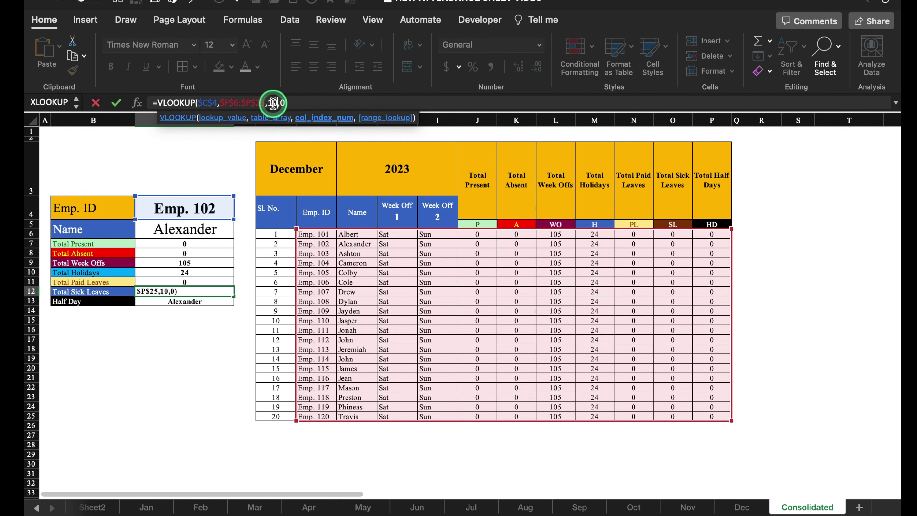
text(10)
key(Return)
click(274, 103)
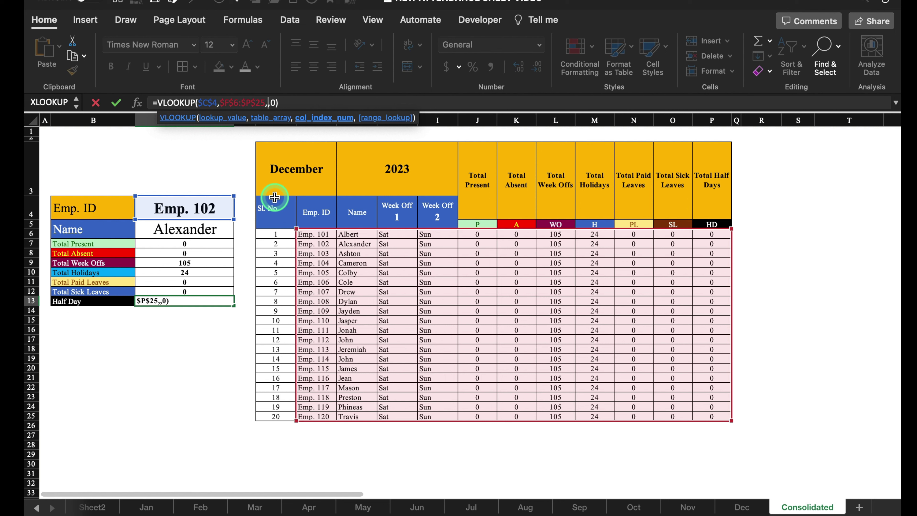
text(11)
key(Return)
click(219, 378)
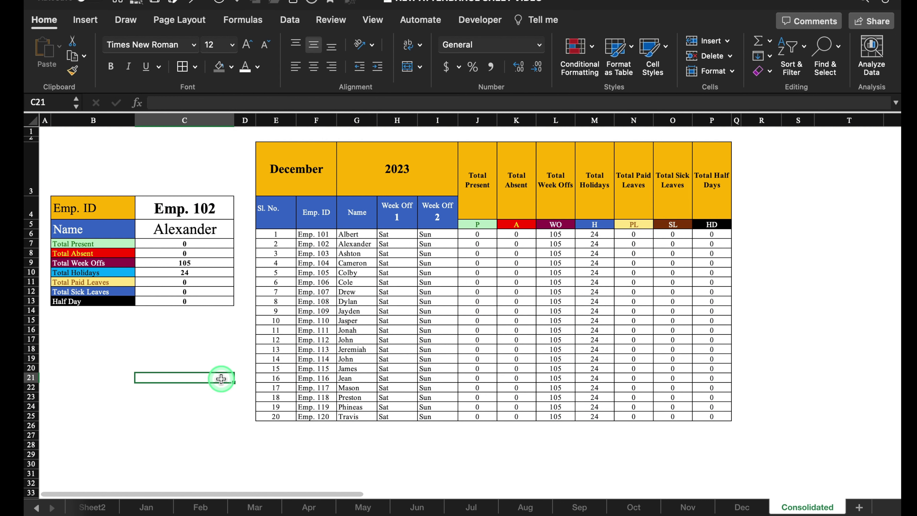
Test the employee summary by choosing Emp. 108 and then Emp. 112 as the Emp. ID in C4.
click(210, 217)
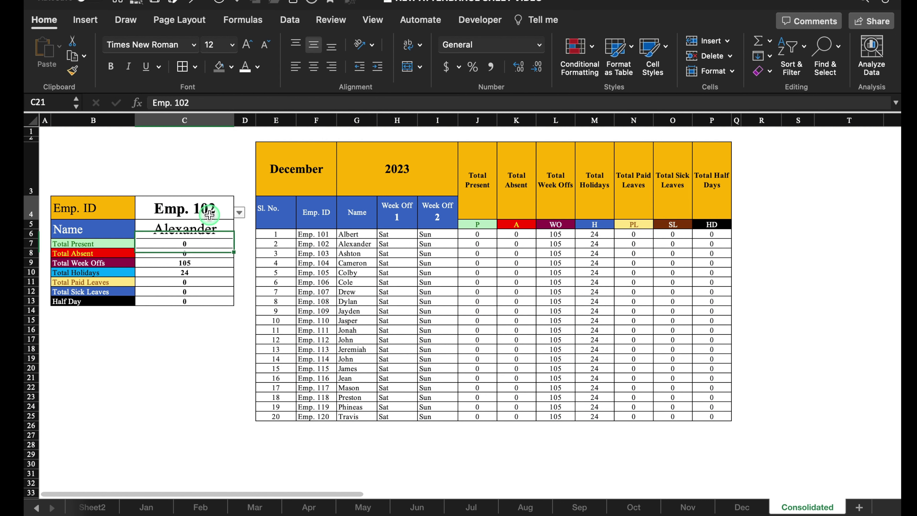
click(240, 211)
click(174, 318)
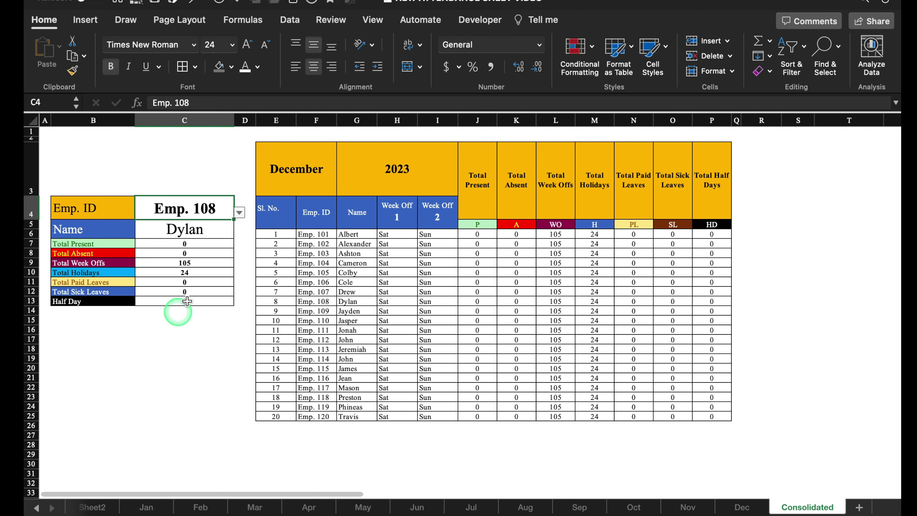
click(239, 212)
click(177, 368)
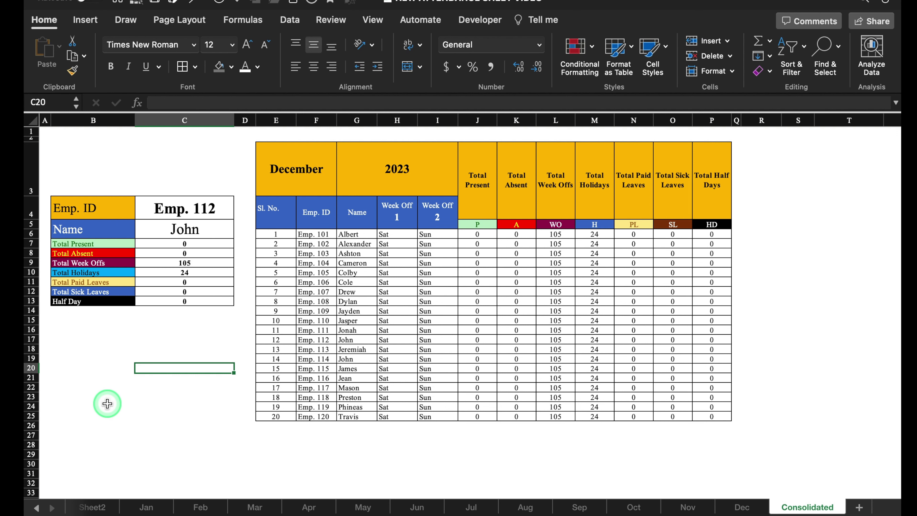